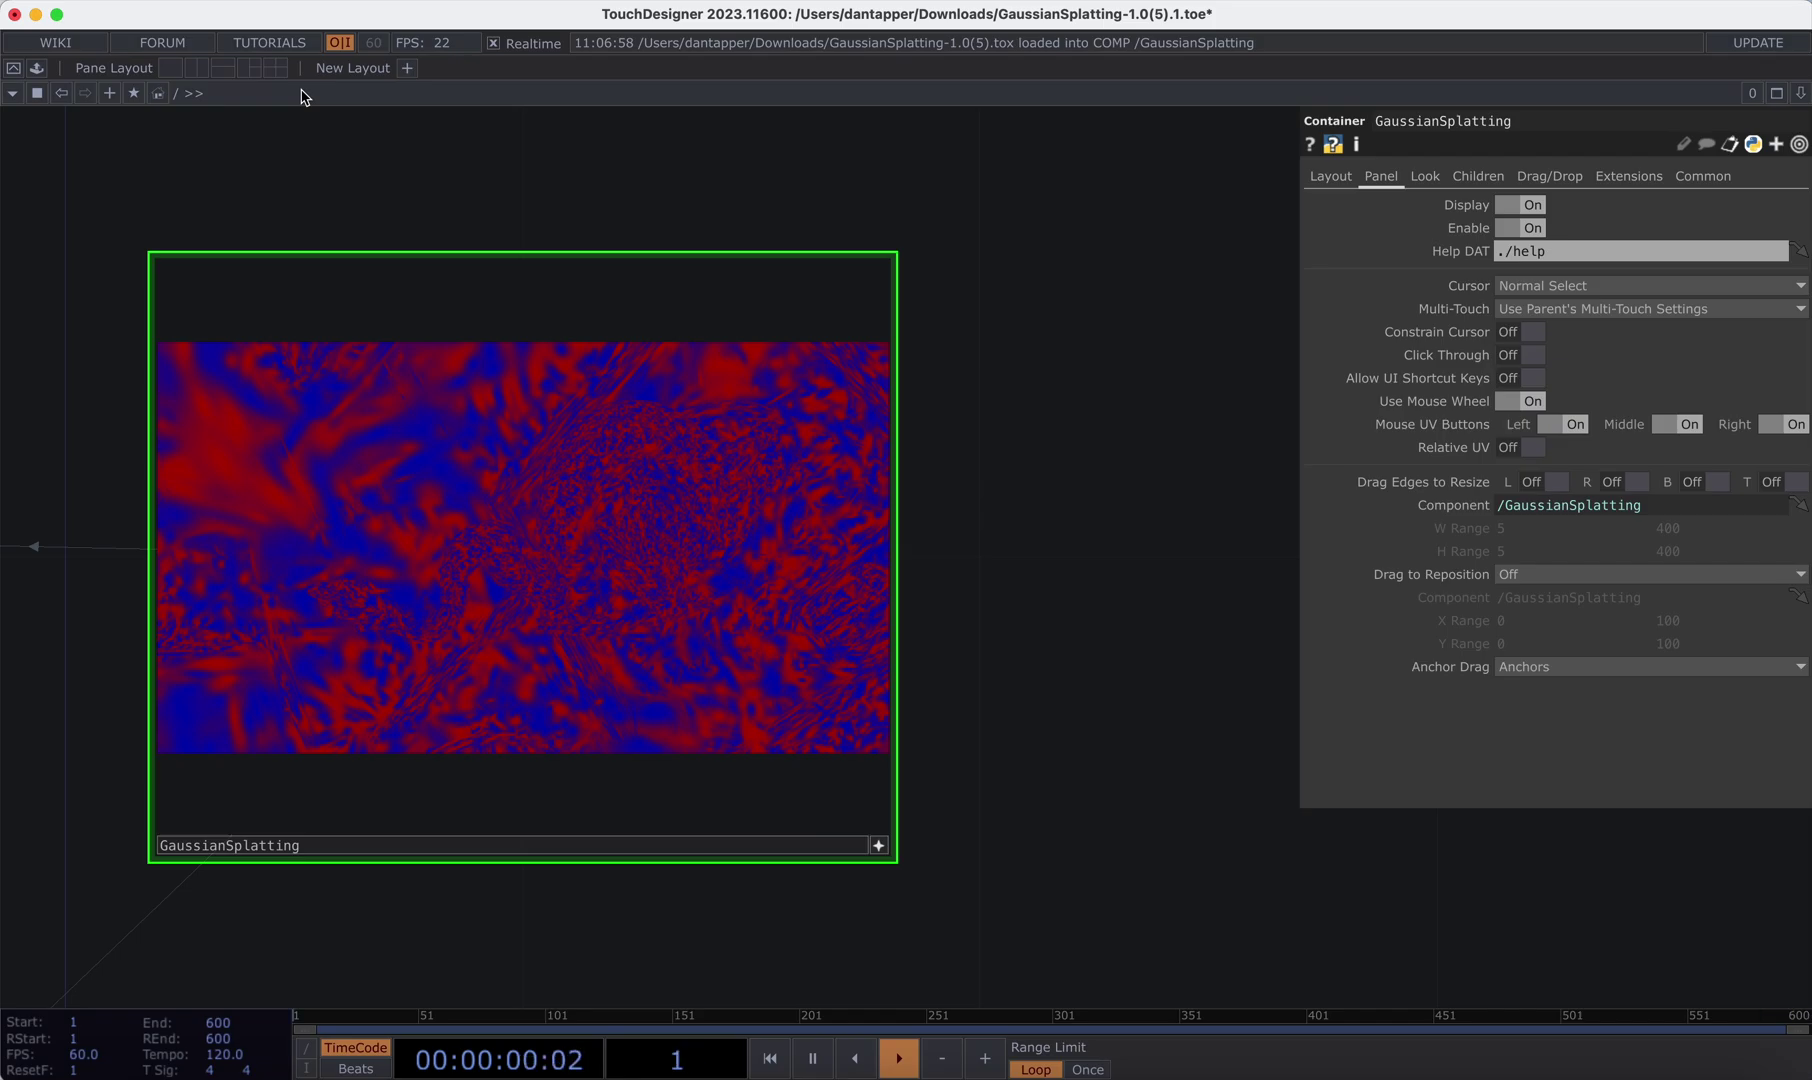
- Orbit the splat camera once more and quit the red-and-blue splat project
drag(498, 396, 566, 527)
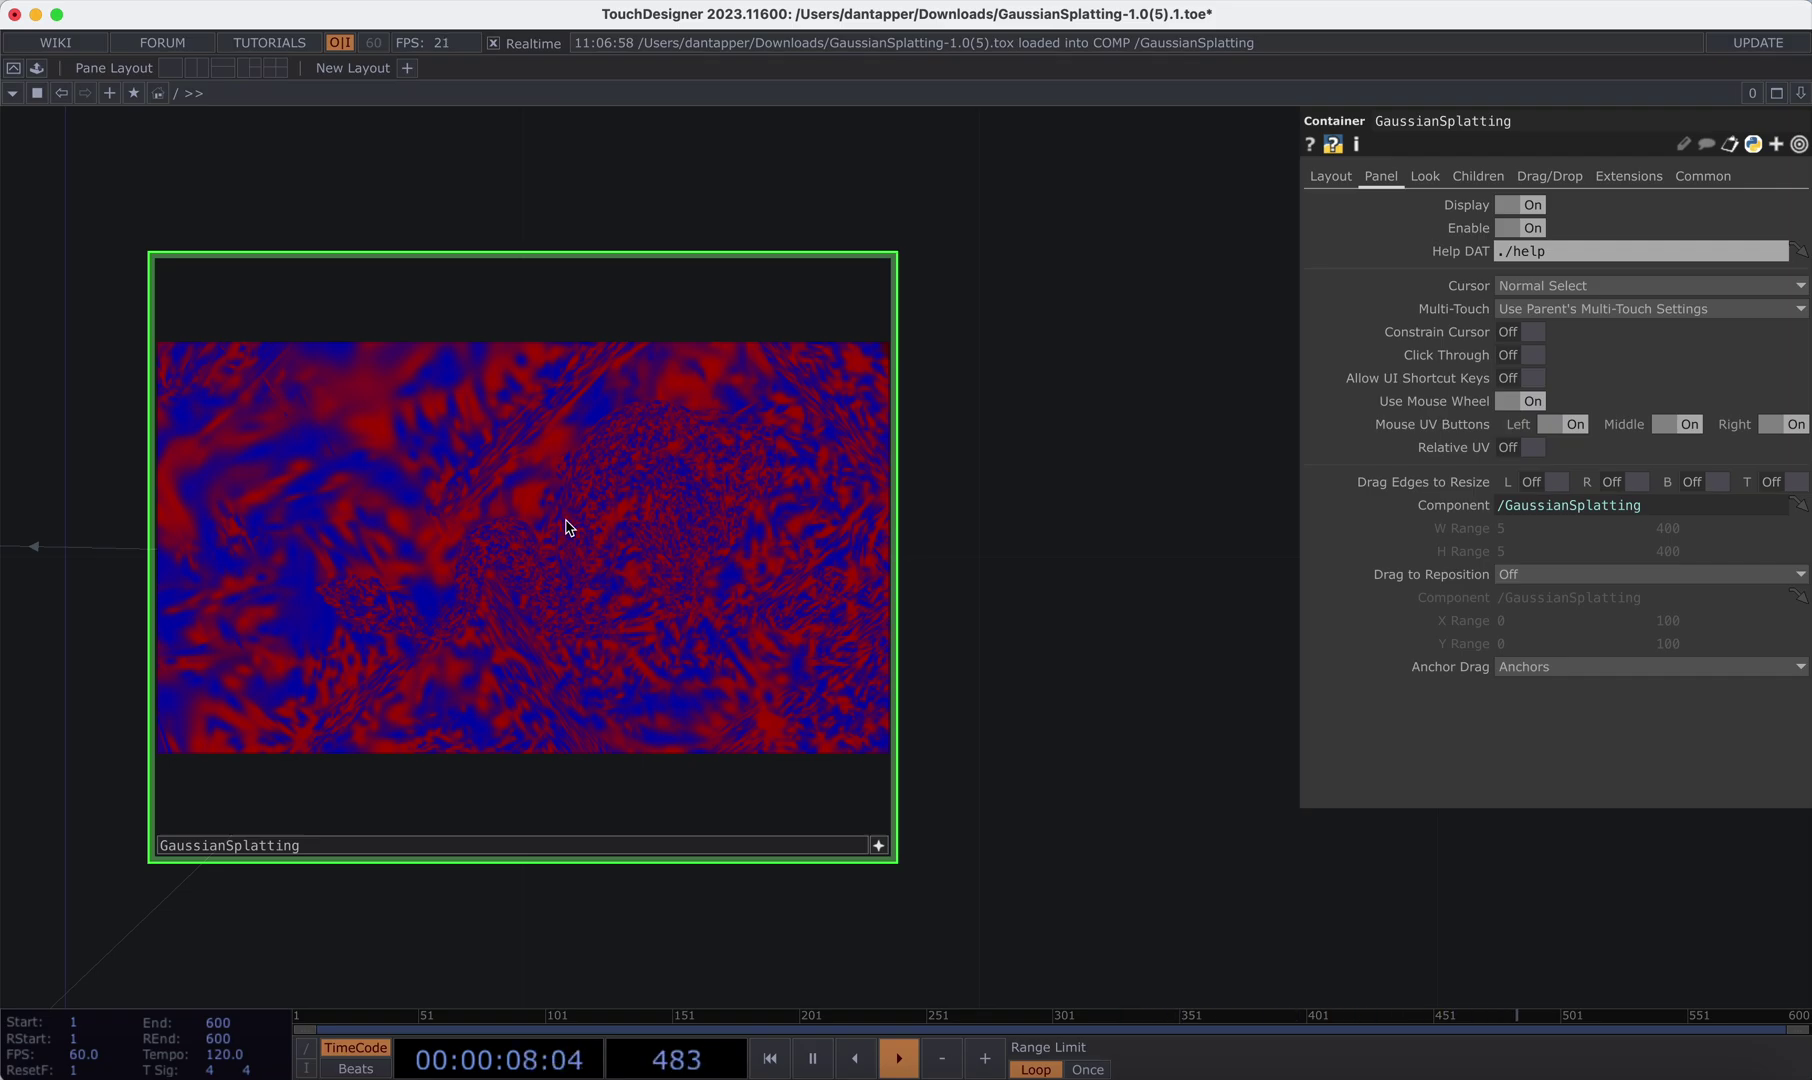
key(super+q)
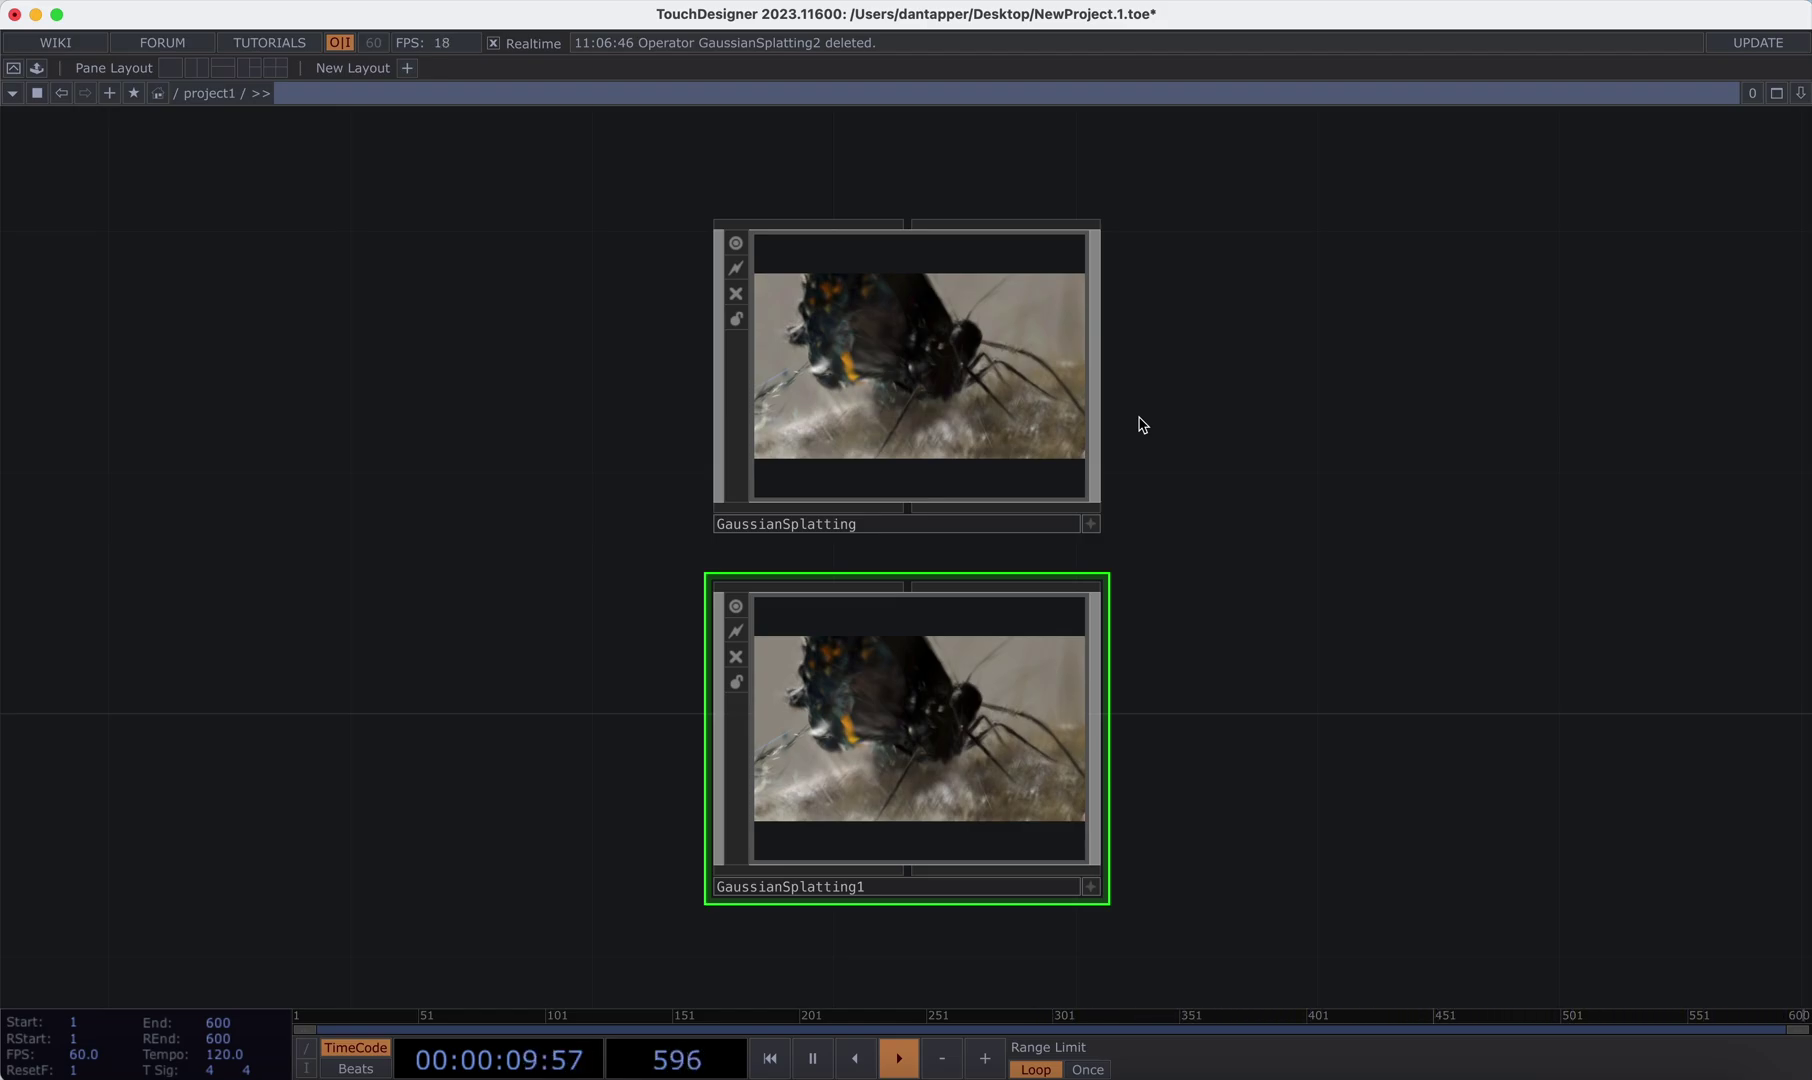
- Load High Park 3.ply as the Gaussian splat PLY in the first GaussianSplatting's GaussianSplat Geo
click(985, 412)
key(i)
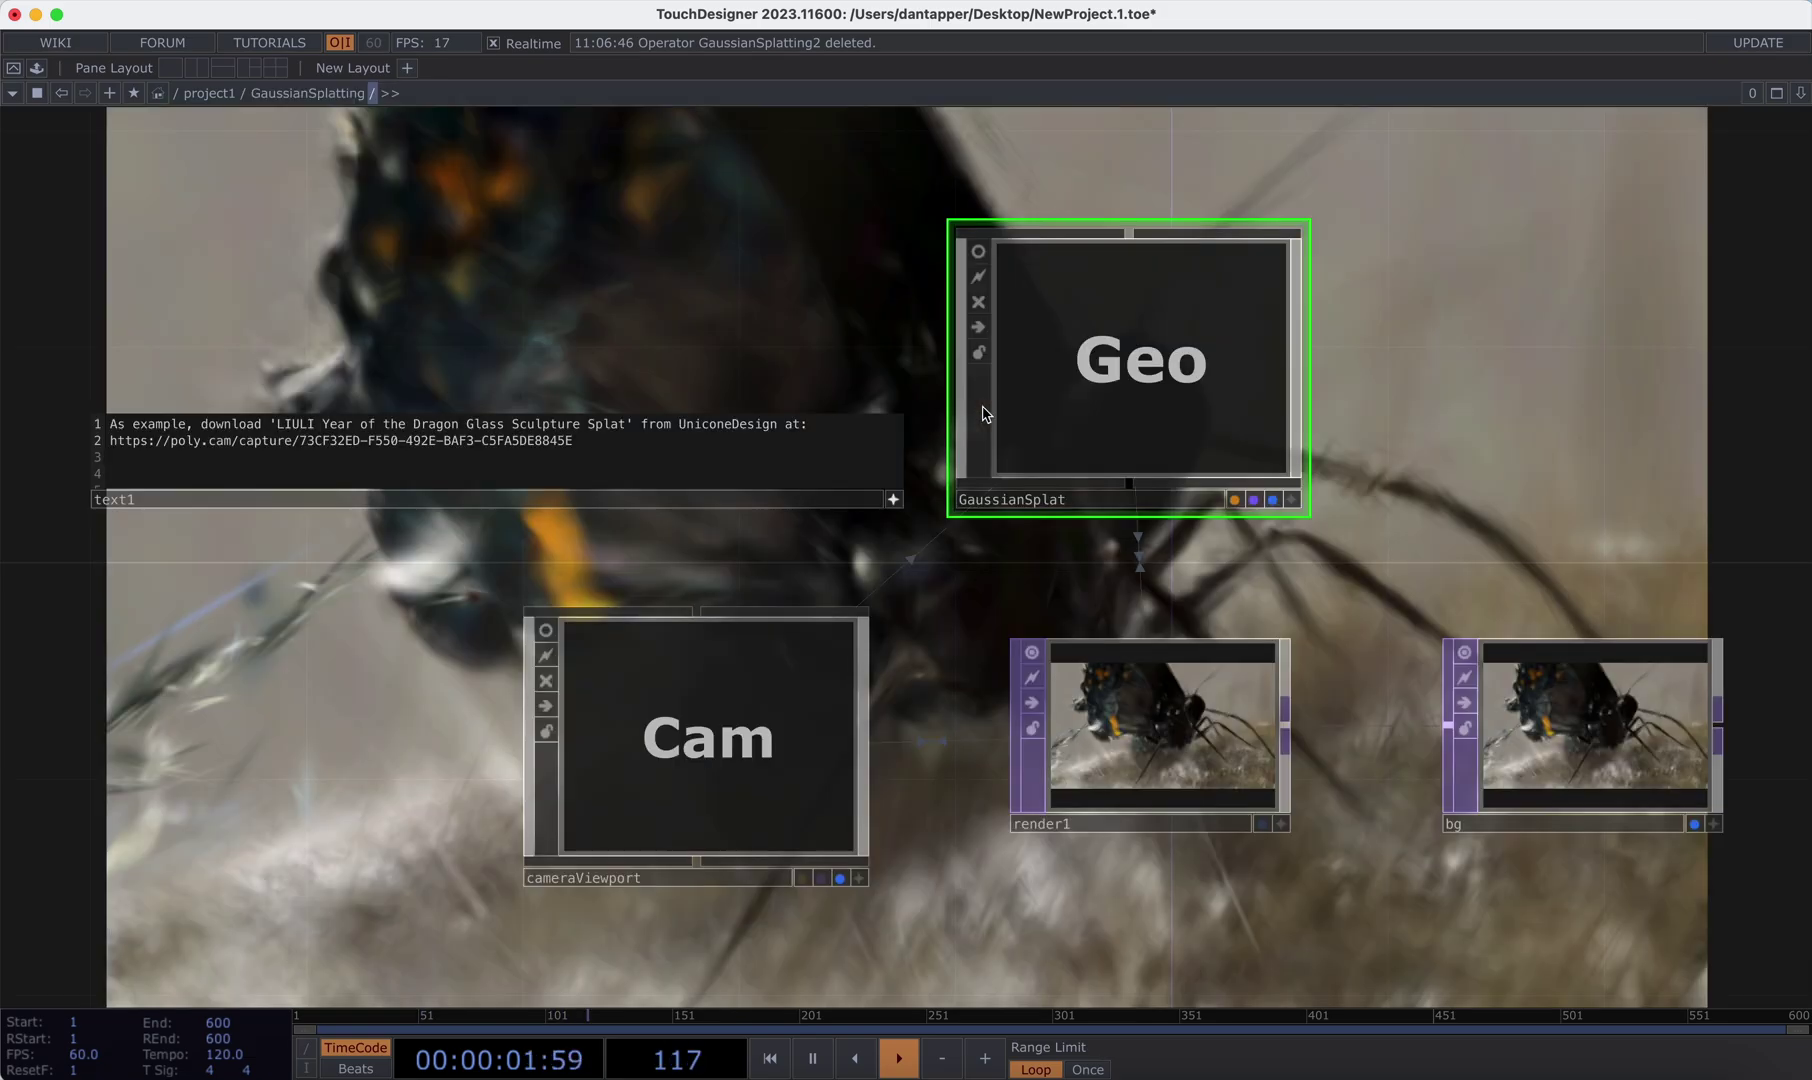
key(p)
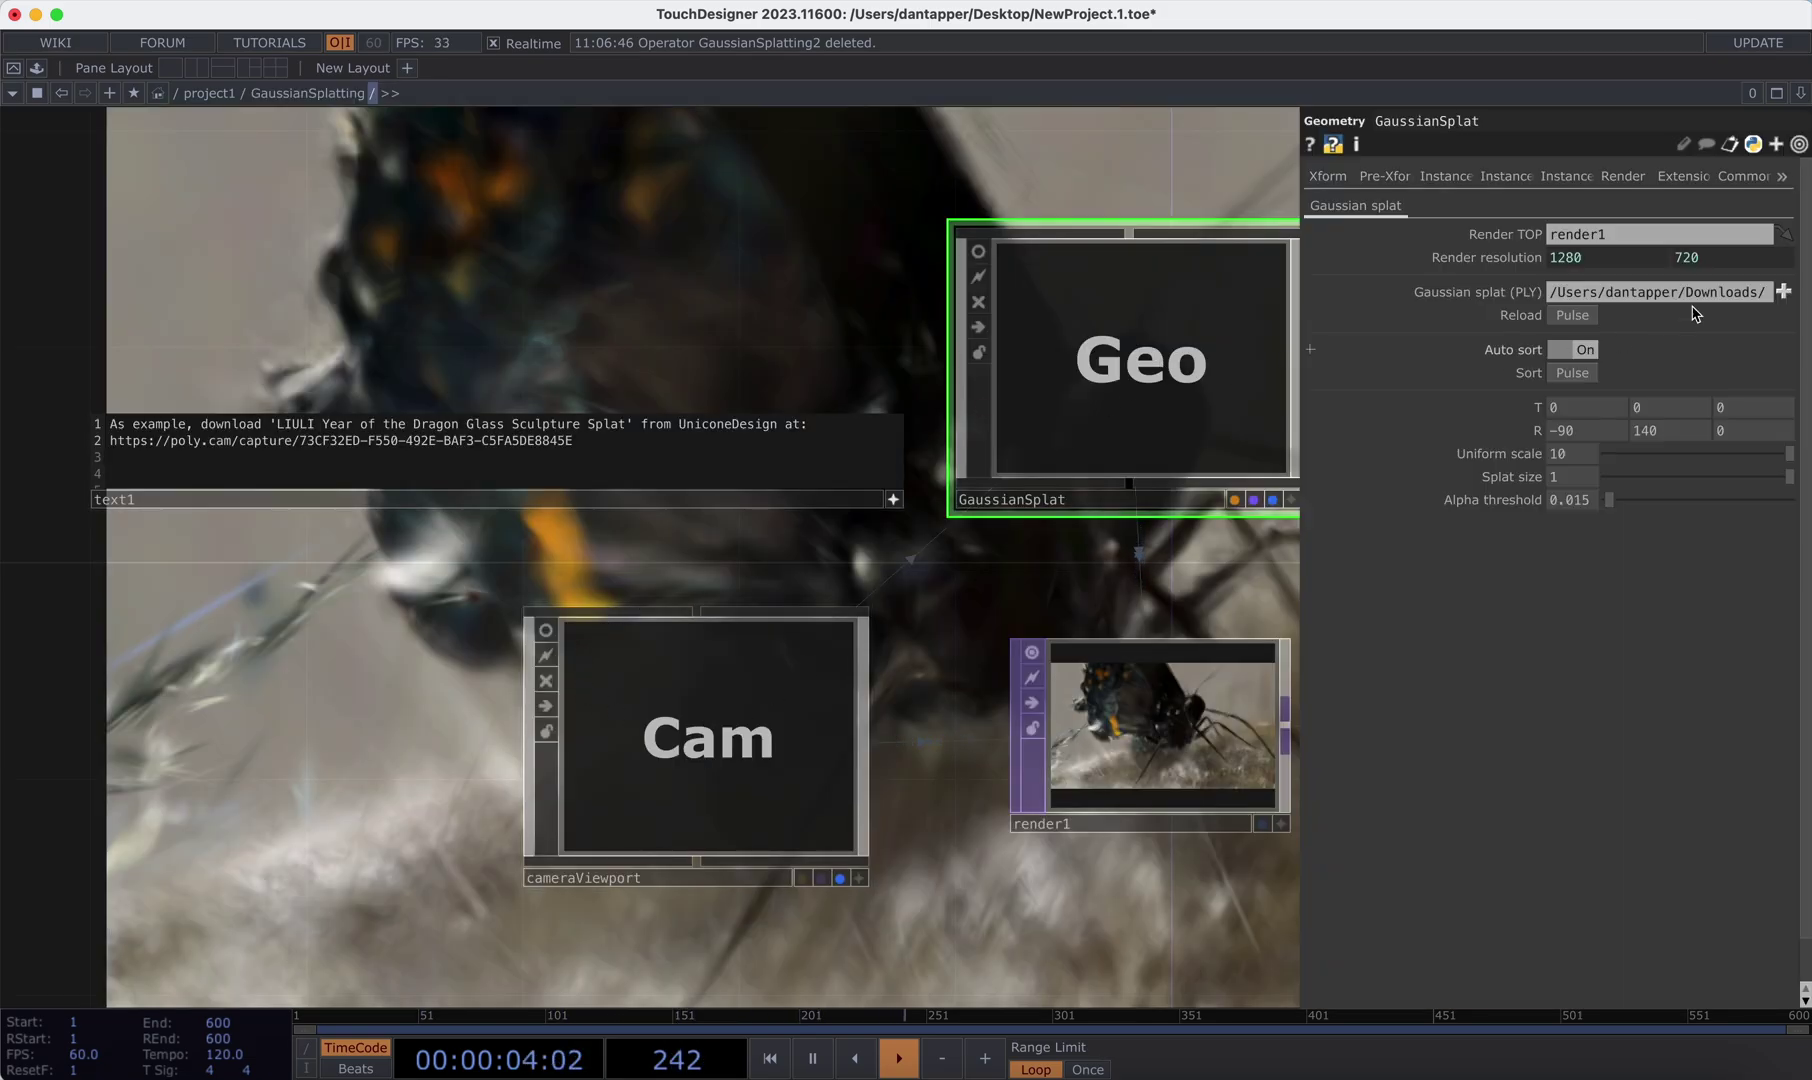
click(1783, 291)
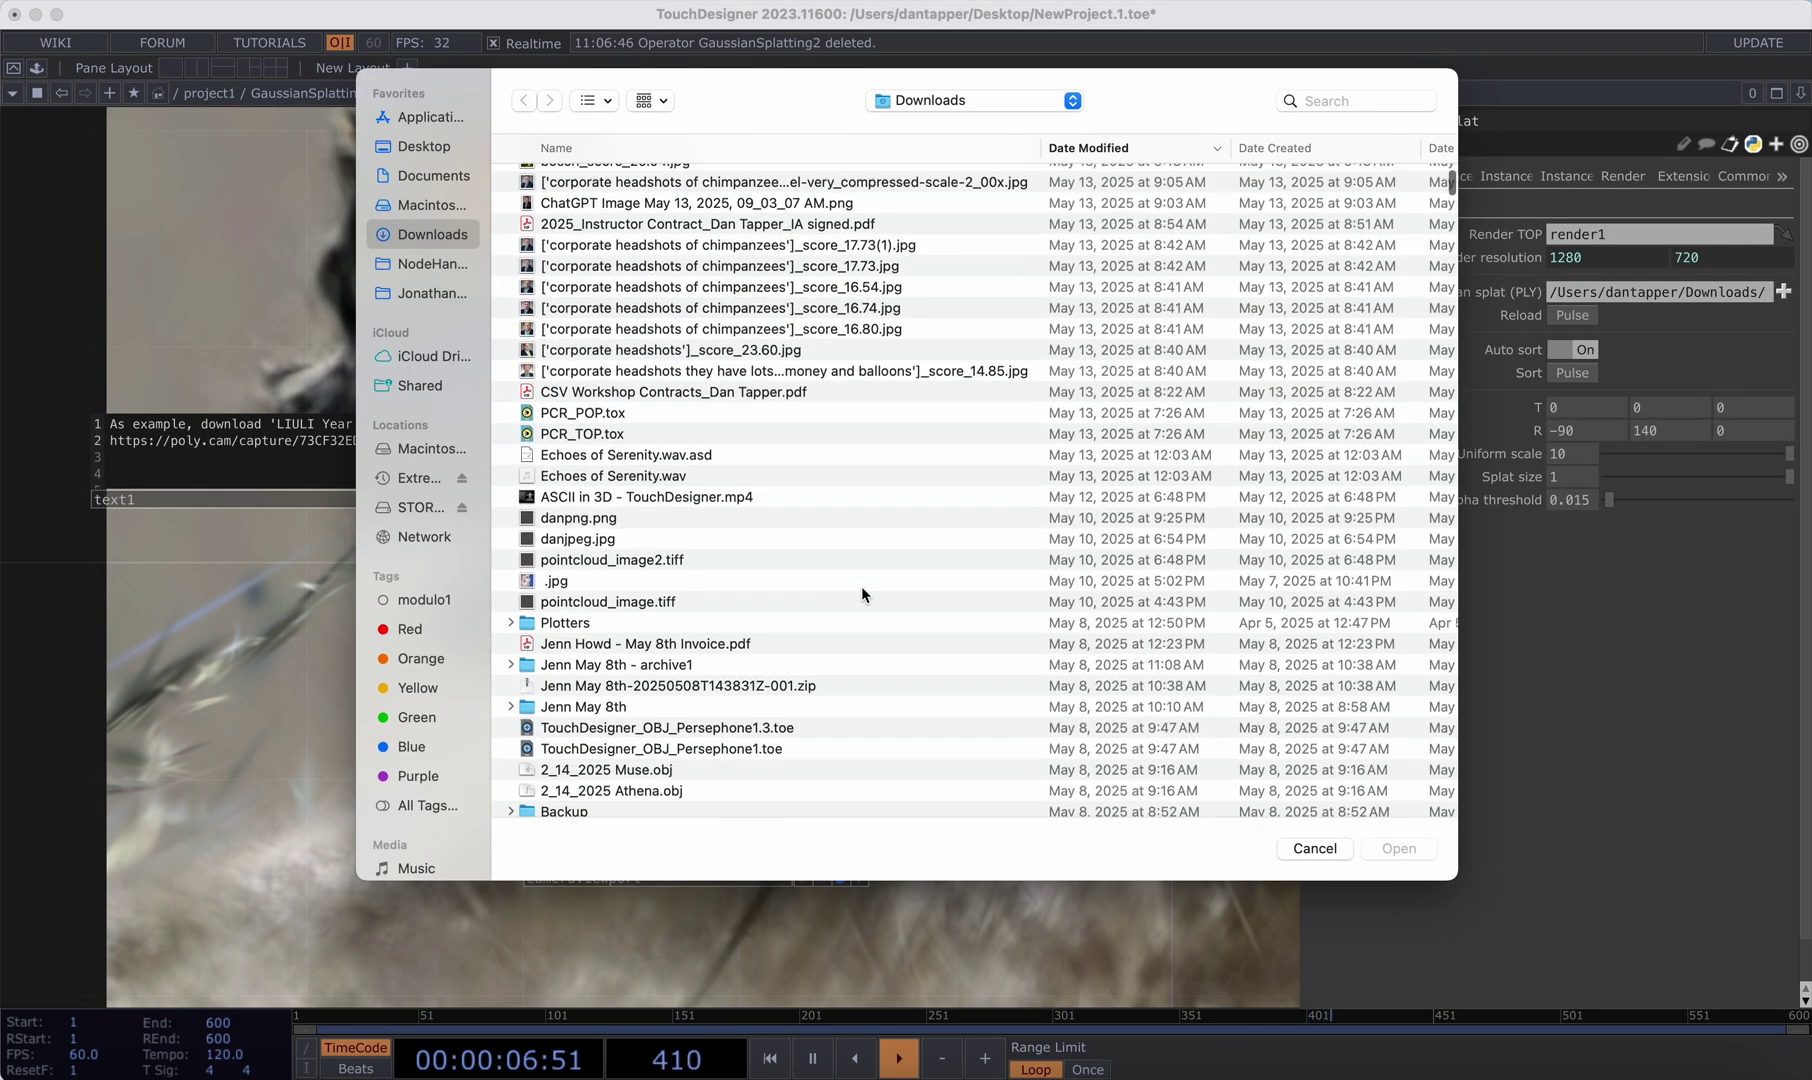
scroll(861, 586, down, 10)
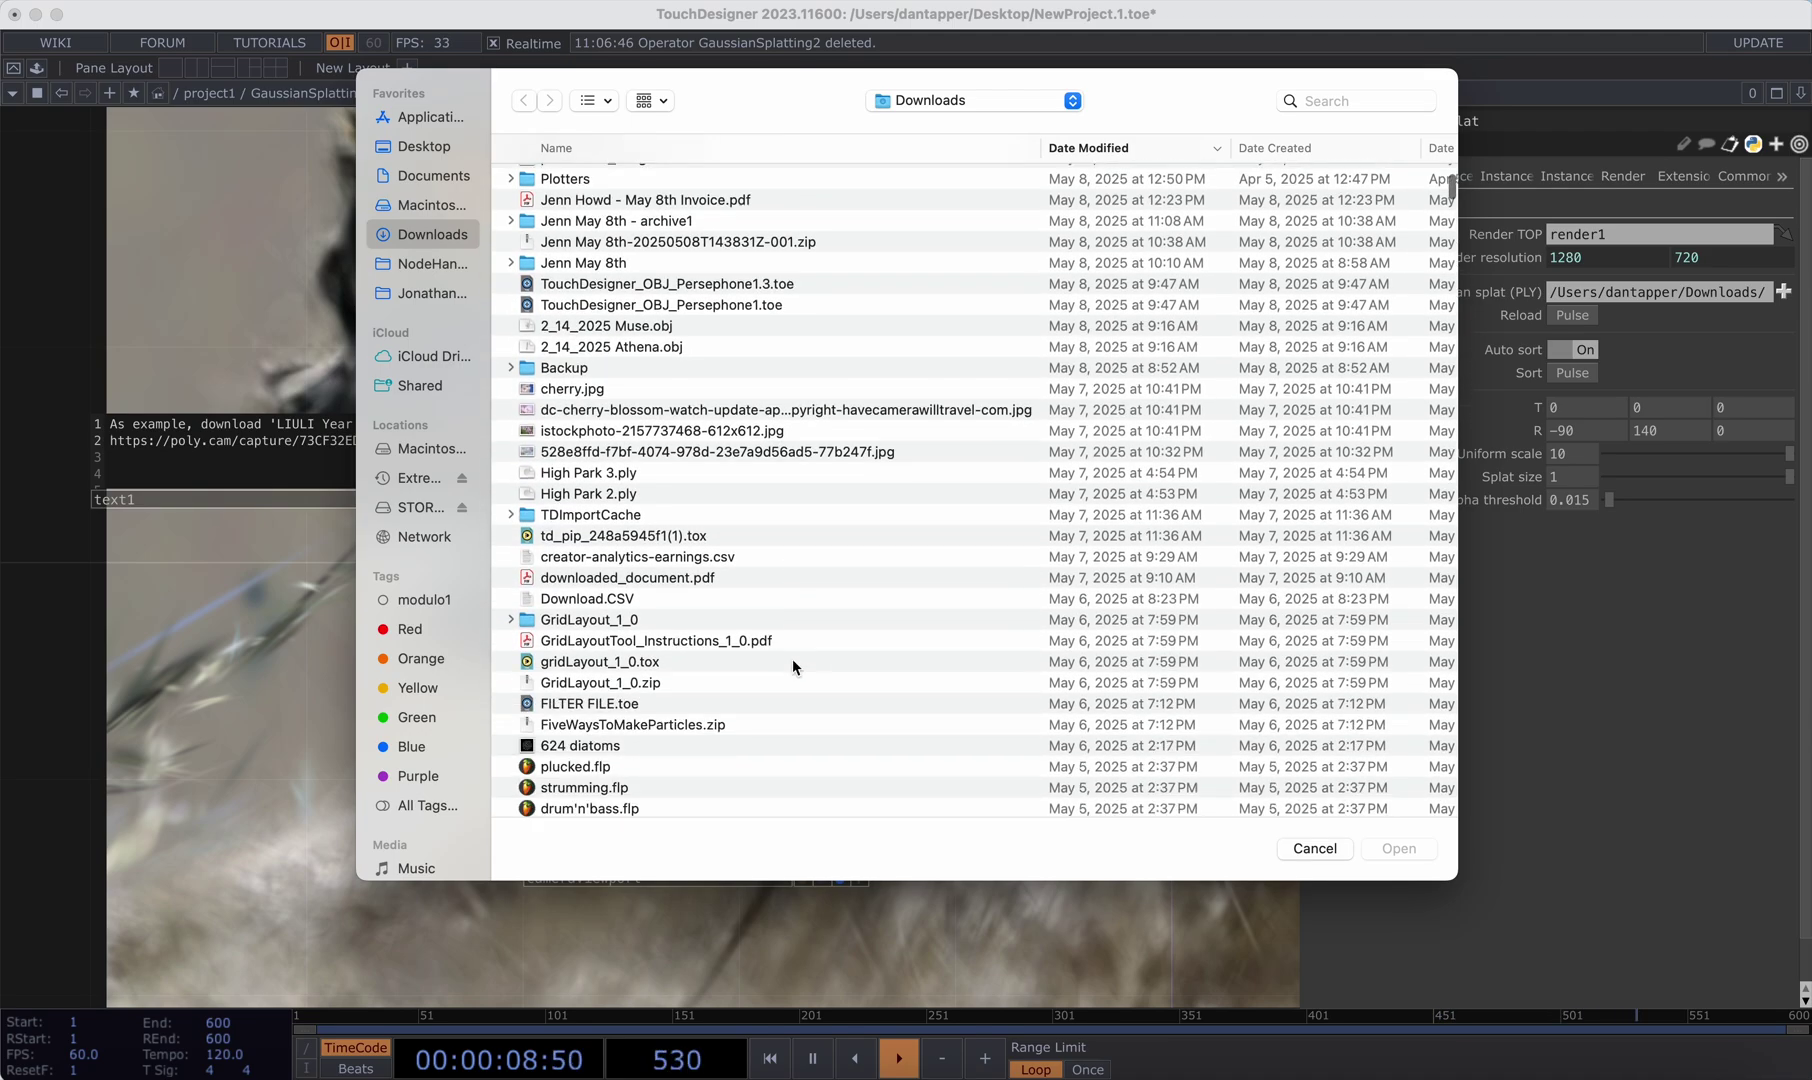
scroll(793, 667, down, 2)
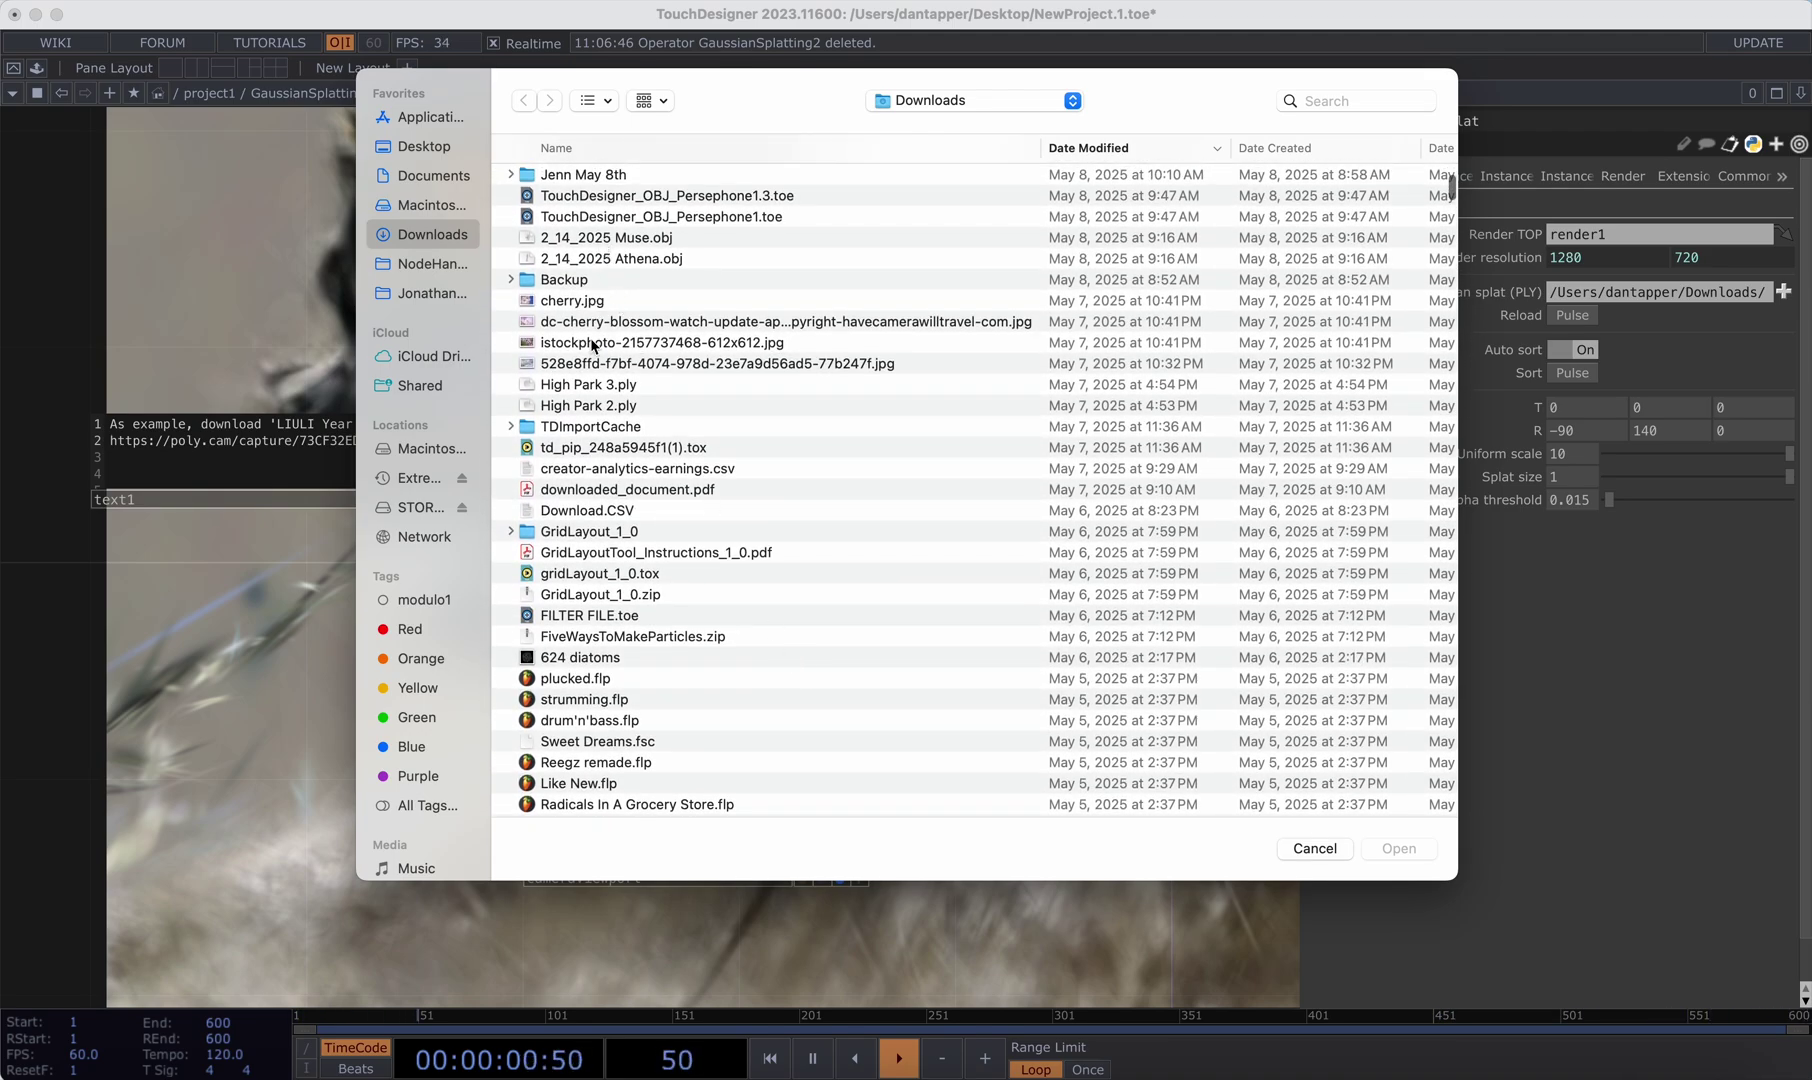
click(587, 386)
double_click(585, 386)
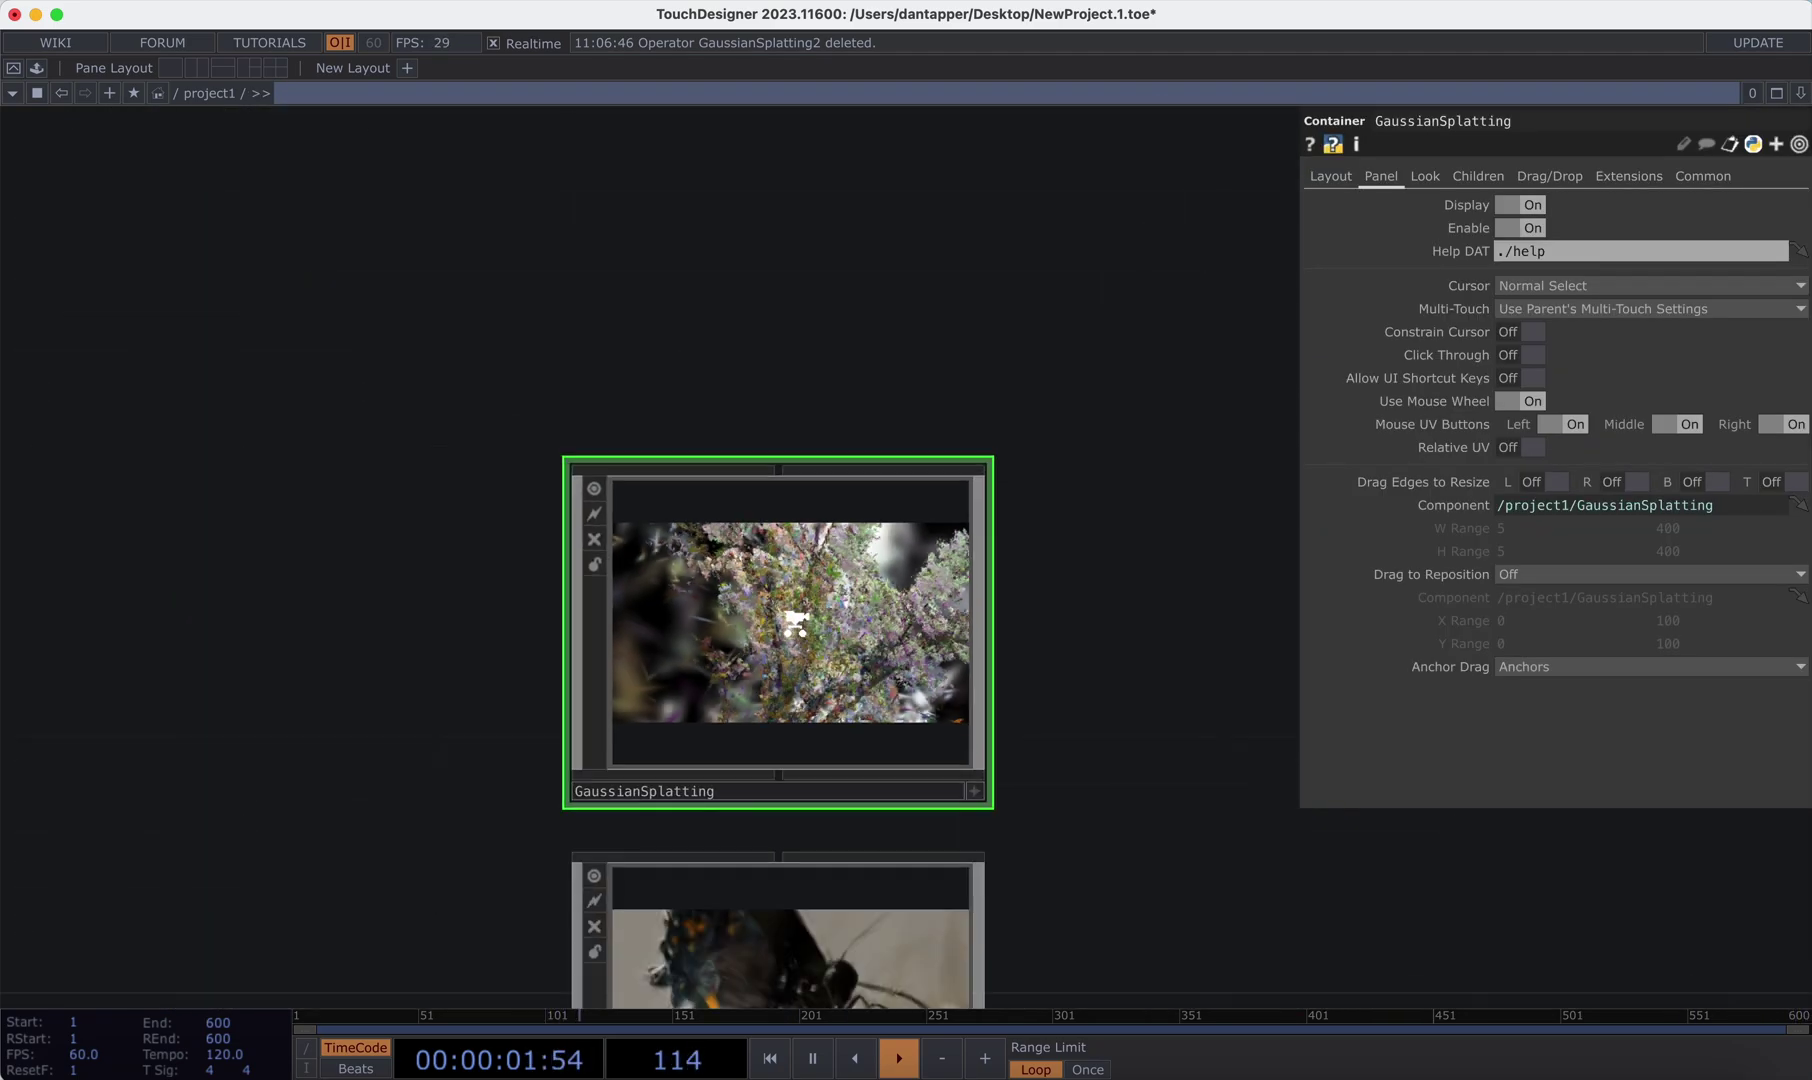
- Set GaussianSplatting1's Gaussian splat PLY to High Park 3.ply
double_click(781, 768)
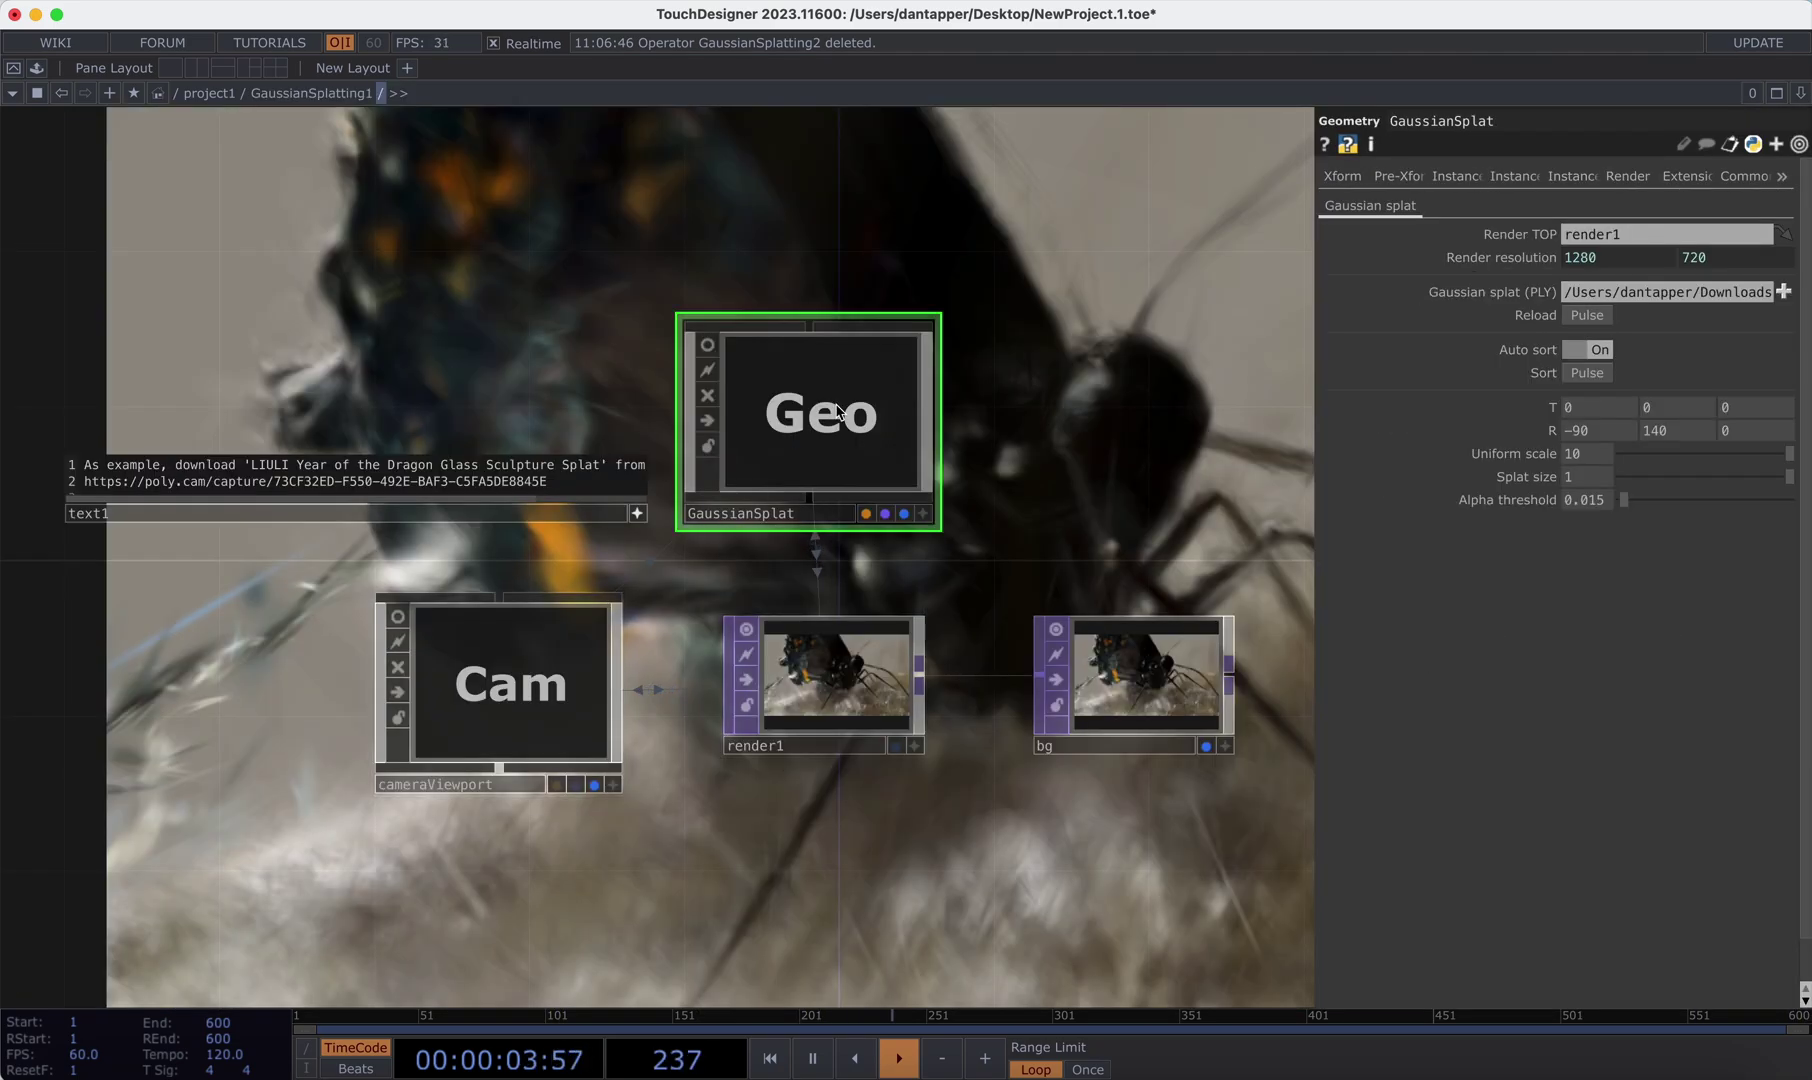
click(1782, 292)
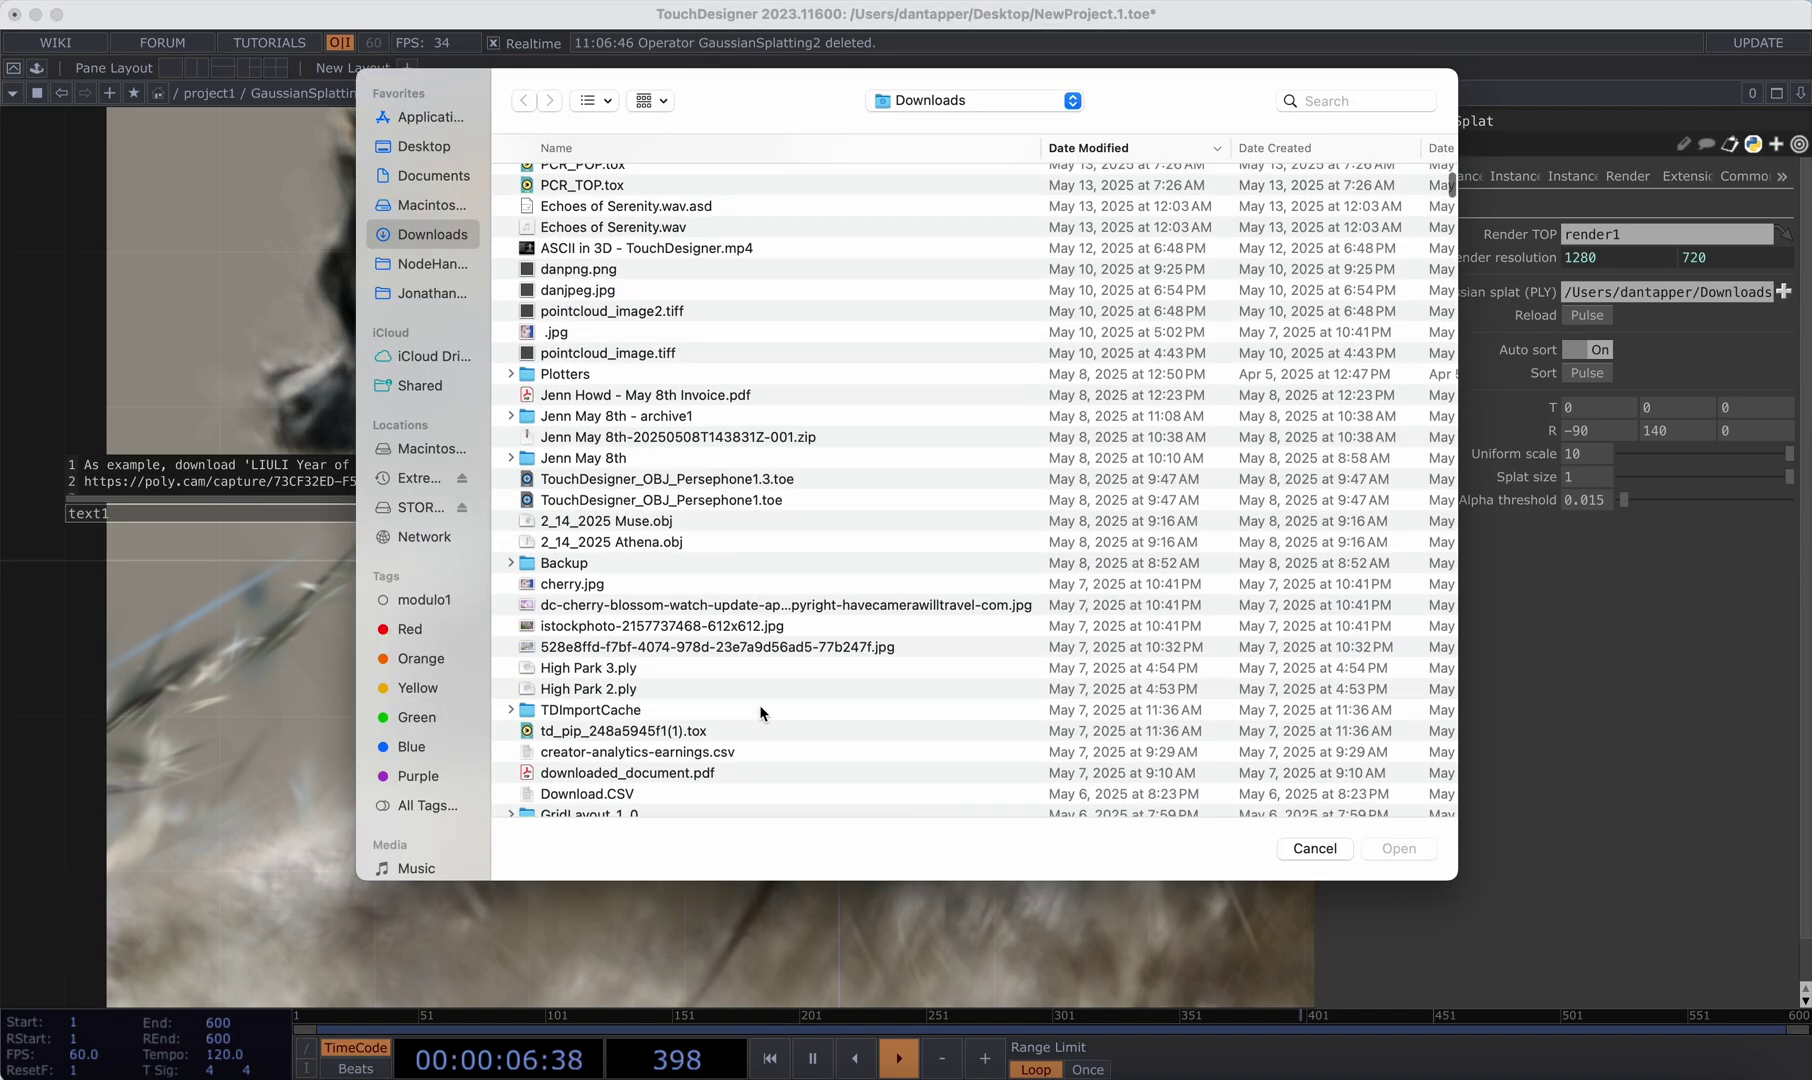
scroll(740, 704, down, 2)
double_click(600, 668)
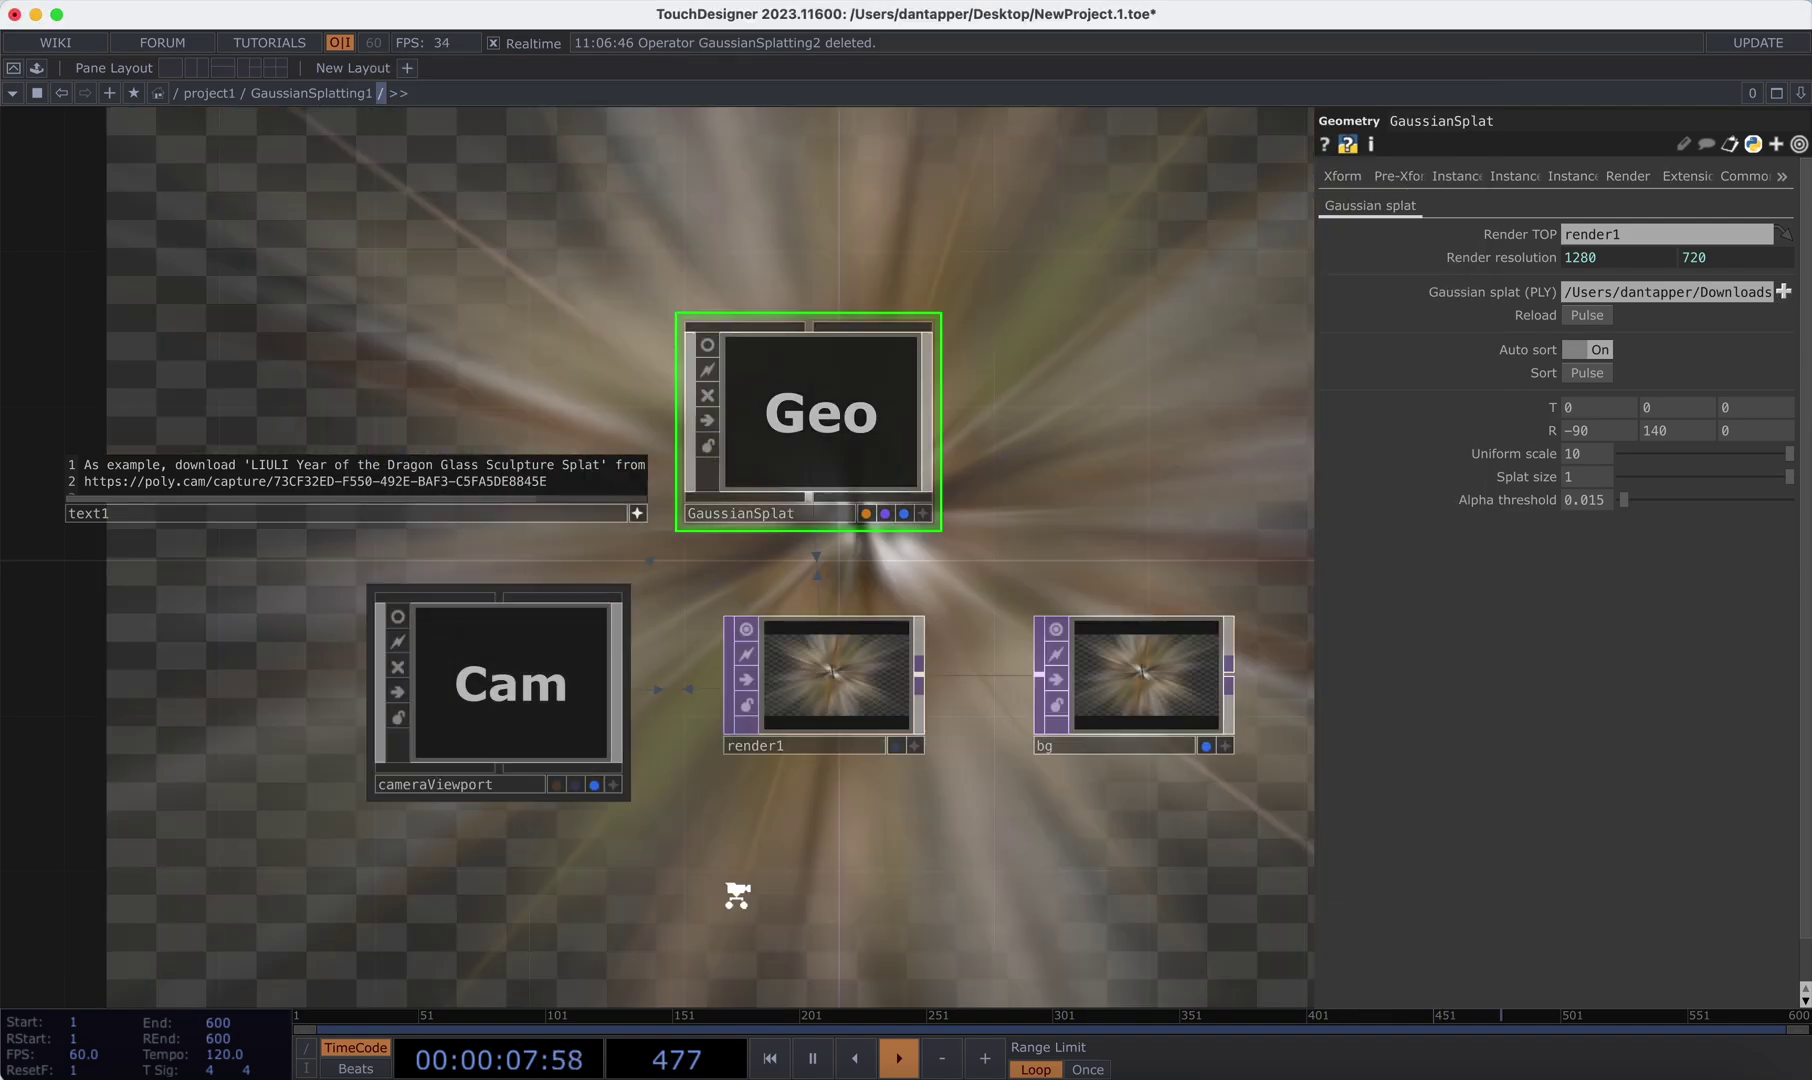
- Go back up to project1 and frame both GaussianSplatting containers in the network view
key(u)
key(h)
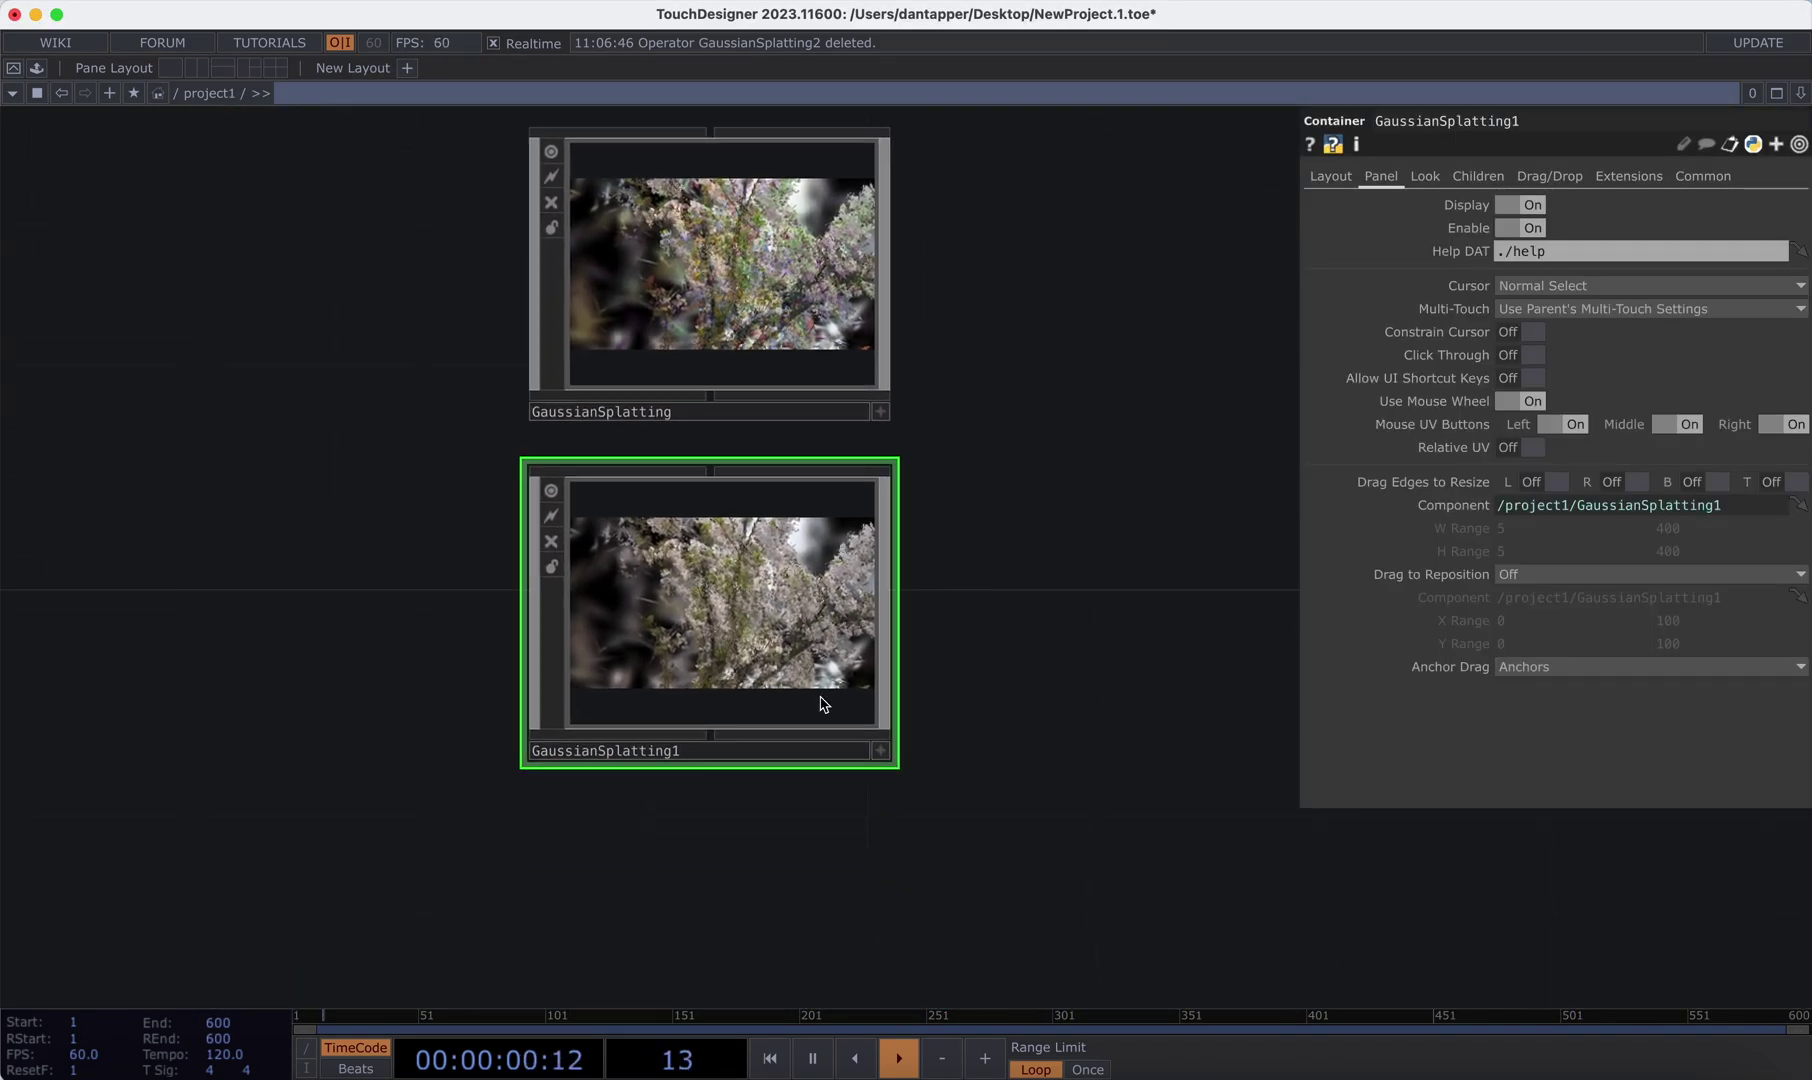
scroll(750, 725, up, 4)
scroll(748, 697, up, 1)
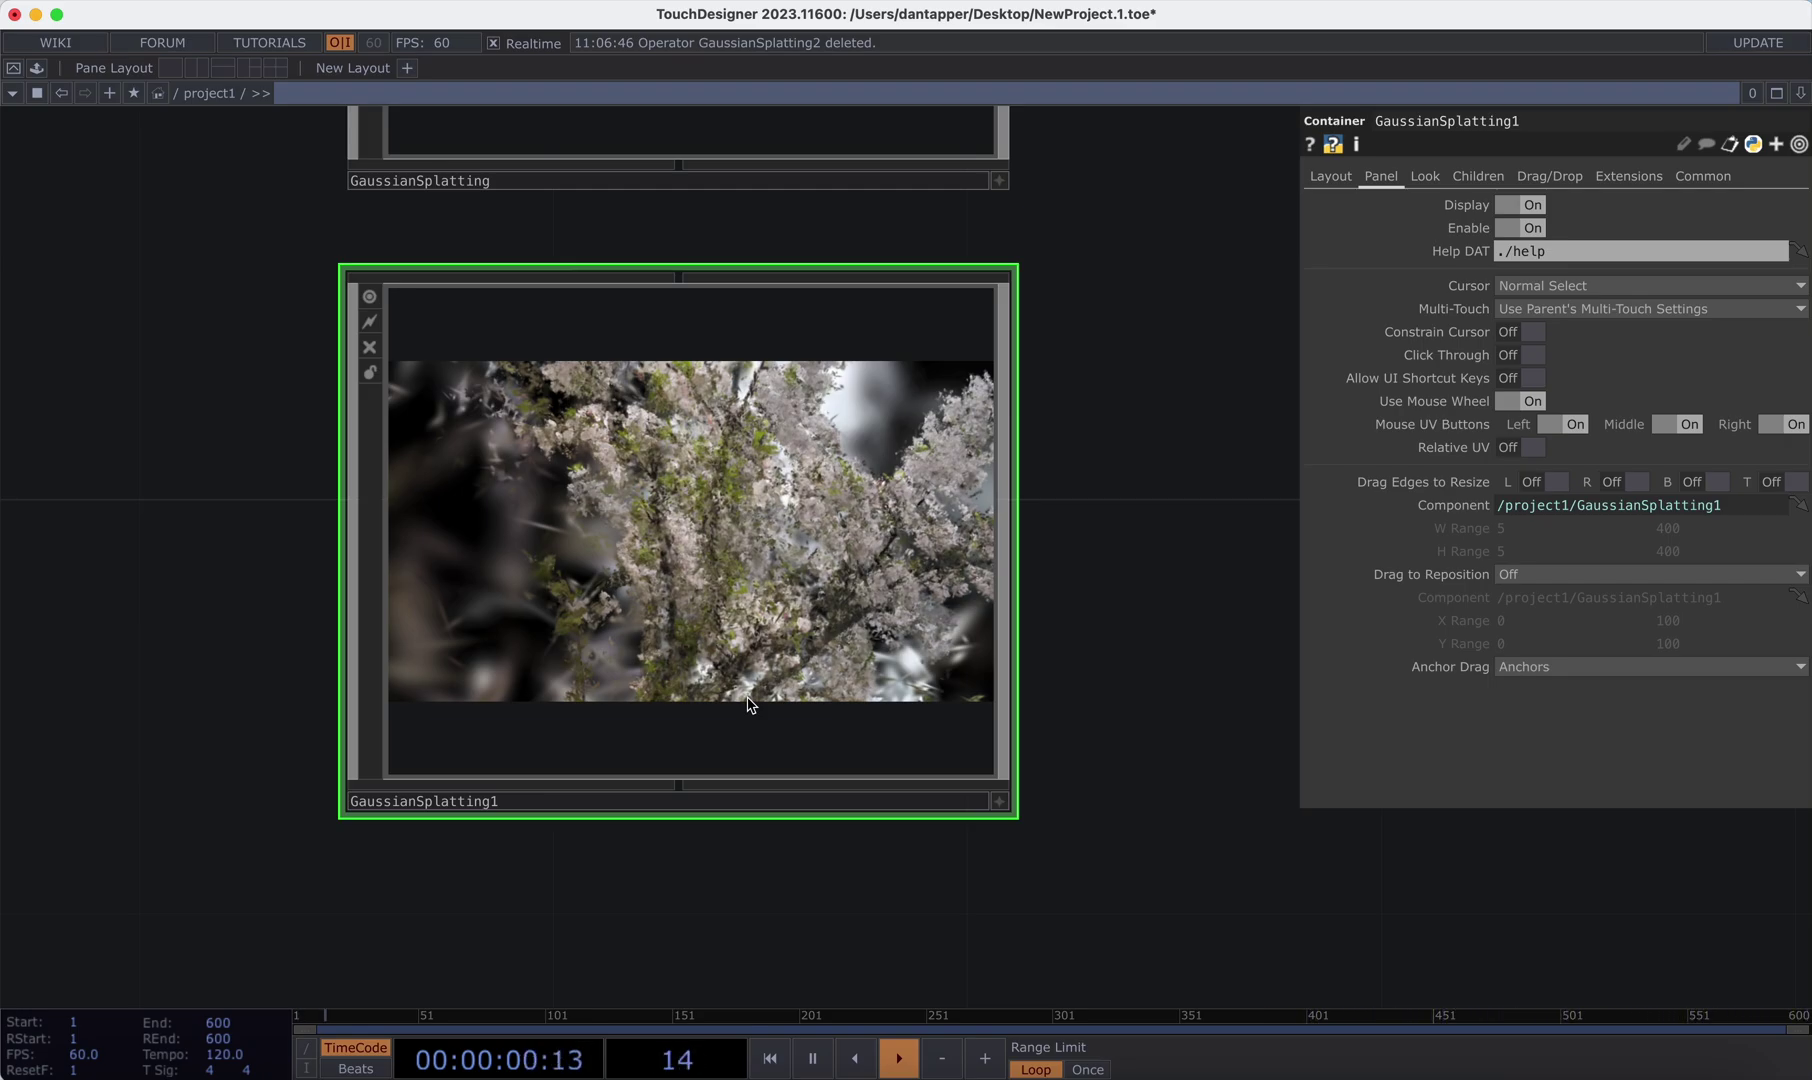
scroll(803, 463, up, 5)
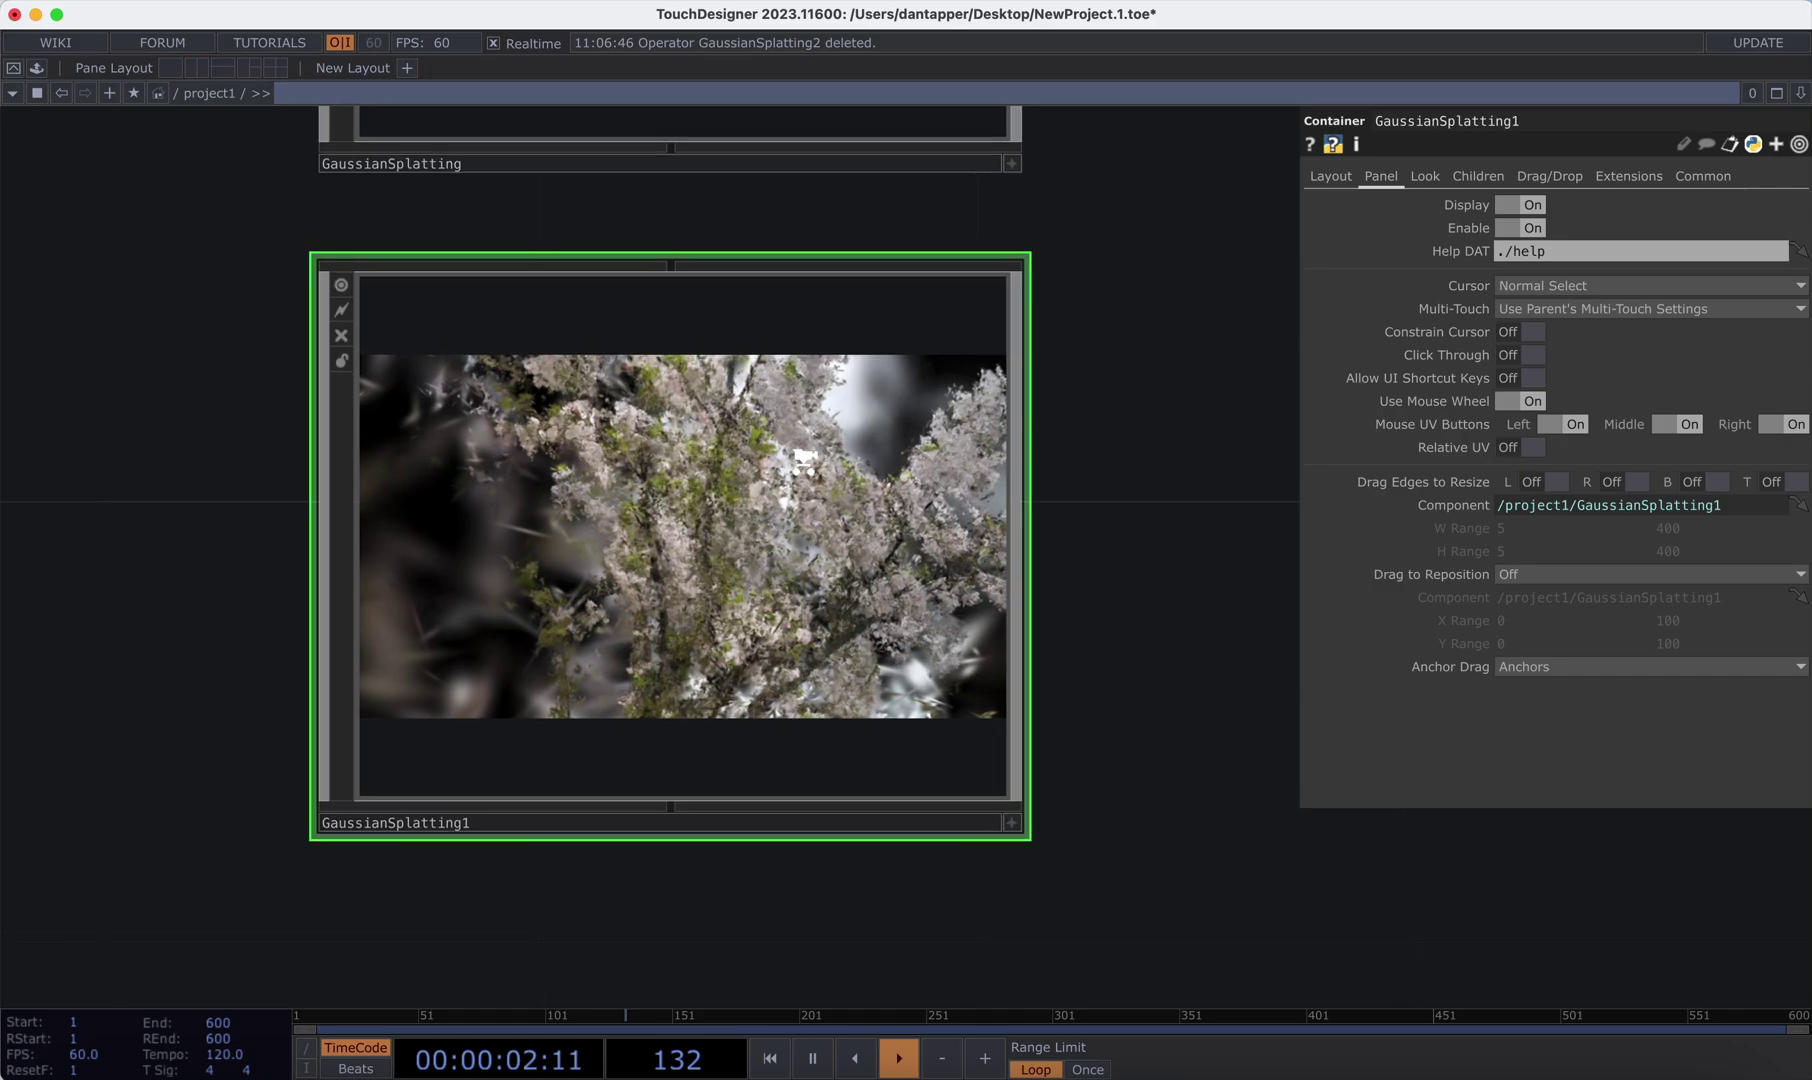
scroll(803, 467, down, 8)
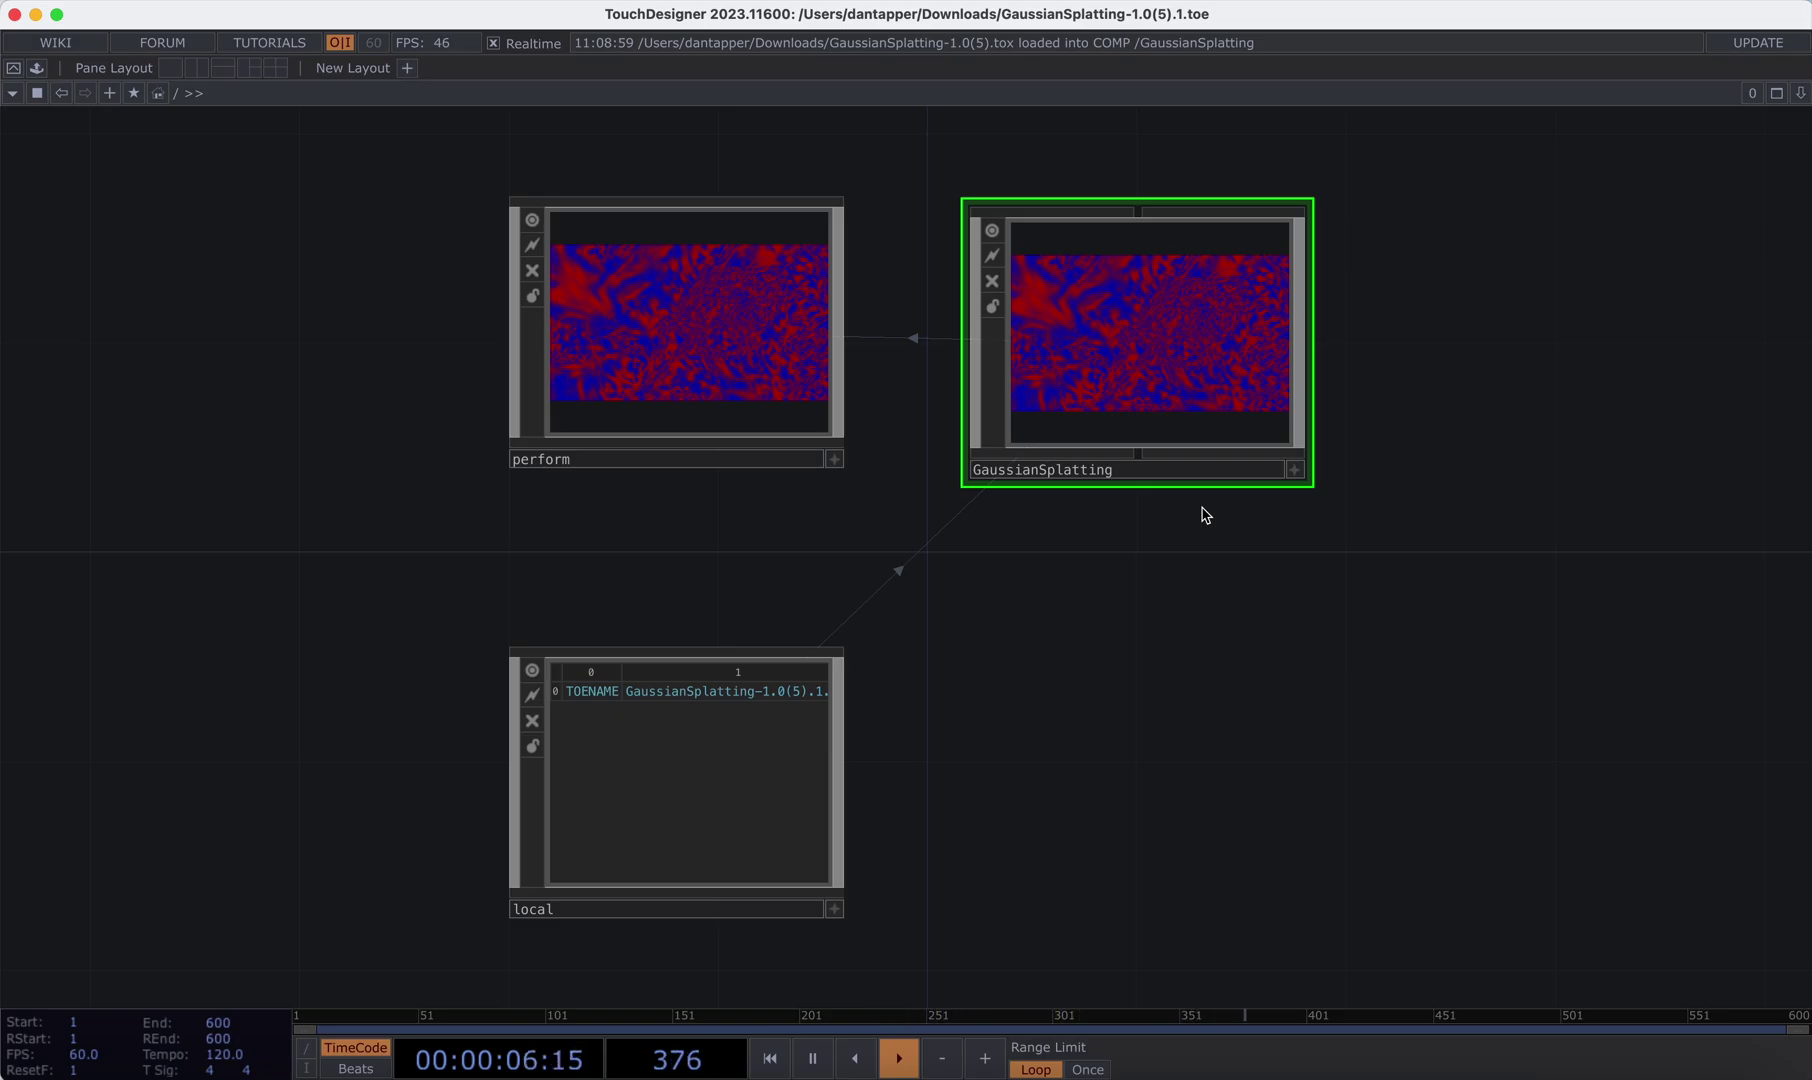
- Dive into the GaussianSplatting COMP of GaussianSplatting-1.0(5).1.toe
double_click(1141, 364)
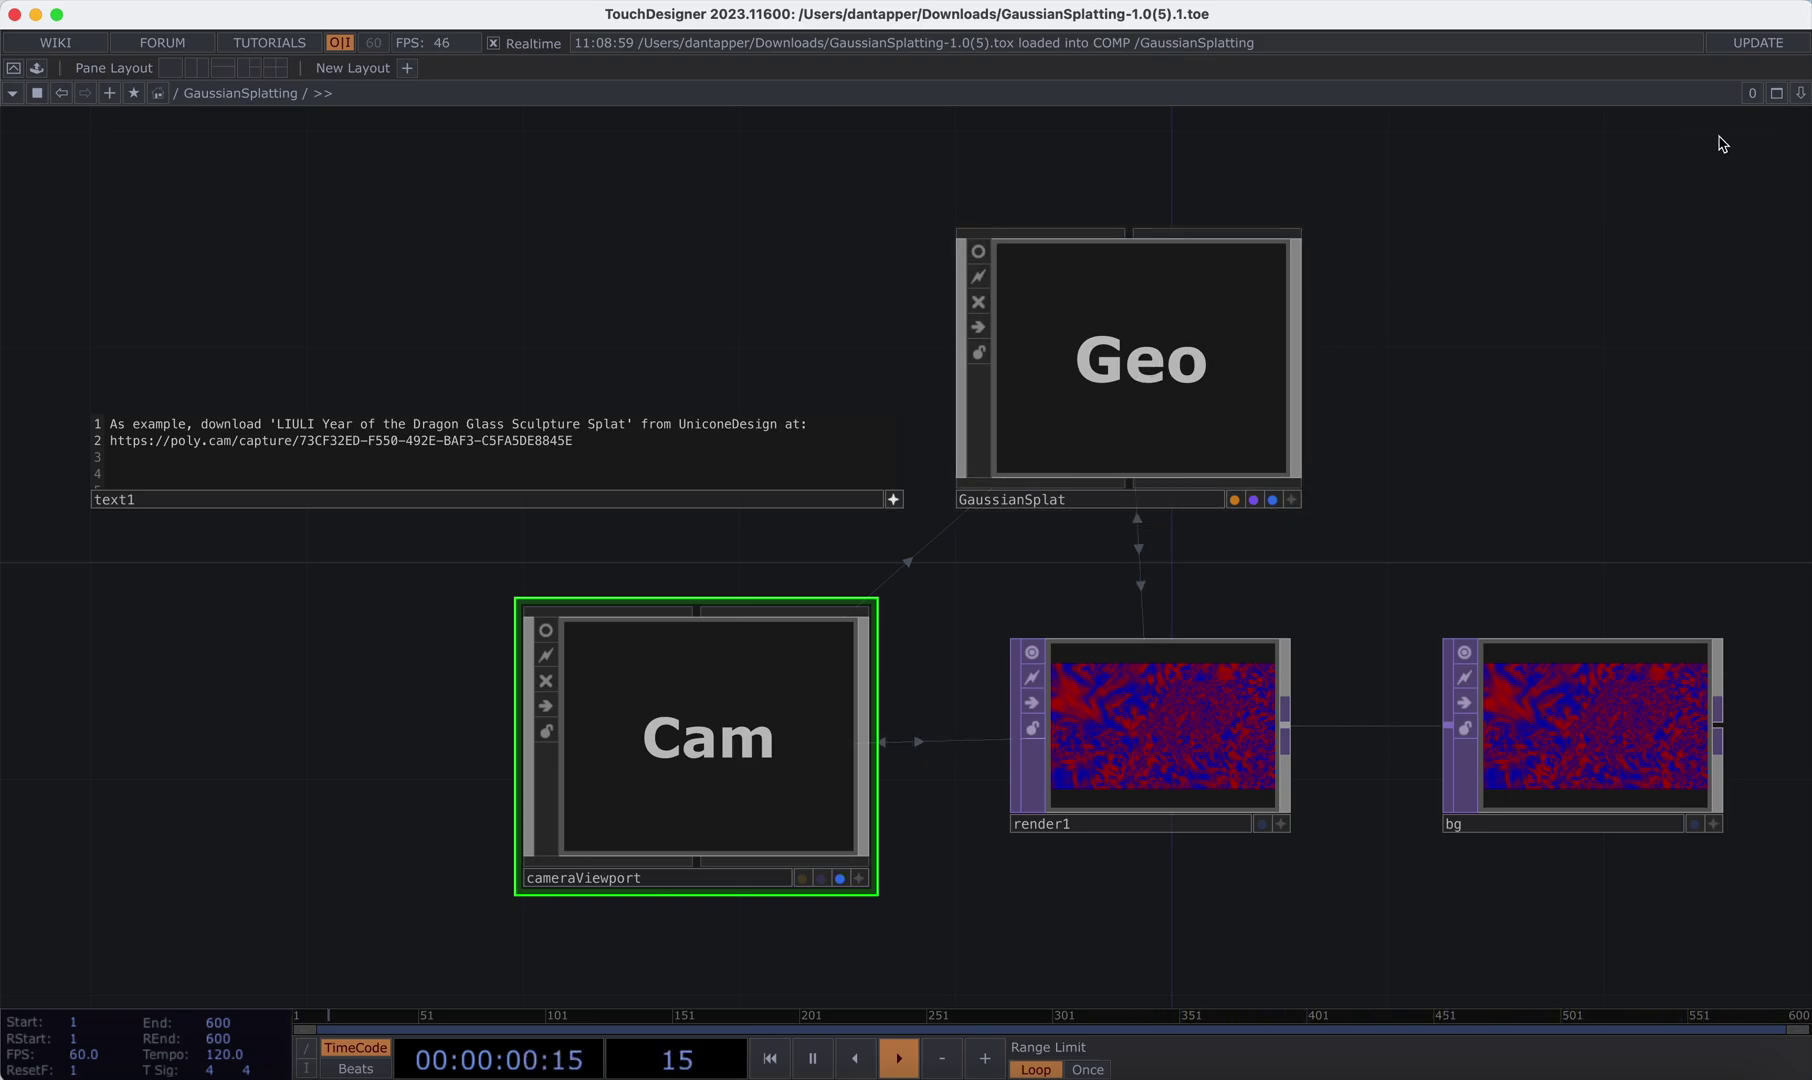
- Split the workspace left/right and set the right pane to a Panel view of the splat render
click(1800, 95)
click(1717, 140)
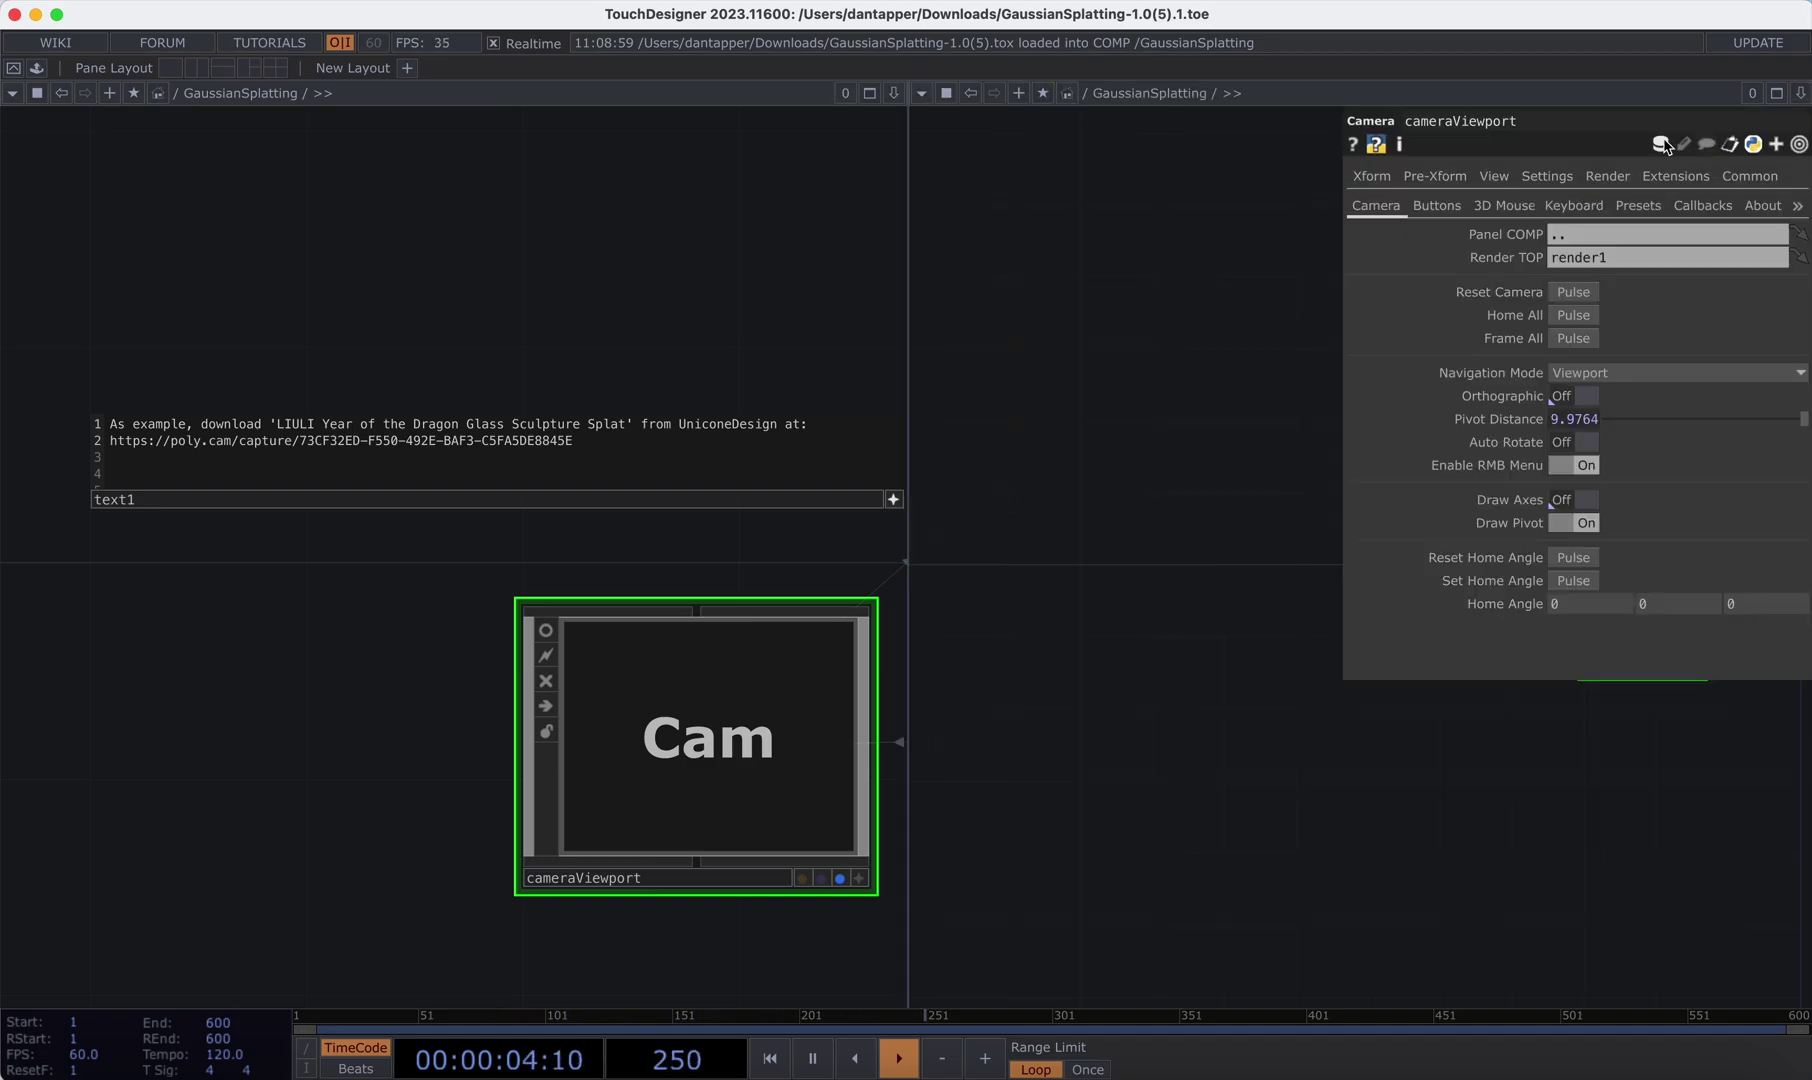
click(921, 93)
click(945, 138)
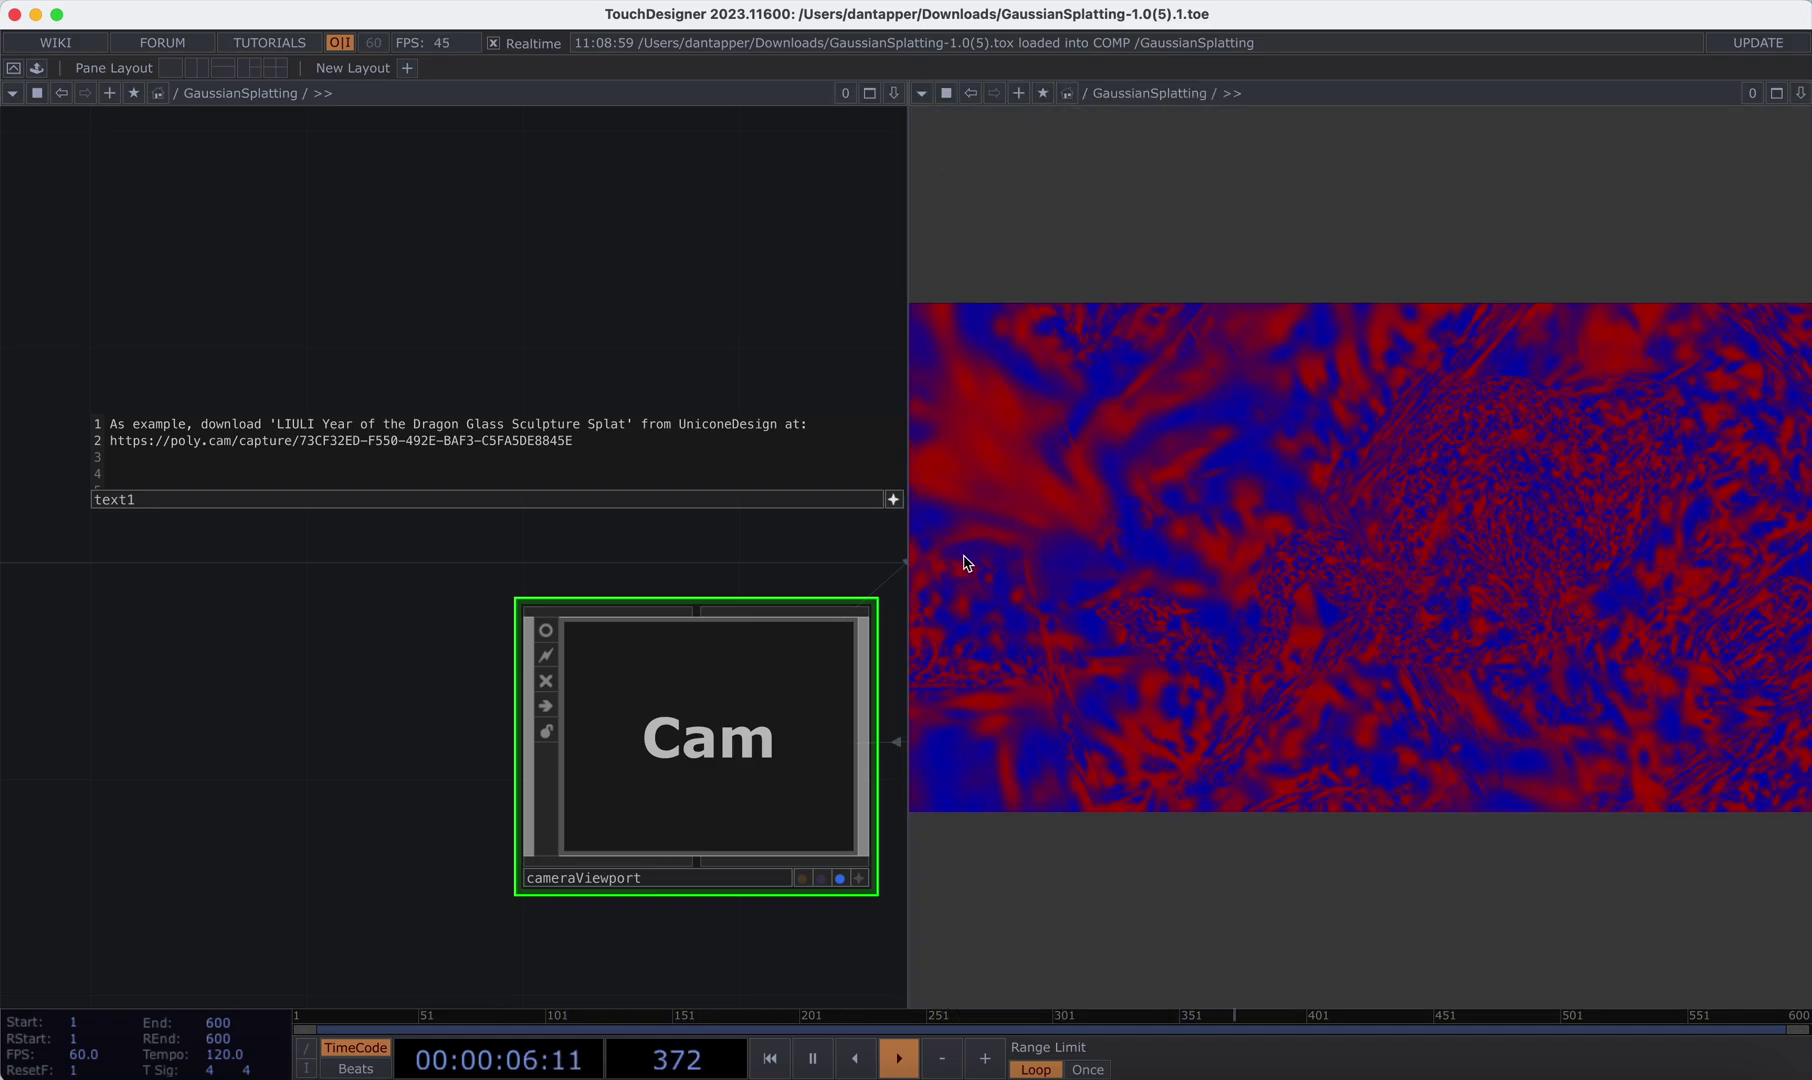
- Orbit the splat in the panel view and select the GaussianSplat Geo node
drag(1197, 417, 1240, 395)
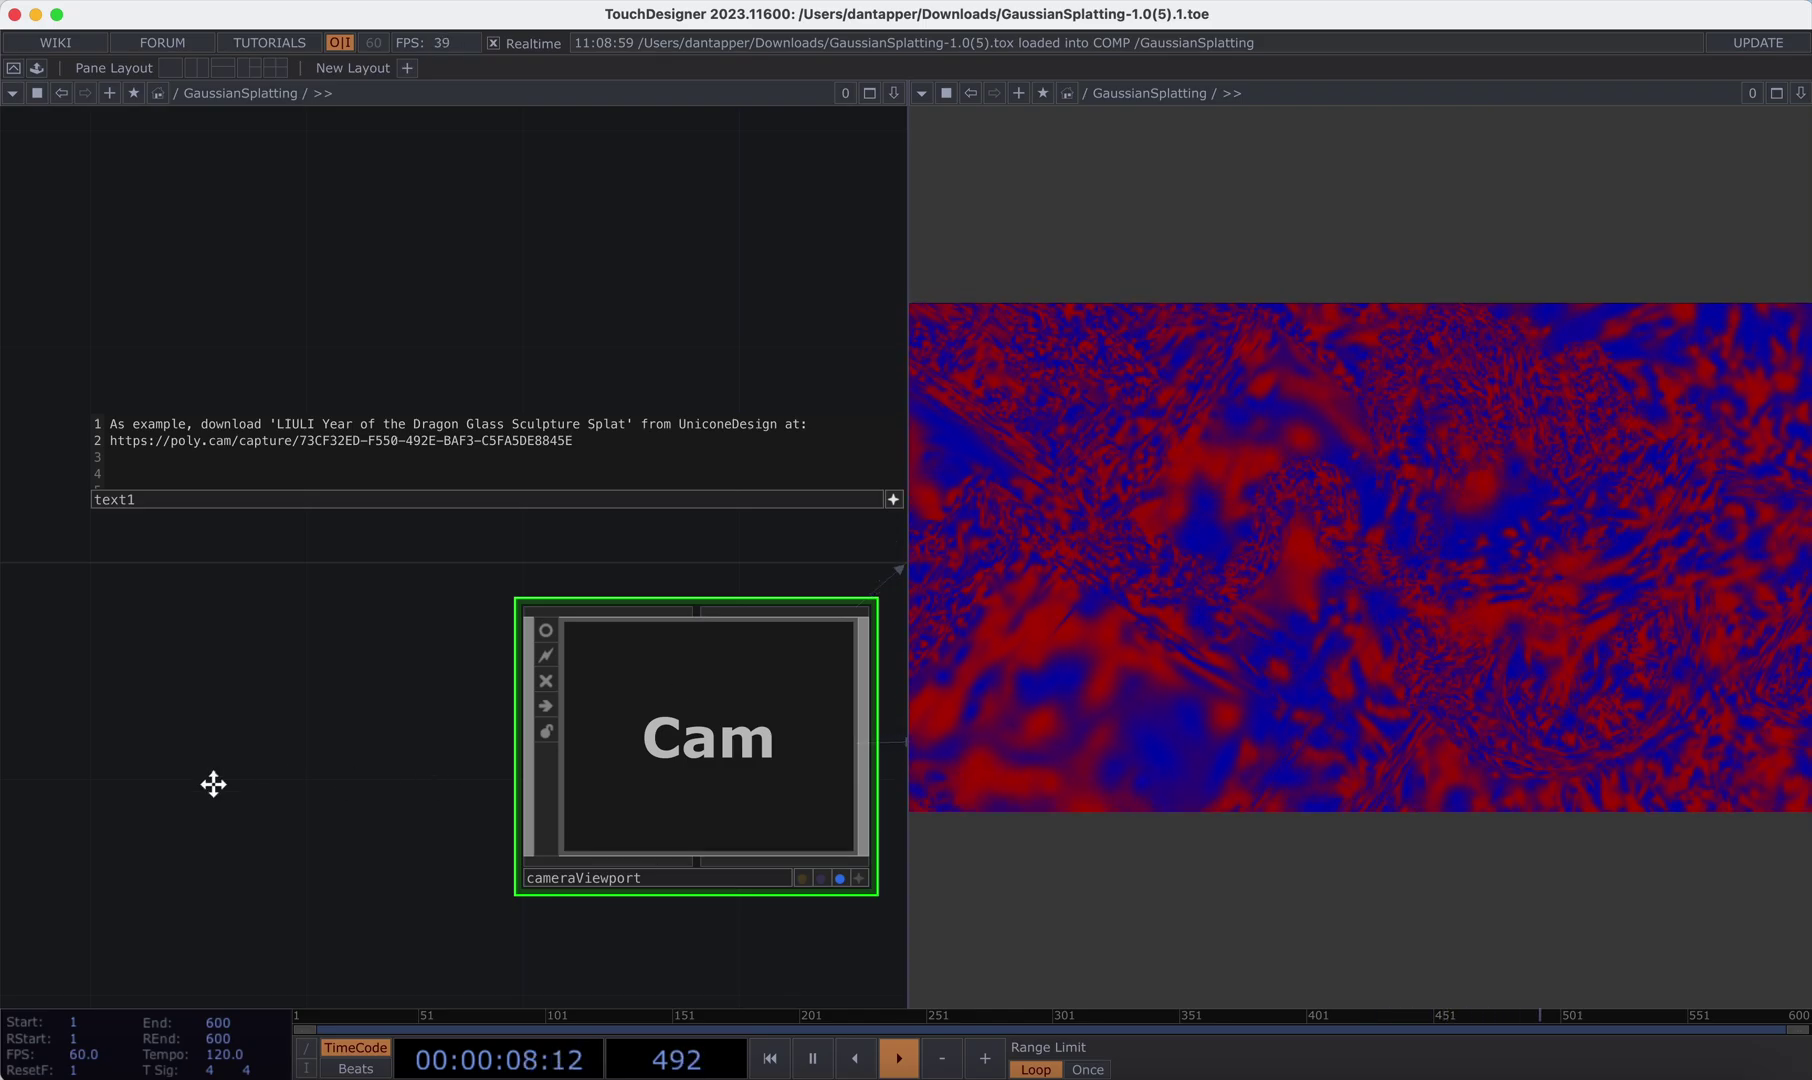
scroll(210, 781, right, 5)
scroll(597, 432, down, 3)
scroll(332, 320, down, 2)
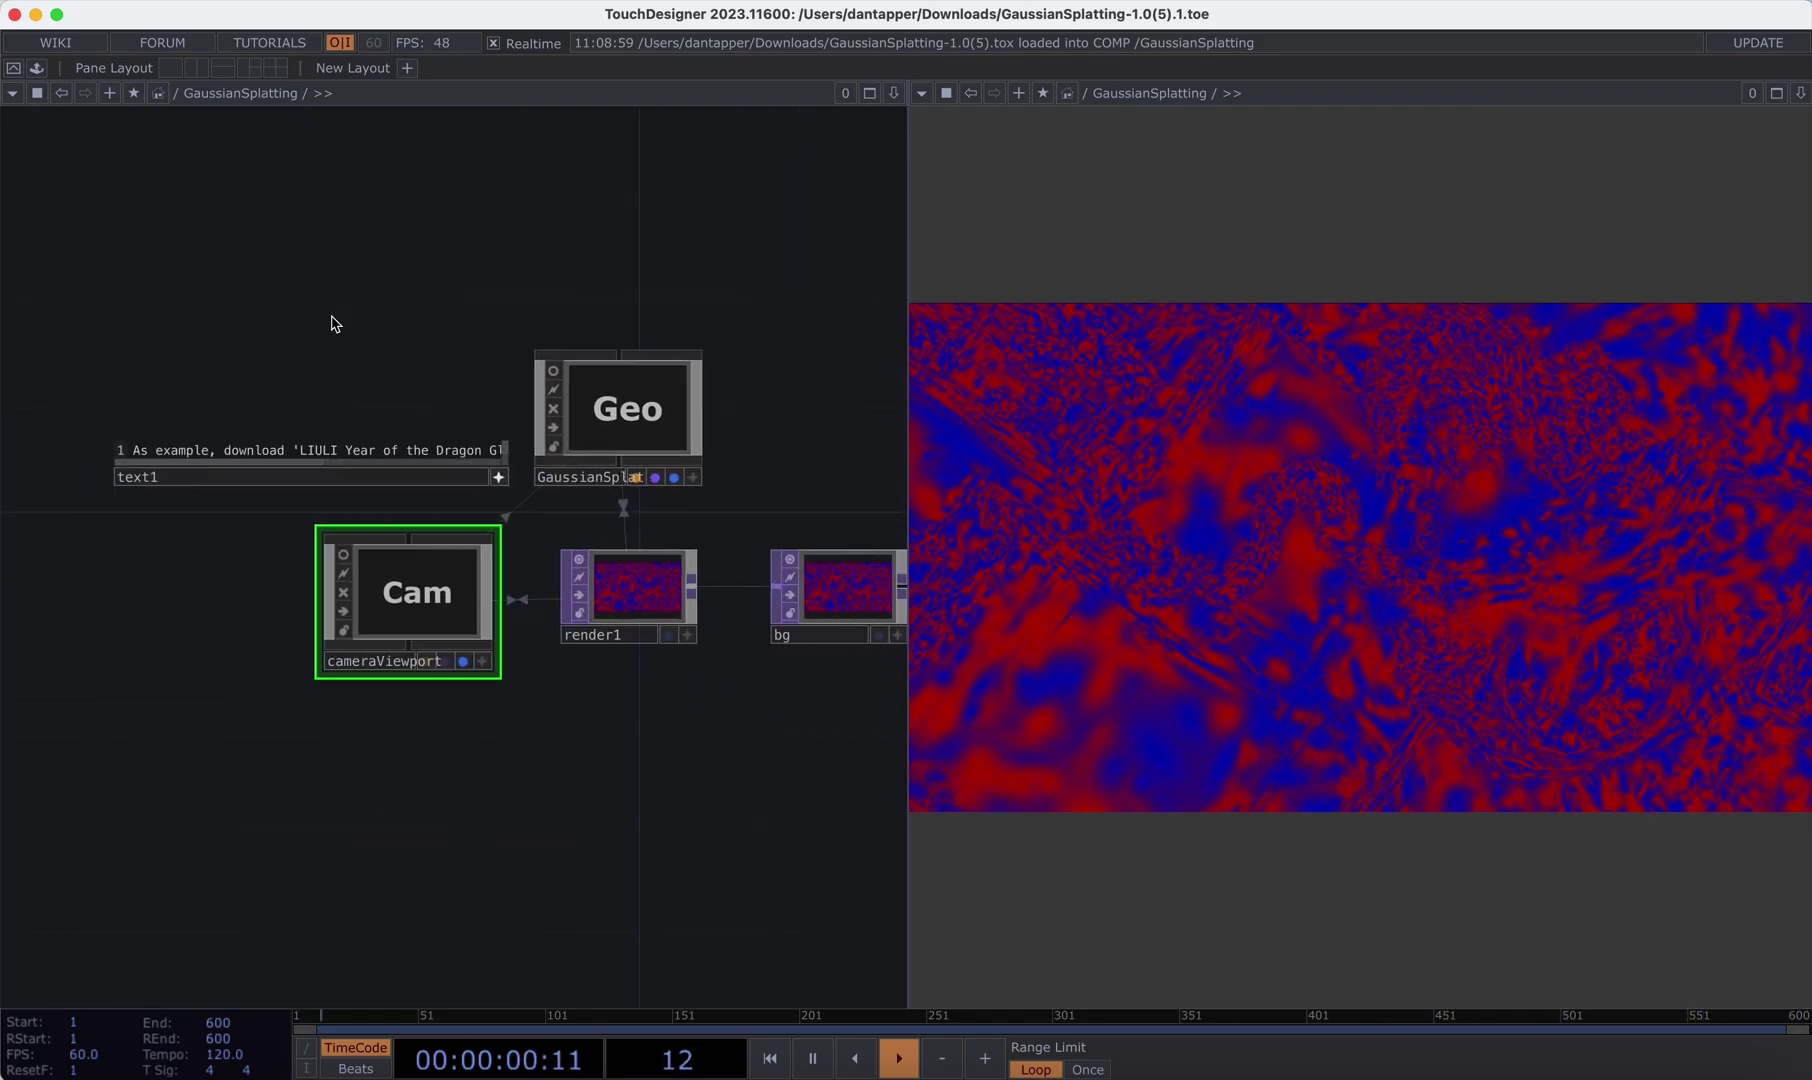
scroll(420, 410, right, 5)
click(428, 418)
- Enter the GaussianSplat Geo network and turn on the GaussianSplatSource node's live preview
key(i)
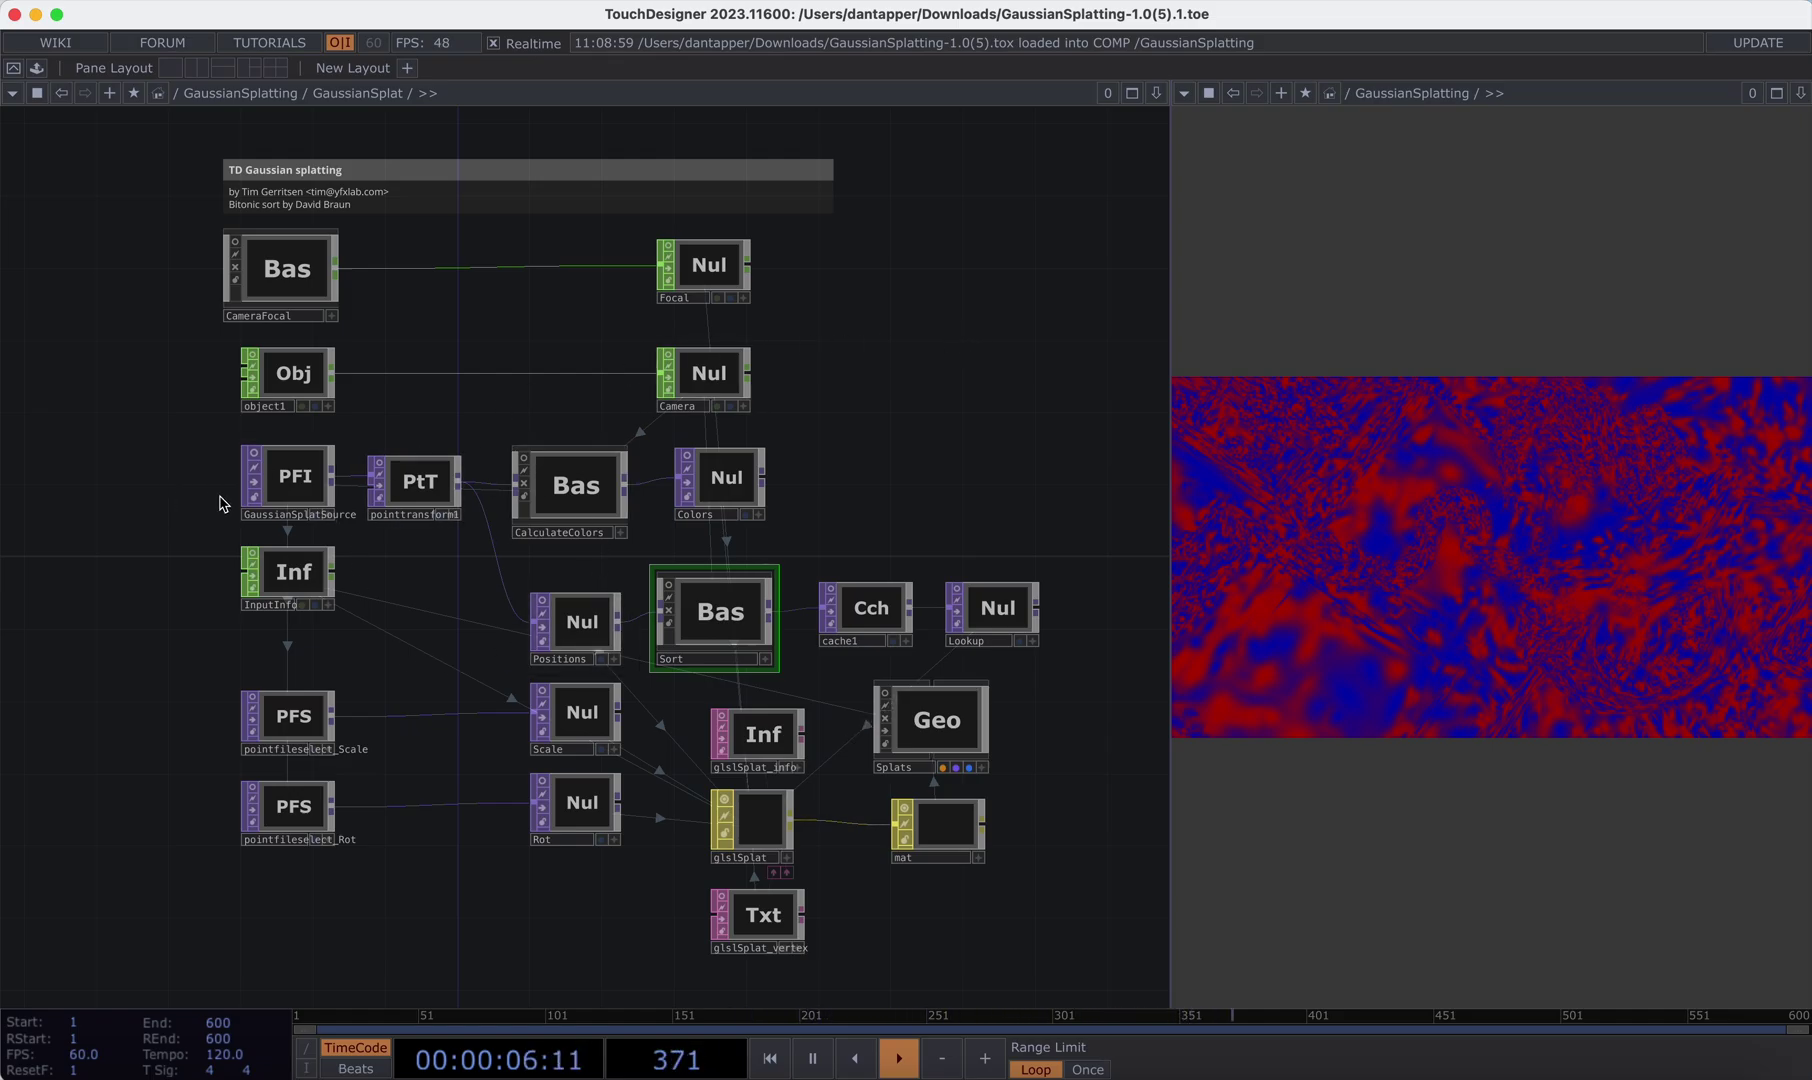
scroll(268, 470, up, 6)
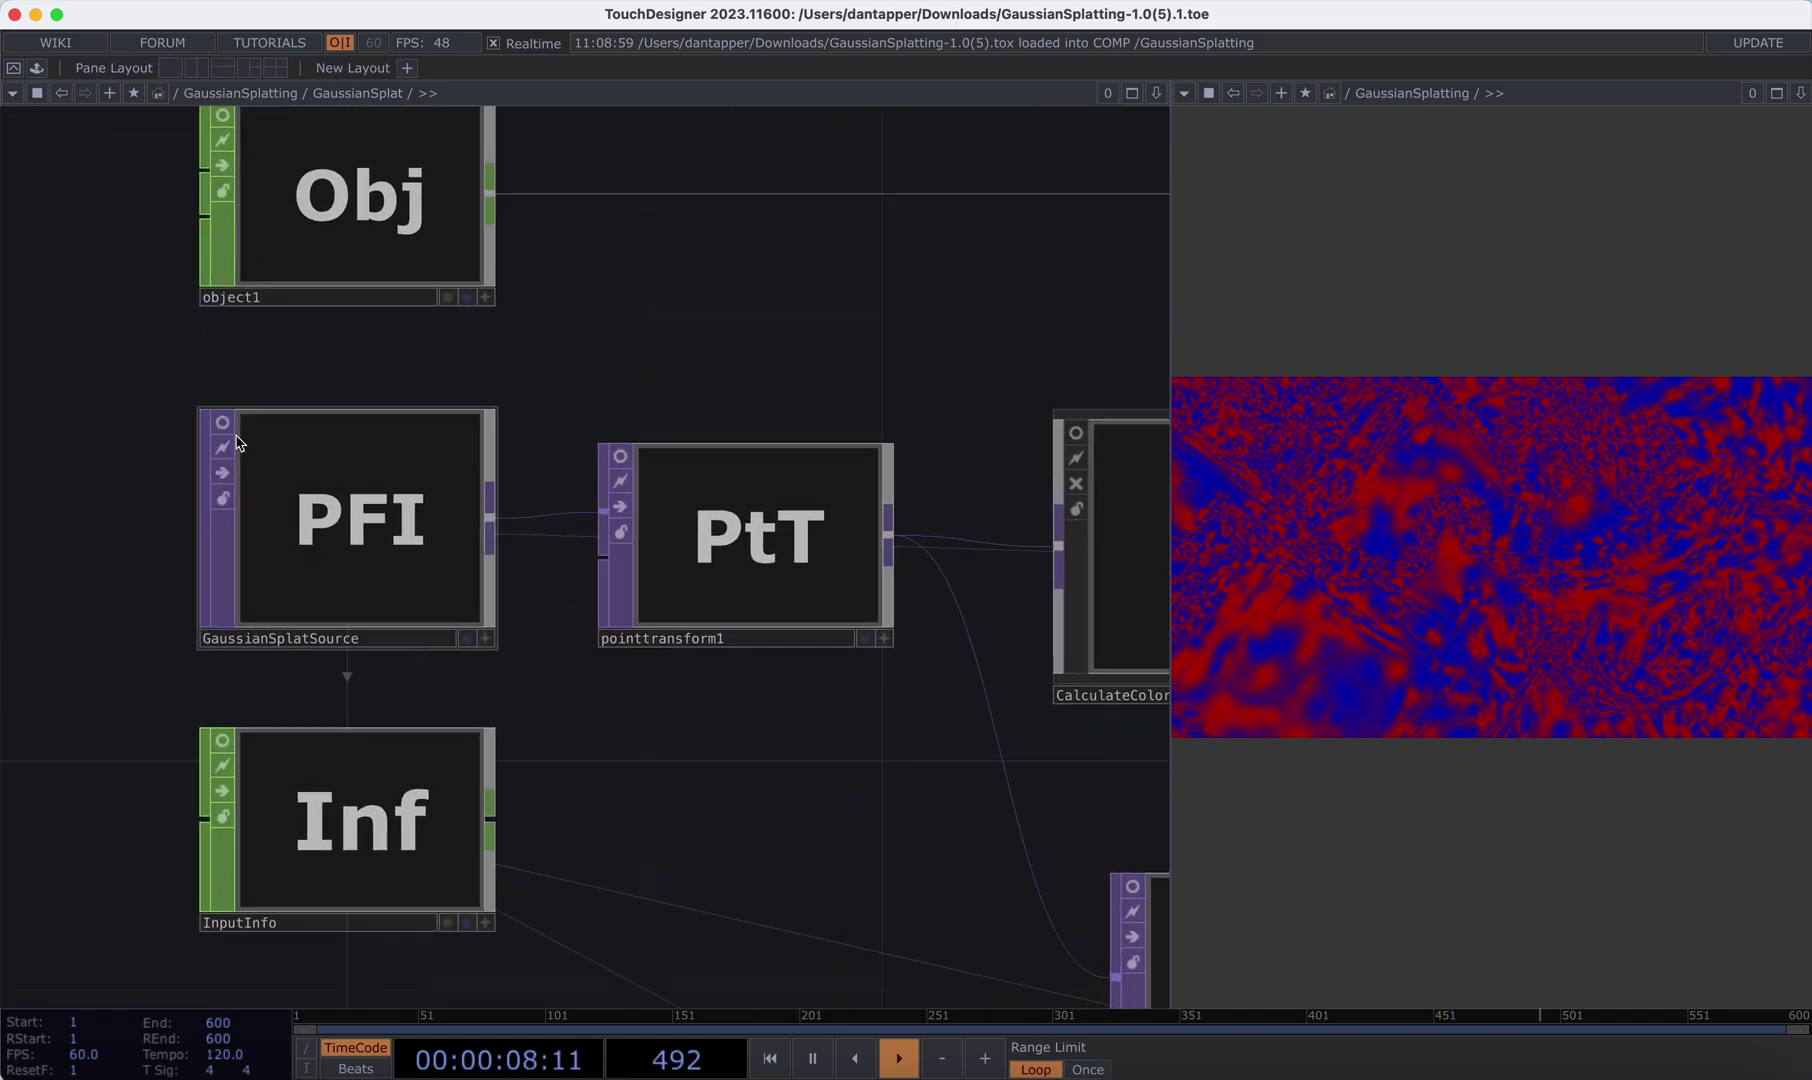
click(223, 425)
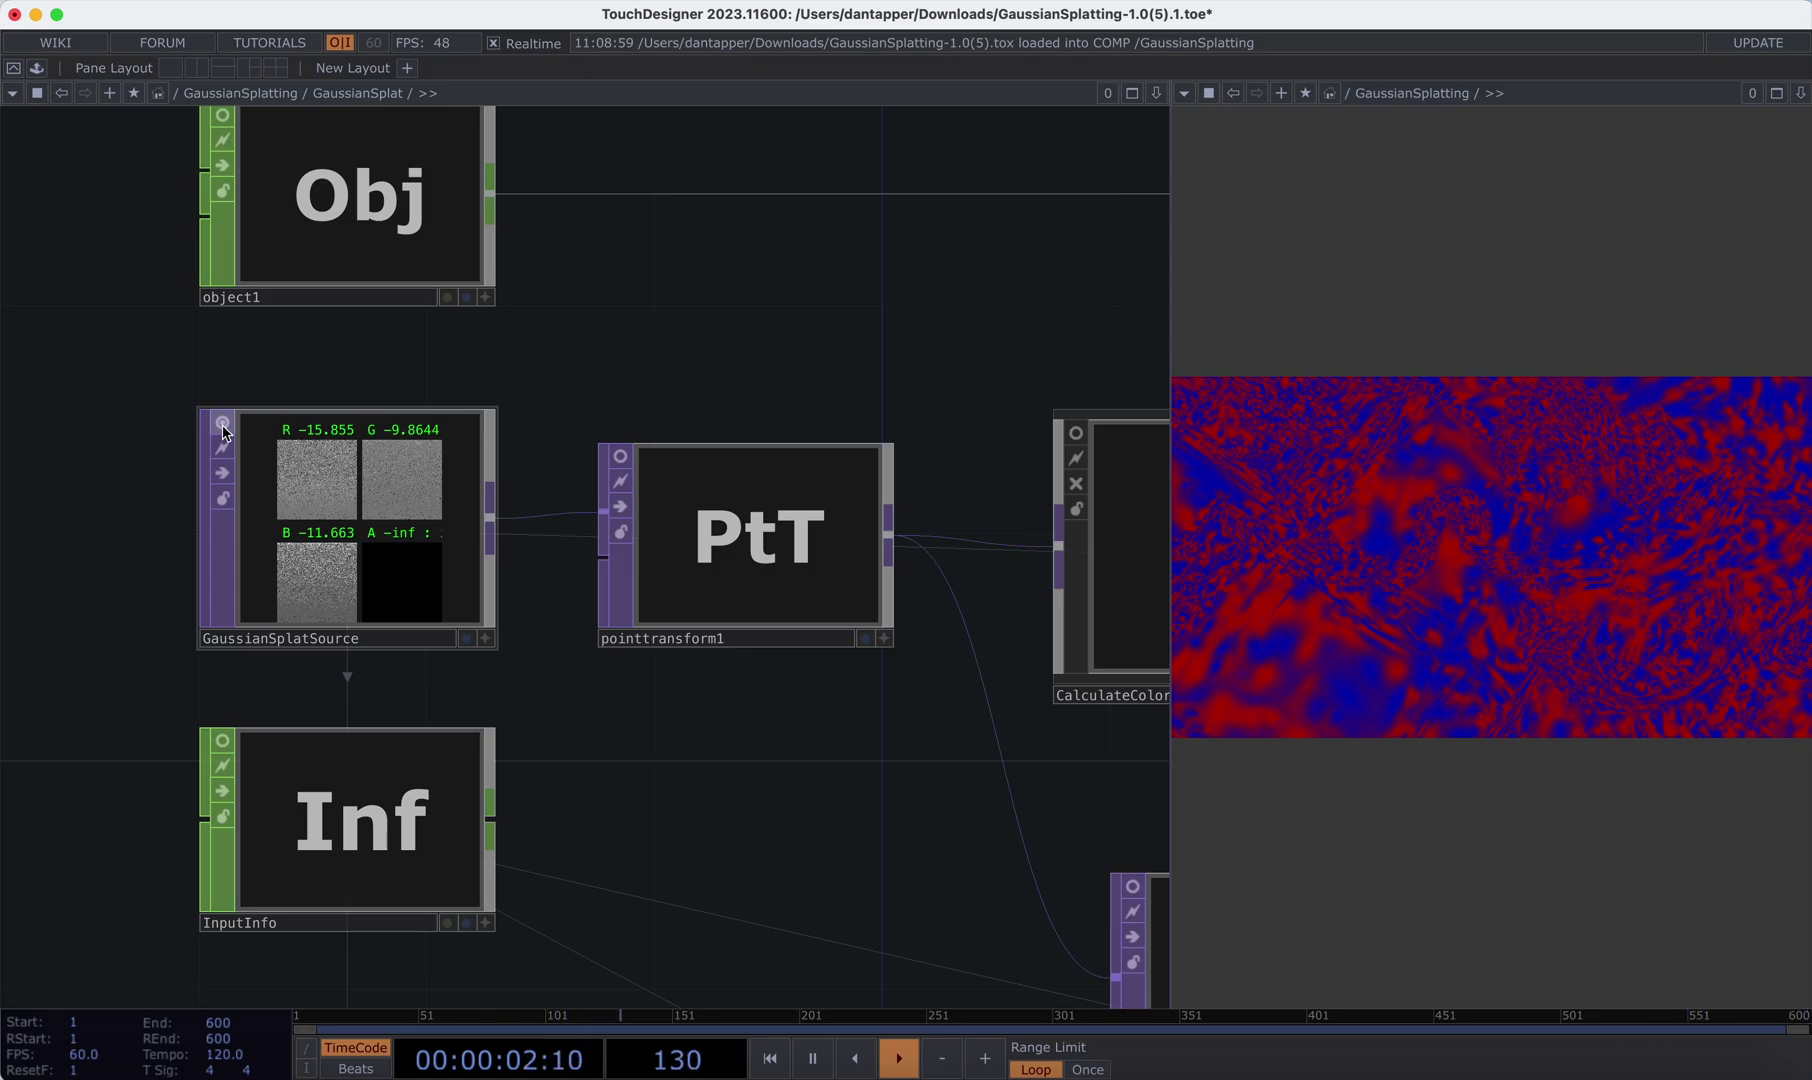
- Look over the Geo network, then dive into the CalculateColors component
scroll(223, 432, down, 8)
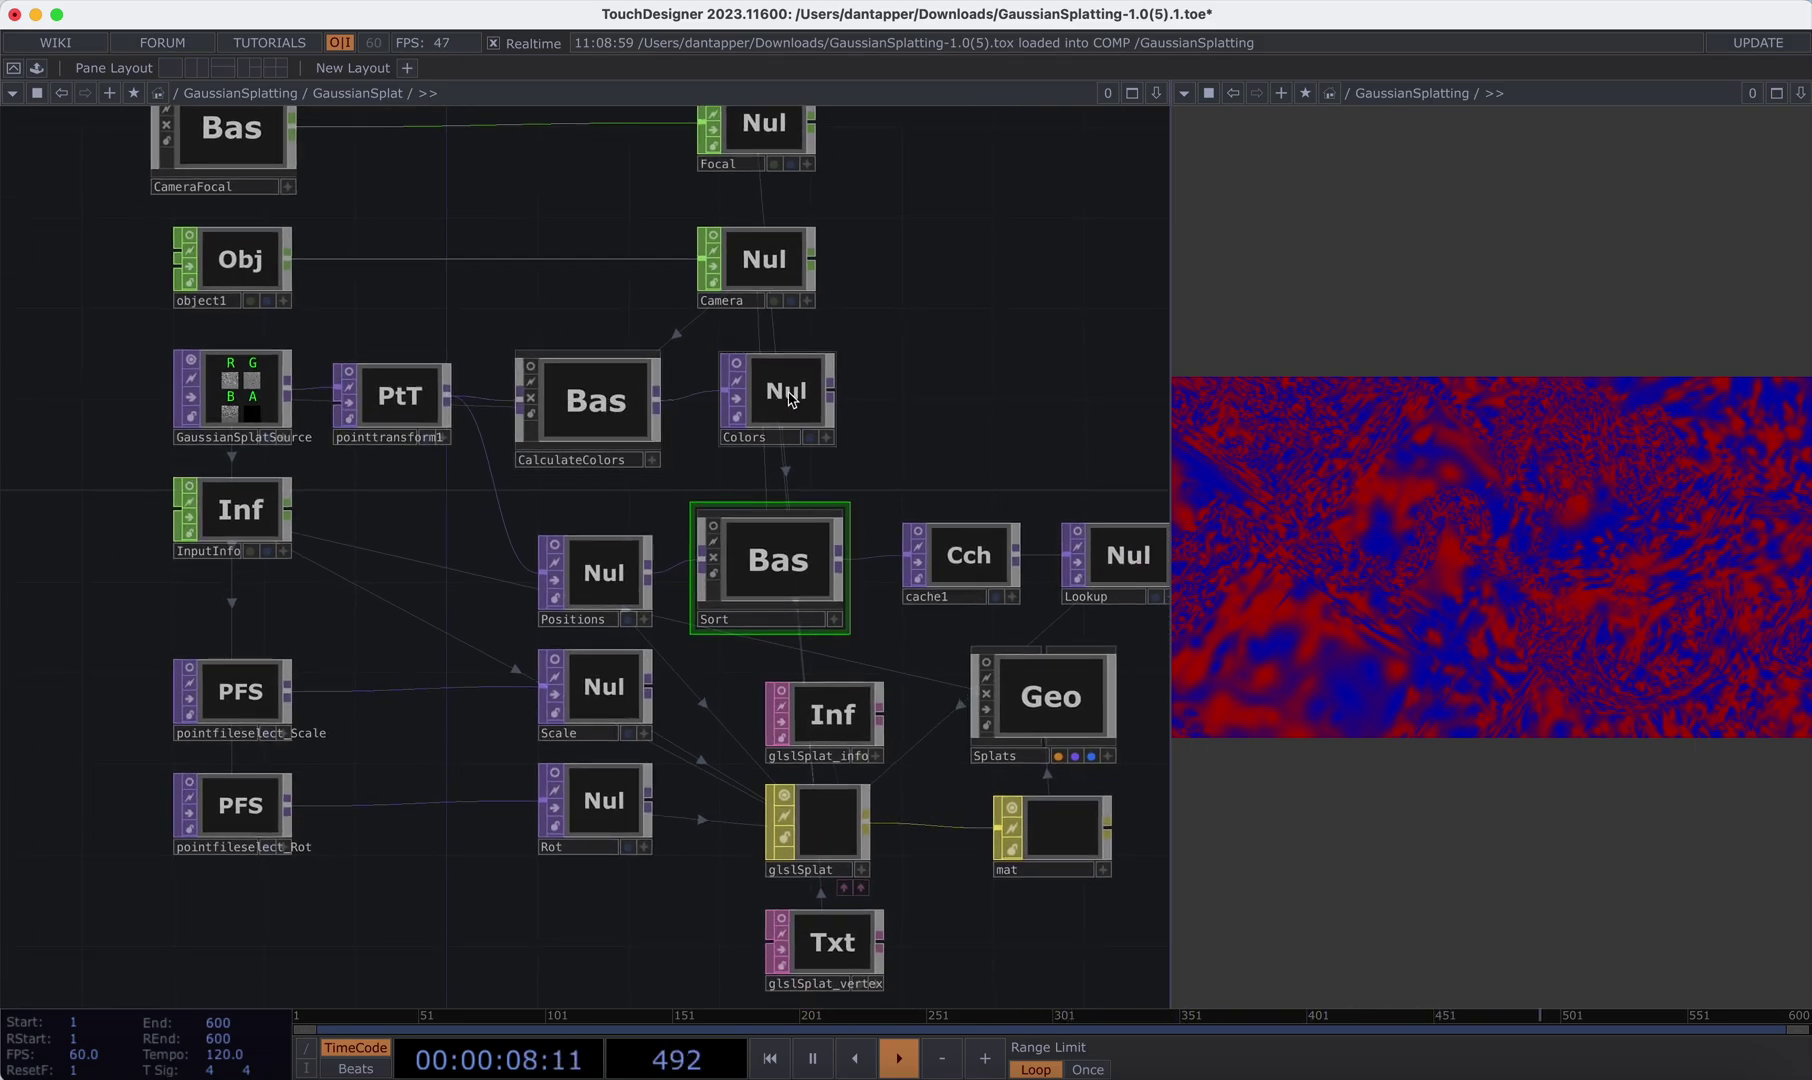
scroll(906, 417, right, 3)
scroll(906, 417, down, 2)
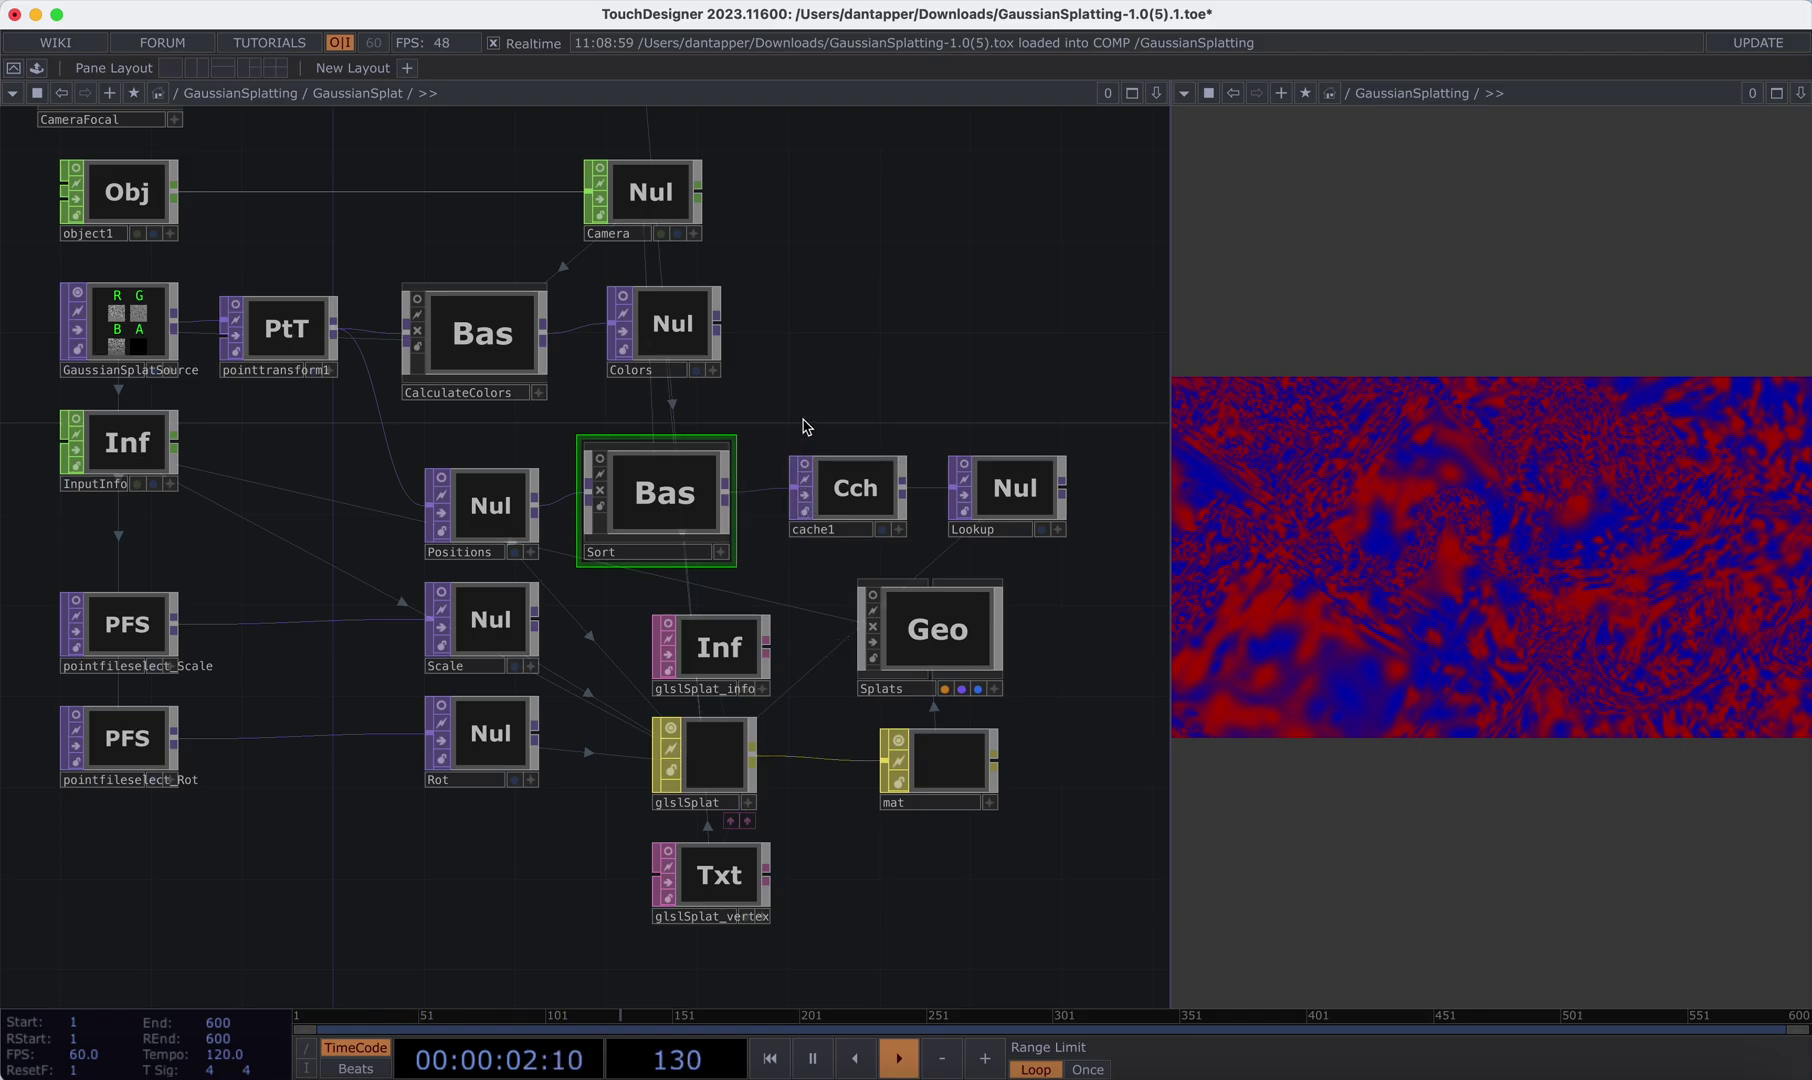
scroll(806, 425, down, 5)
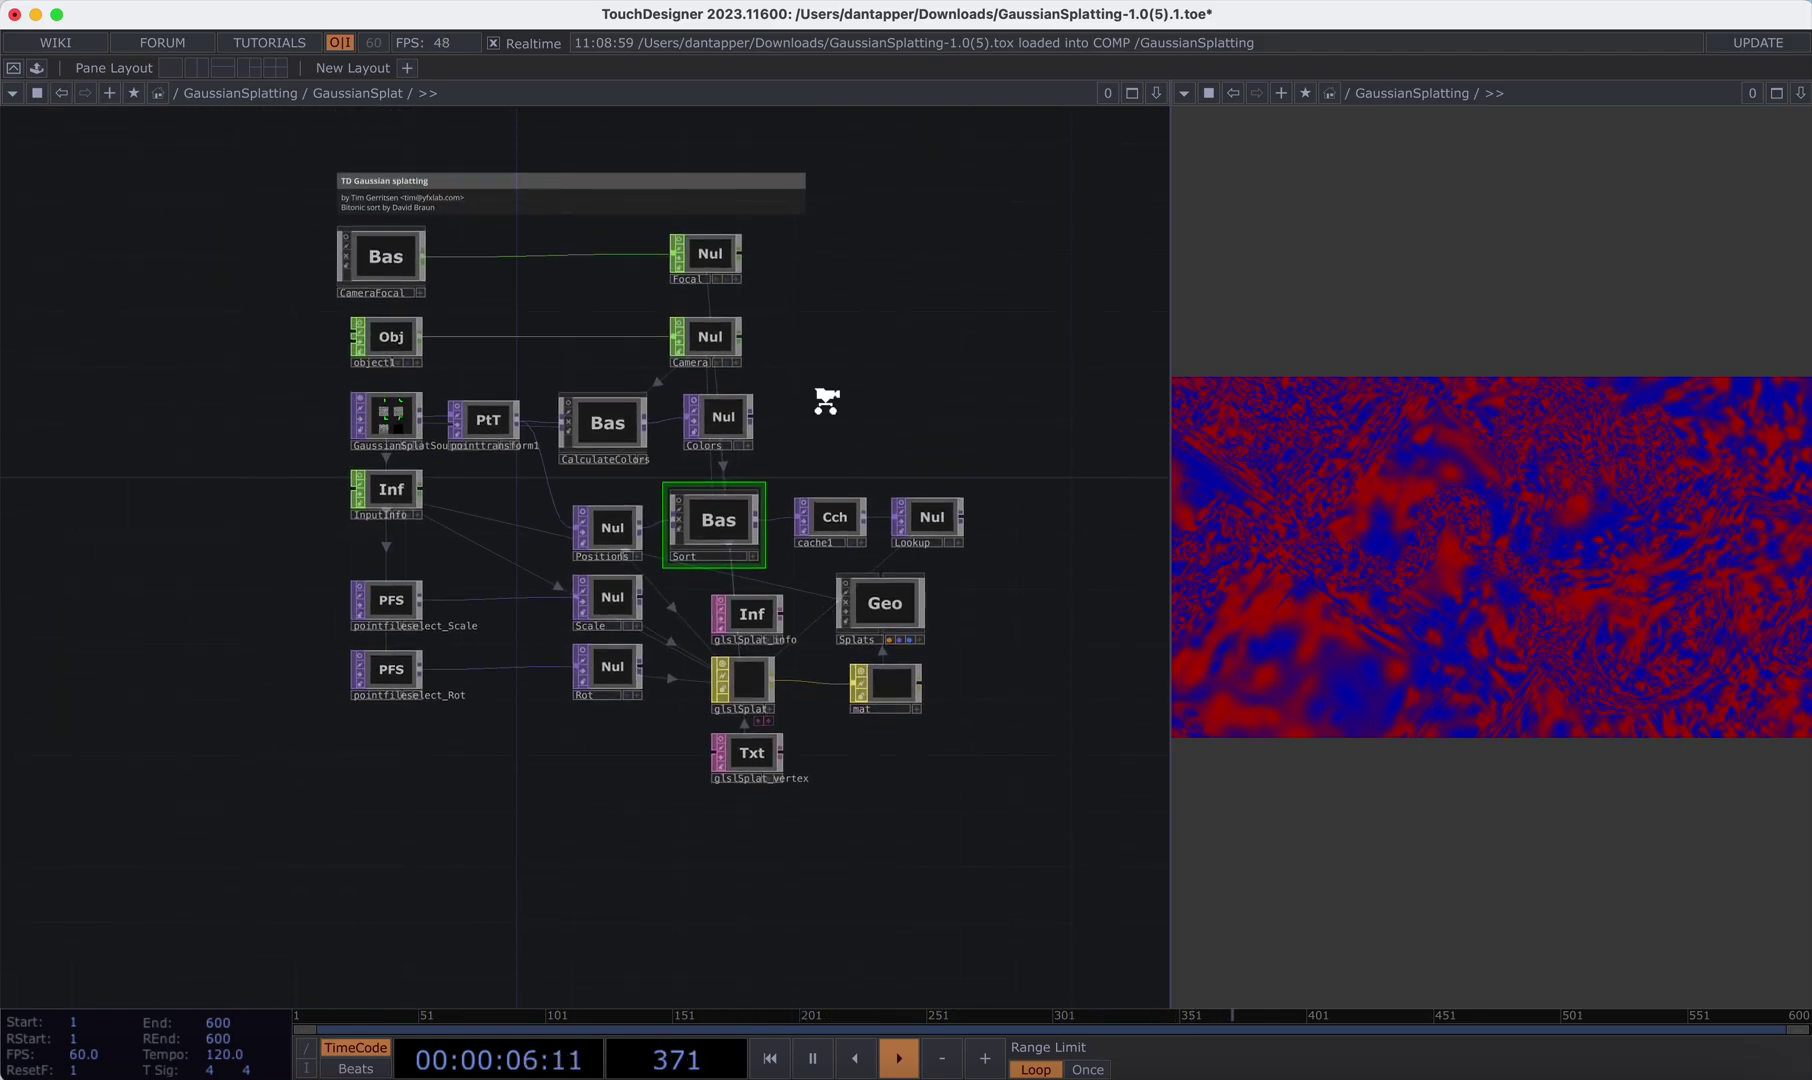
scroll(821, 396, up, 2)
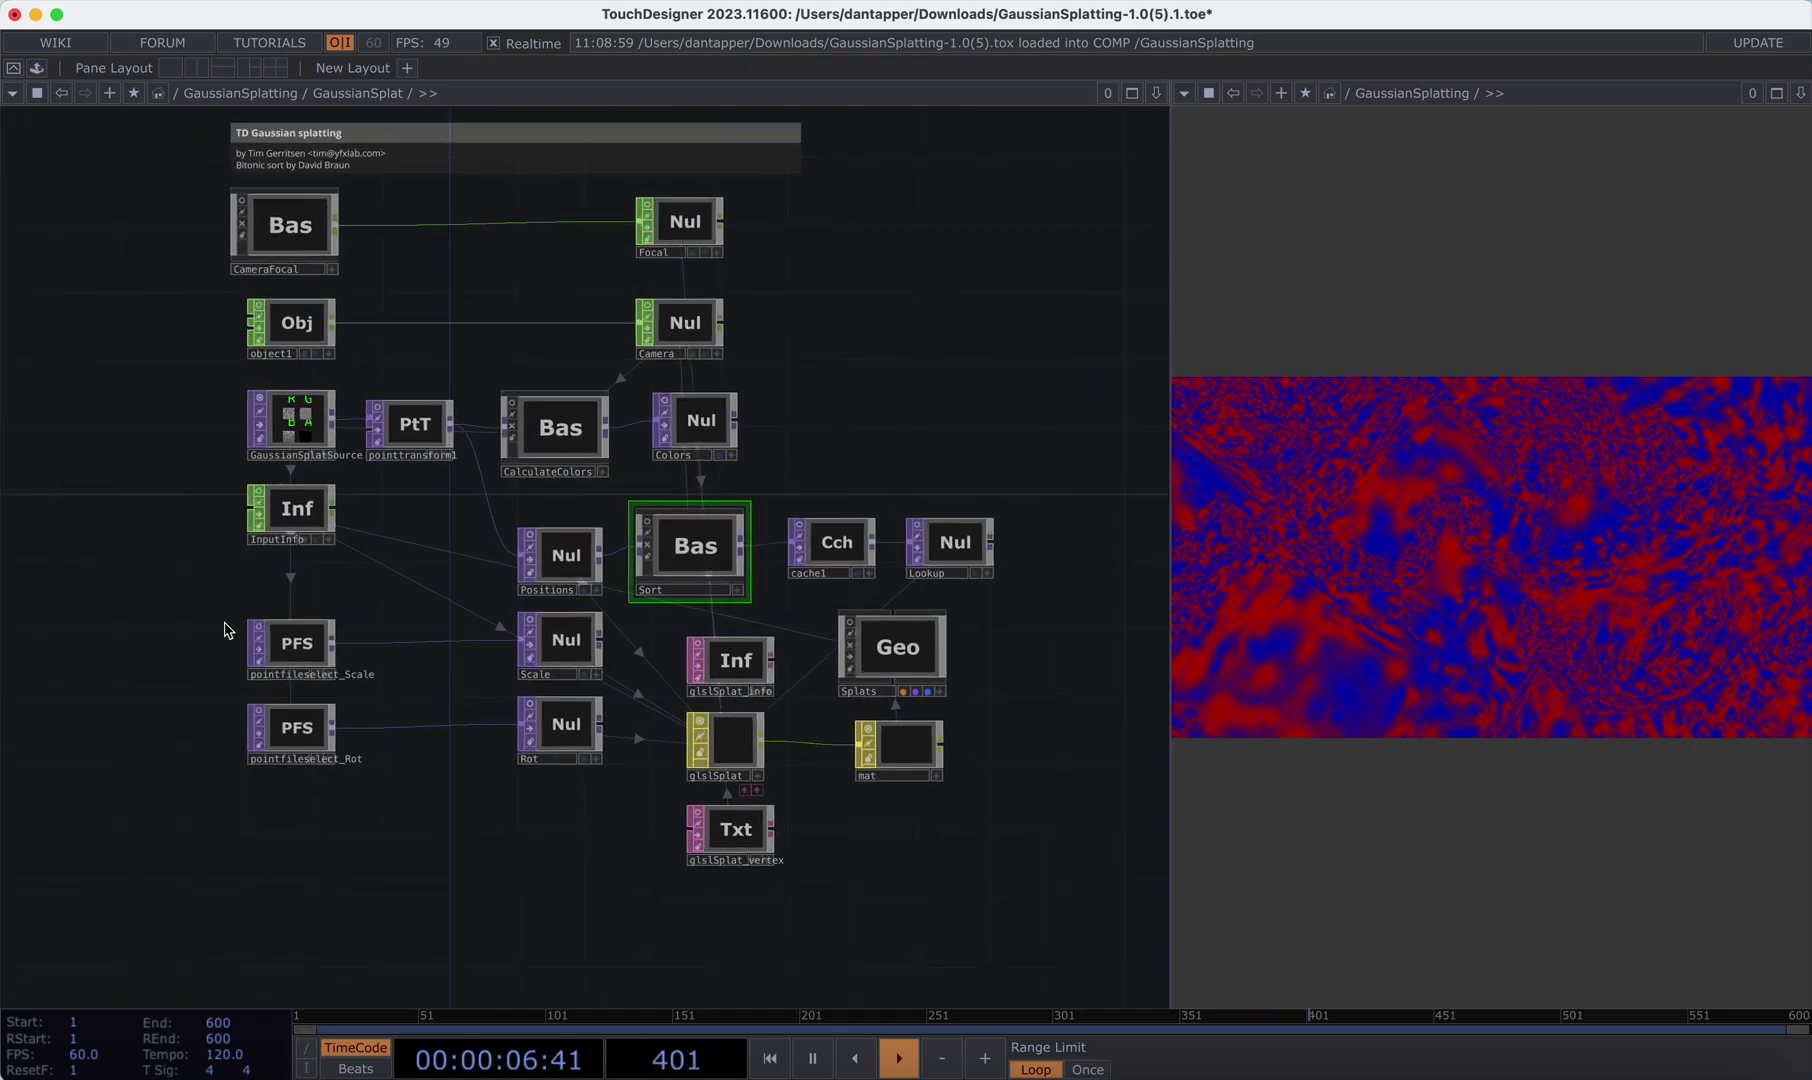
double_click(571, 433)
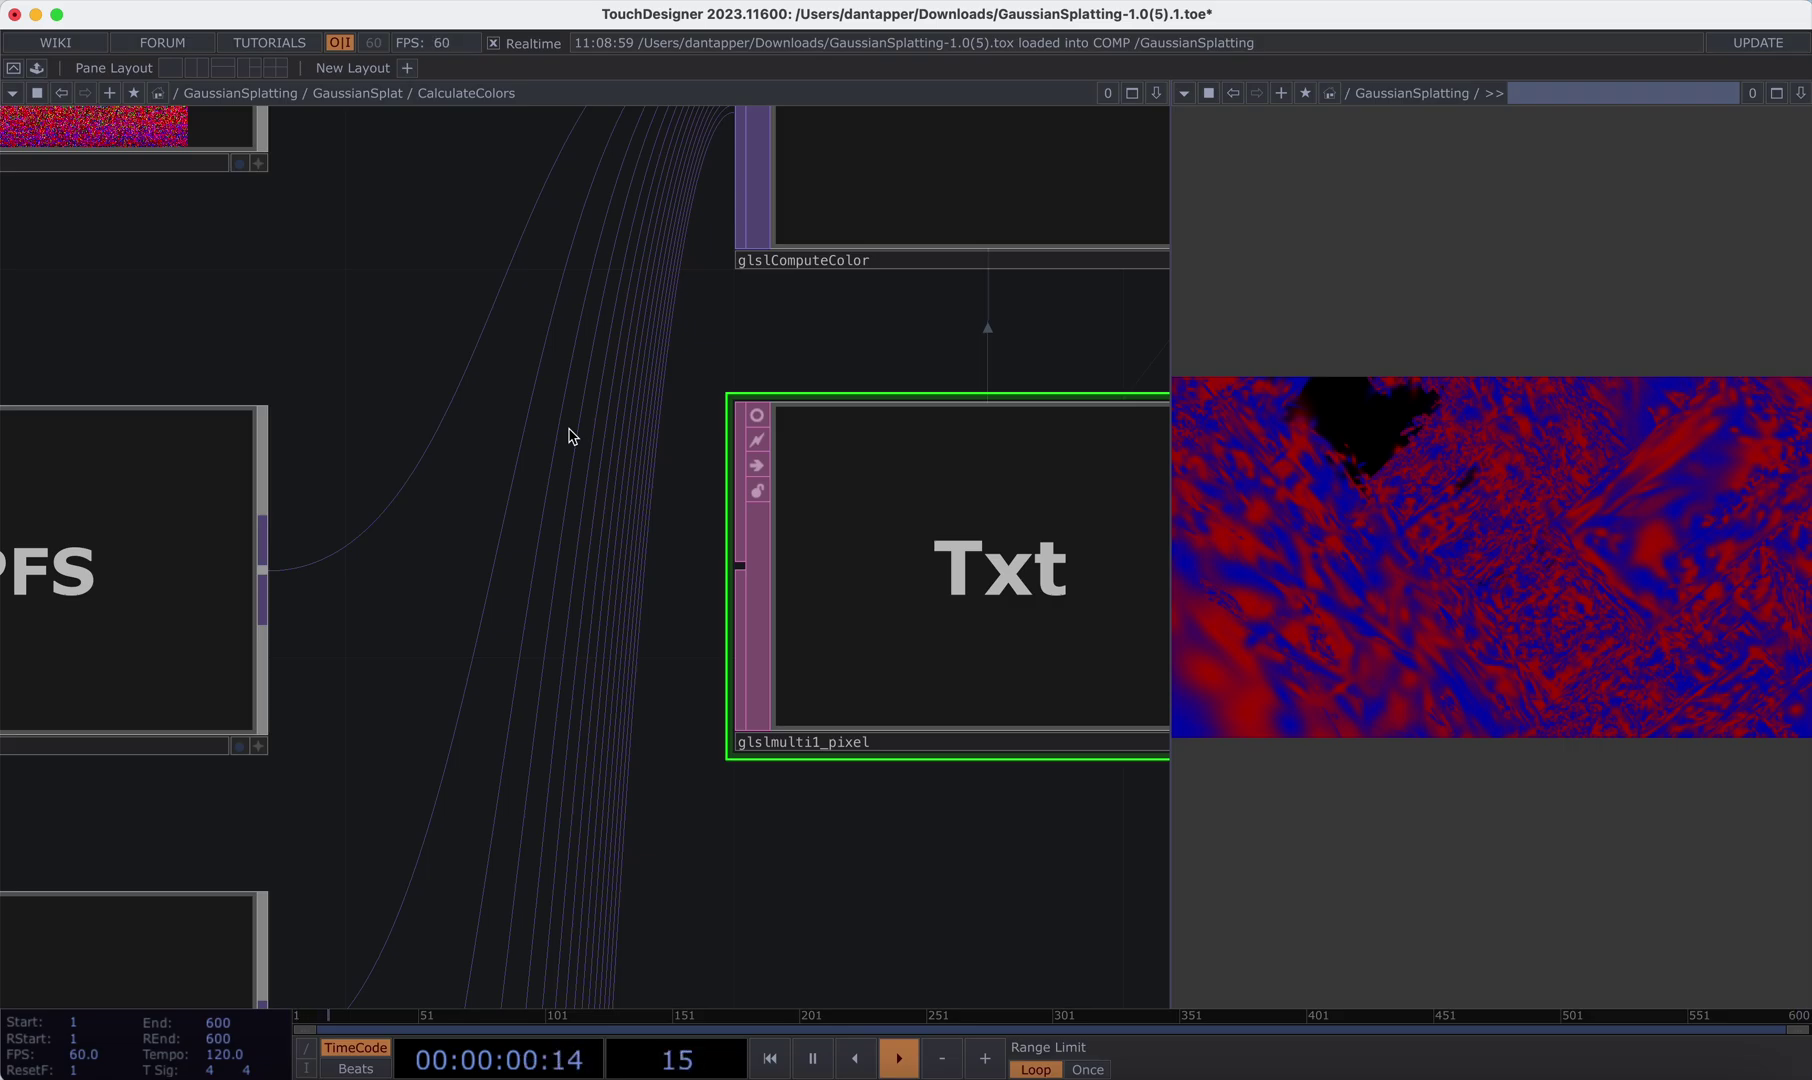
- Re-enter CalculateColors, frame it, and show glslComputeColor's info on shader errors and excess input textures
key(u)
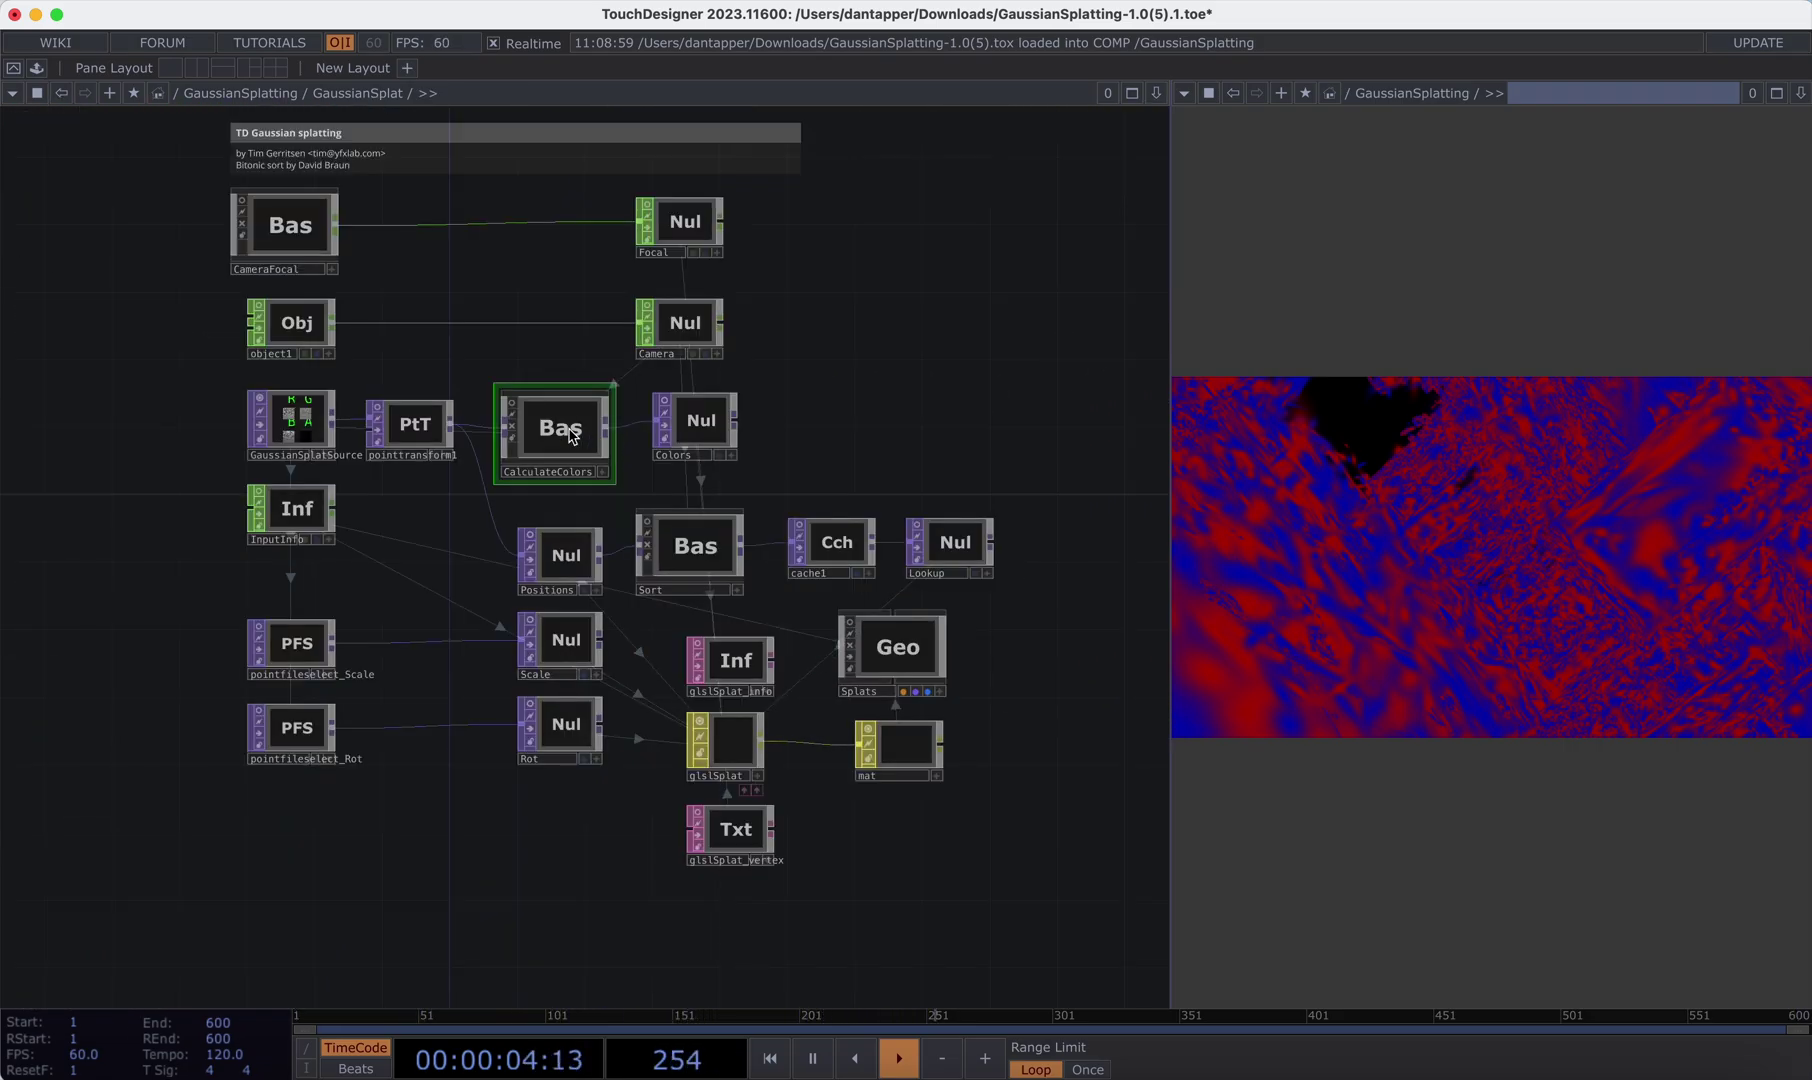
double_click(571, 433)
key(h)
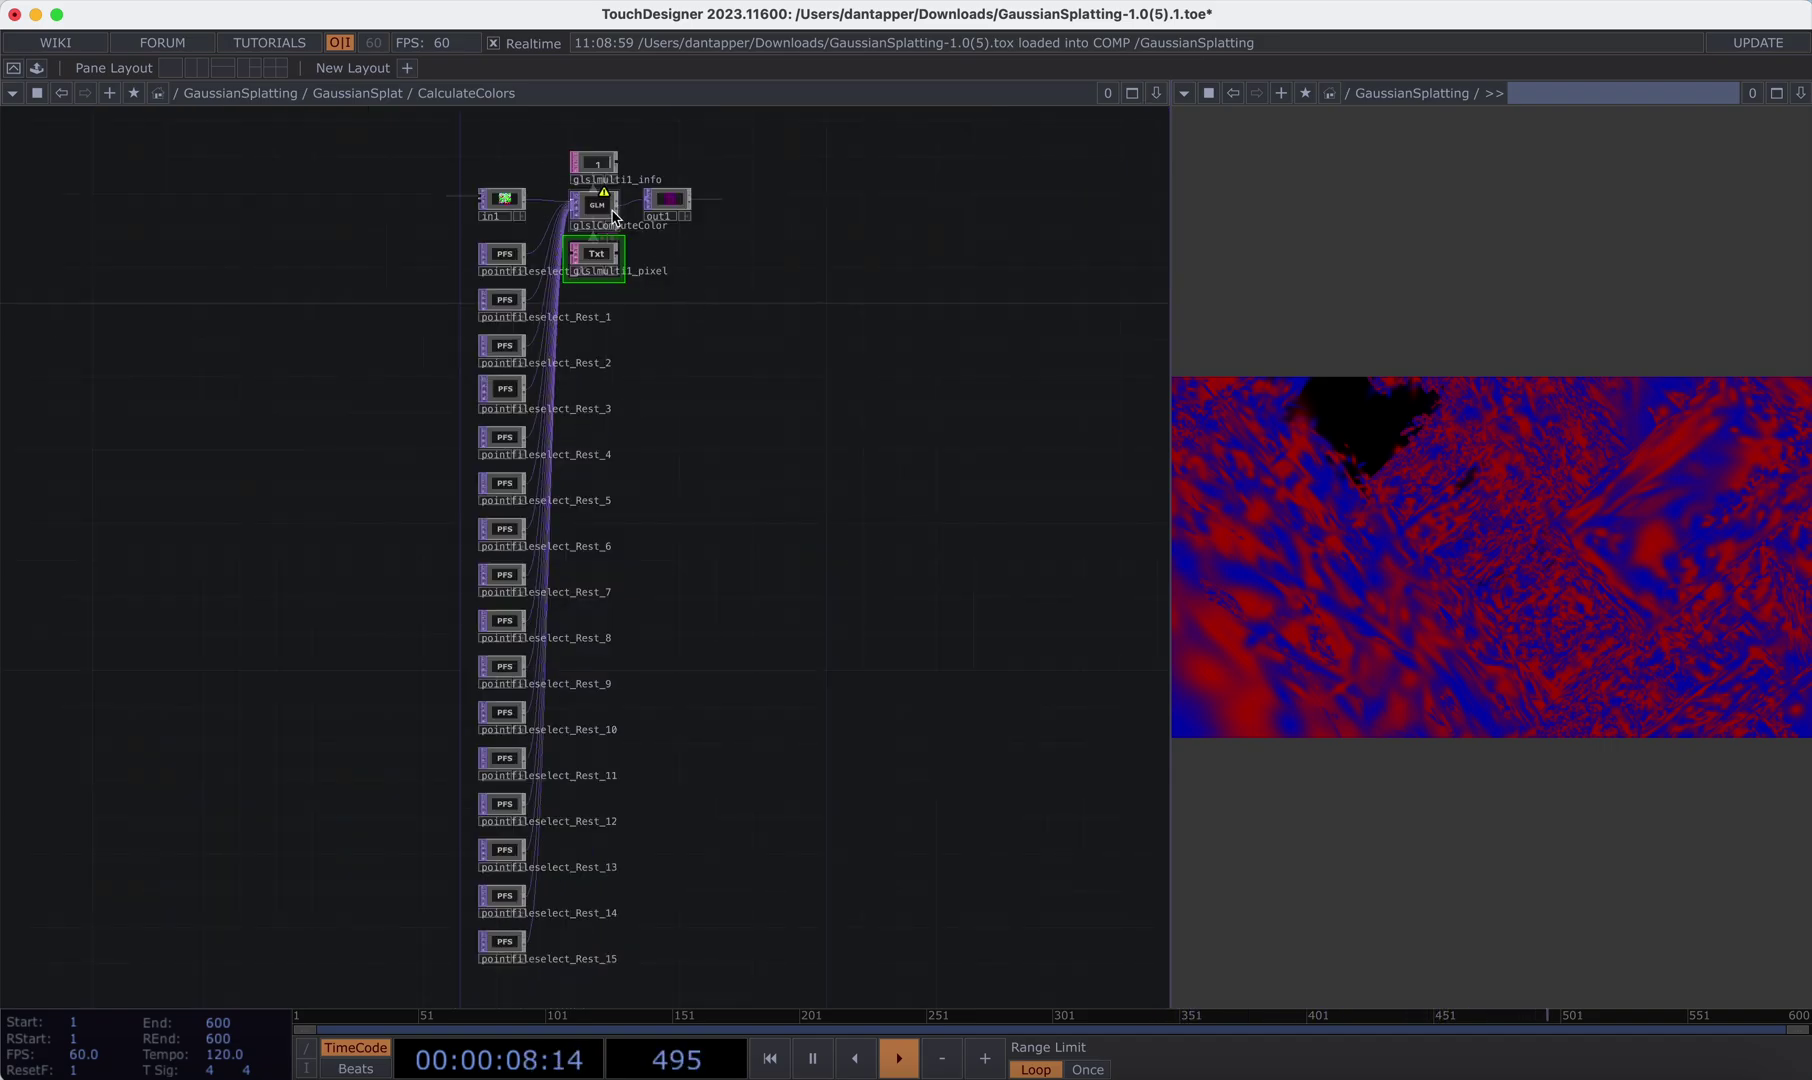
scroll(600, 185, up, 5)
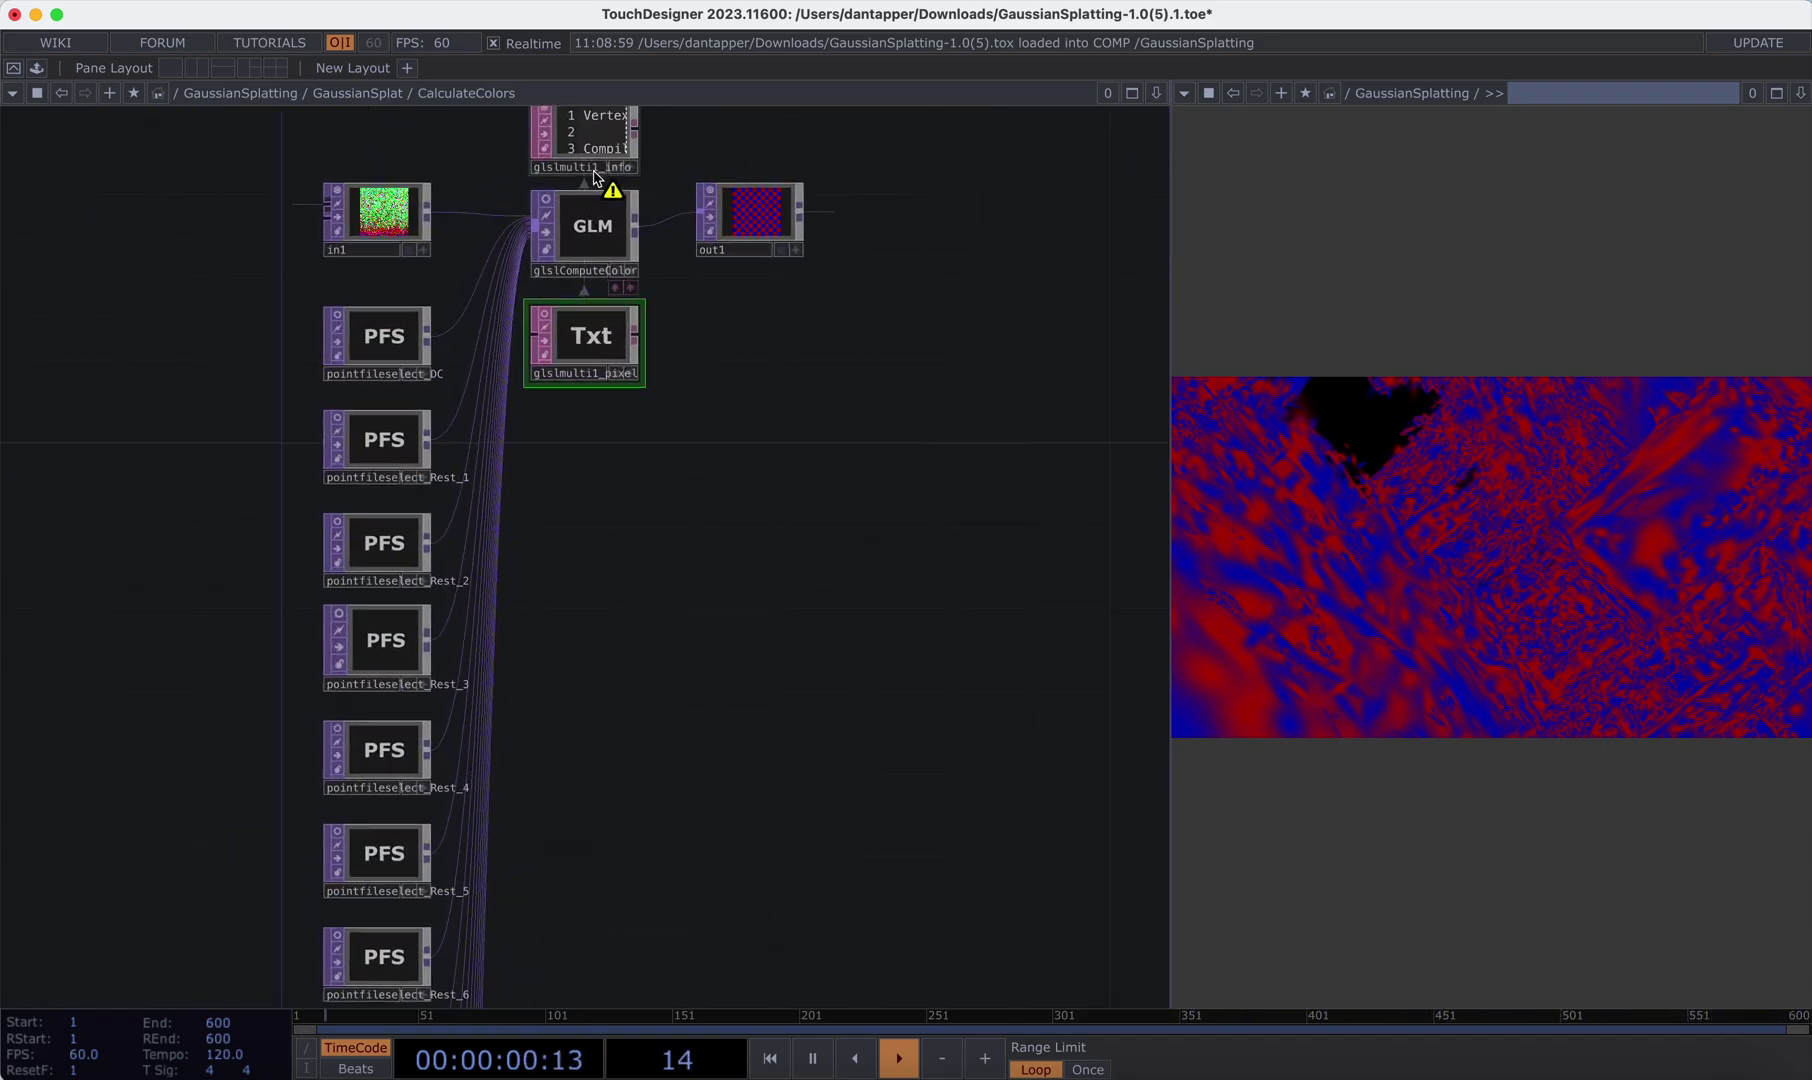
scroll(613, 240, up, 3)
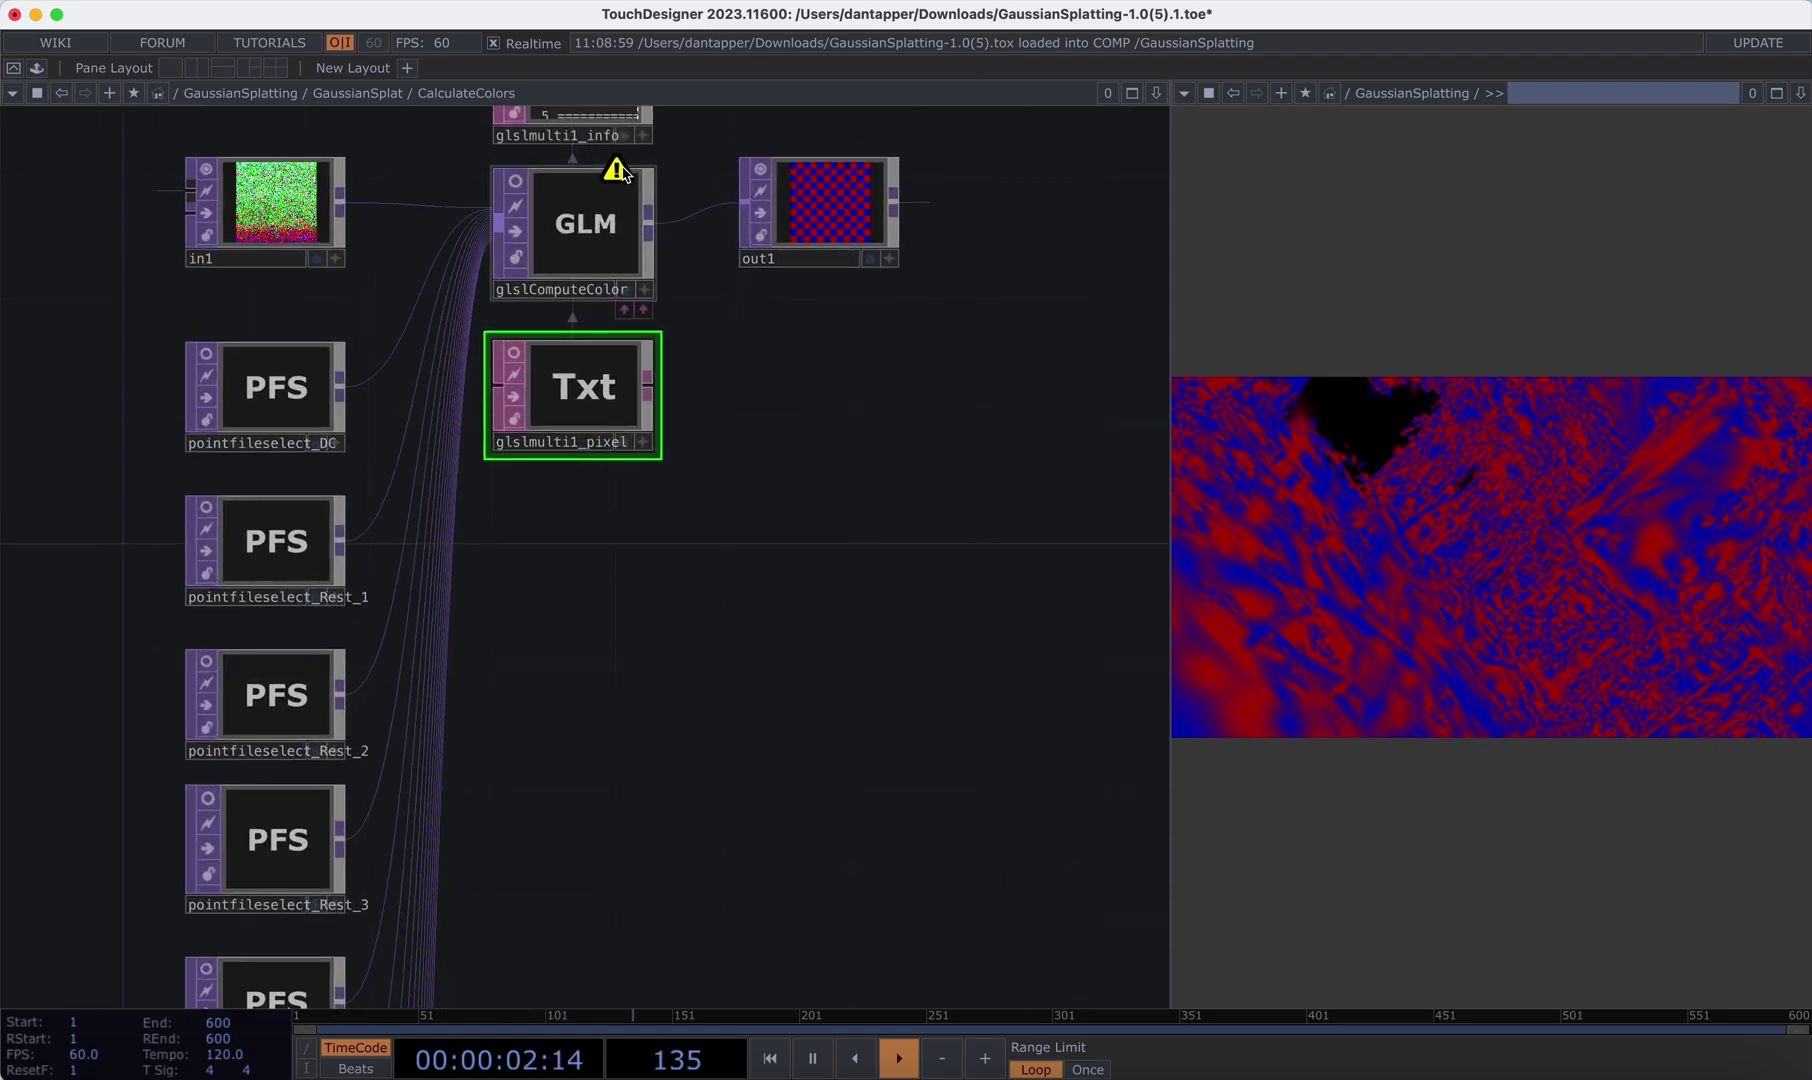
scroll(675, 305, up, 3)
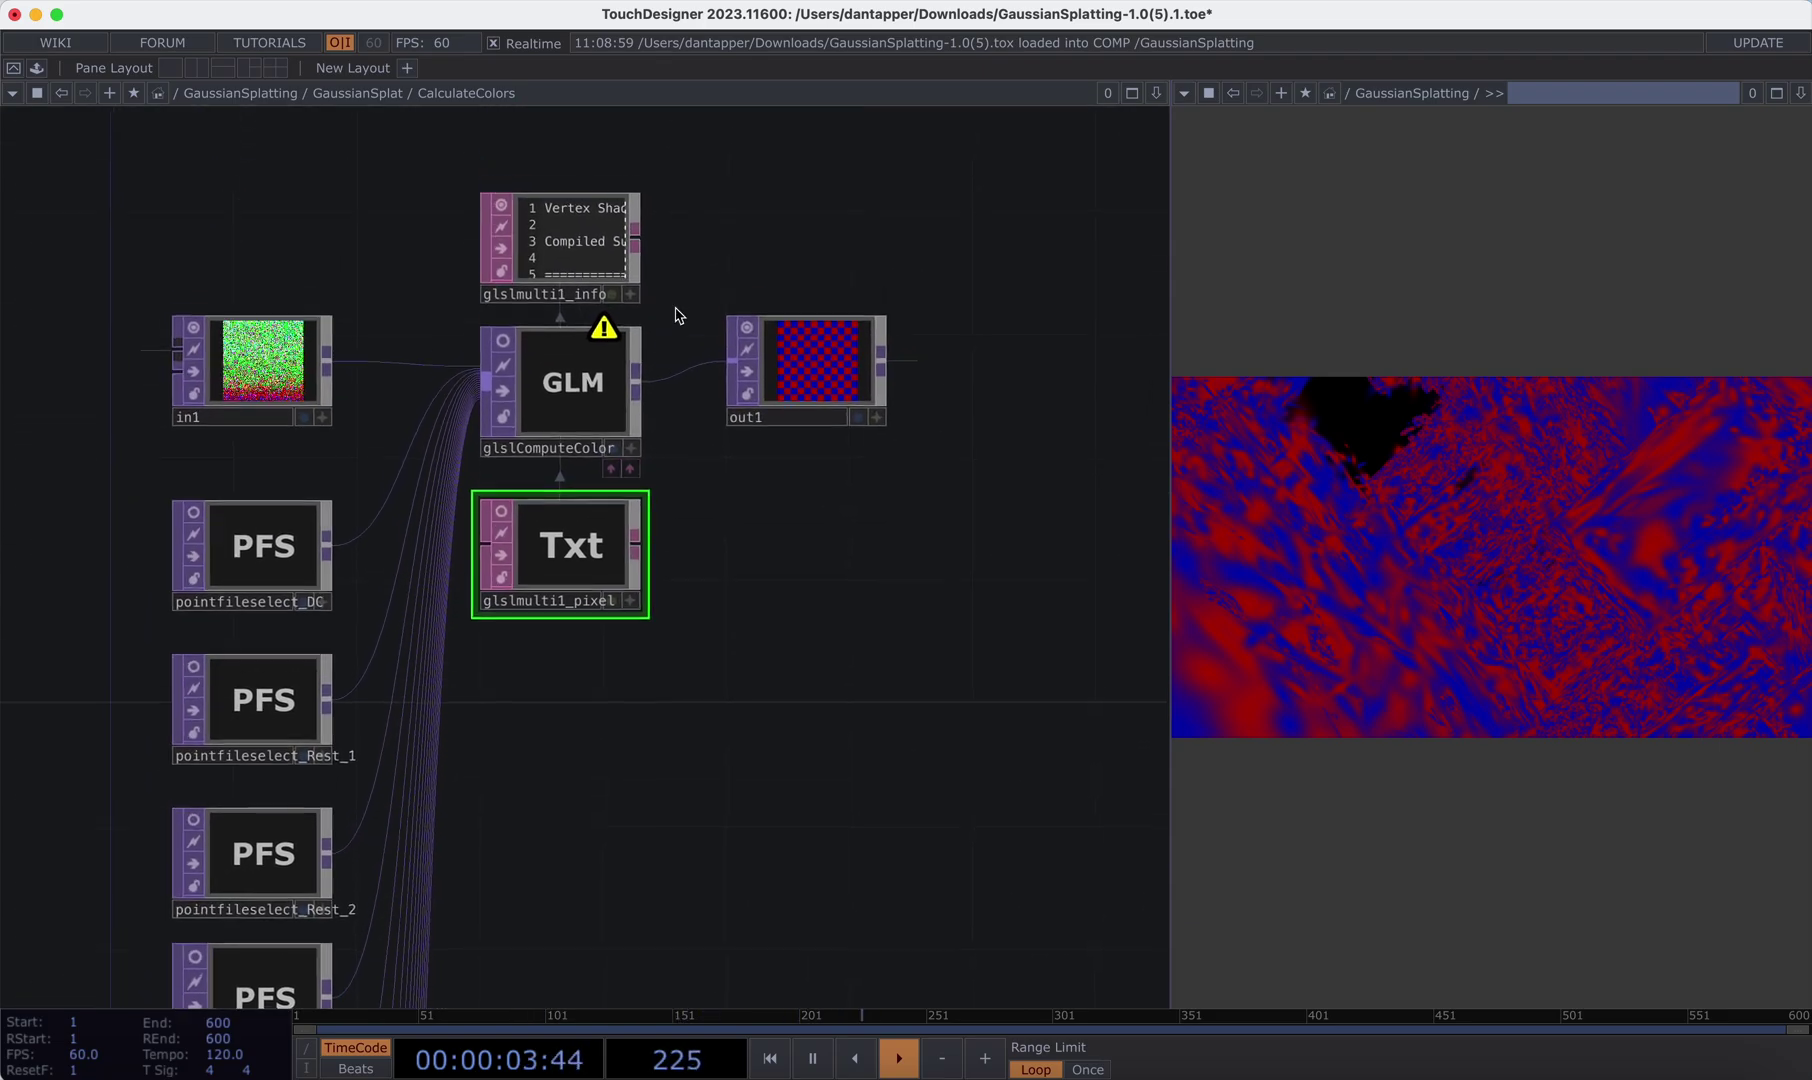
middle_click(607, 343)
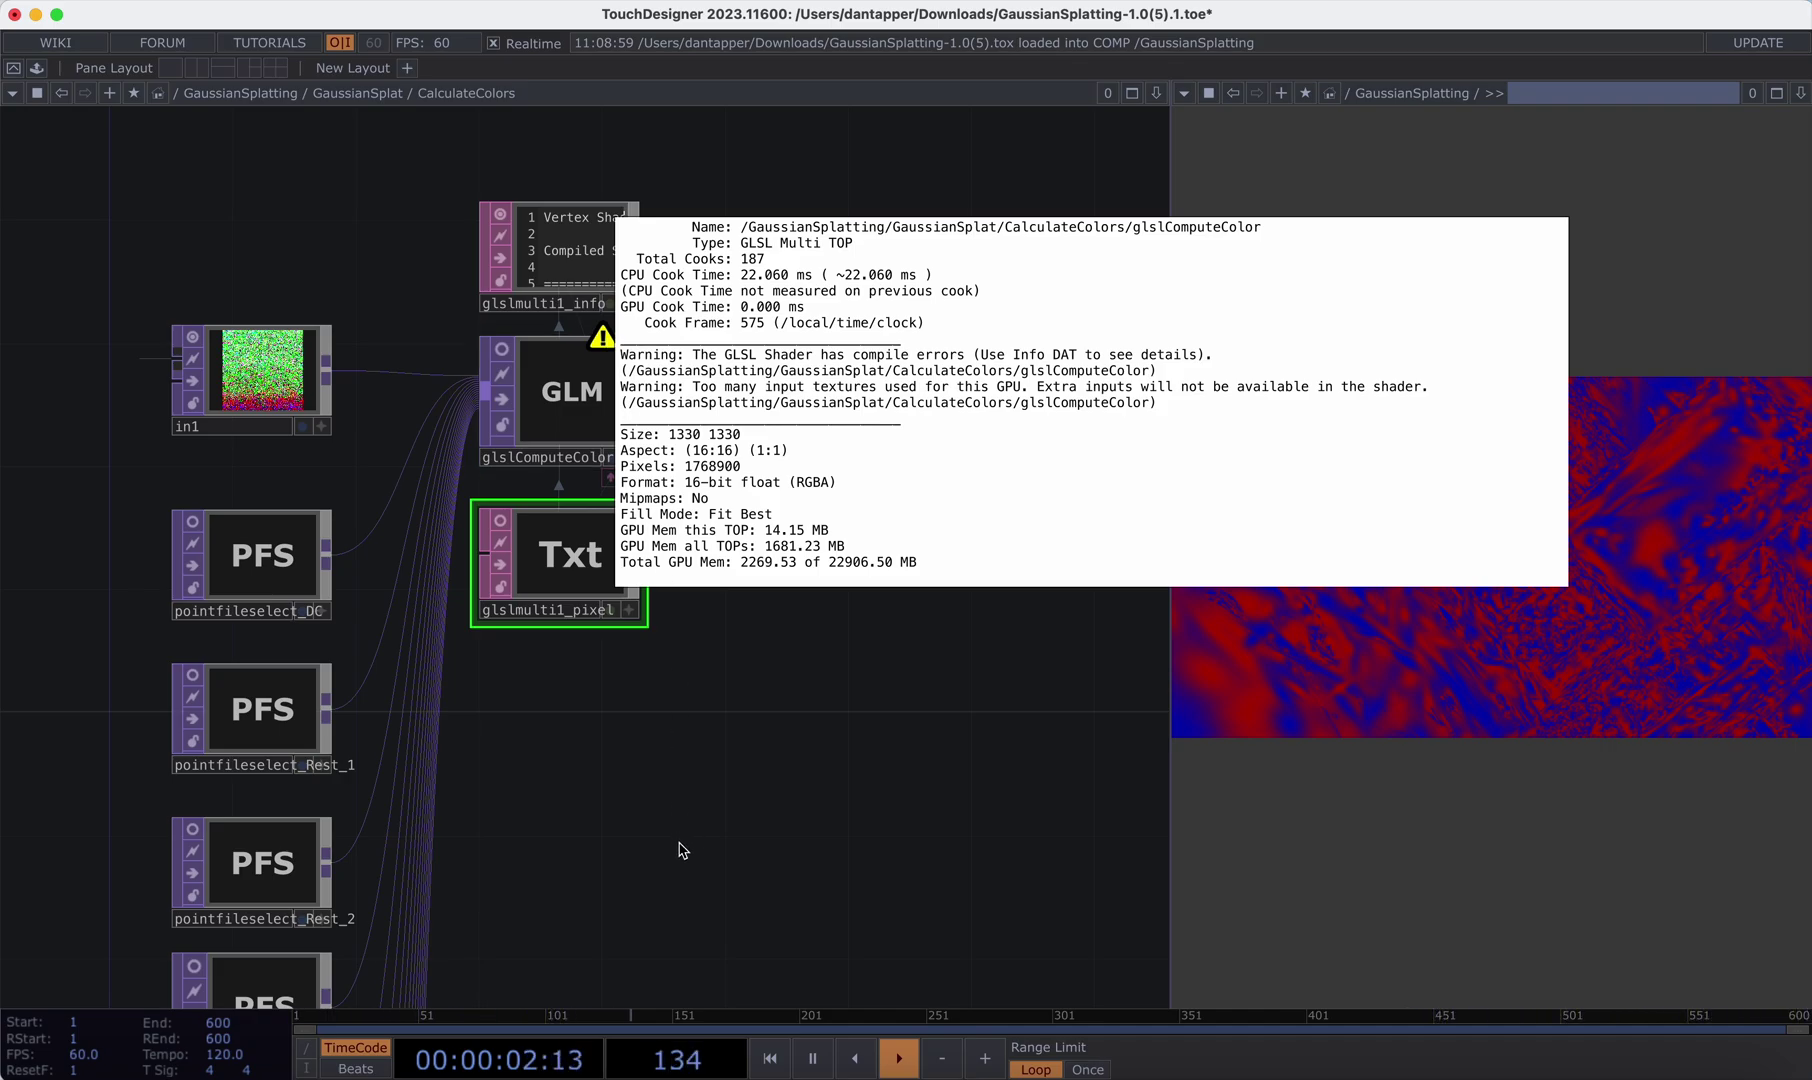
drag(679, 848, 629, 698)
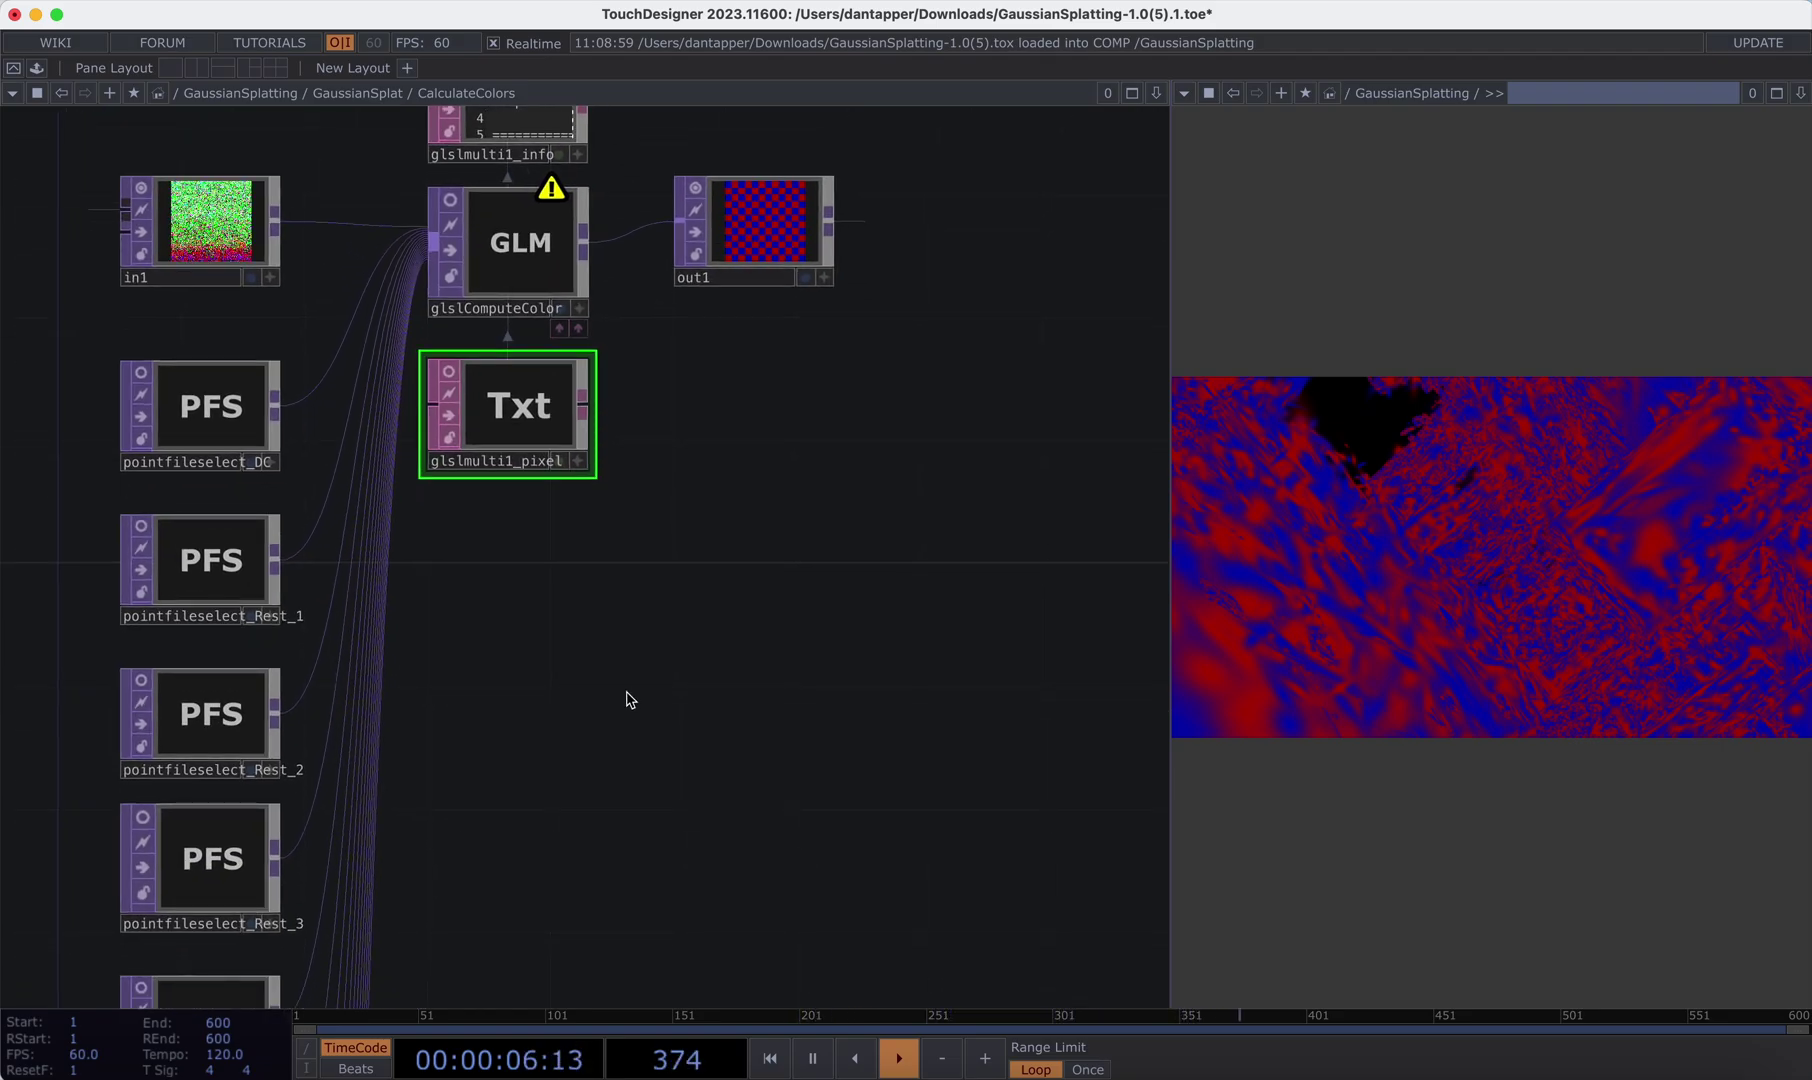
- Disconnect the pointfileselect_Rest_15 wire from glslComputeColor
scroll(629, 699, down, 5)
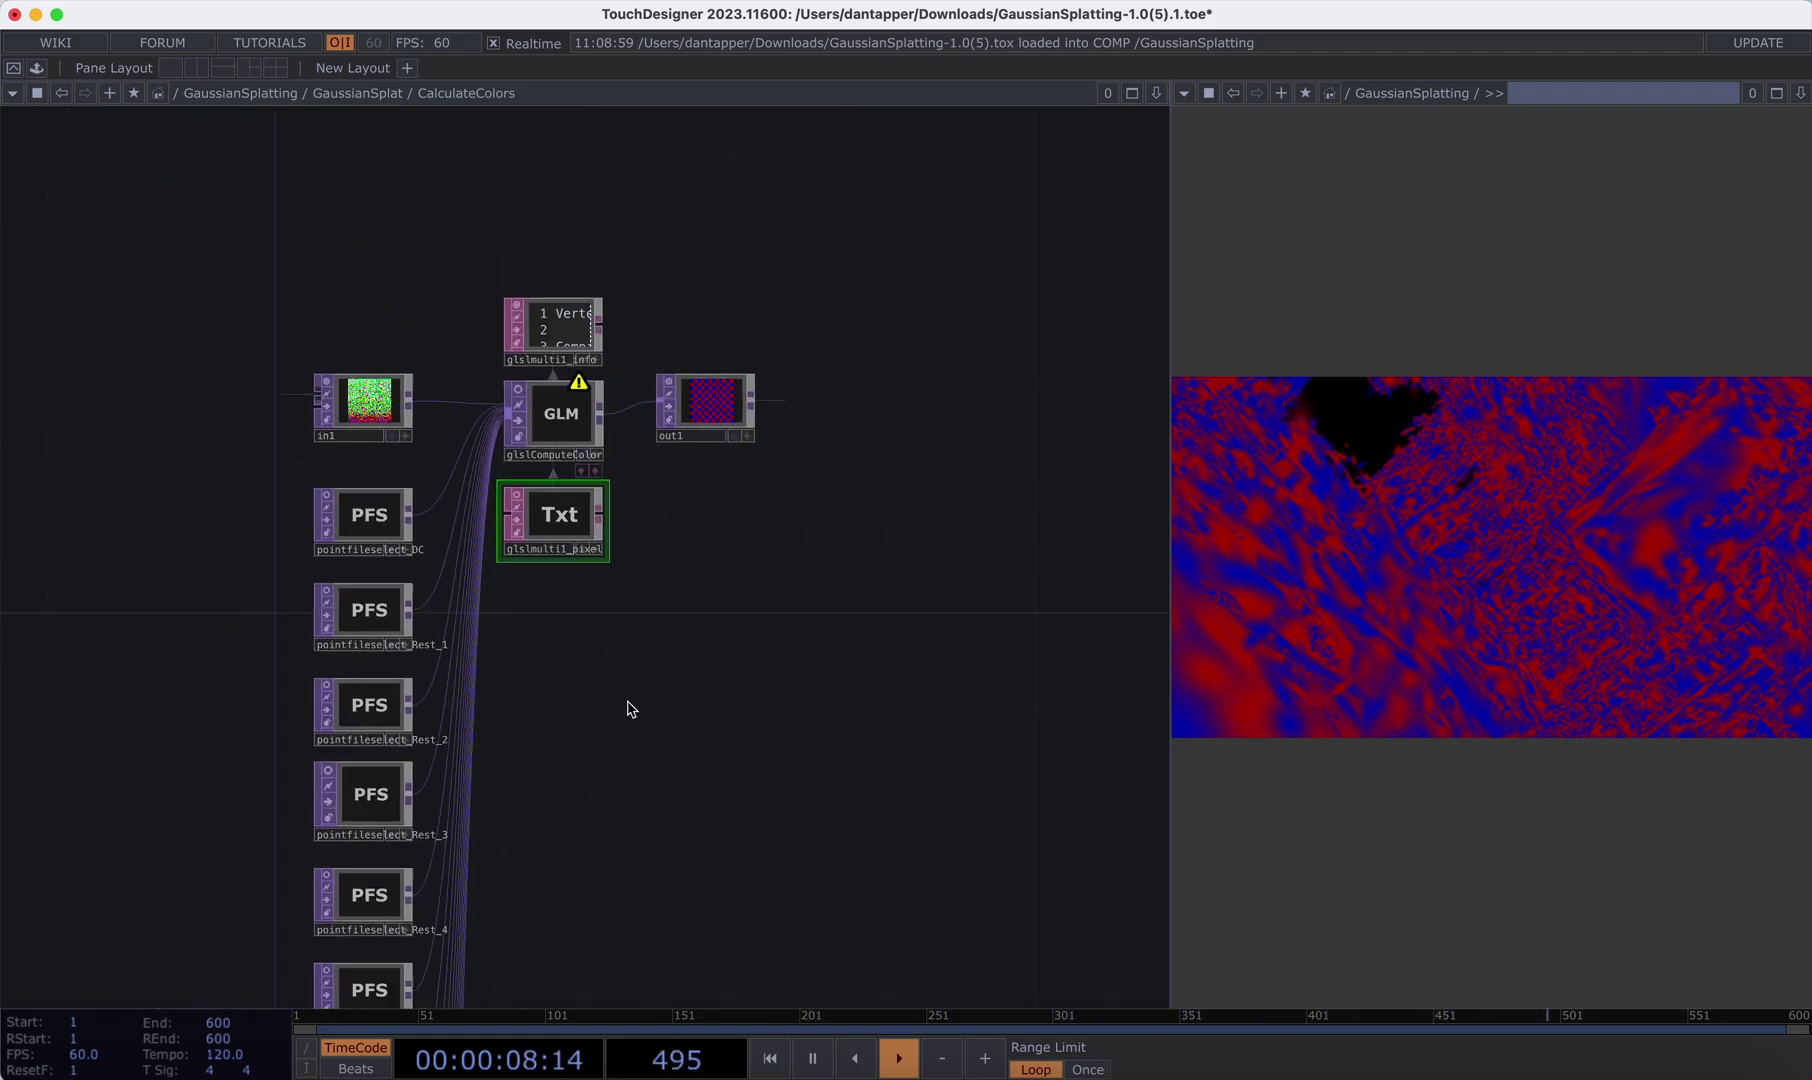
scroll(627, 595, down, 10)
scroll(548, 416, down, 3)
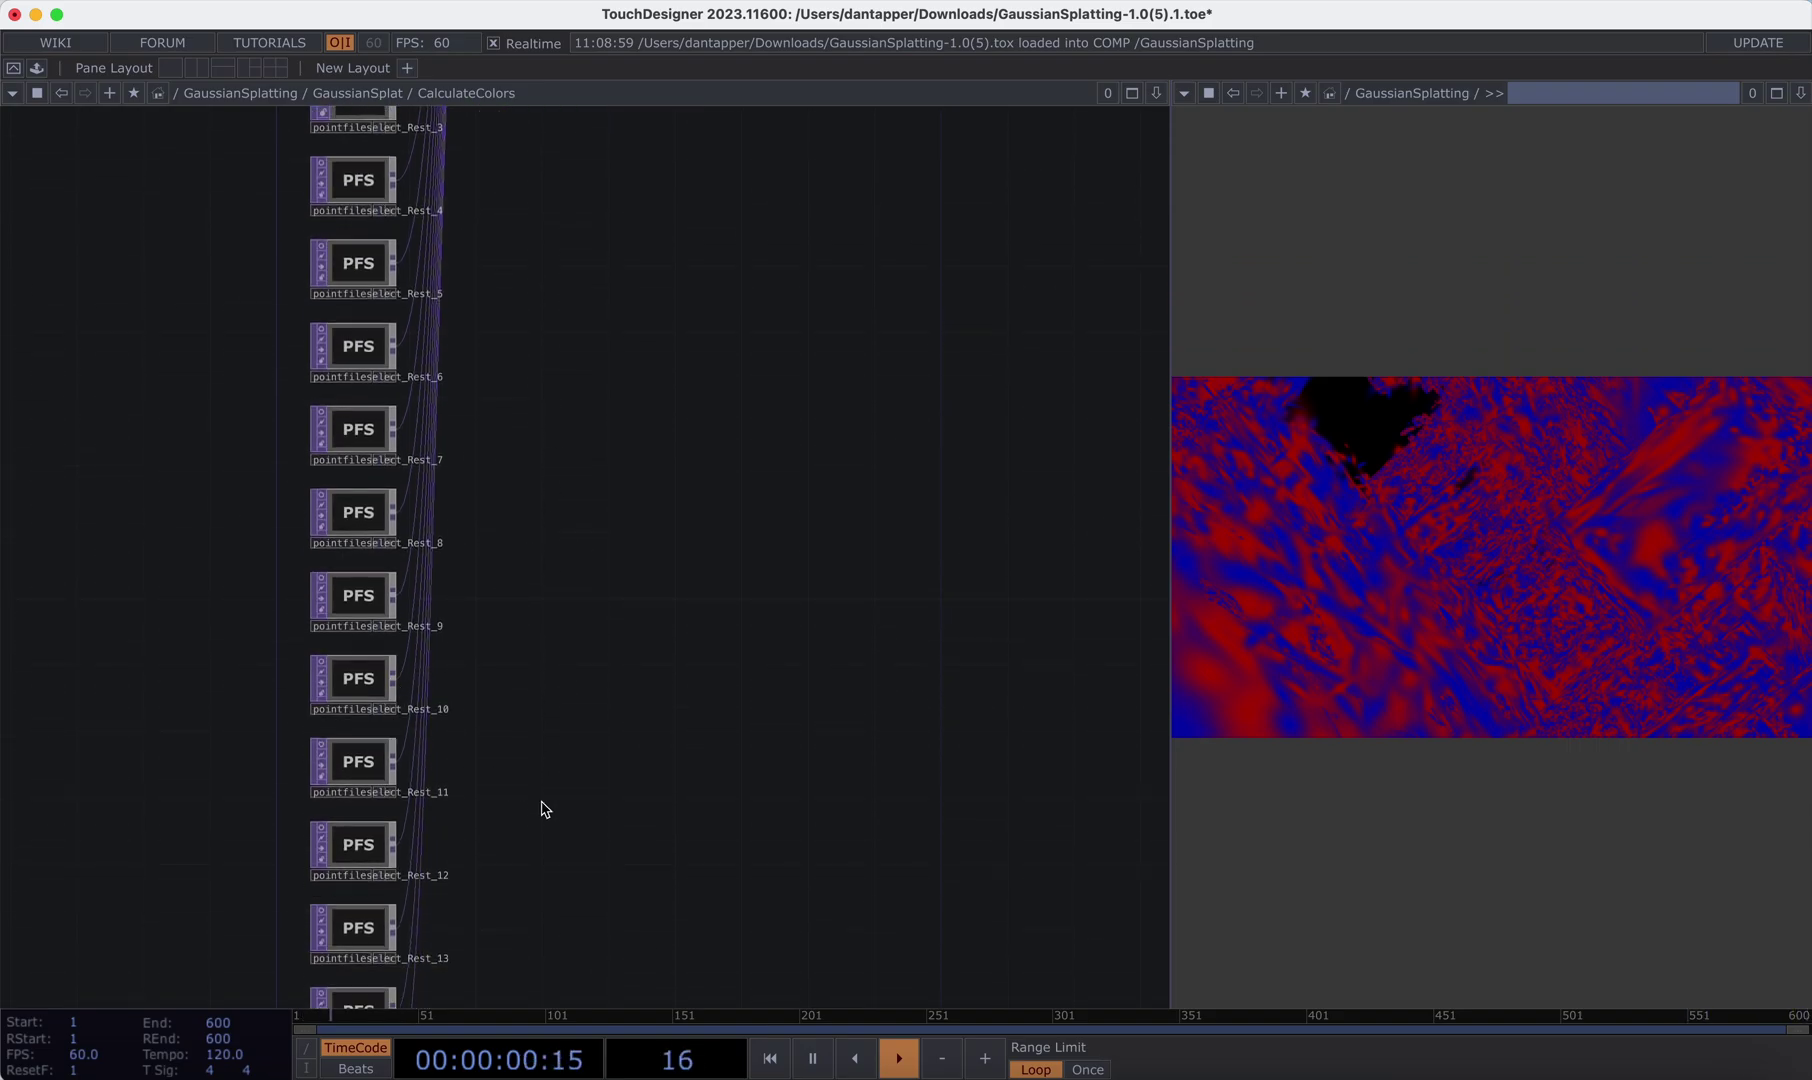
scroll(542, 805, down, 10)
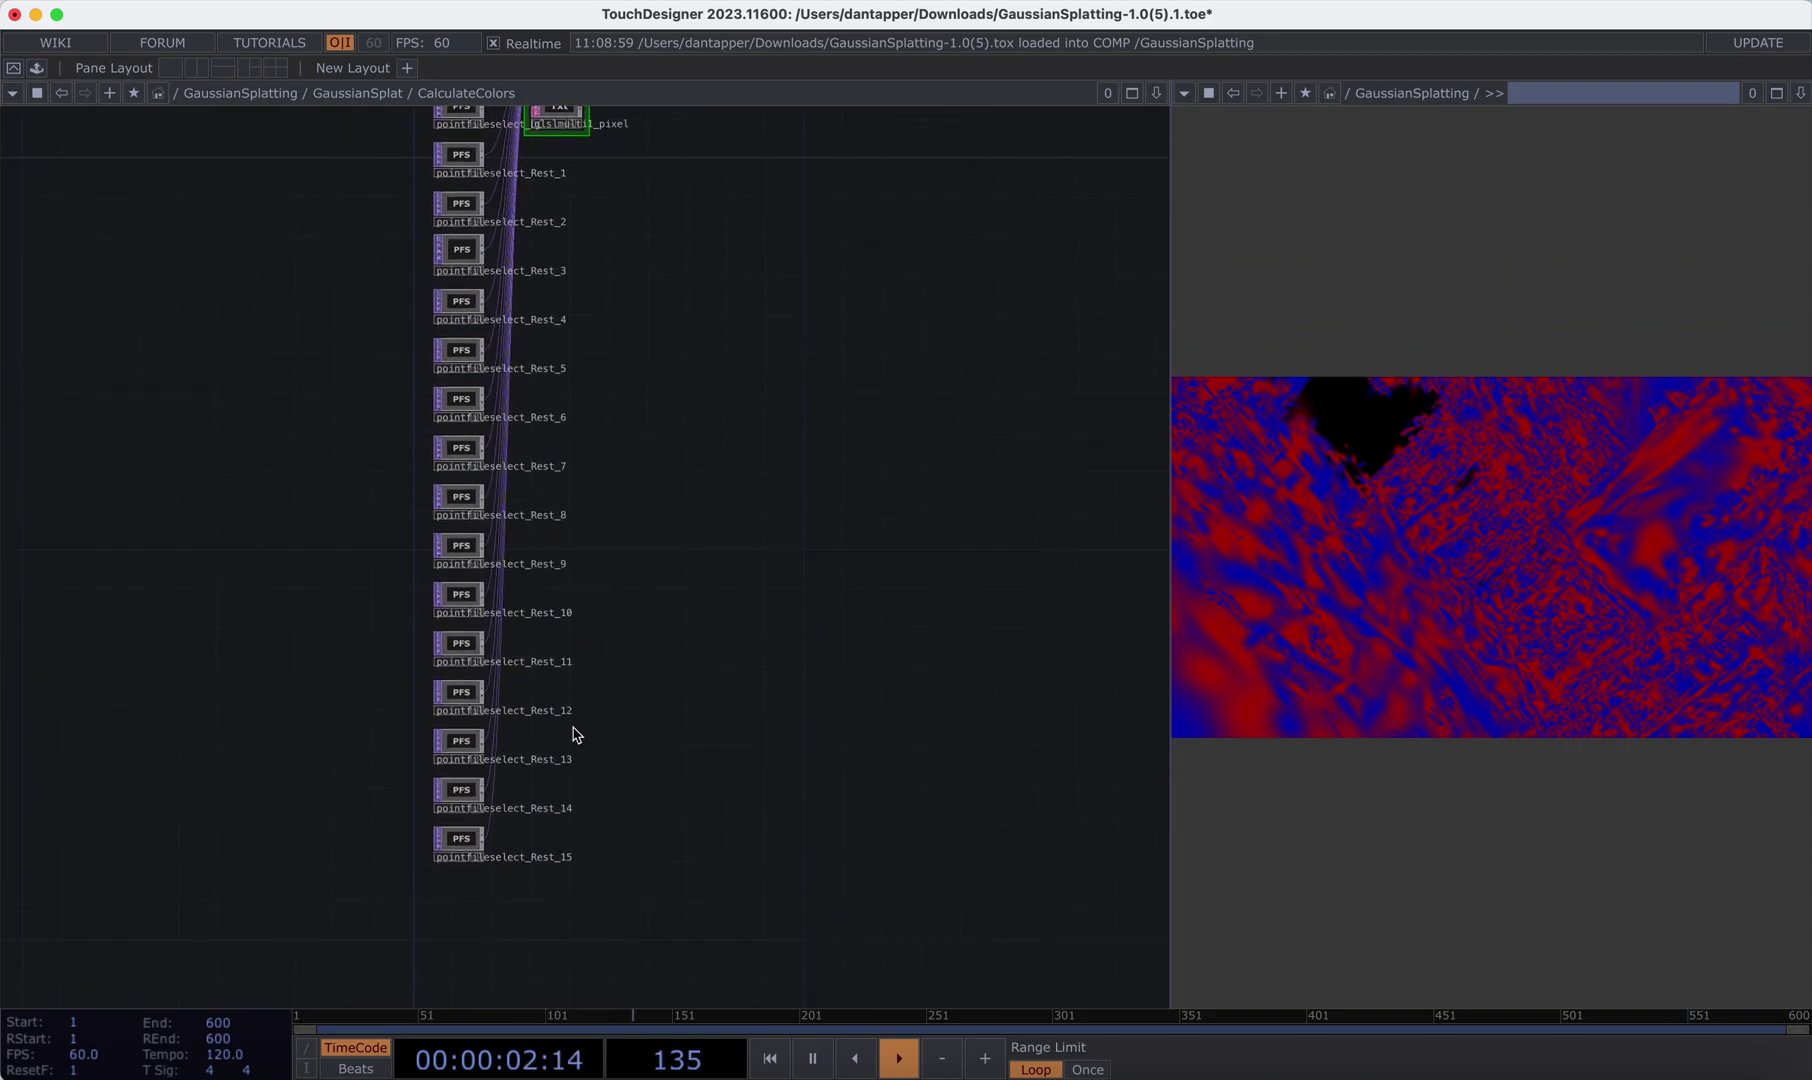
scroll(514, 805, up, 3)
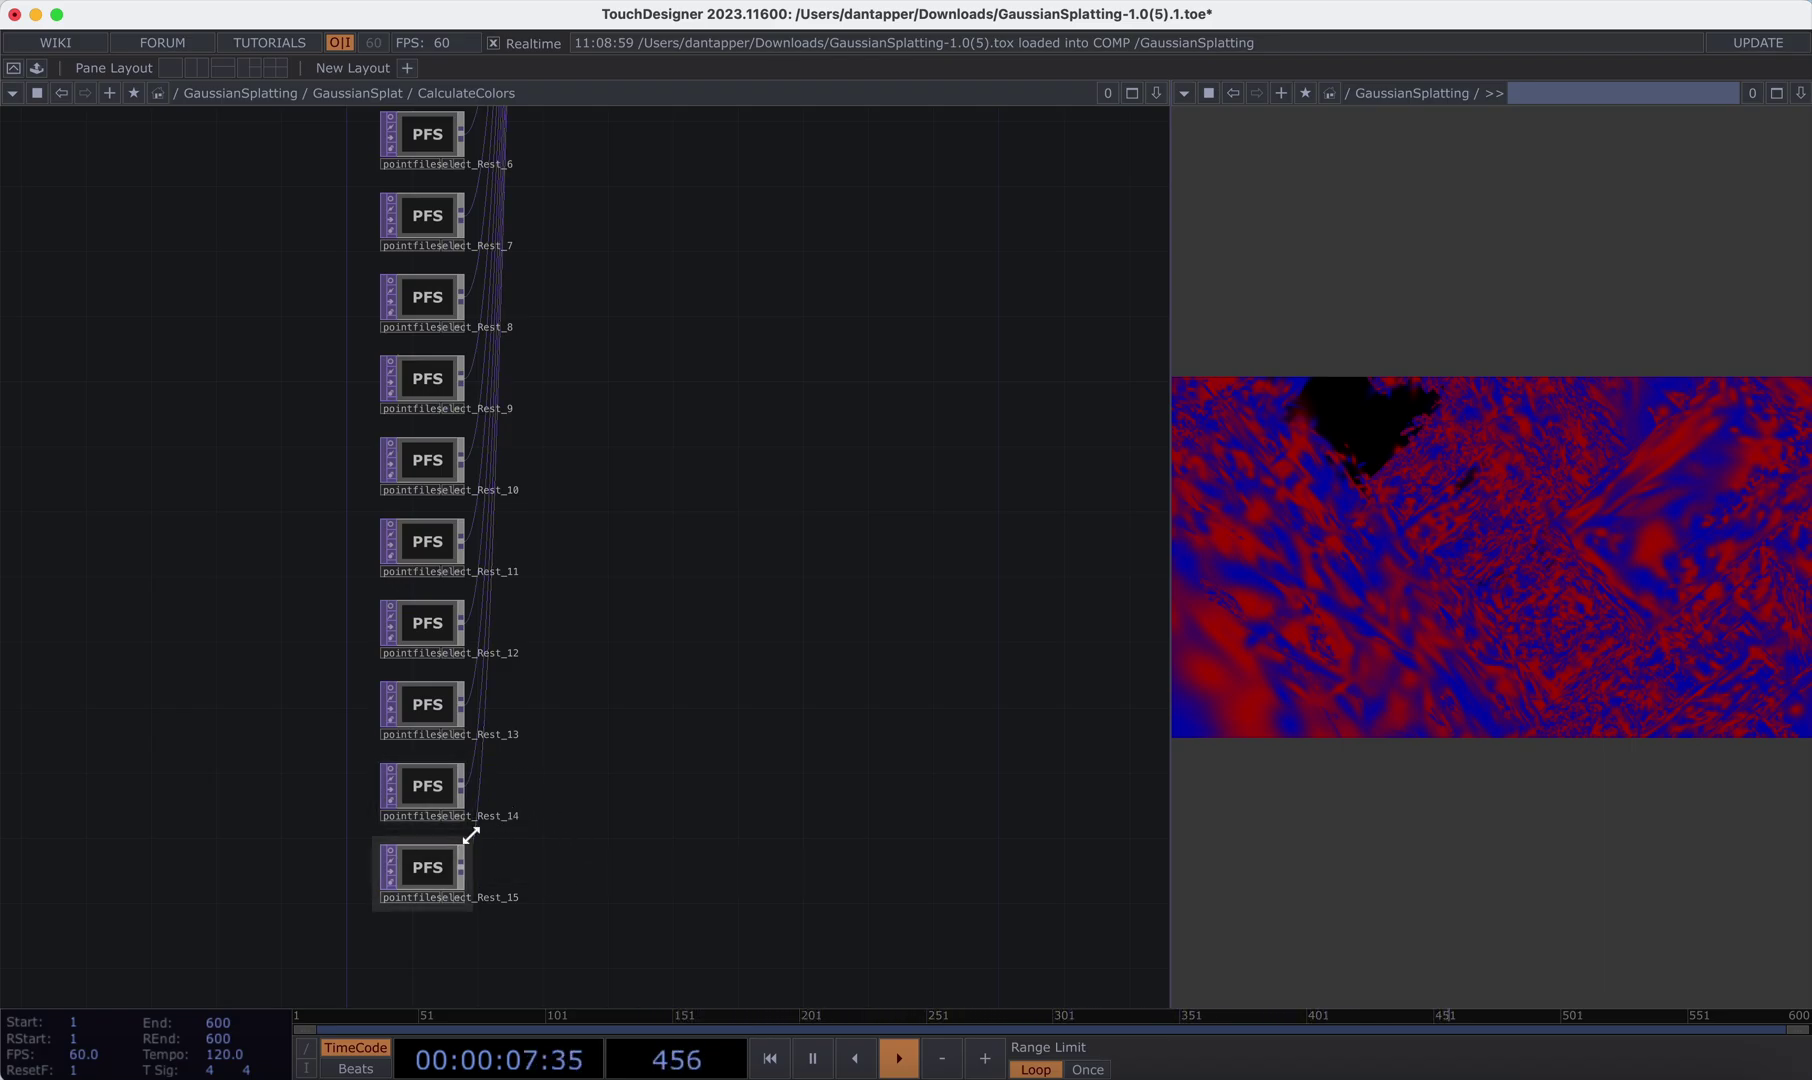
right_click(478, 840)
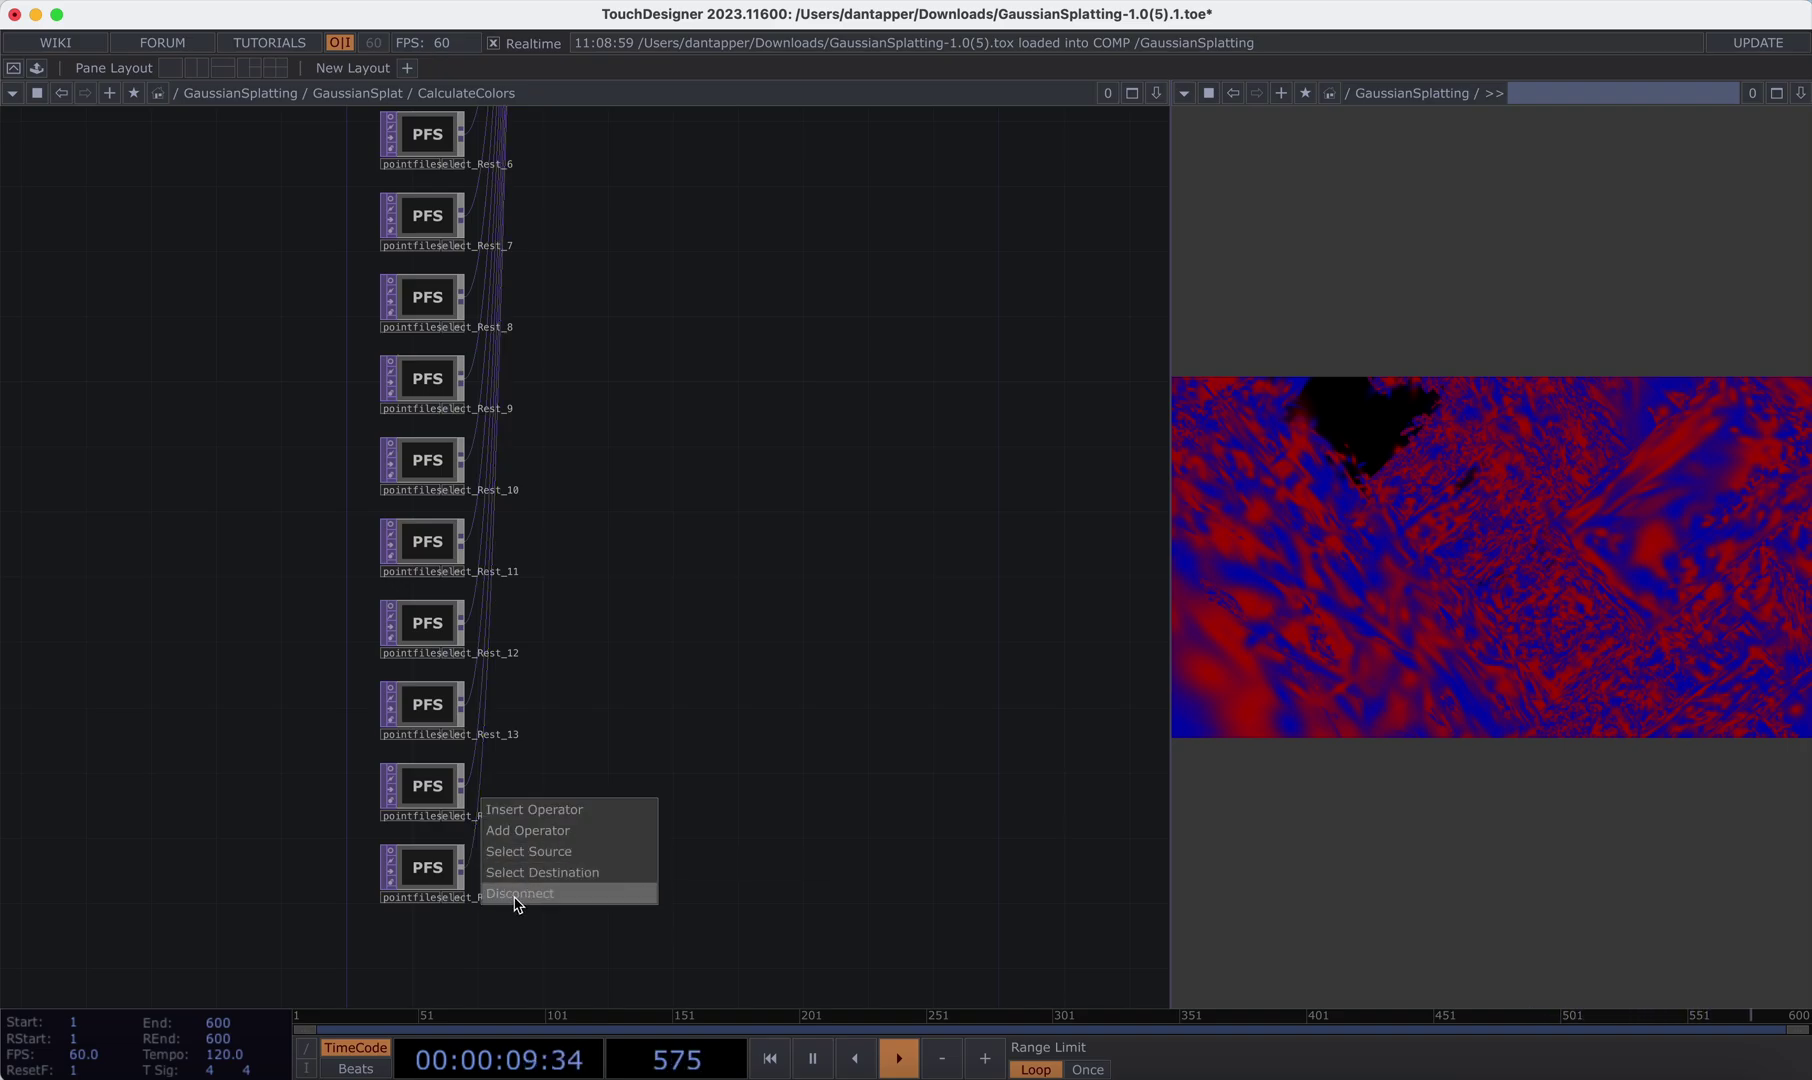
click(513, 895)
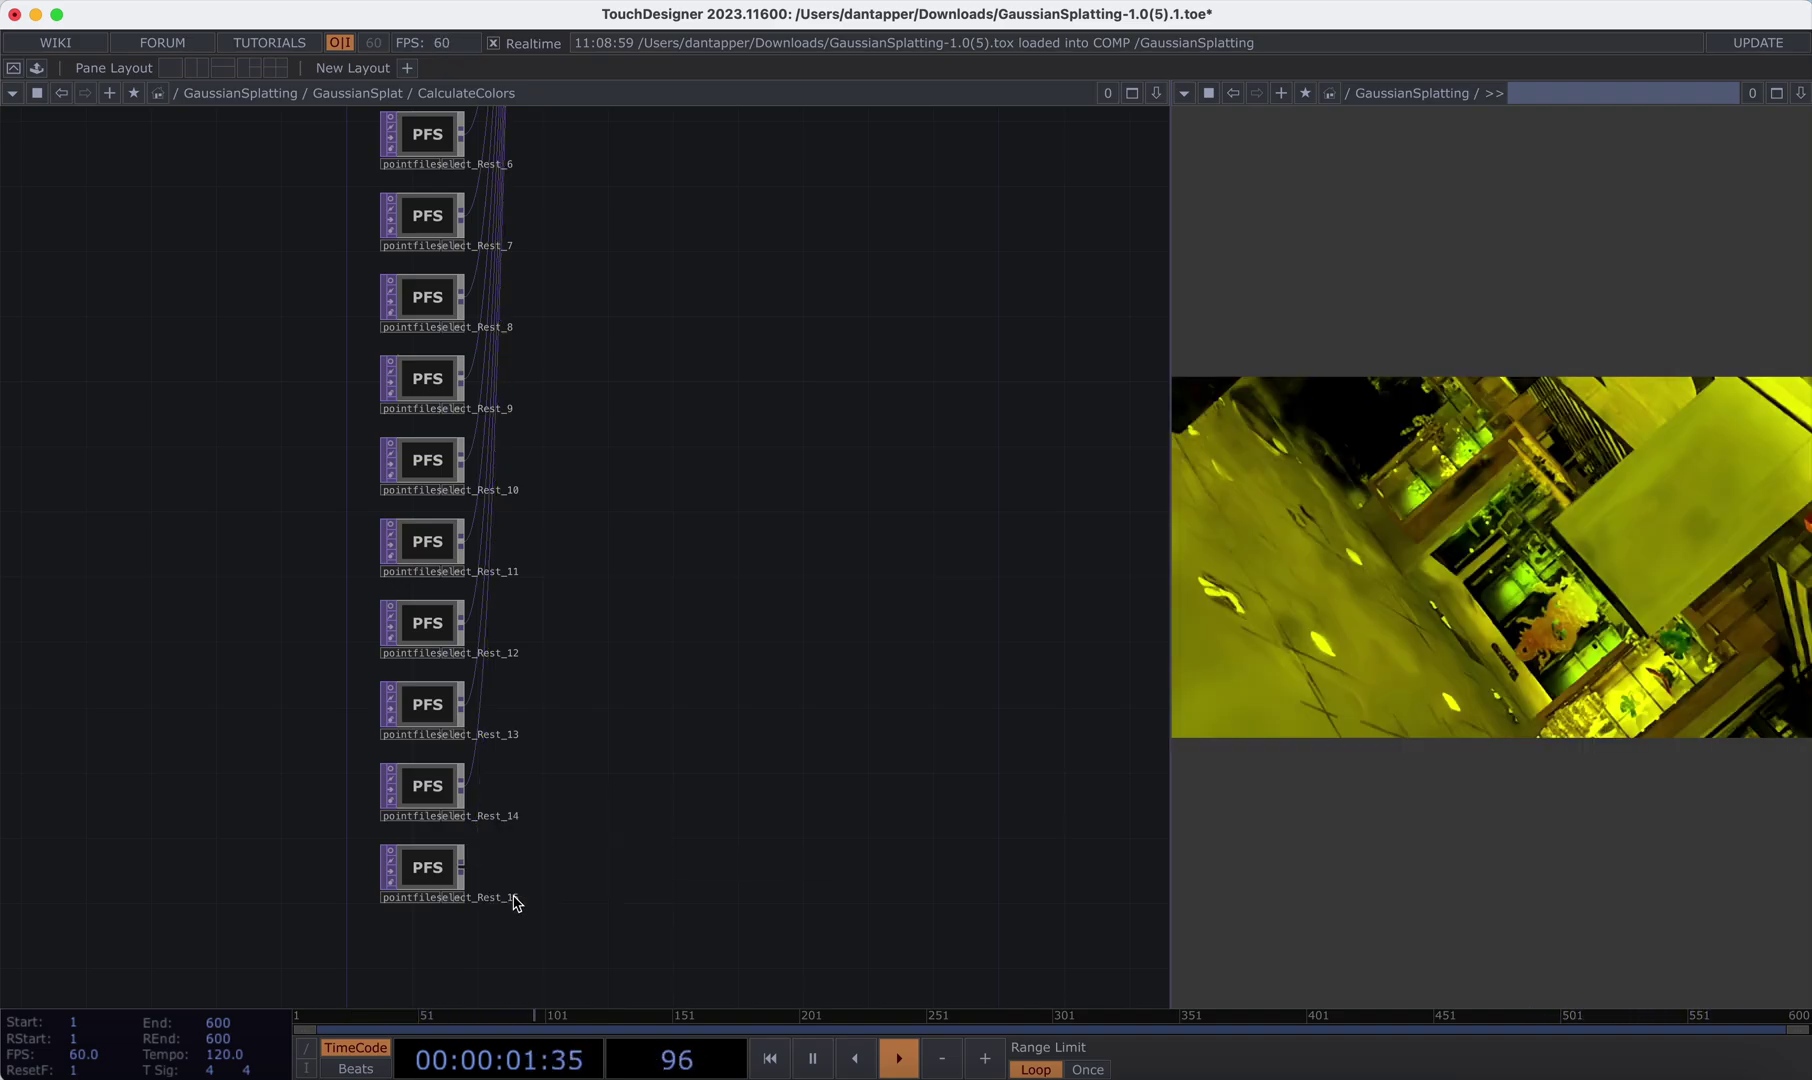
- Inspect the recoloured splat from street, top-down and frontal dragon views, then re-centre the shader nodes
drag(1628, 490, 1479, 505)
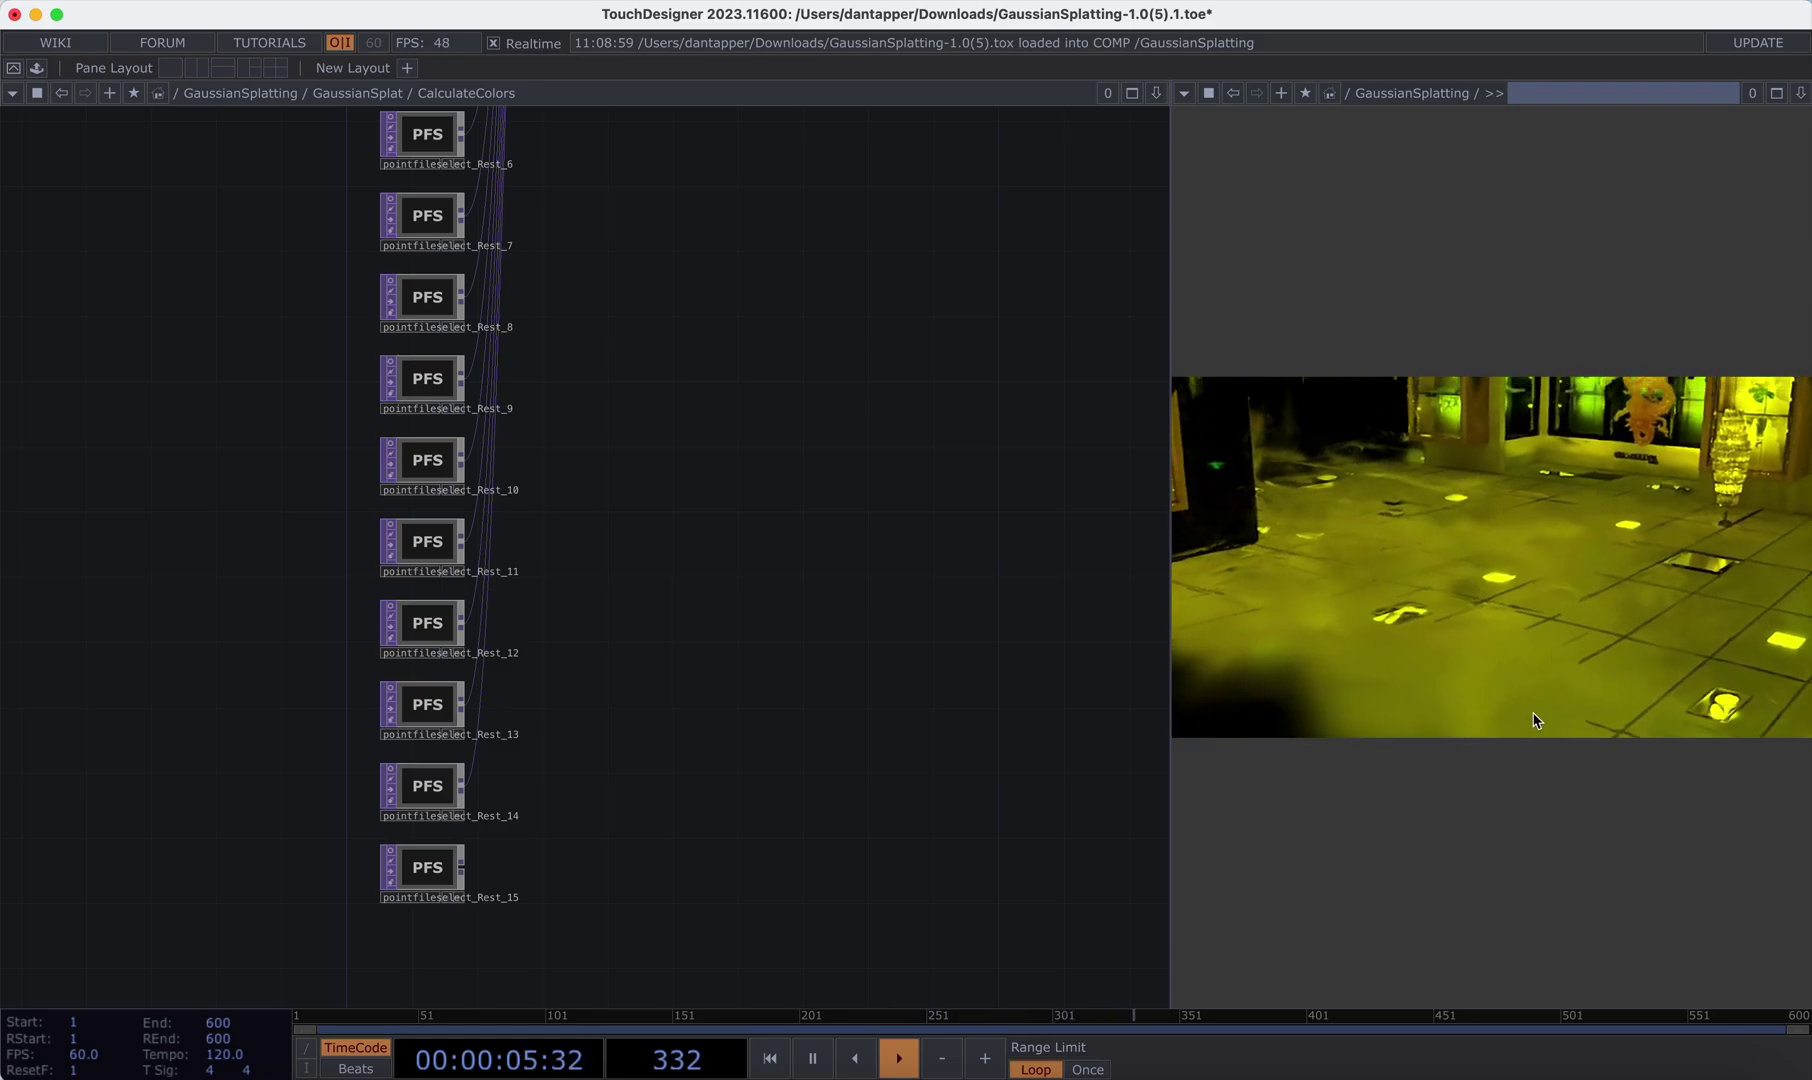
drag(1638, 508, 1460, 590)
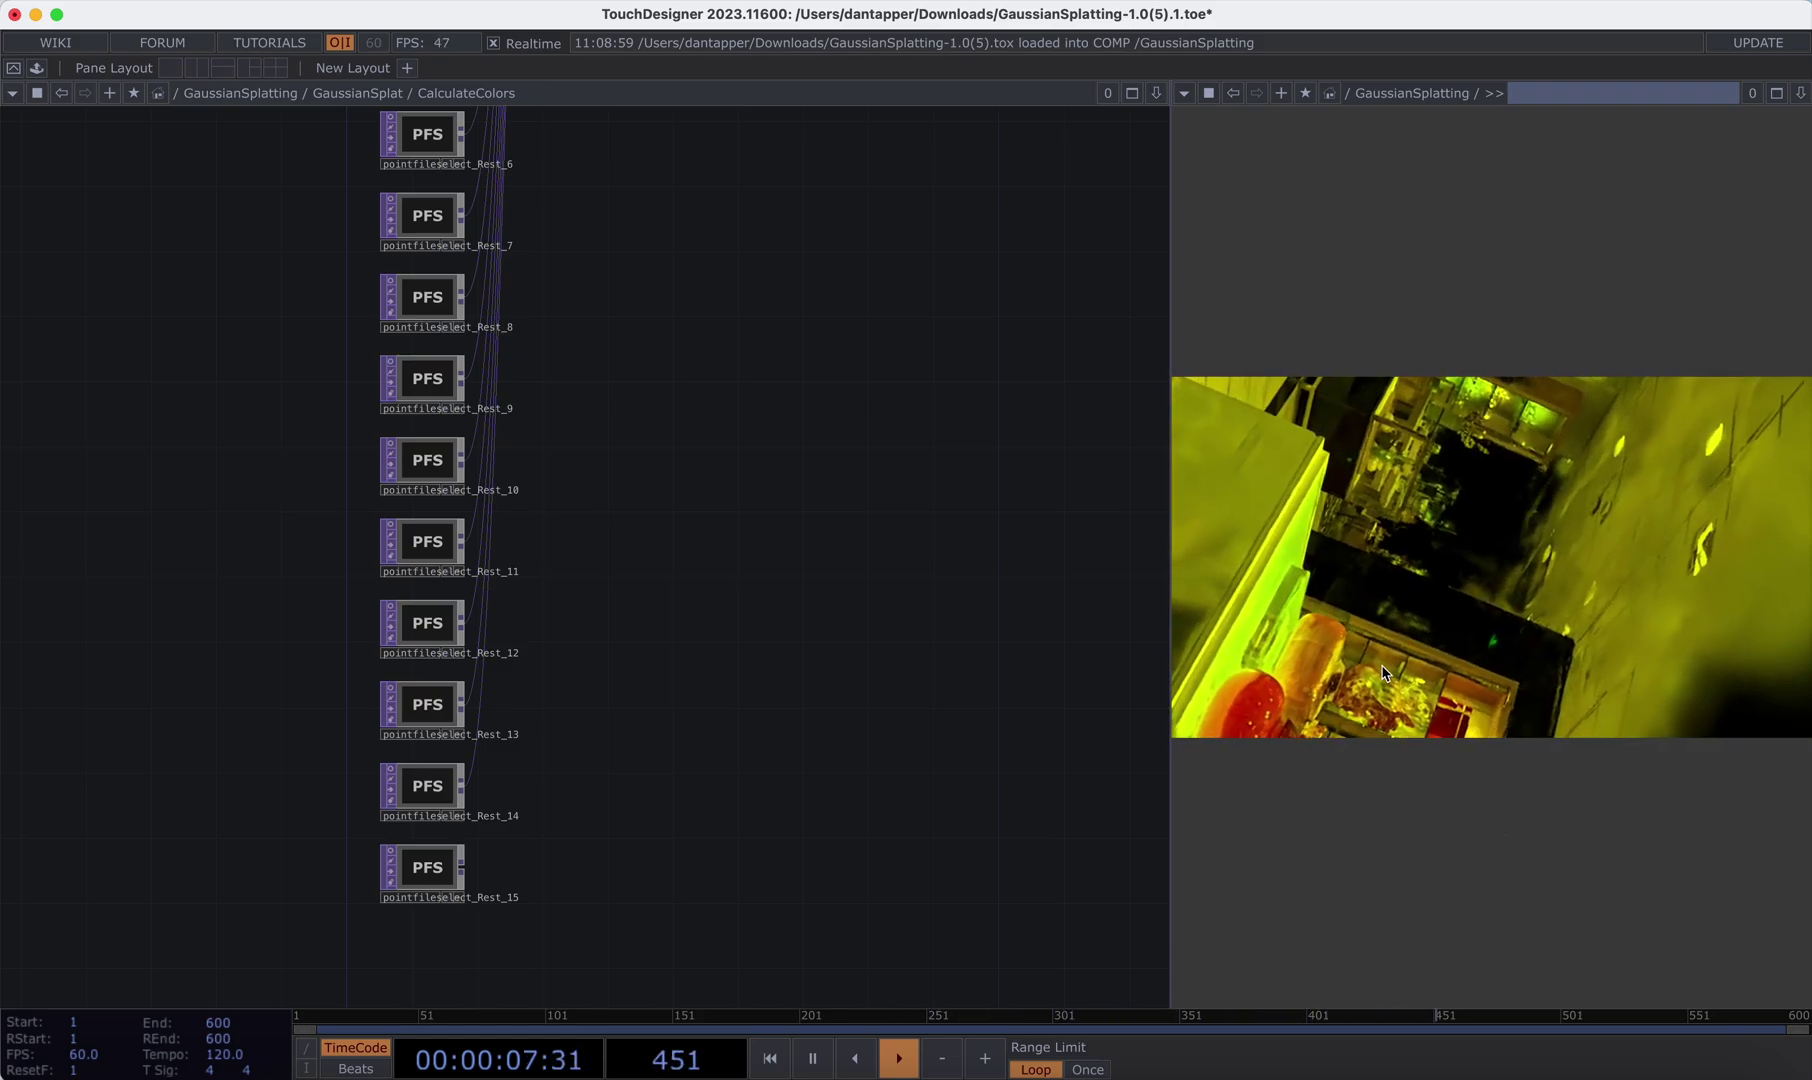
drag(1292, 617, 1505, 740)
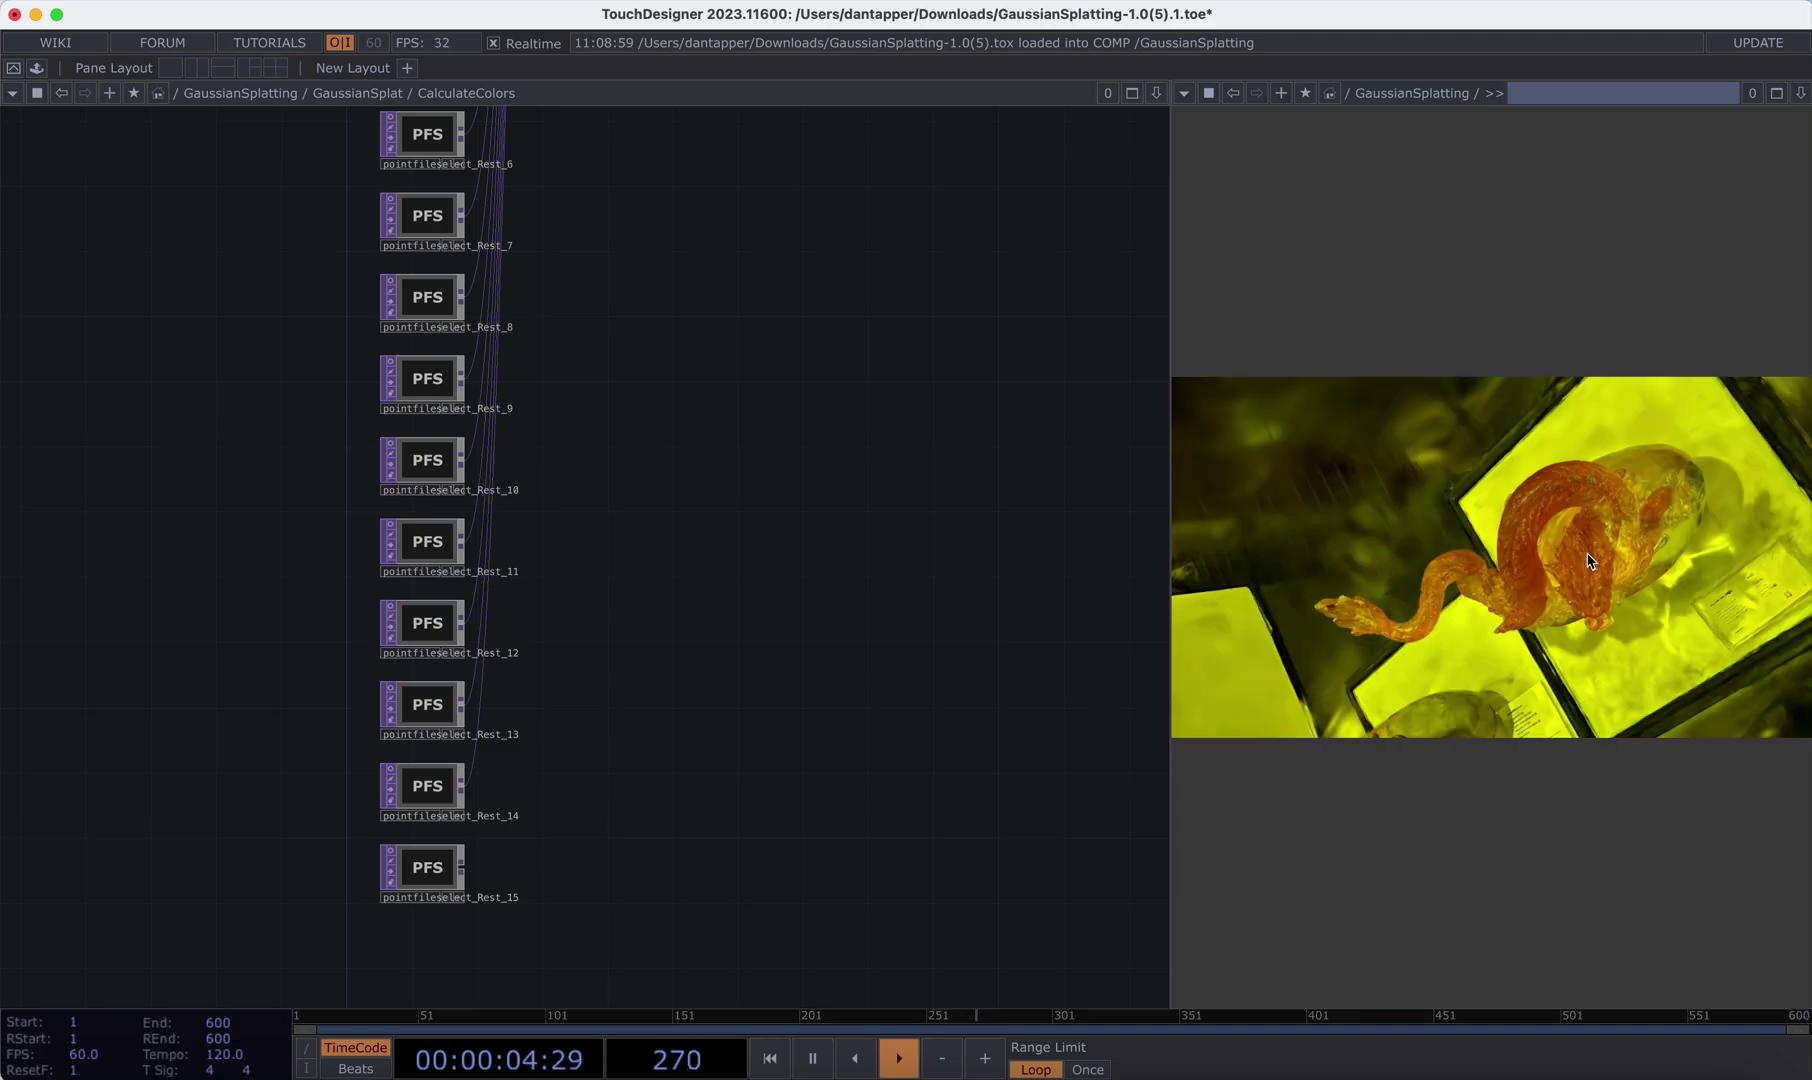
drag(1591, 560, 1679, 352)
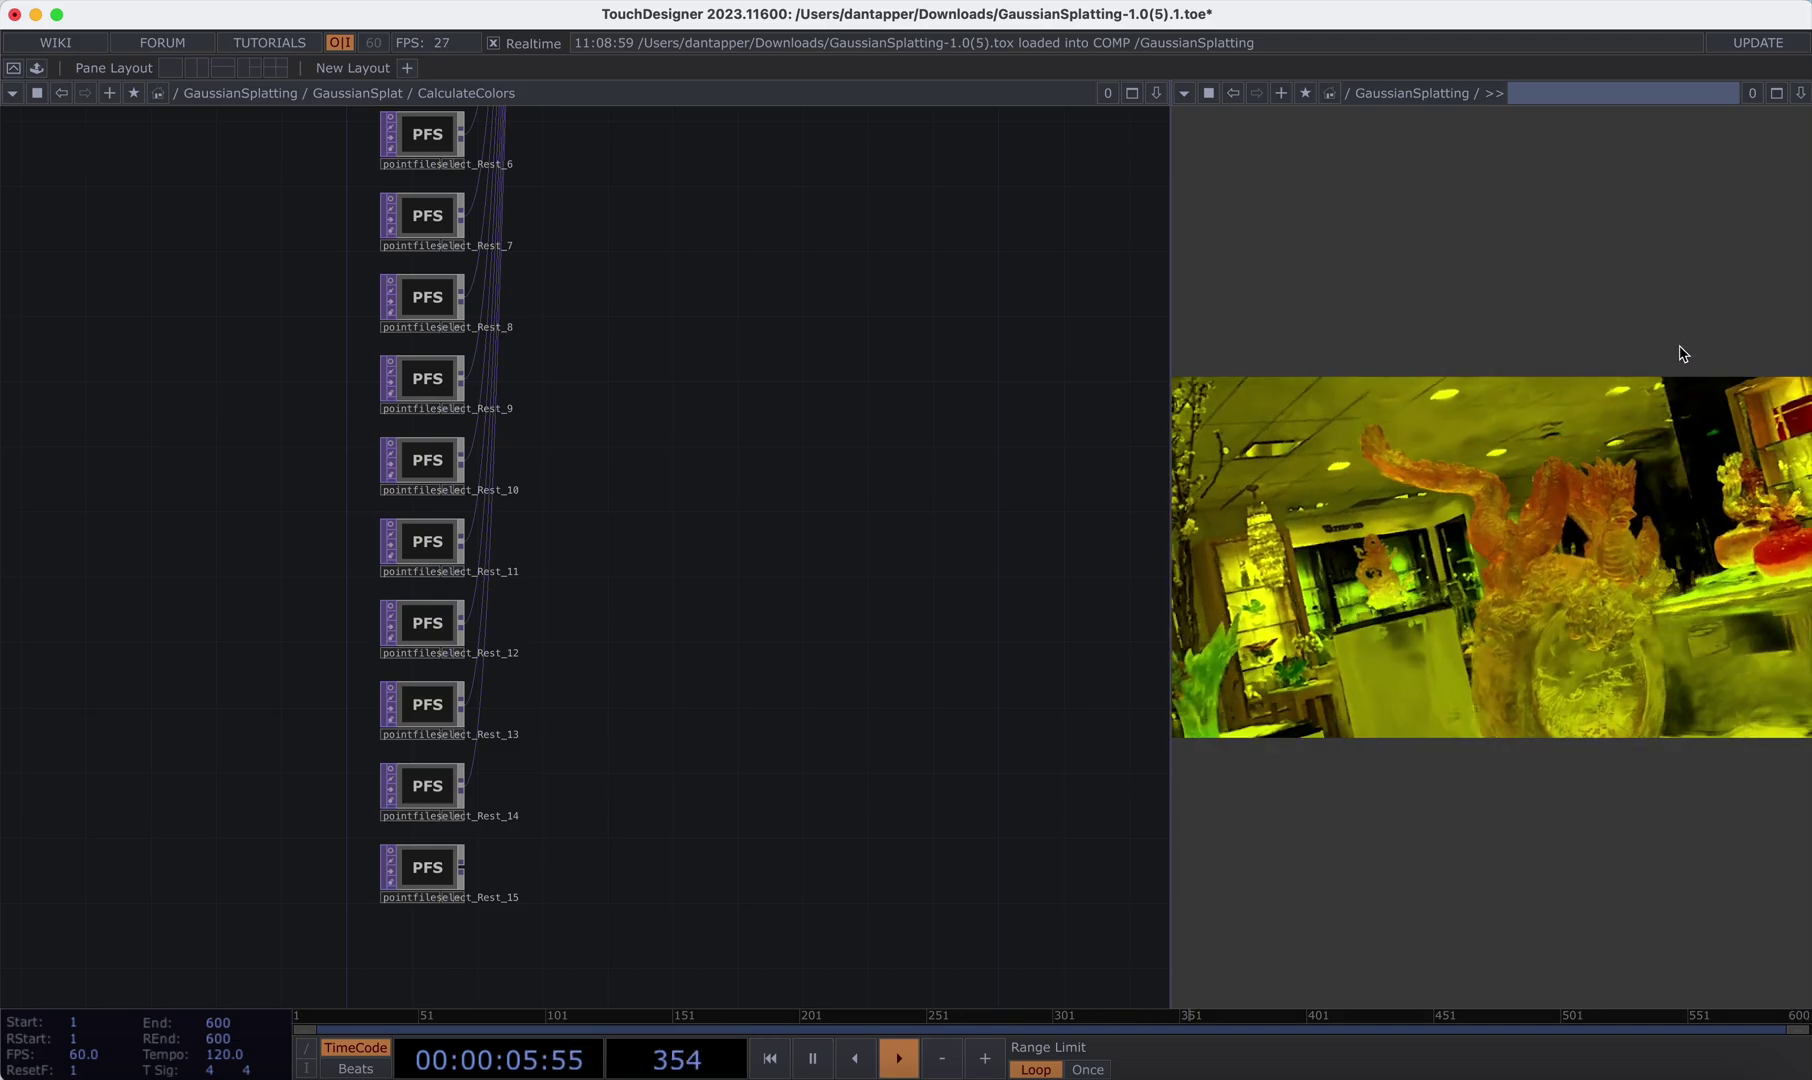
drag(878, 388, 692, 550)
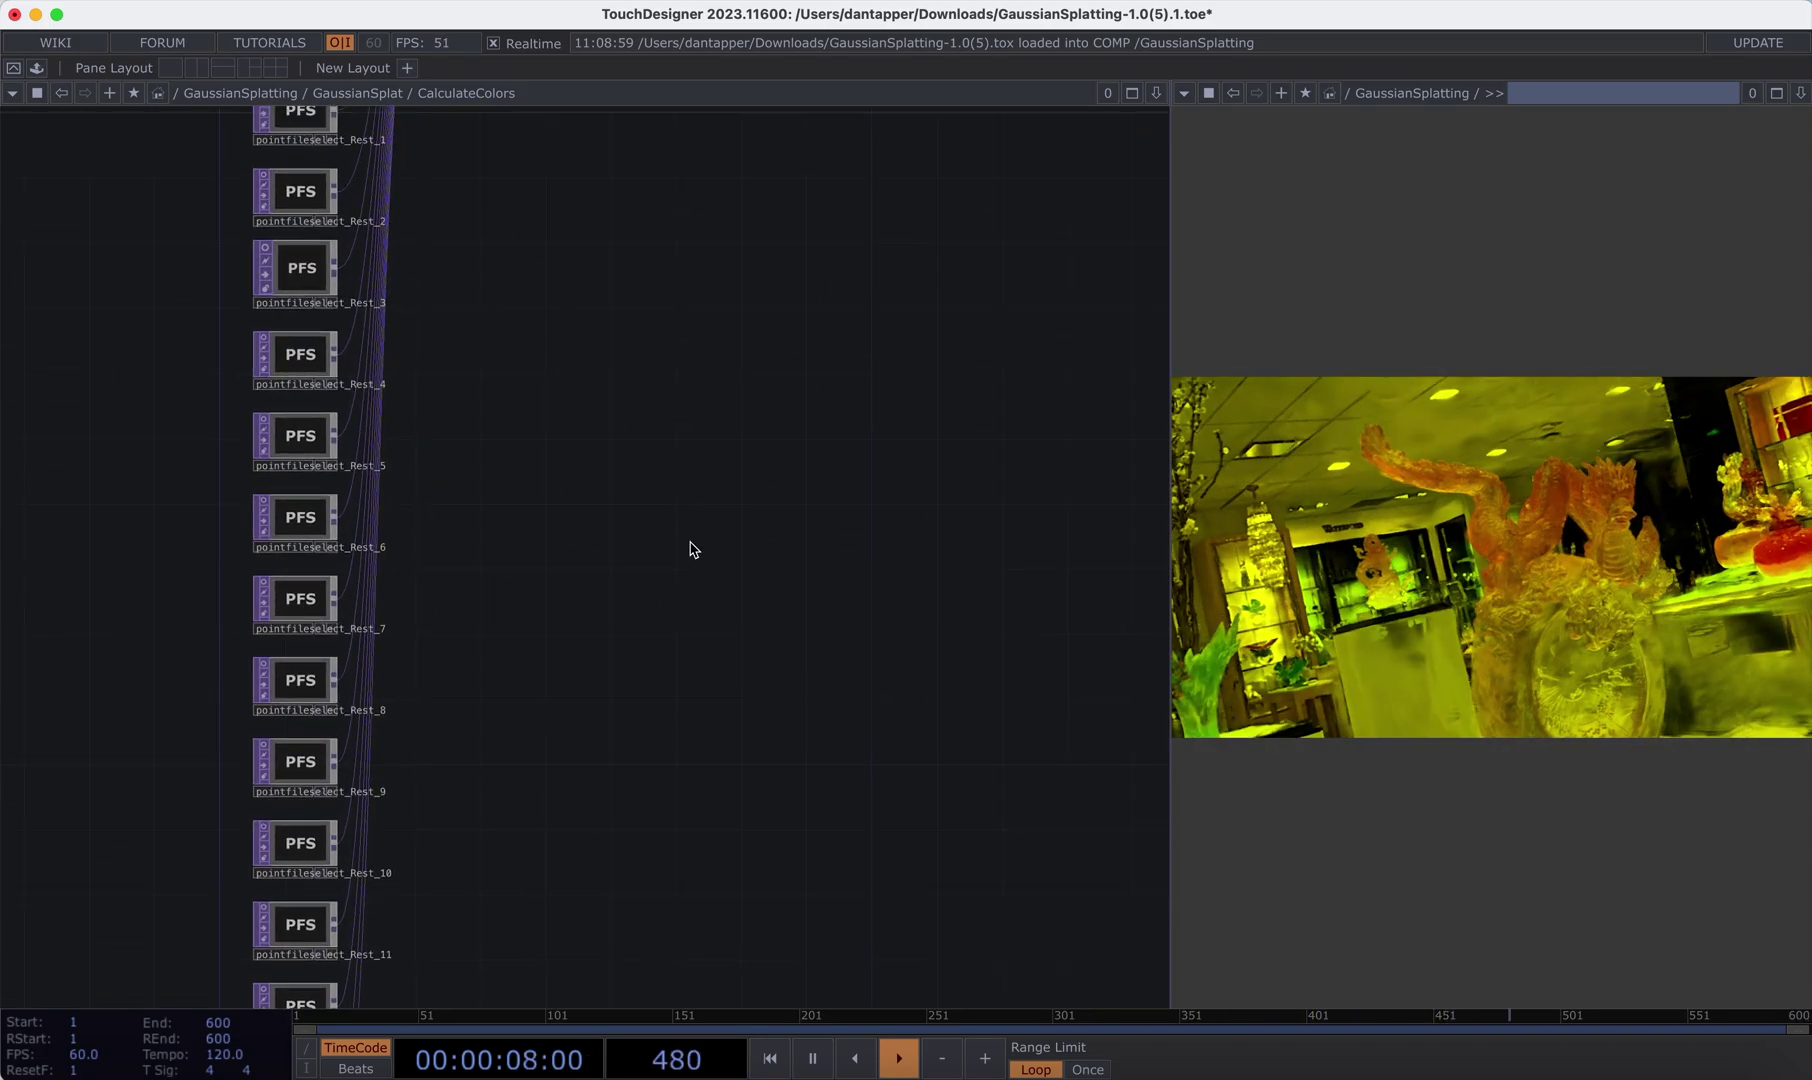
scroll(690, 541, down, 3)
drag(1610, 512, 1600, 505)
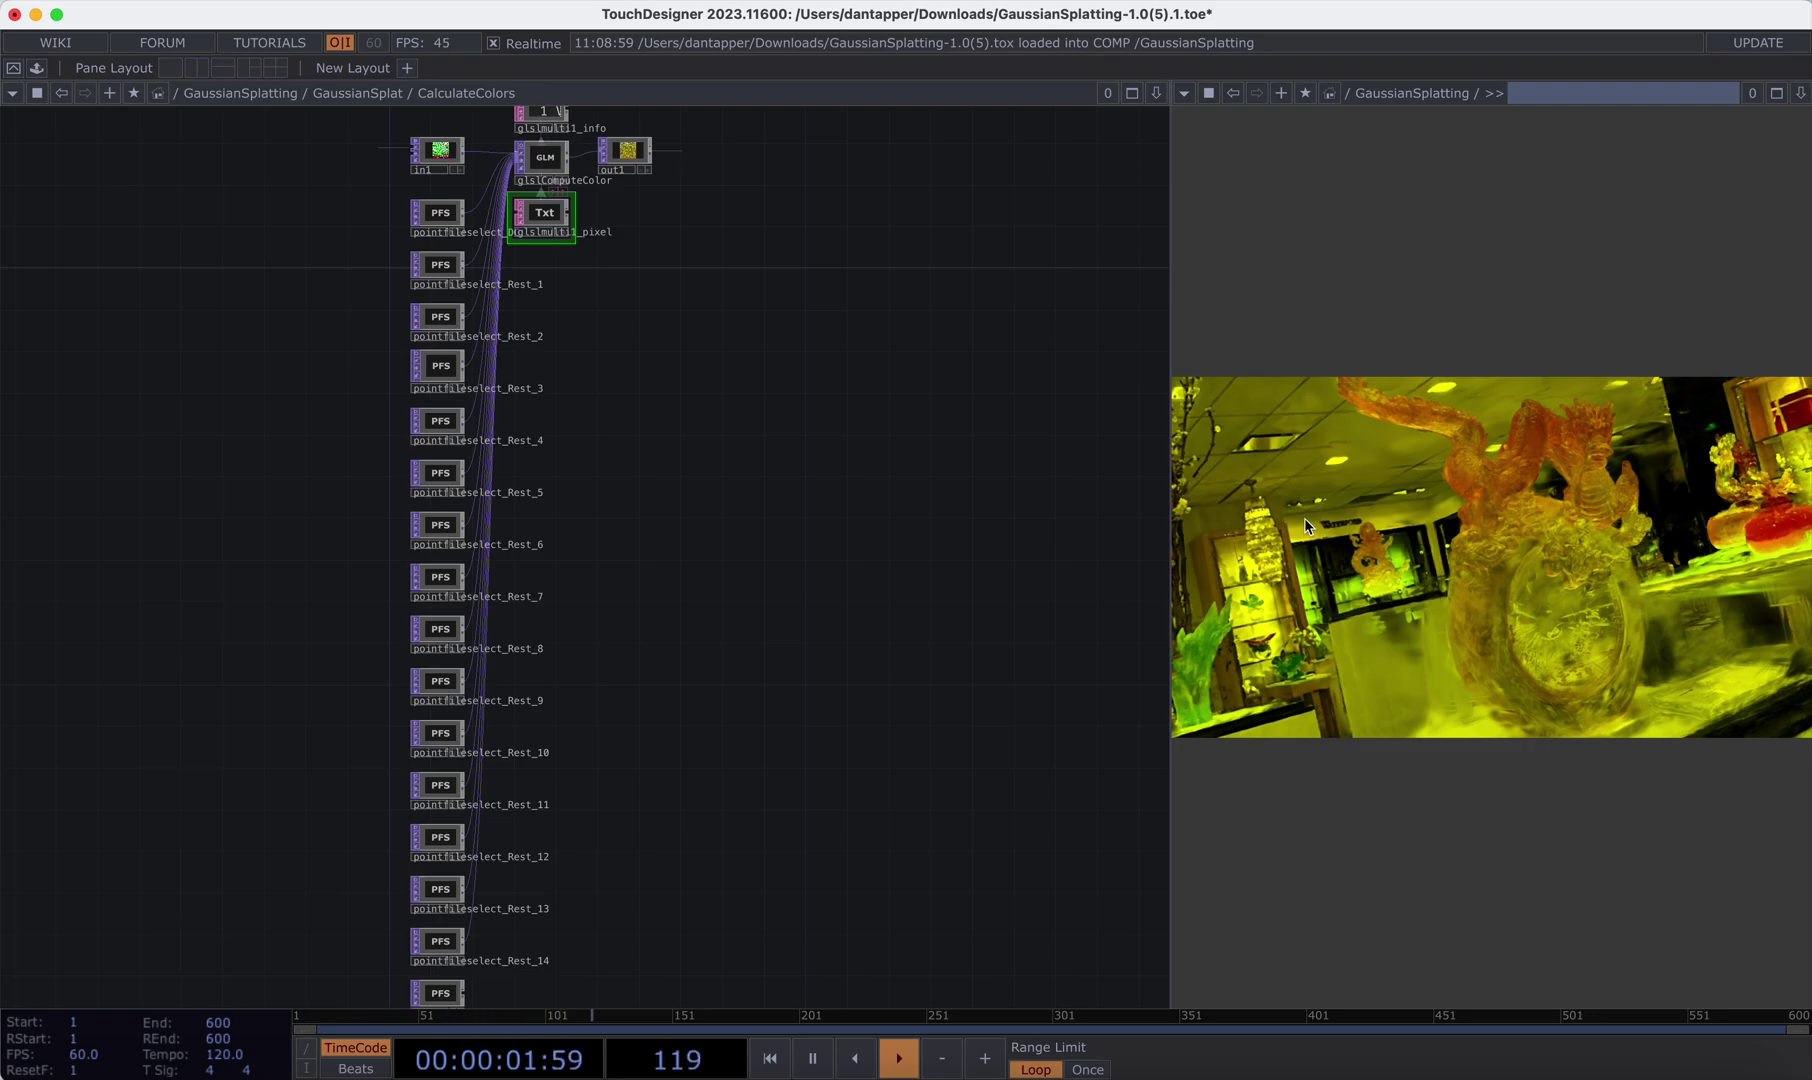
scroll(594, 404, up, 3)
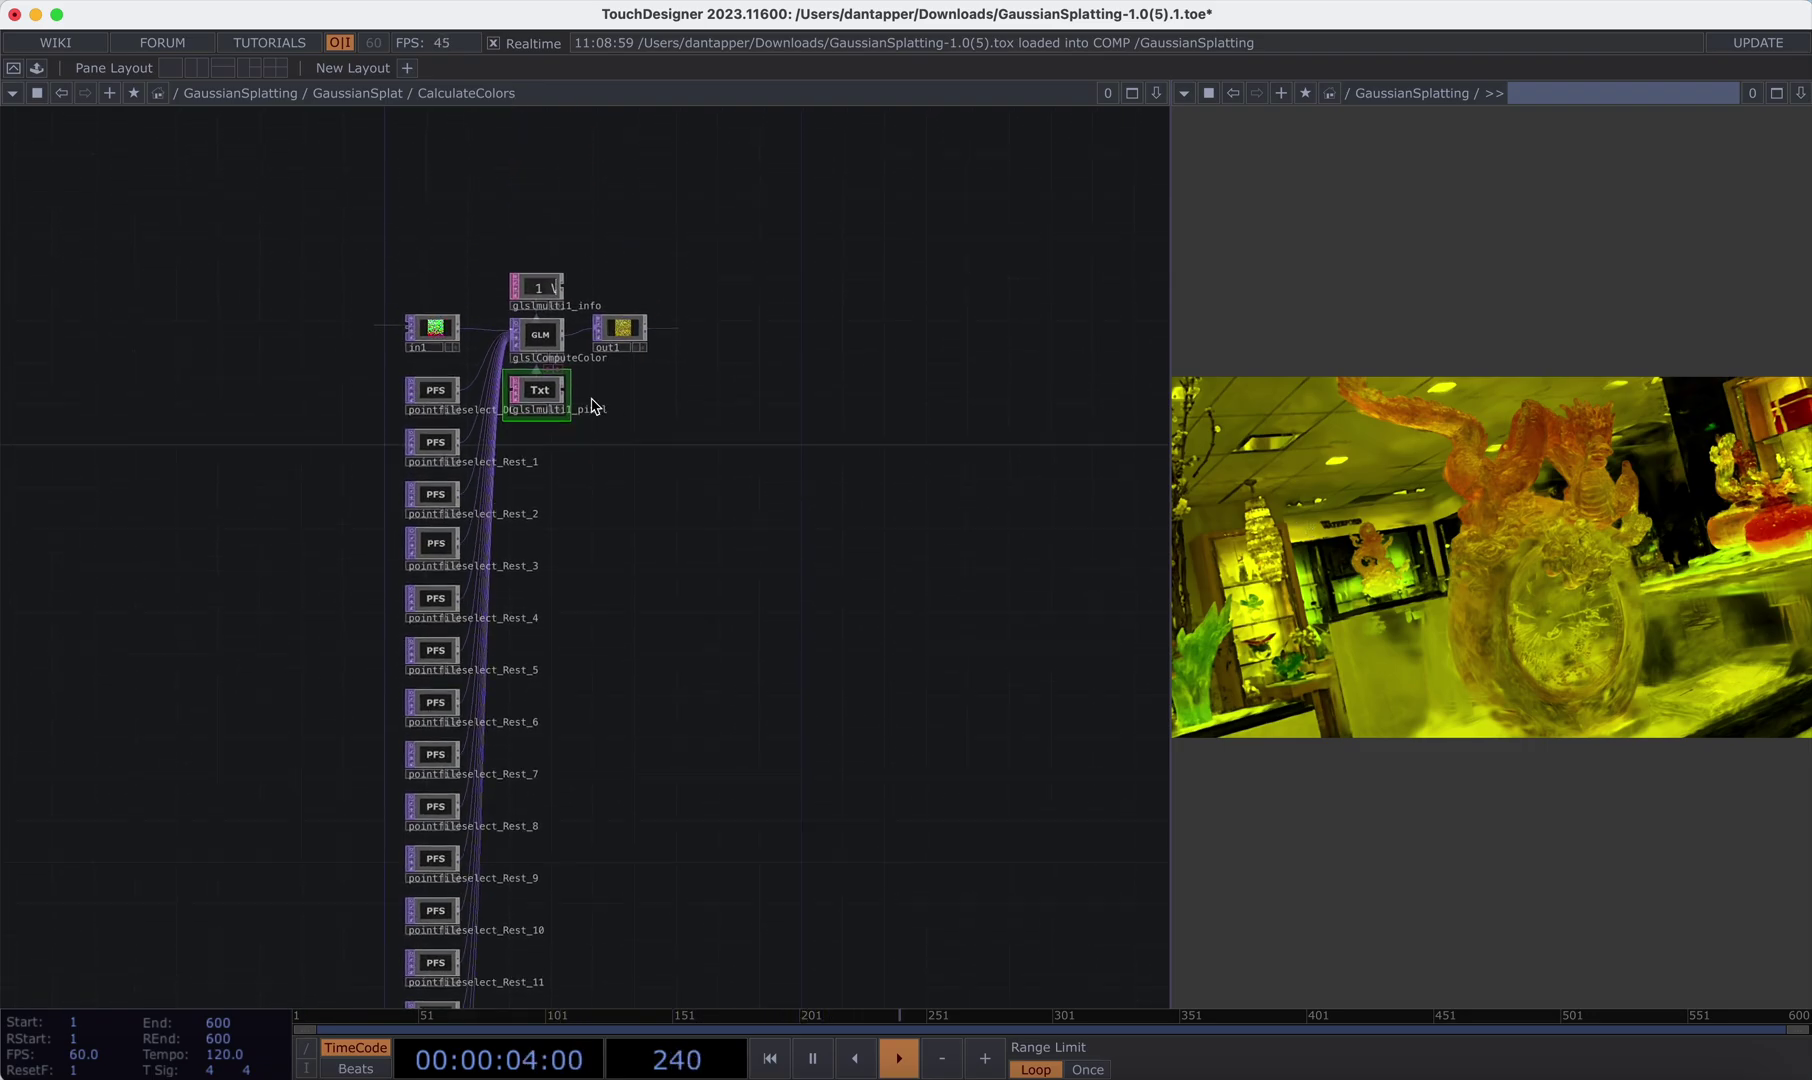
scroll(530, 368, up, 3)
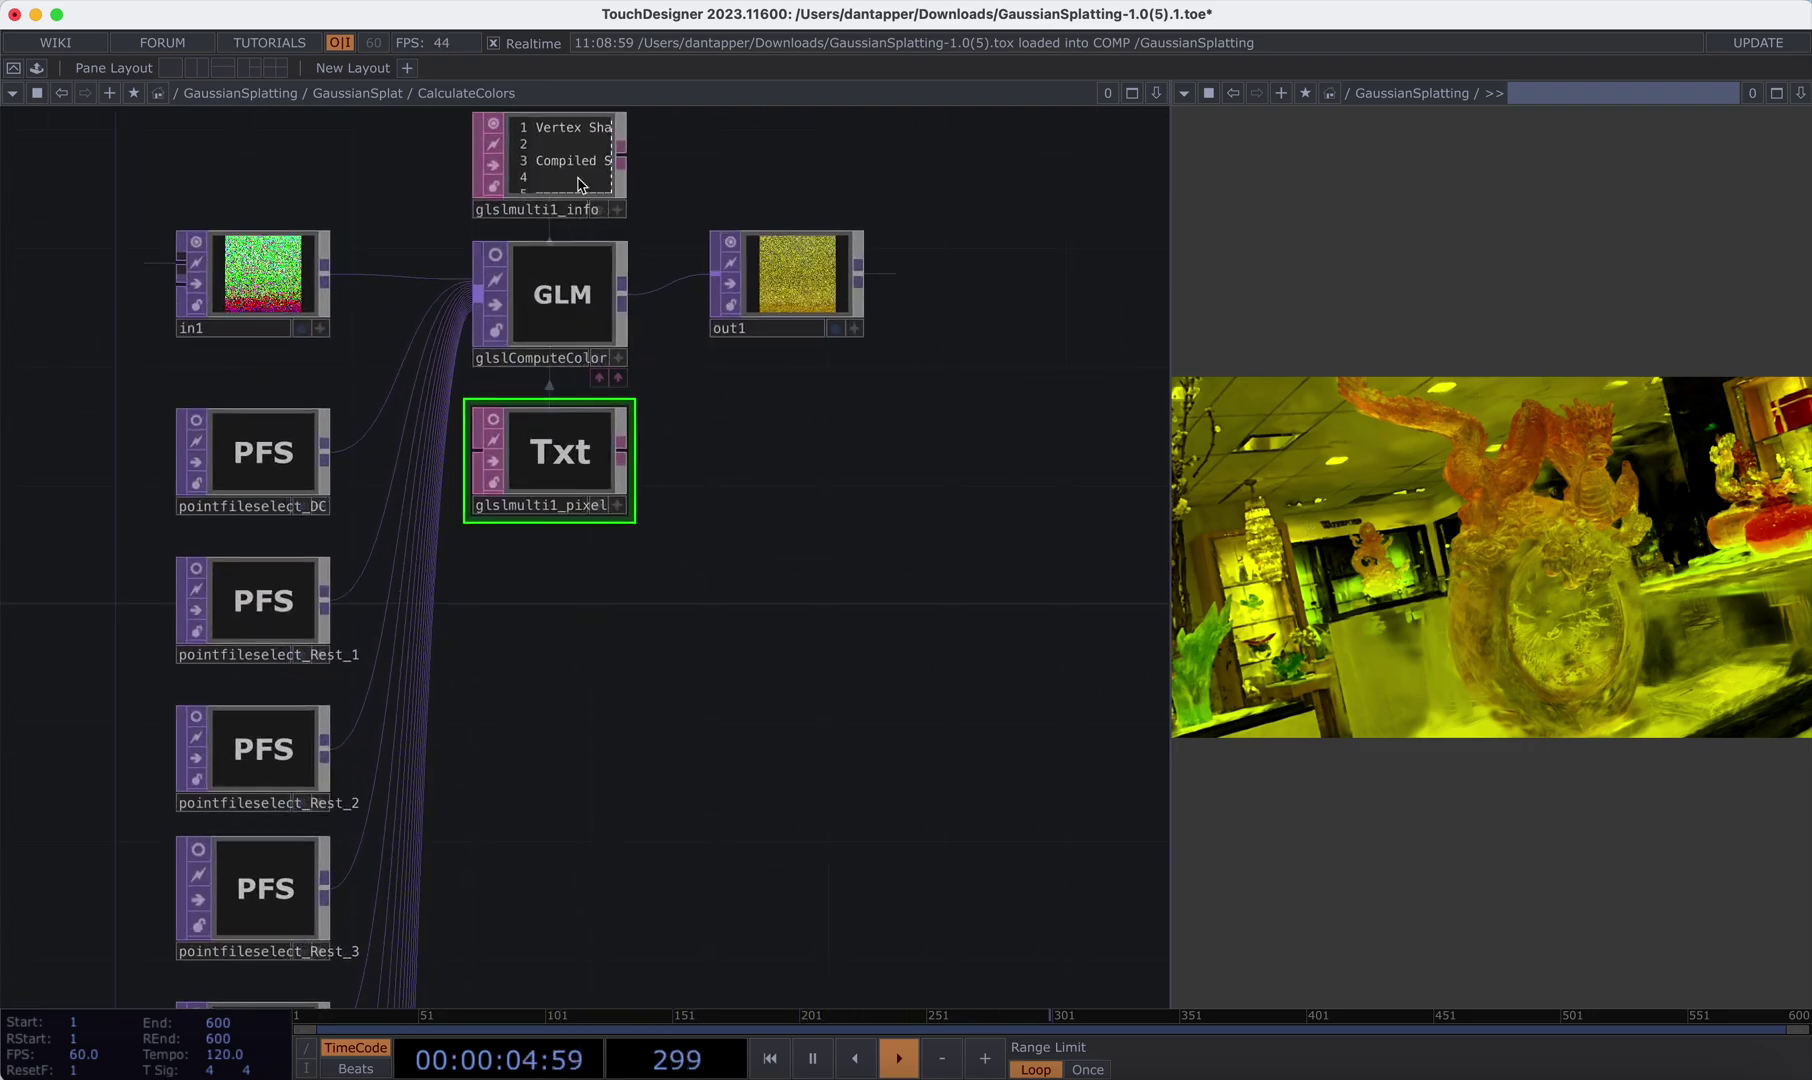
right_click(553, 450)
click(610, 492)
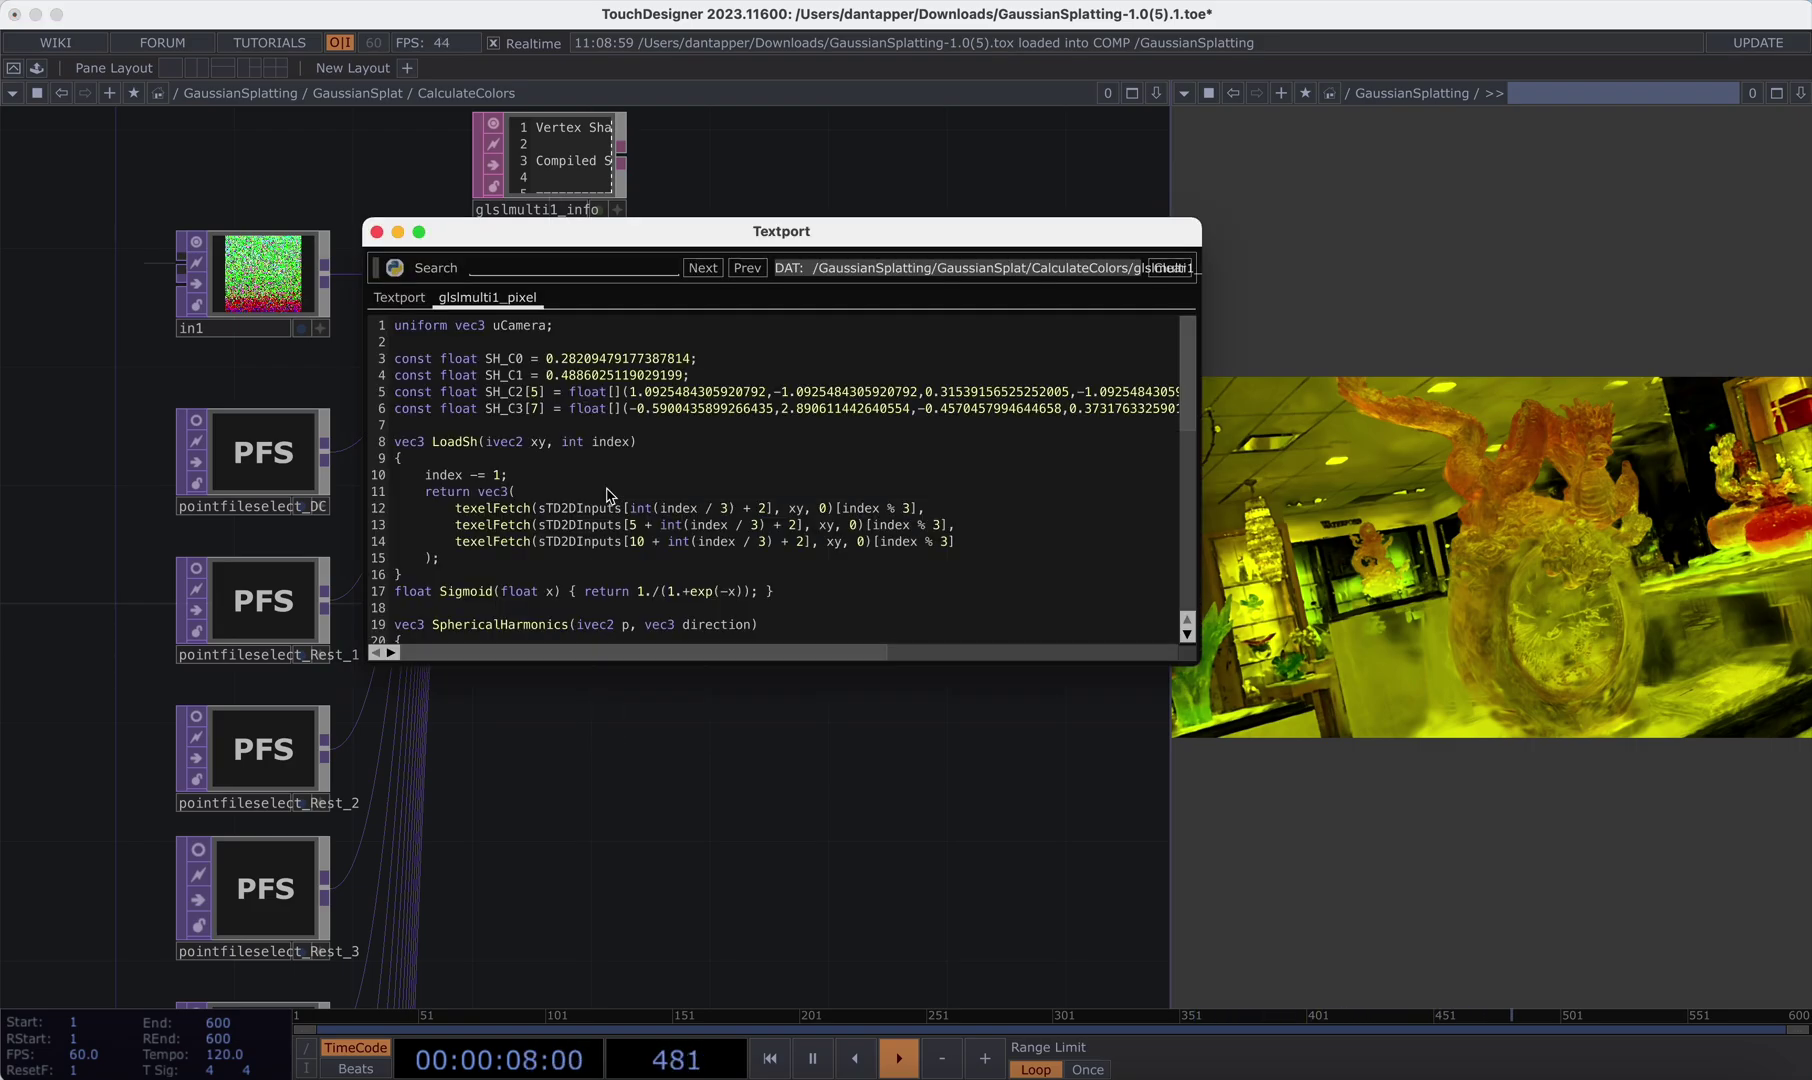
drag(1199, 657, 1038, 897)
drag(1005, 219, 1005, 132)
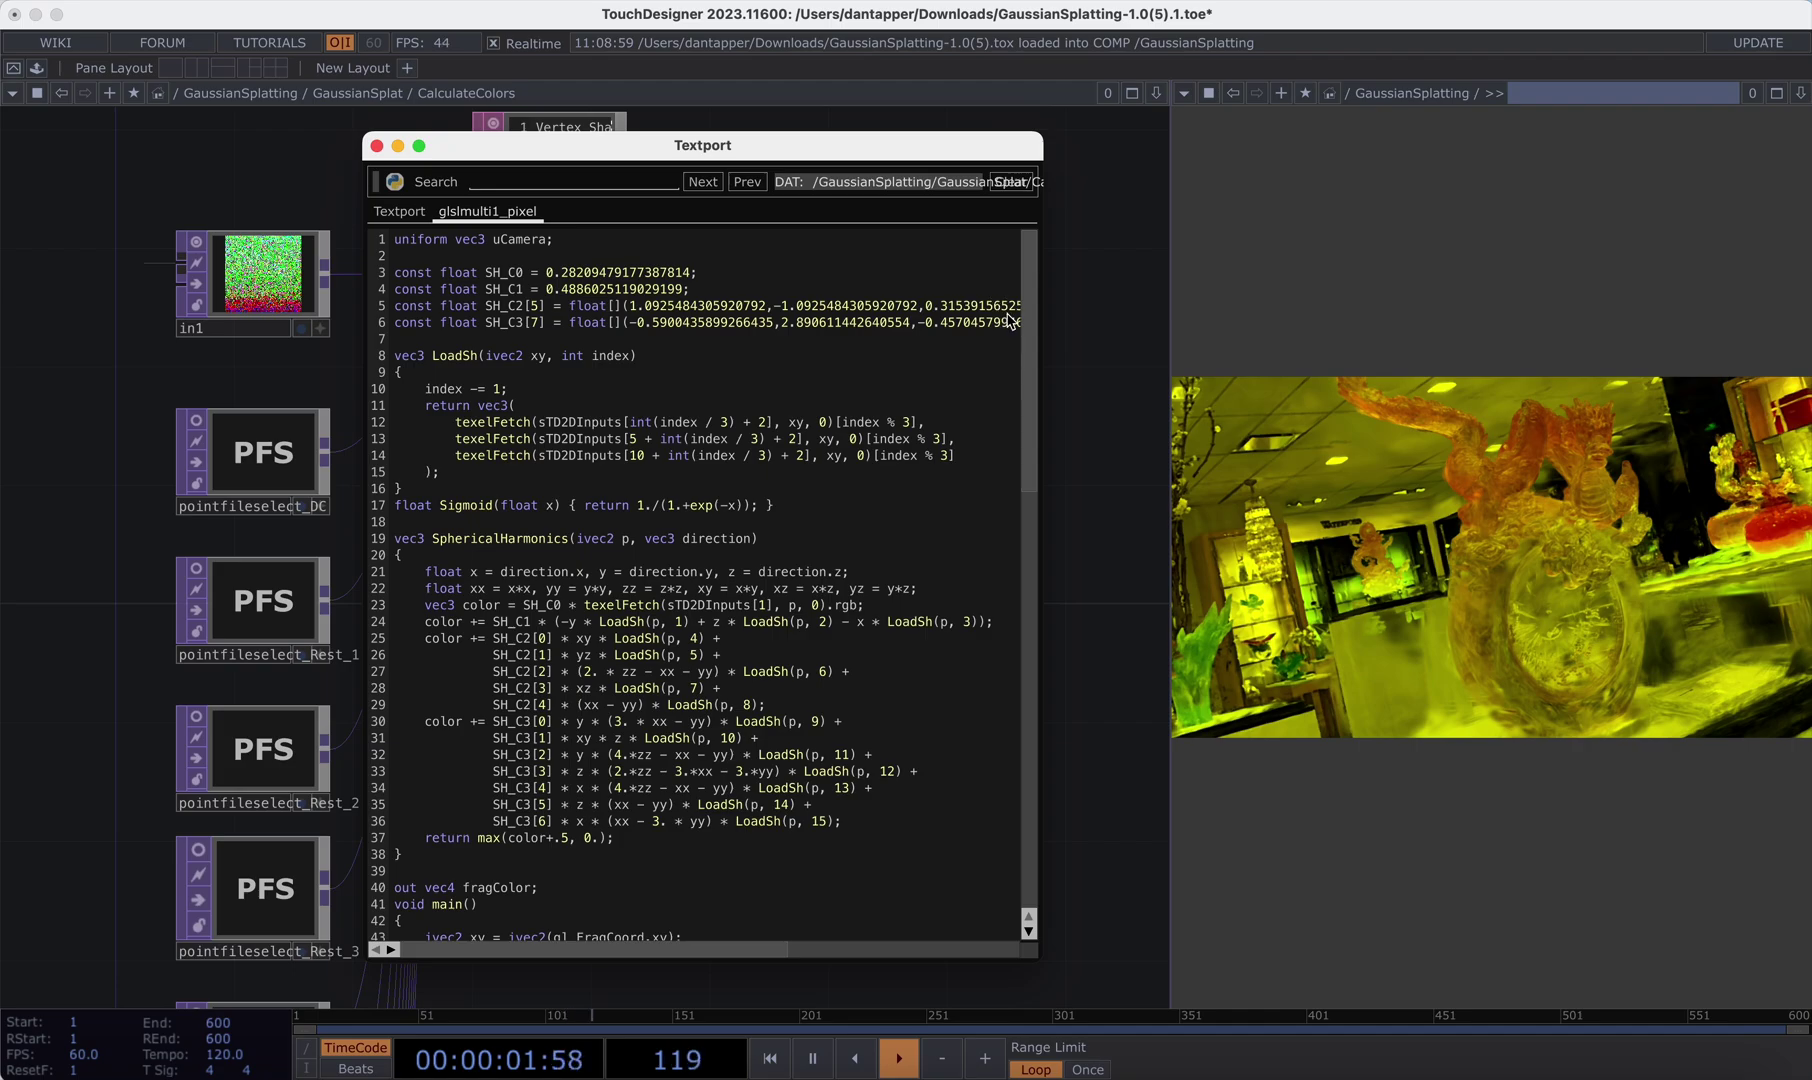
scroll(999, 607, down, 4)
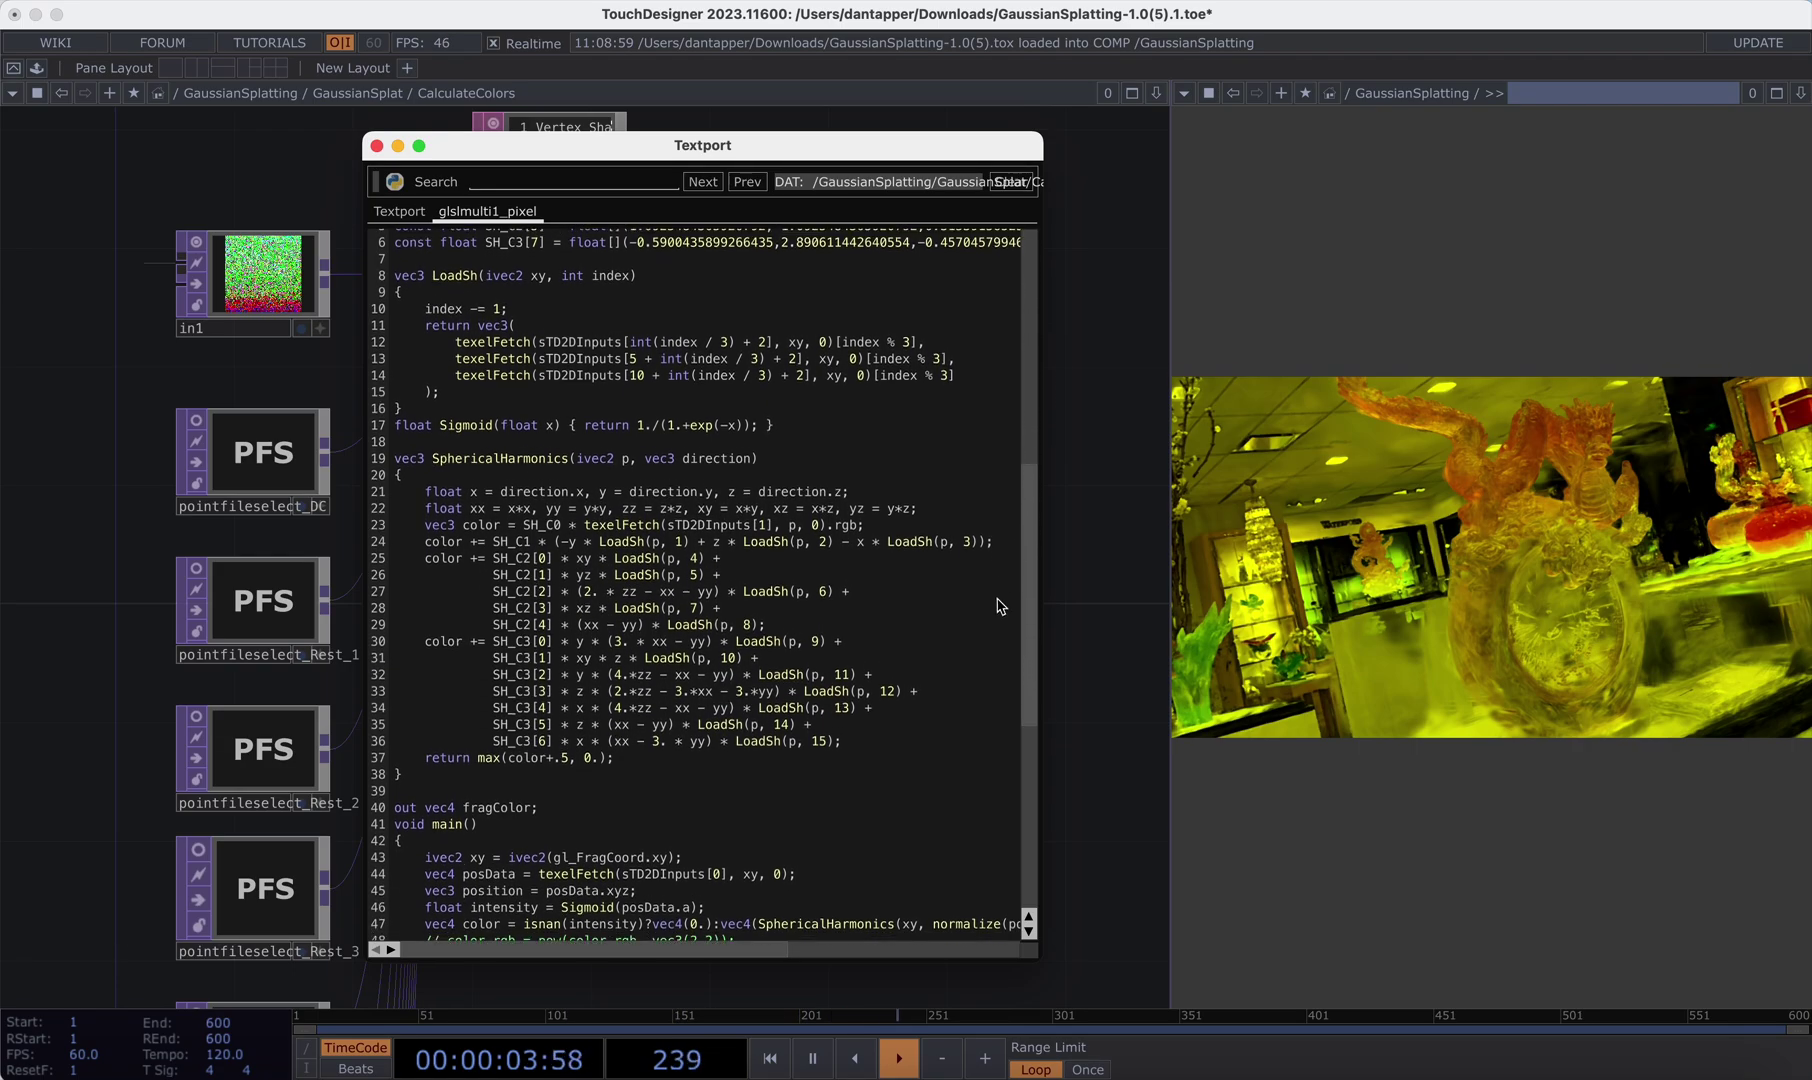
scroll(999, 707, down, 1)
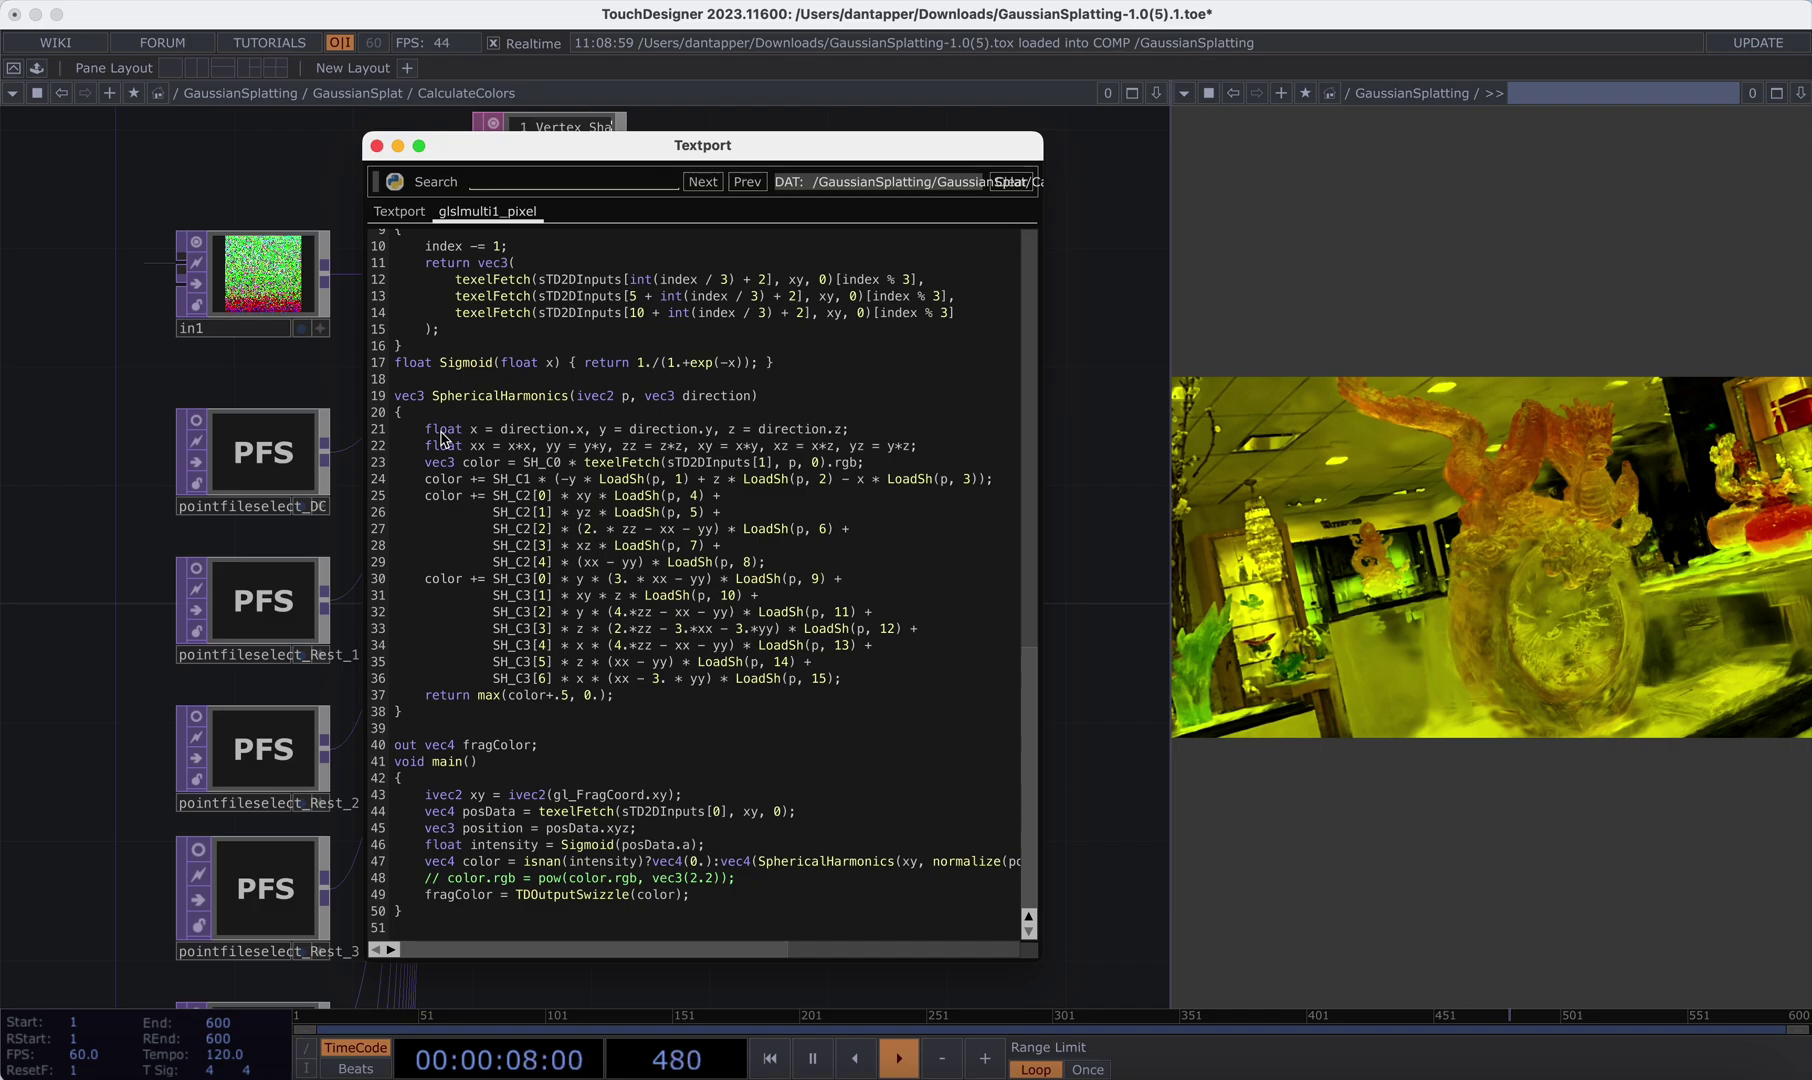
drag(428, 714, 327, 393)
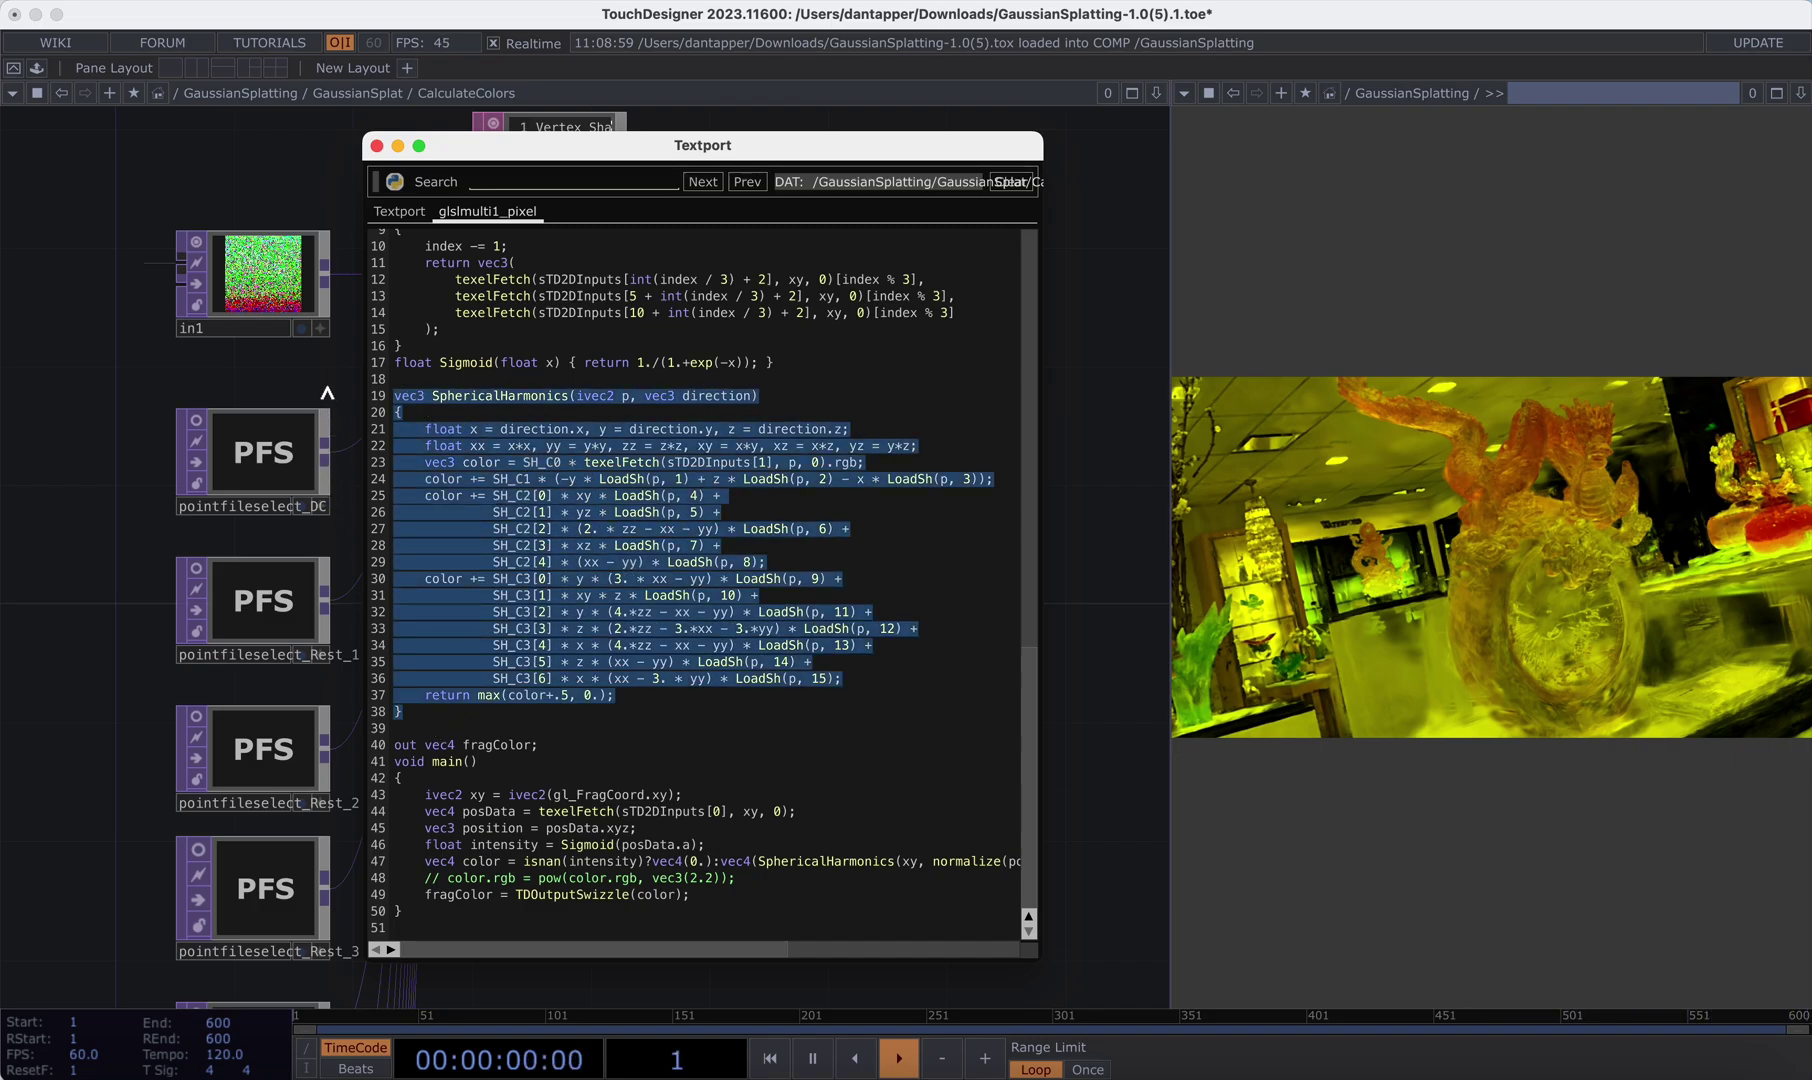
click(329, 396)
click(708, 530)
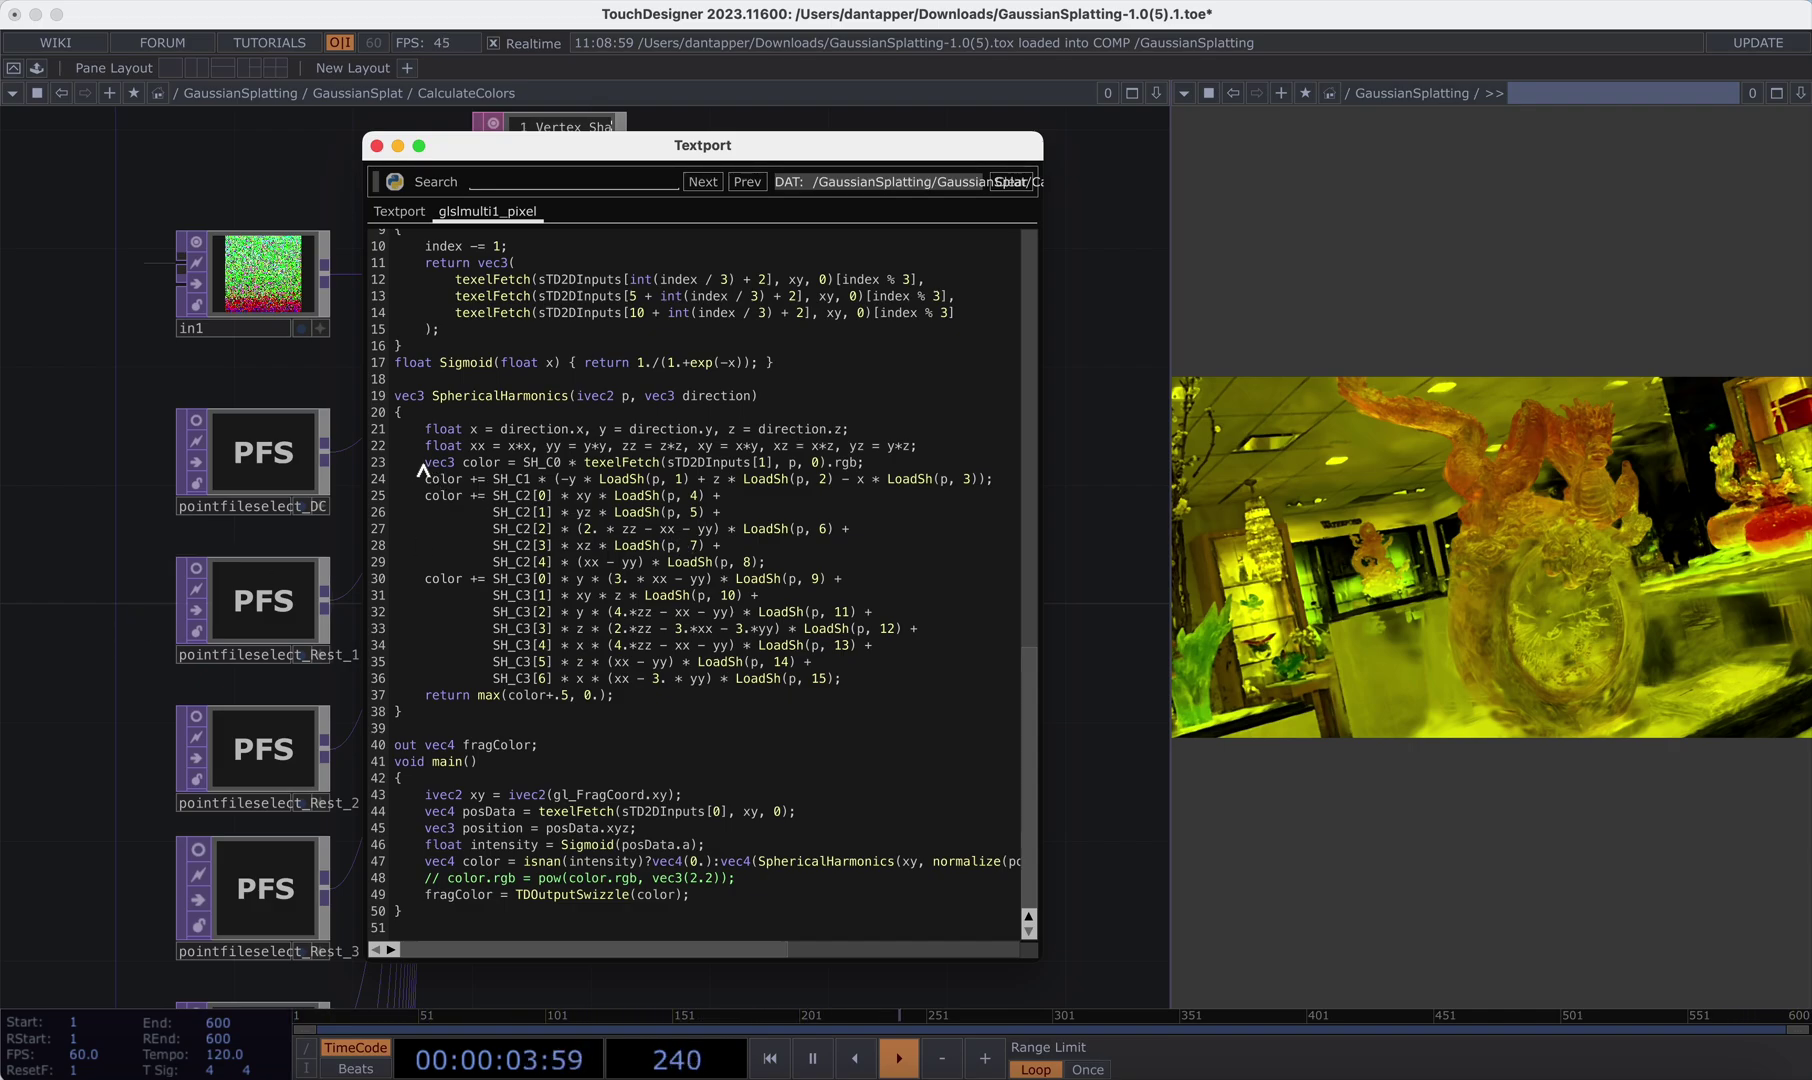
drag(424, 463, 989, 467)
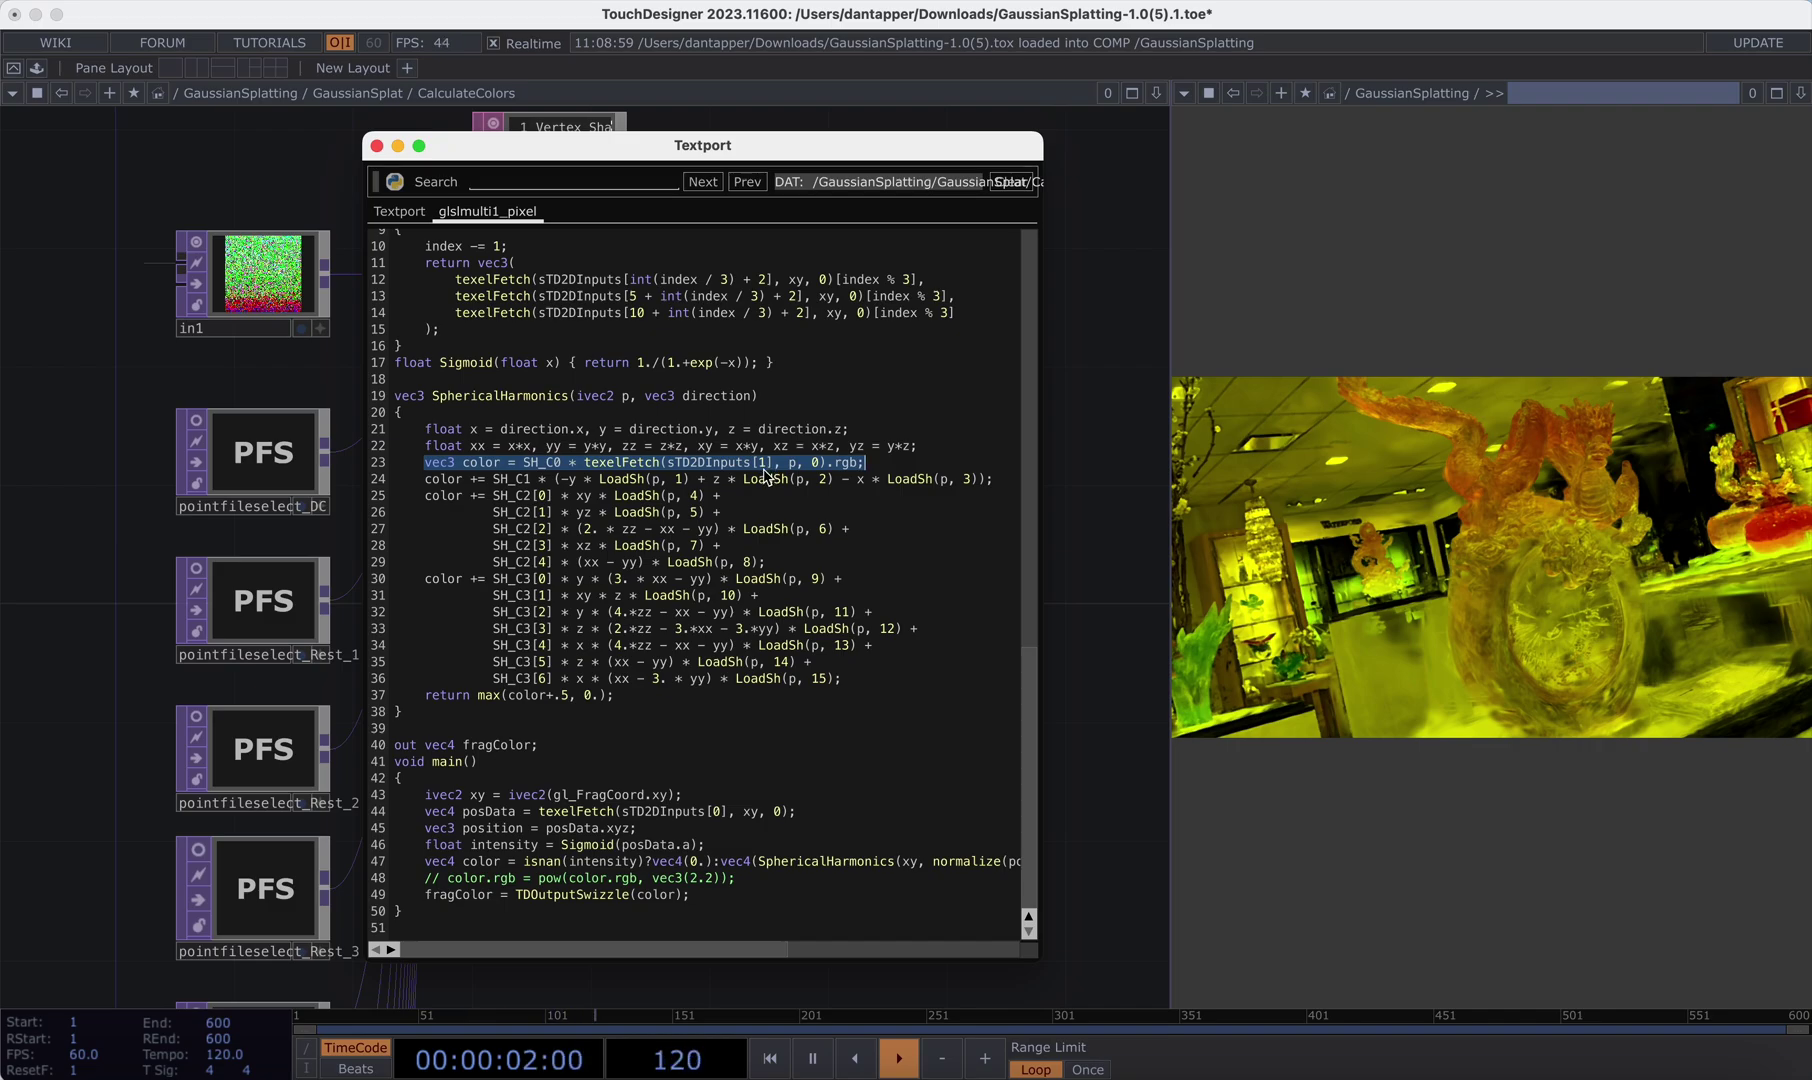
click(1096, 446)
- Delete lines 24–36 of SphericalHarmonics, keeping only the SH_C0 base colour line, and apply
drag(860, 687, 397, 486)
key(BackSpace)
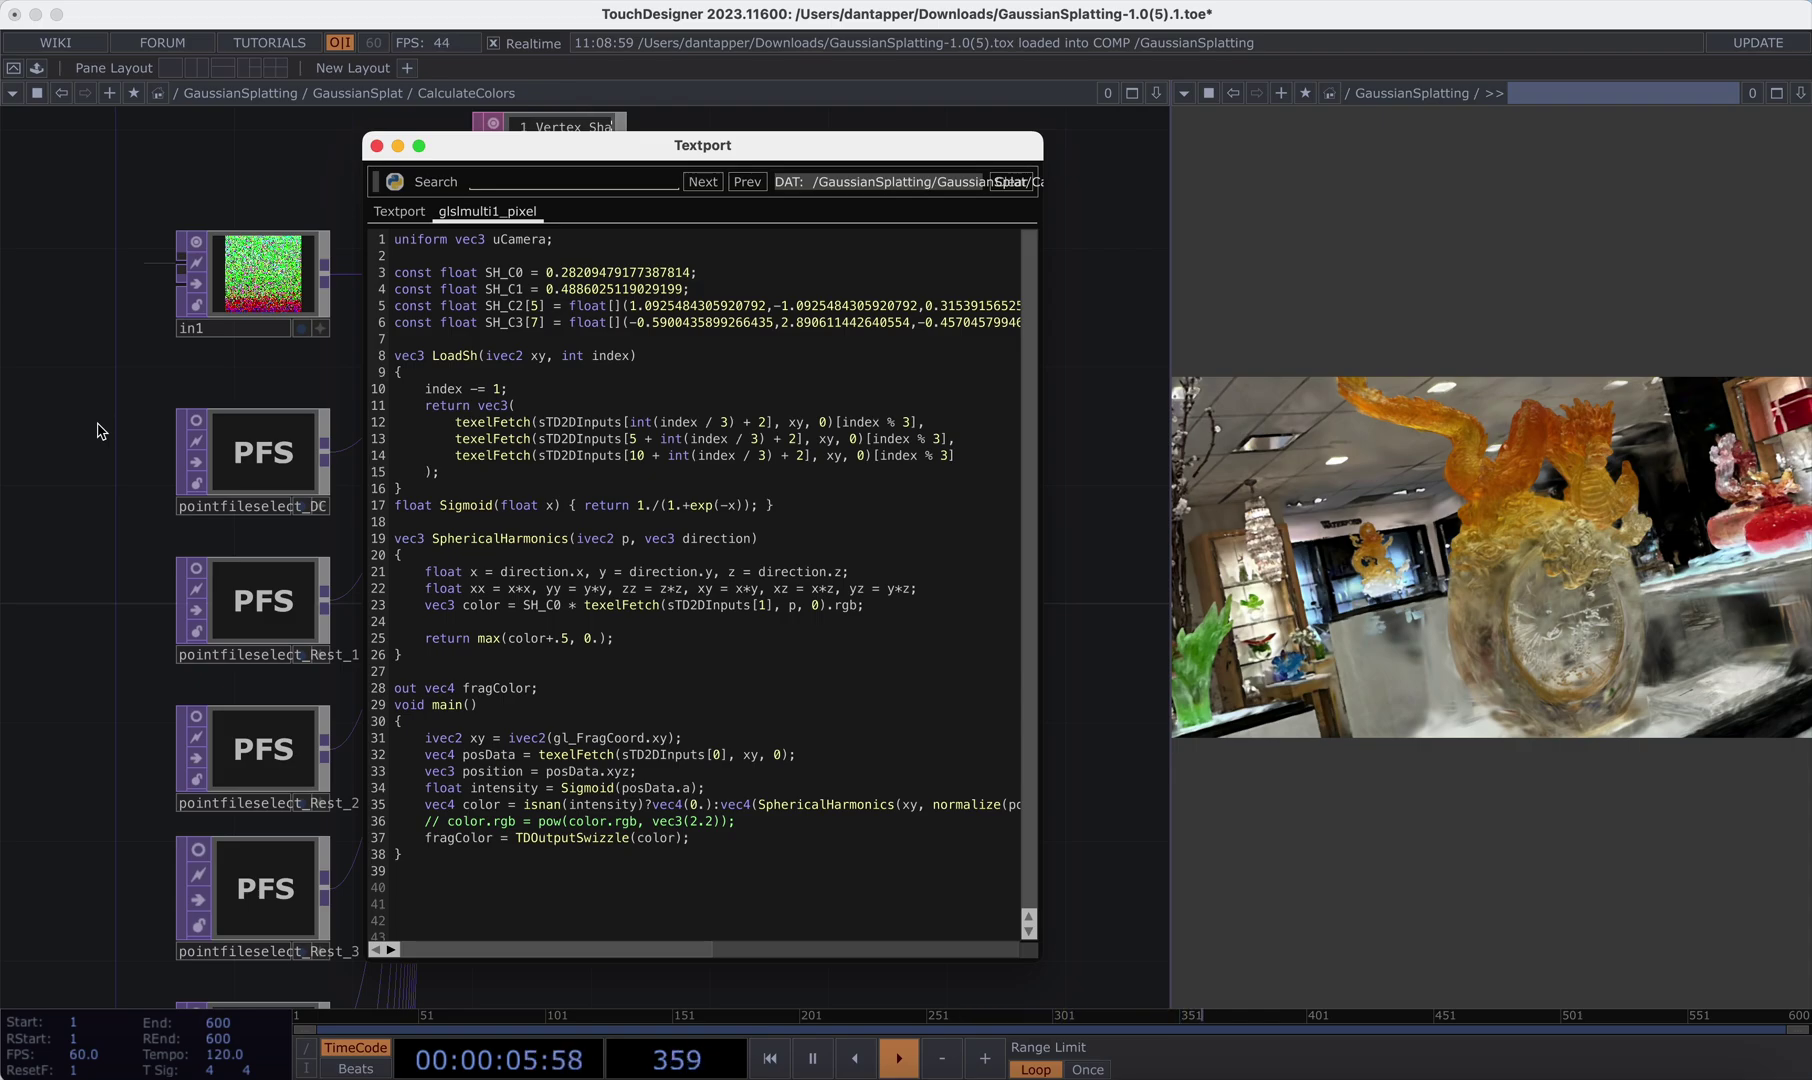
click(94, 490)
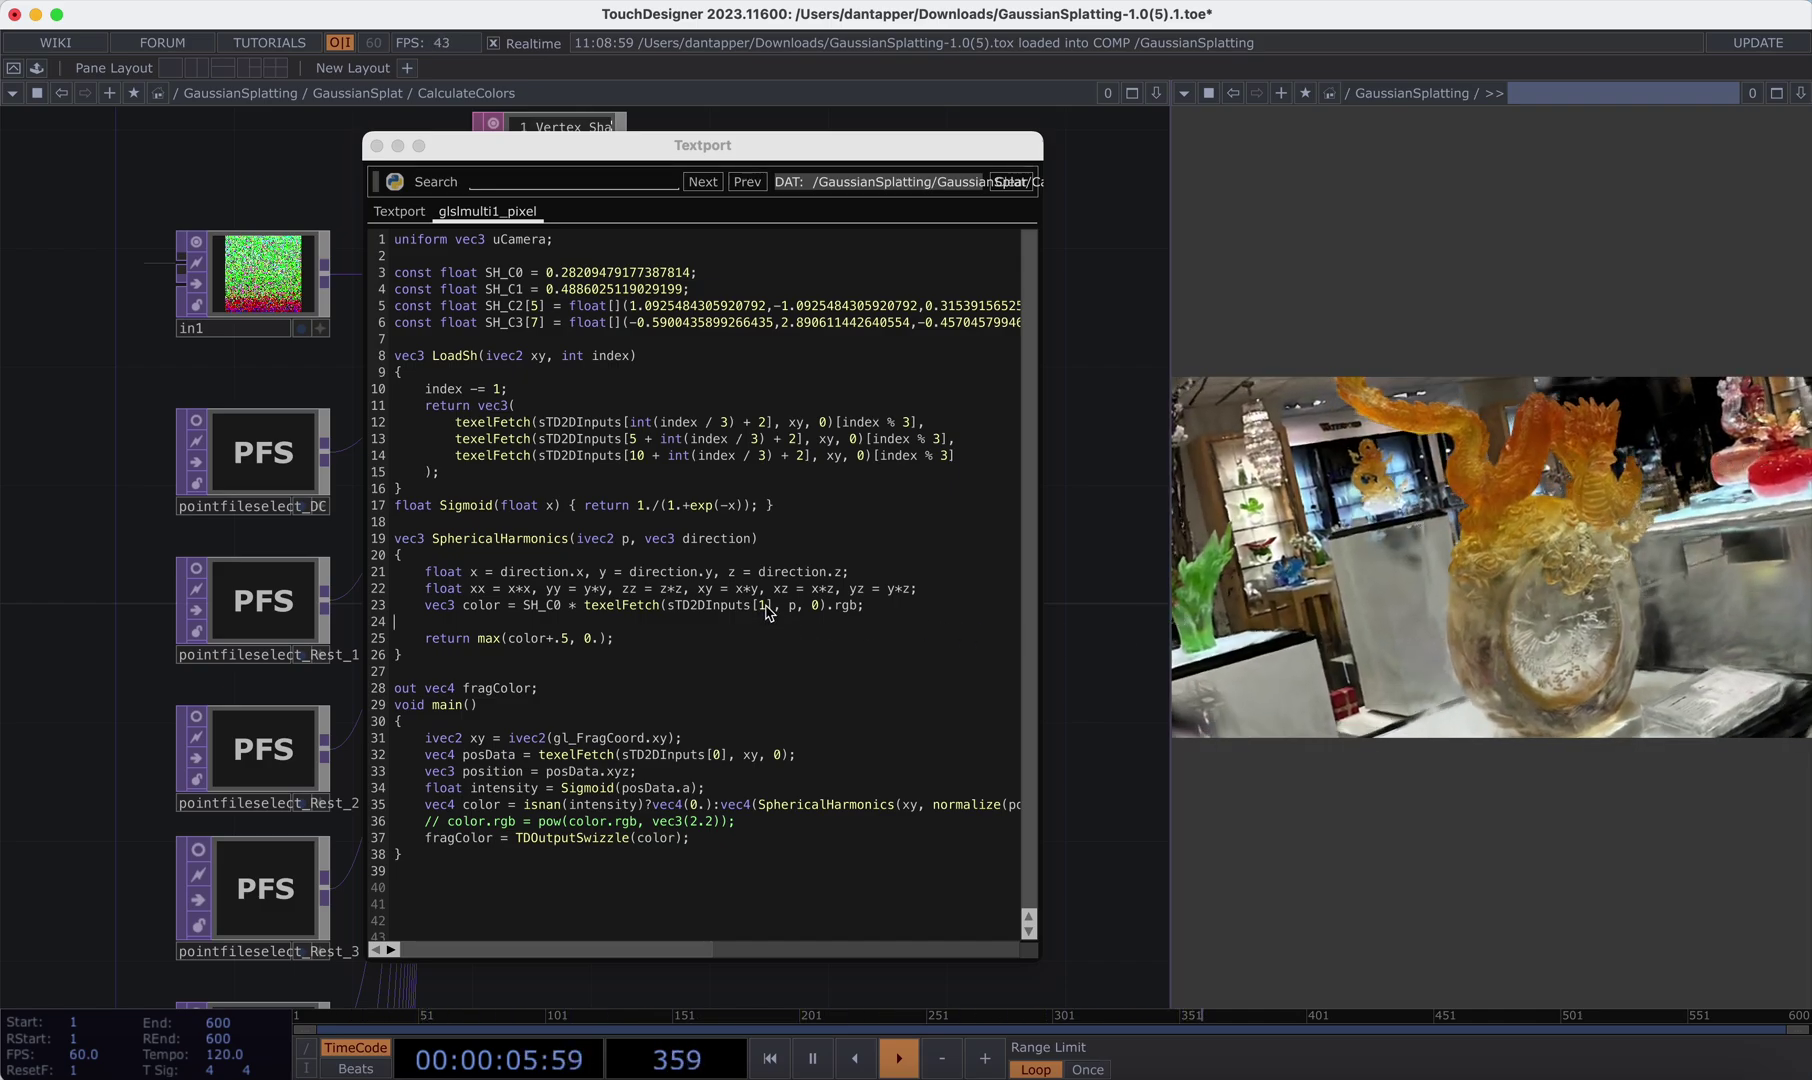
- Change line 23's sTD2DInputs[1] to sTD2DInputs[0] and check the render from a new angle
click(666, 607)
triple_click(666, 607)
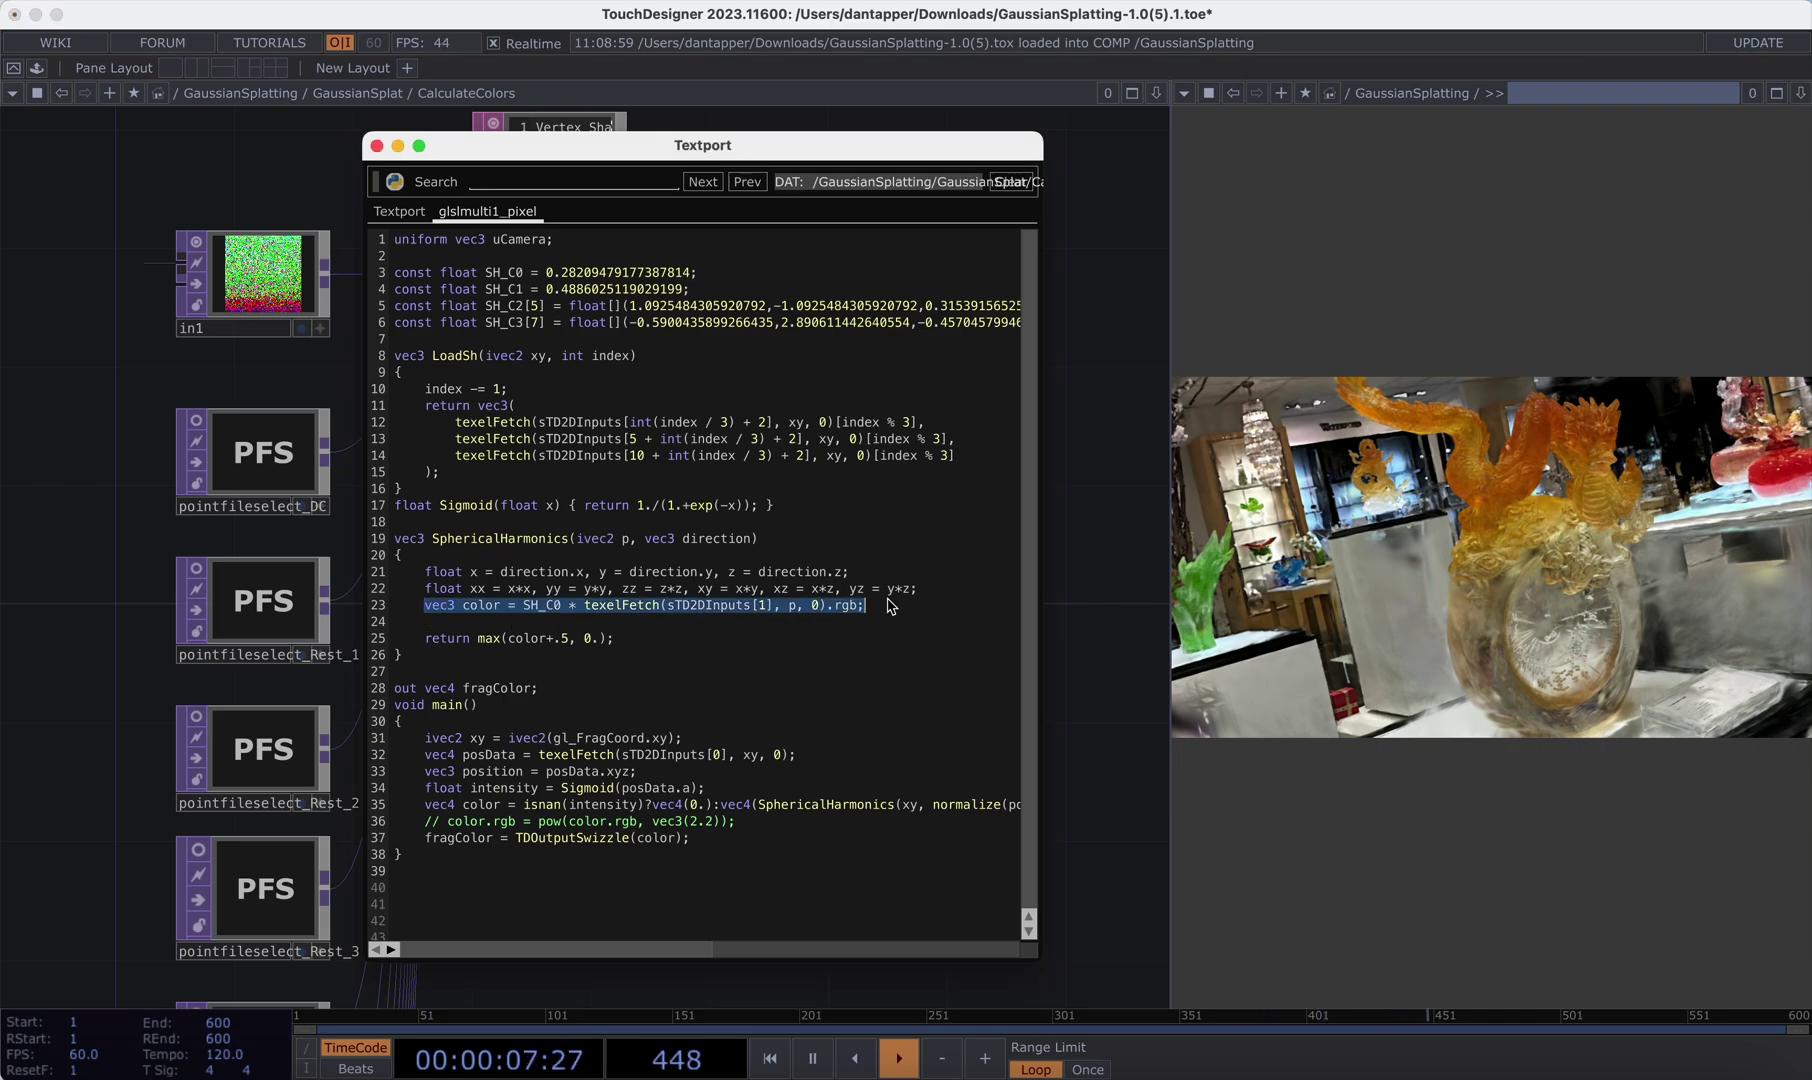
click(765, 606)
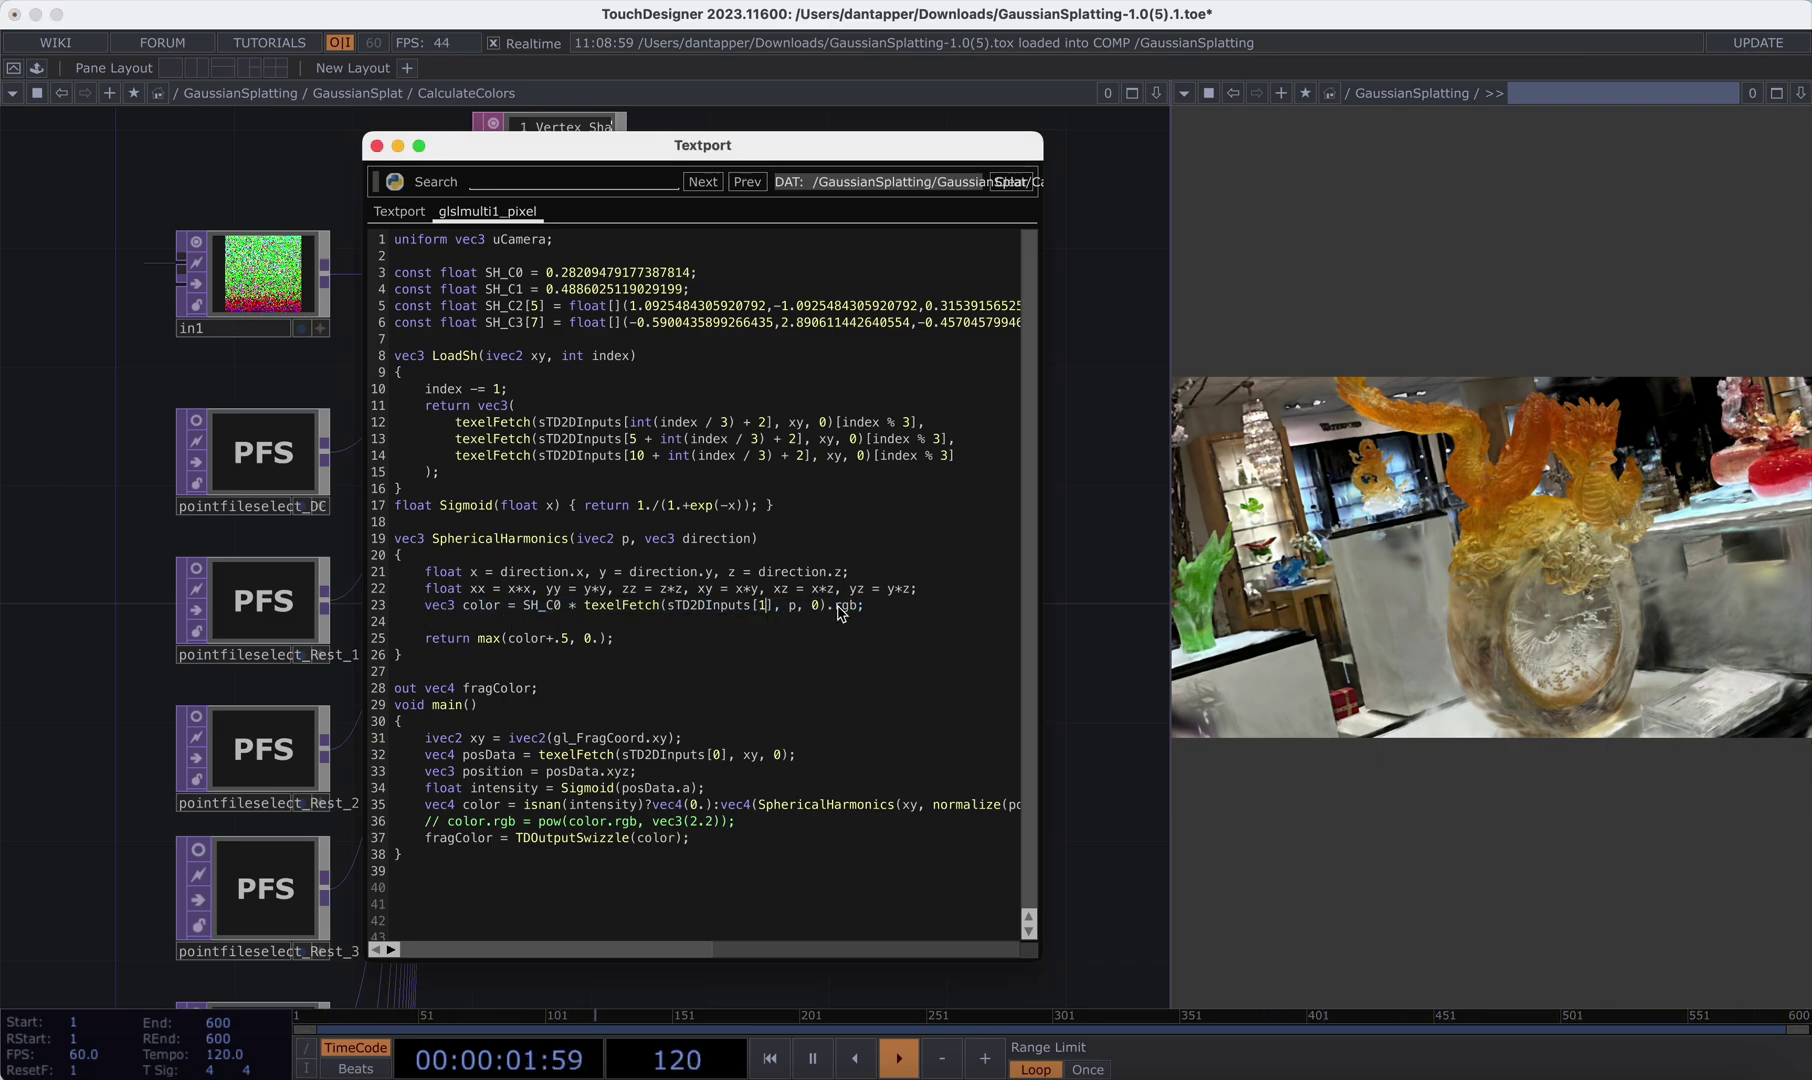
key(BackSpace)
text(0)
click(124, 483)
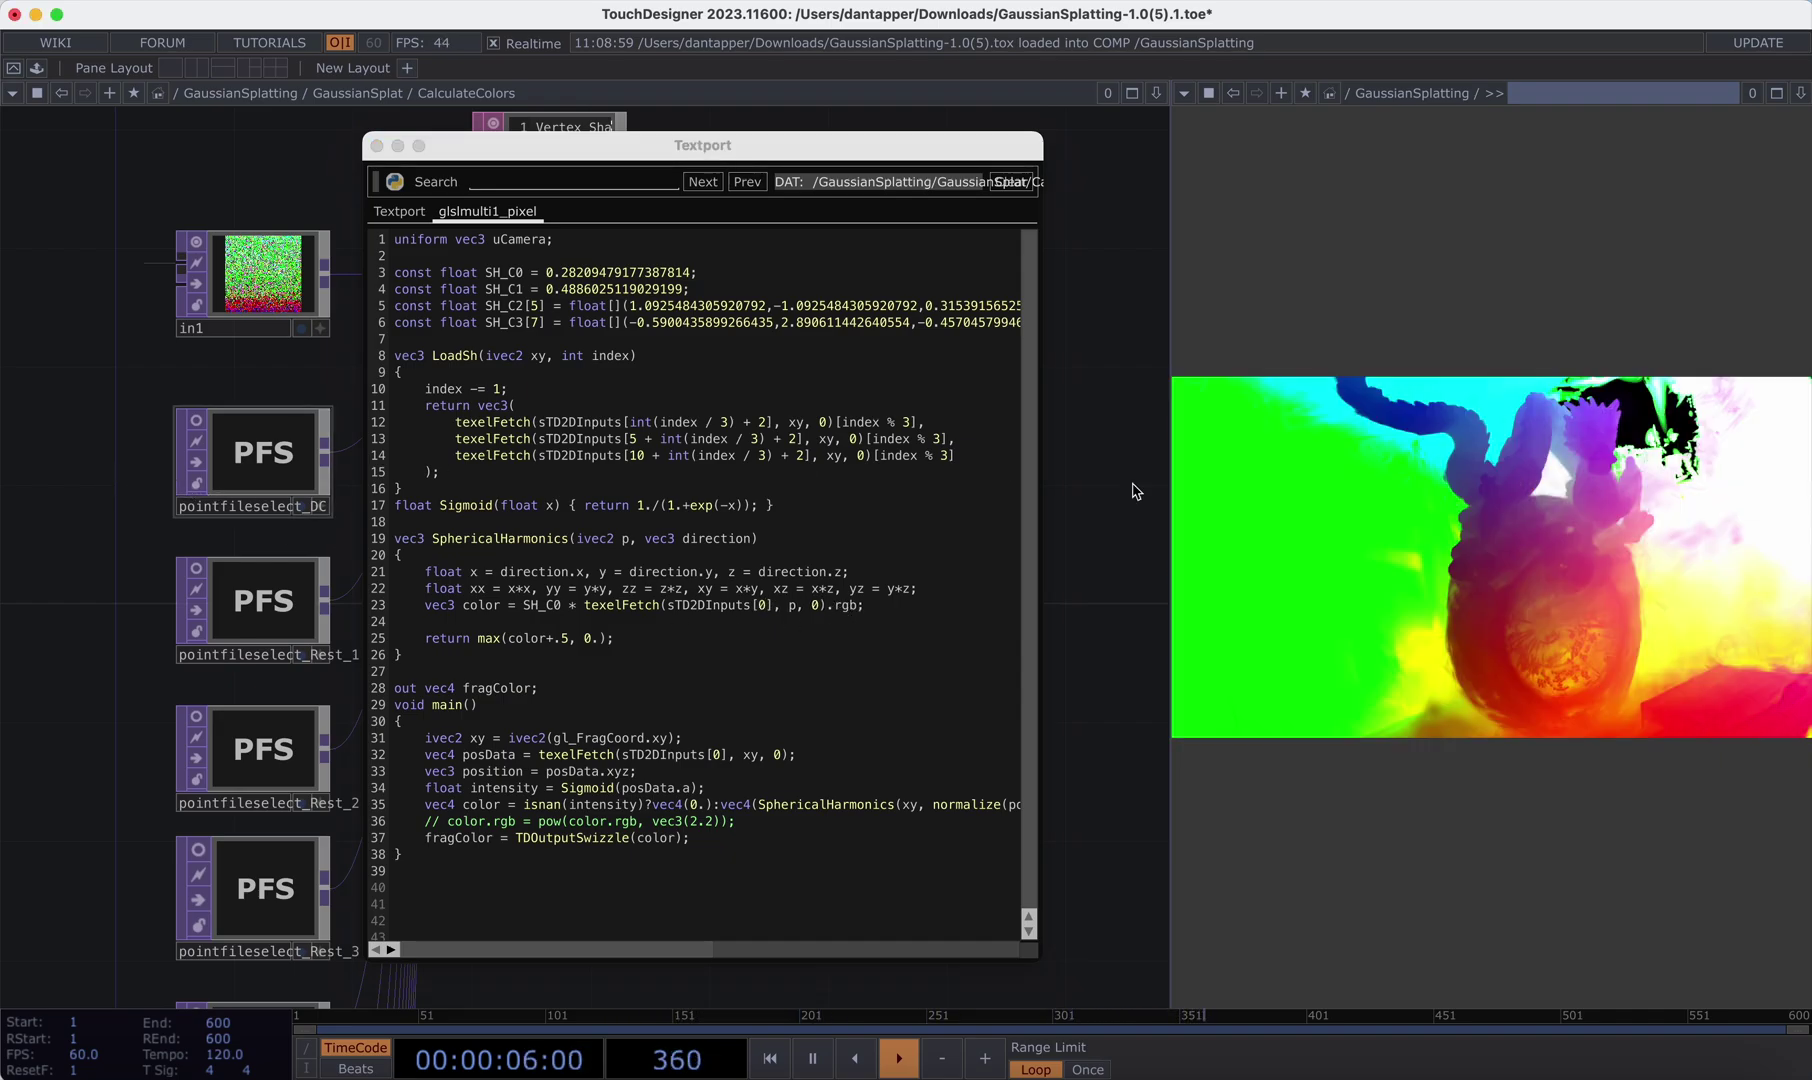
drag(1679, 604, 1583, 506)
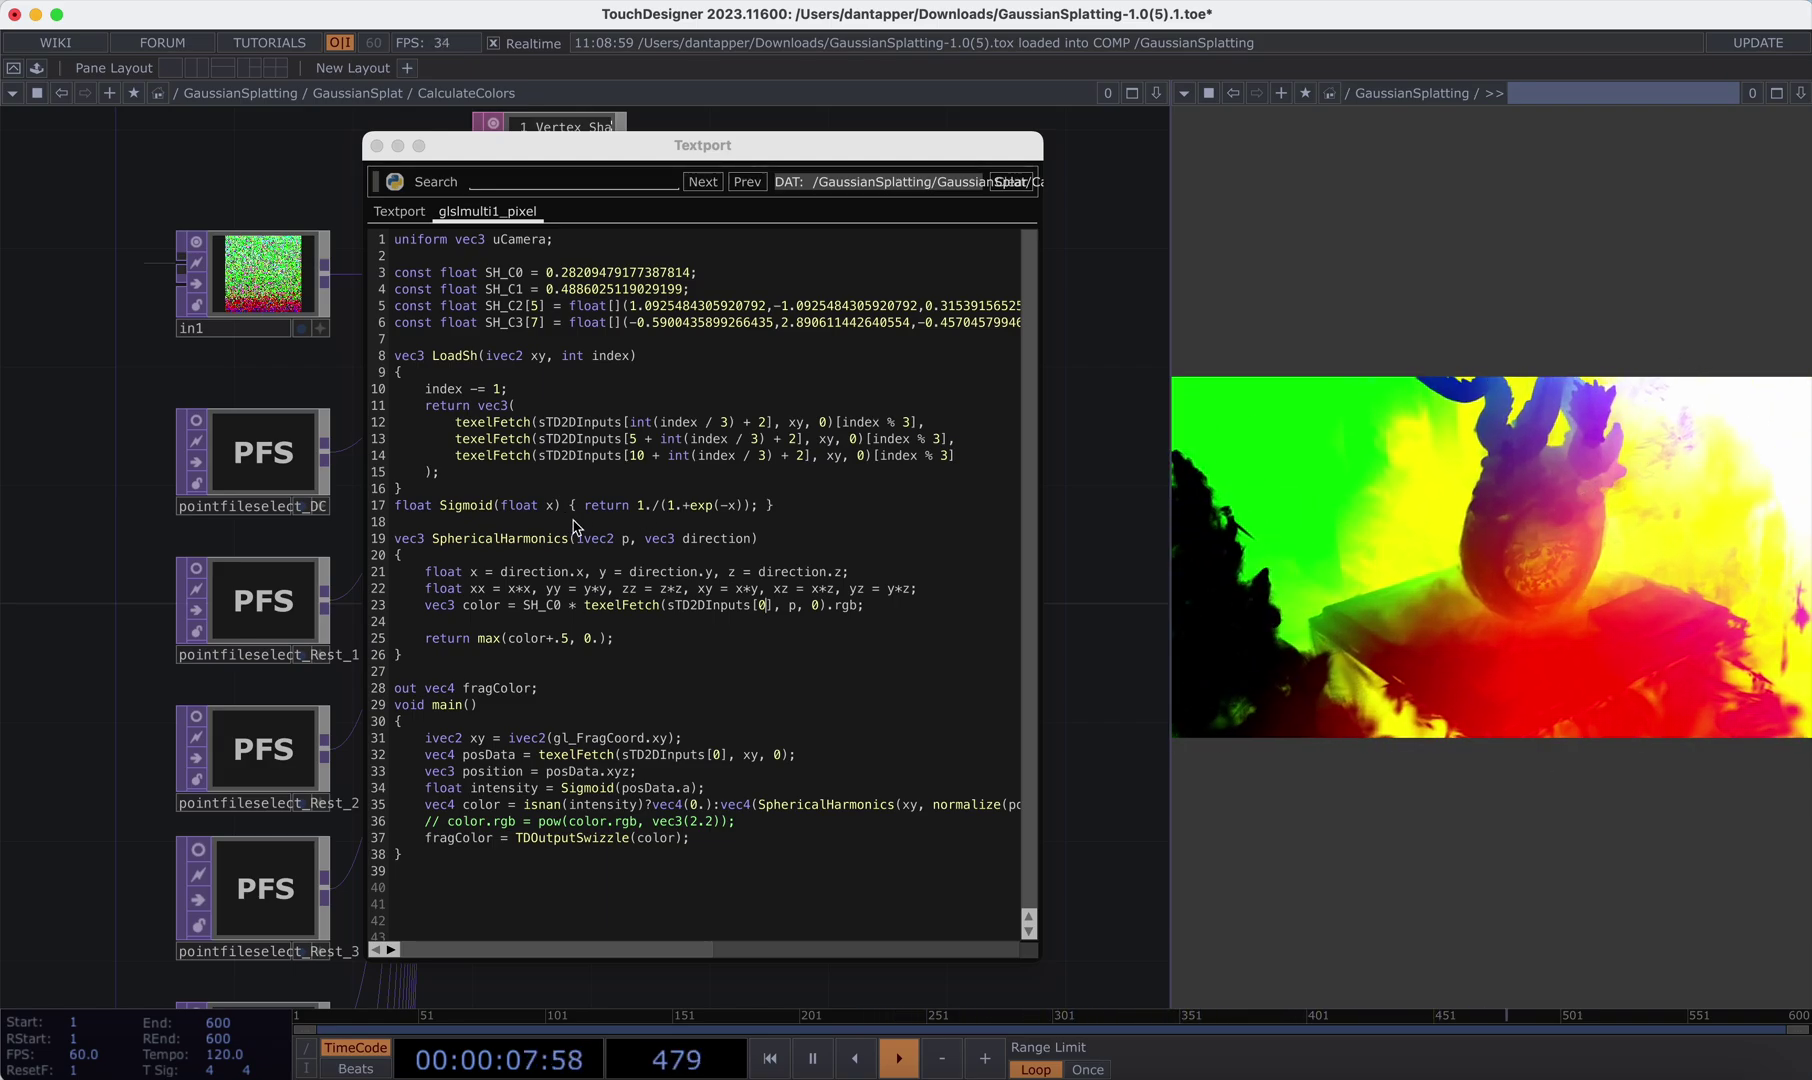
- Change the base-colour texture index to sTD2DInputs[2] and apply the edit
click(770, 608)
key(BackSpace)
text(2)
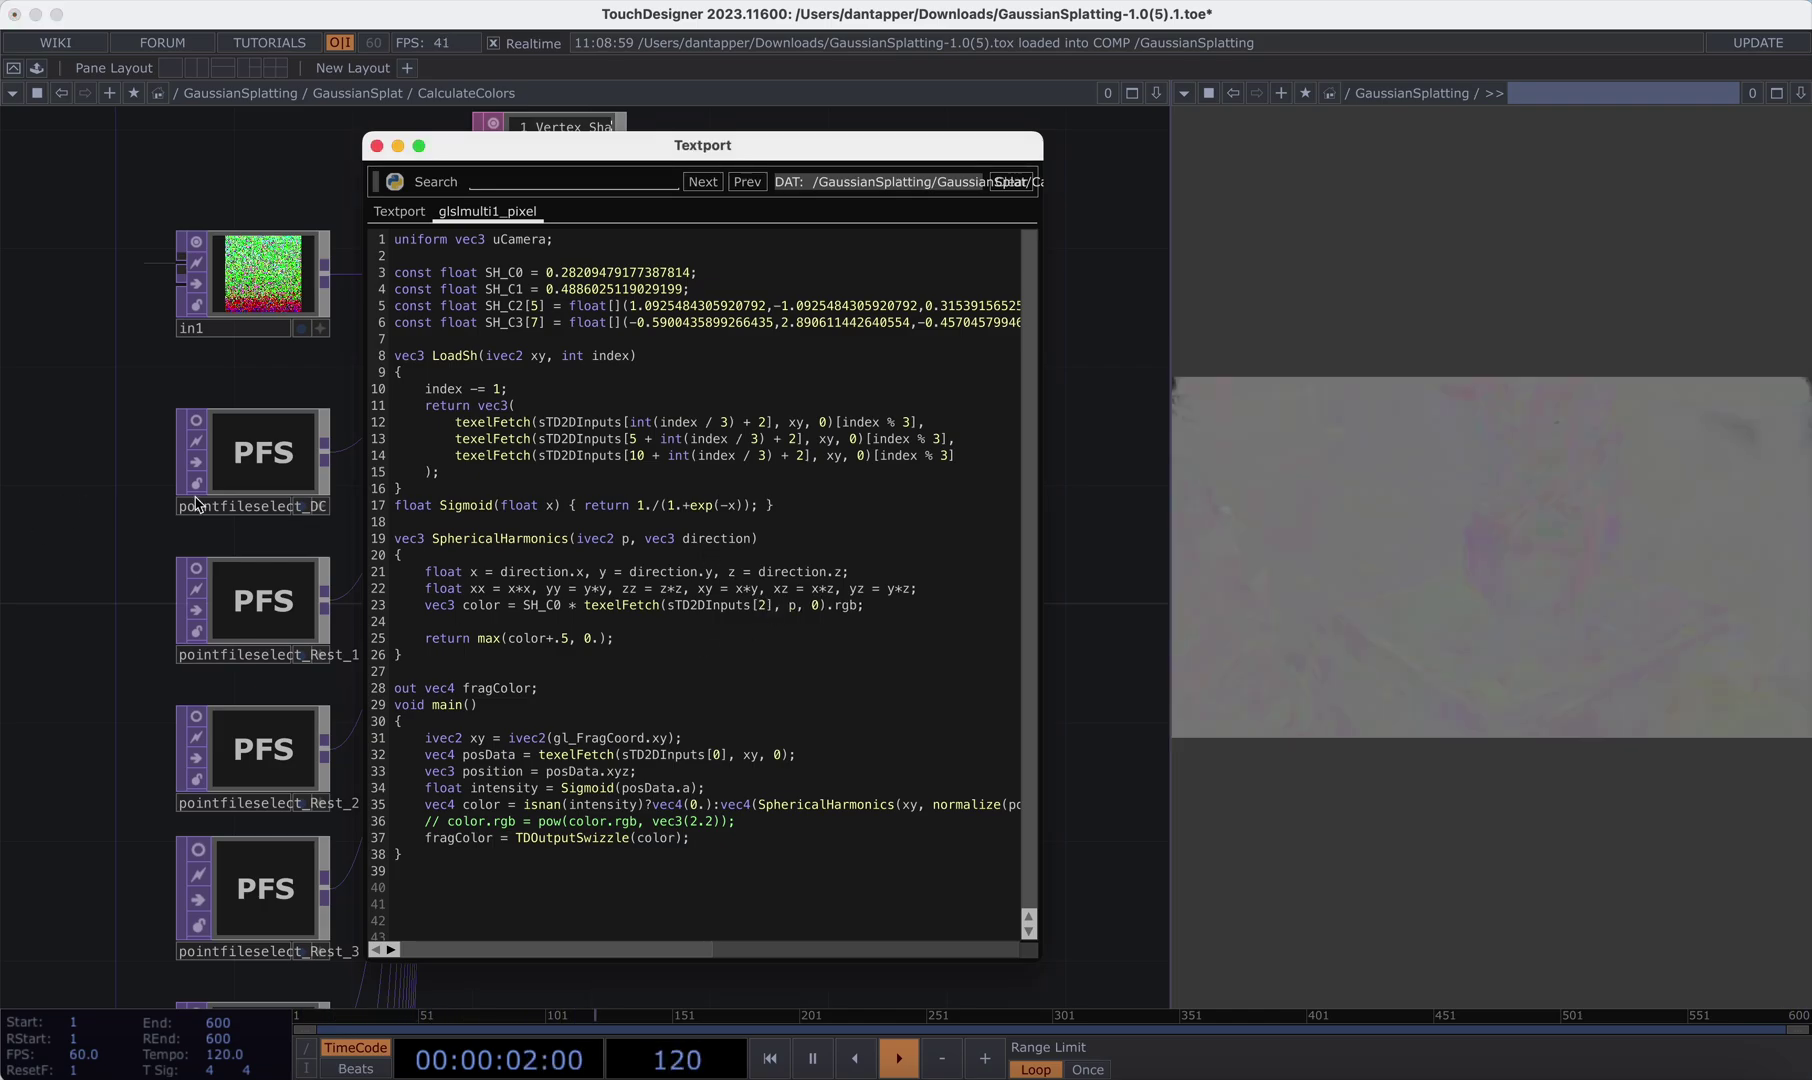
click(1413, 615)
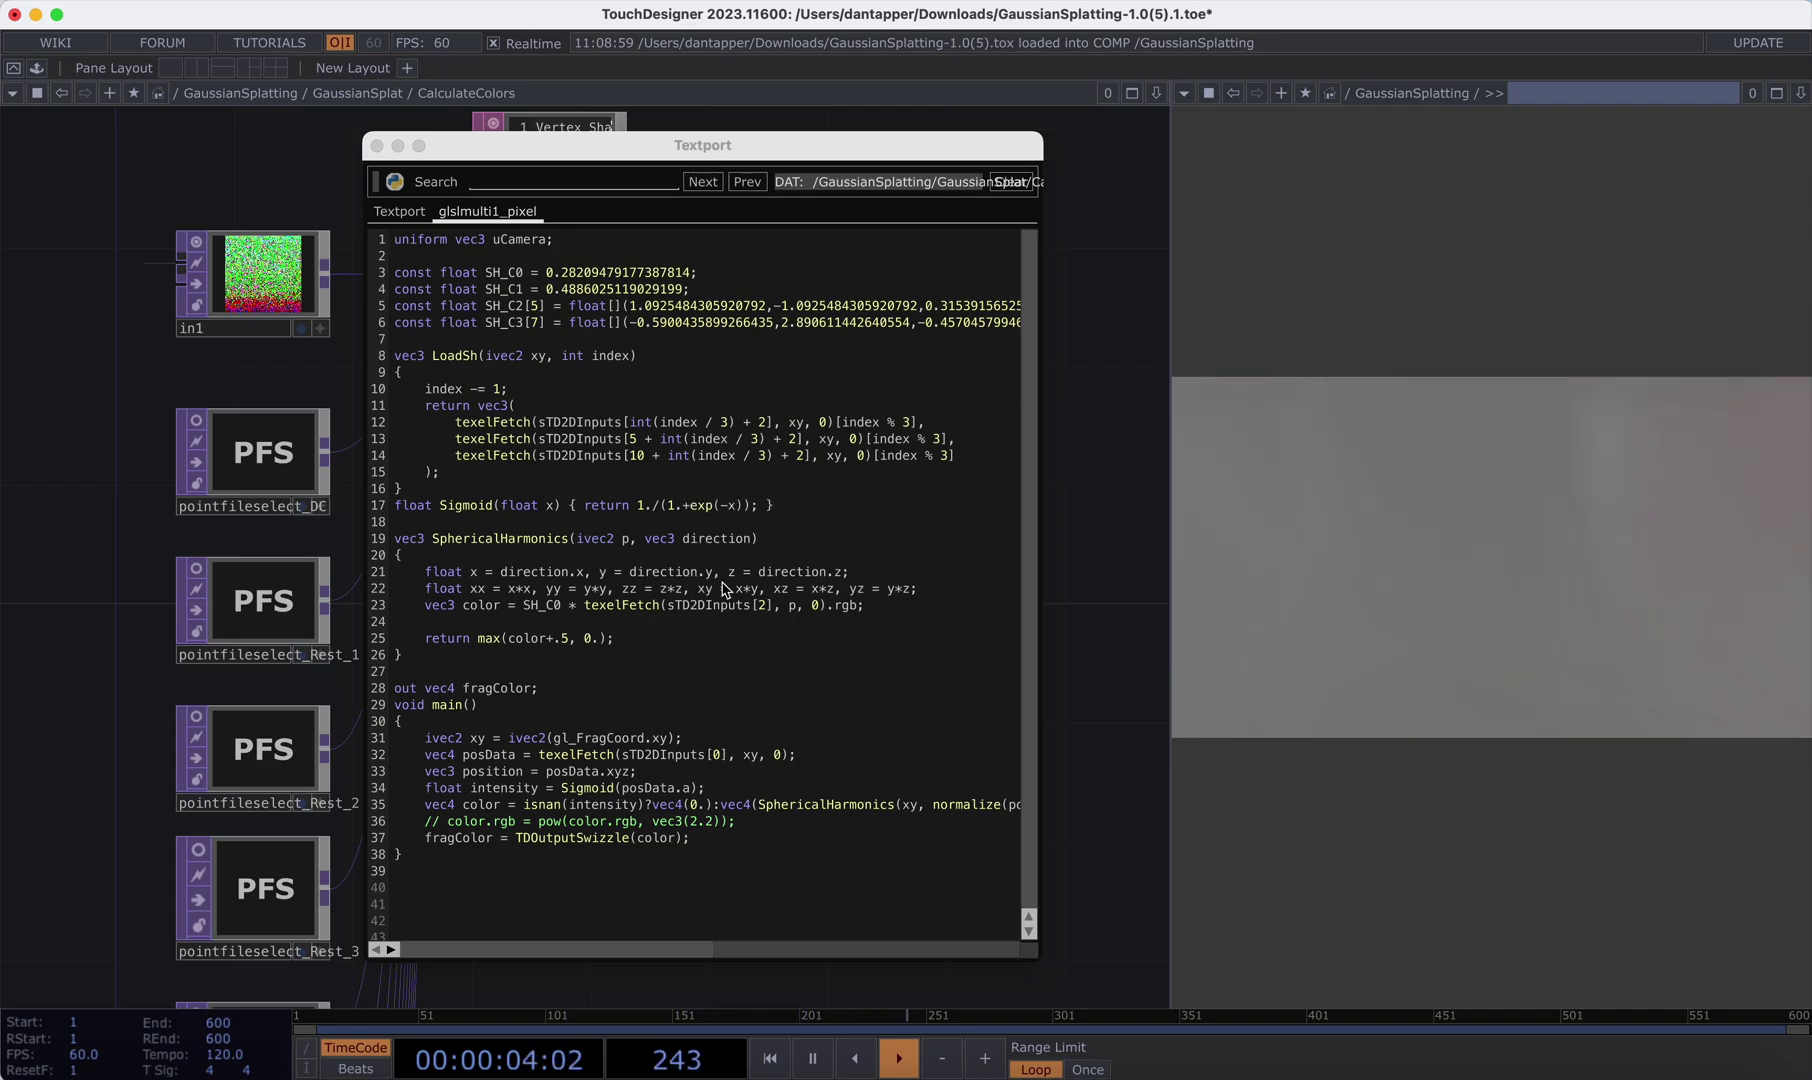
click(765, 607)
- Change line 23's base colour texture back to sTD2DInputs[1] and apply it
key(BackSpace)
text(1)
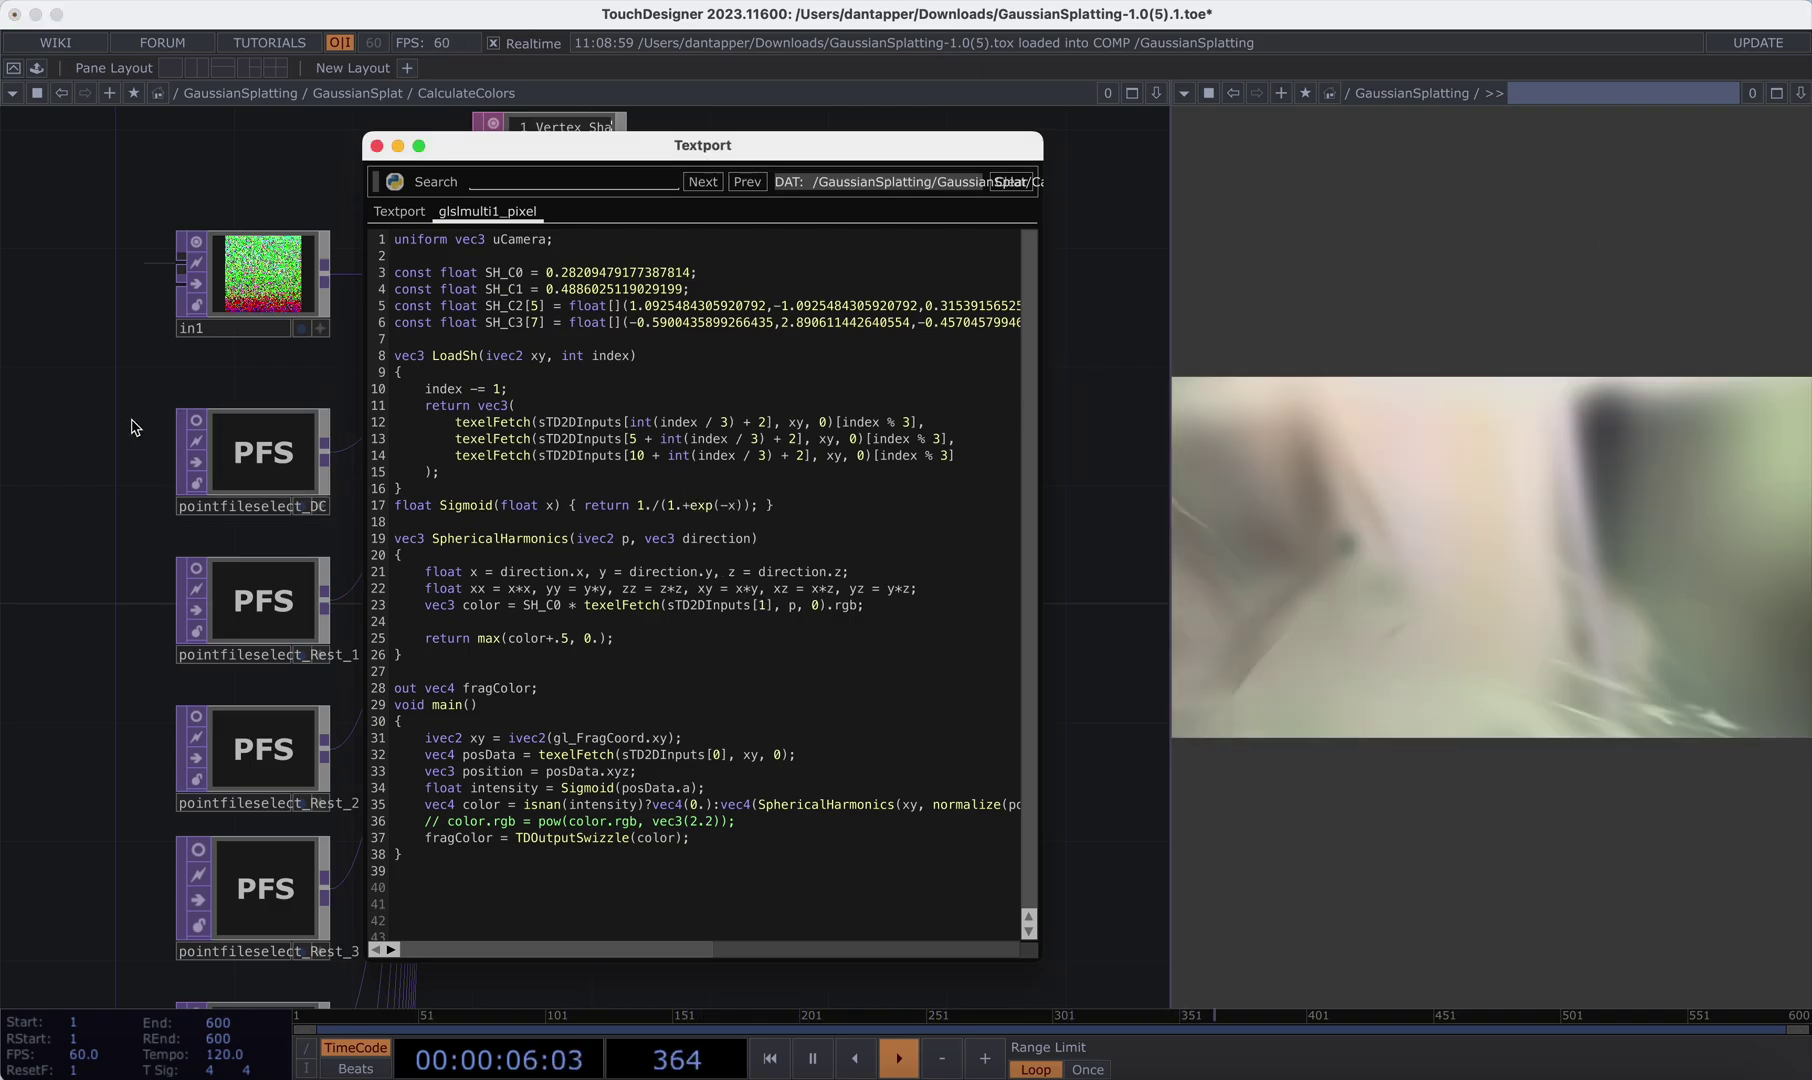
click(142, 422)
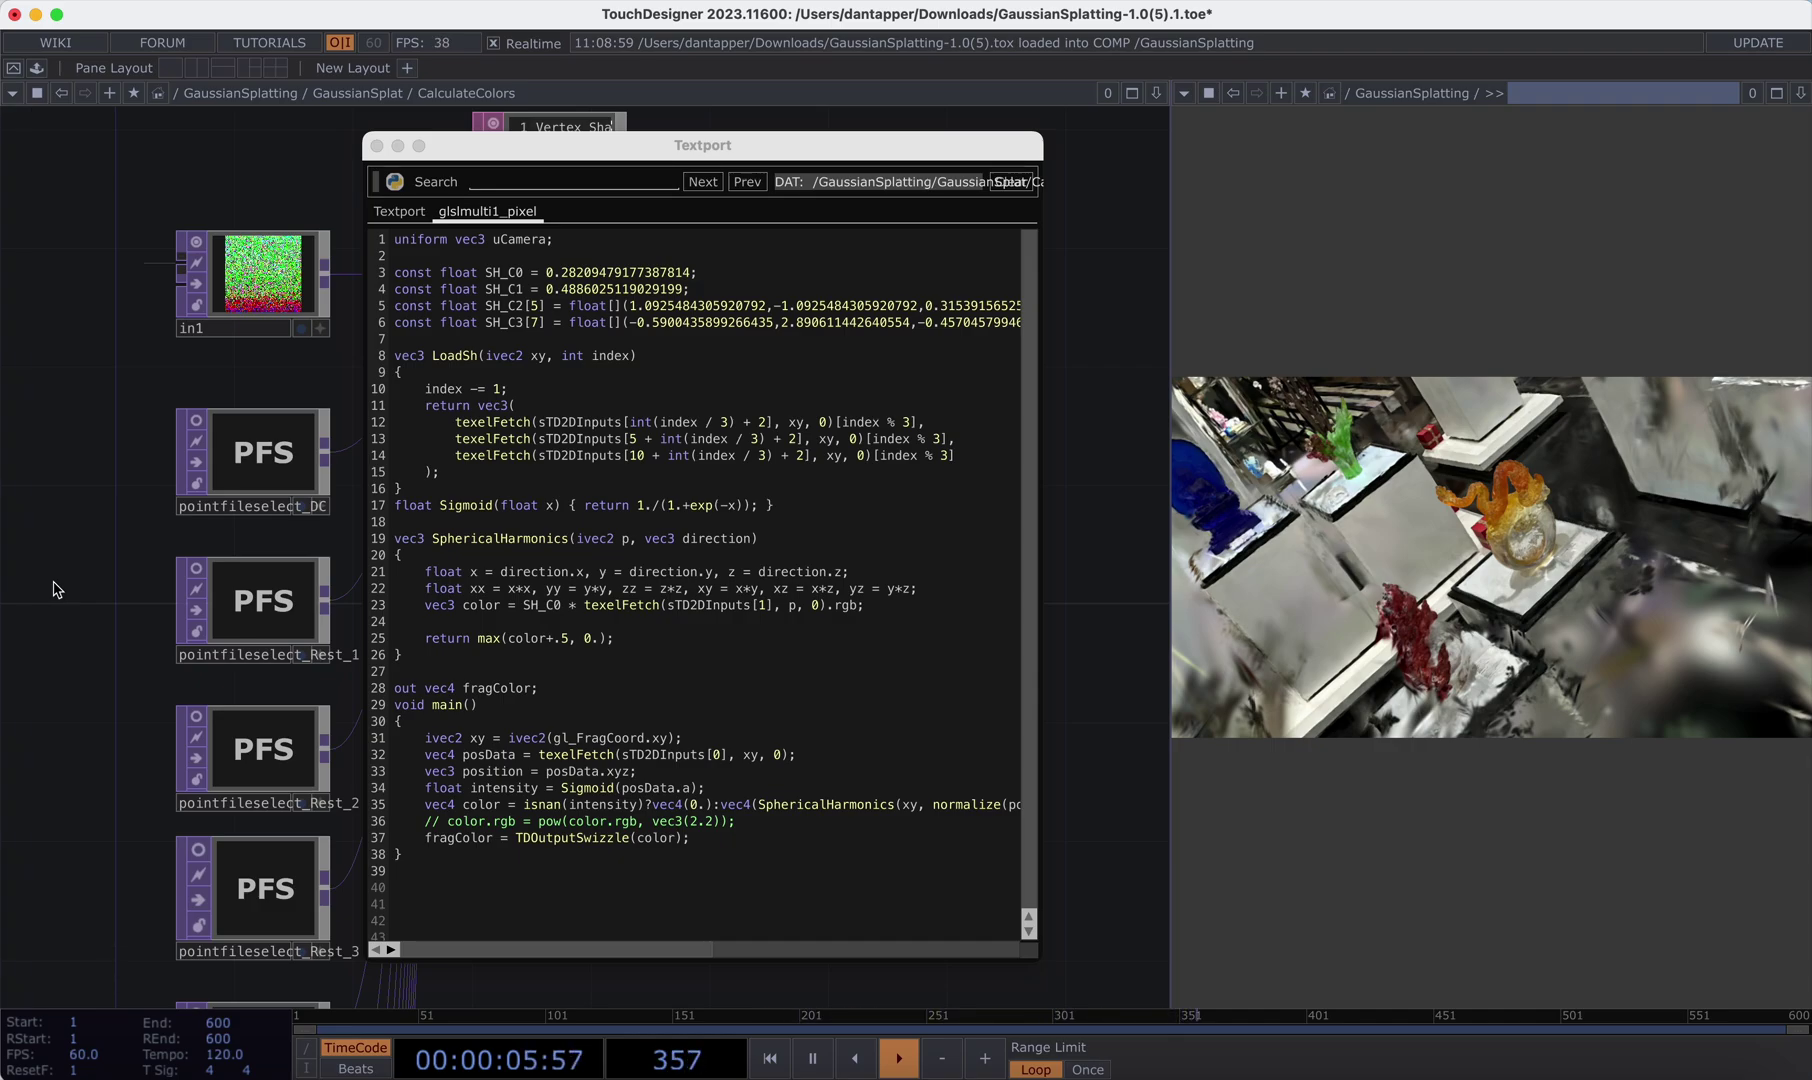
- Undo to bring back harmonics lines 24–36, delete them again, and view the splat from the side
click(880, 606)
key(super+z)
key(super+z)
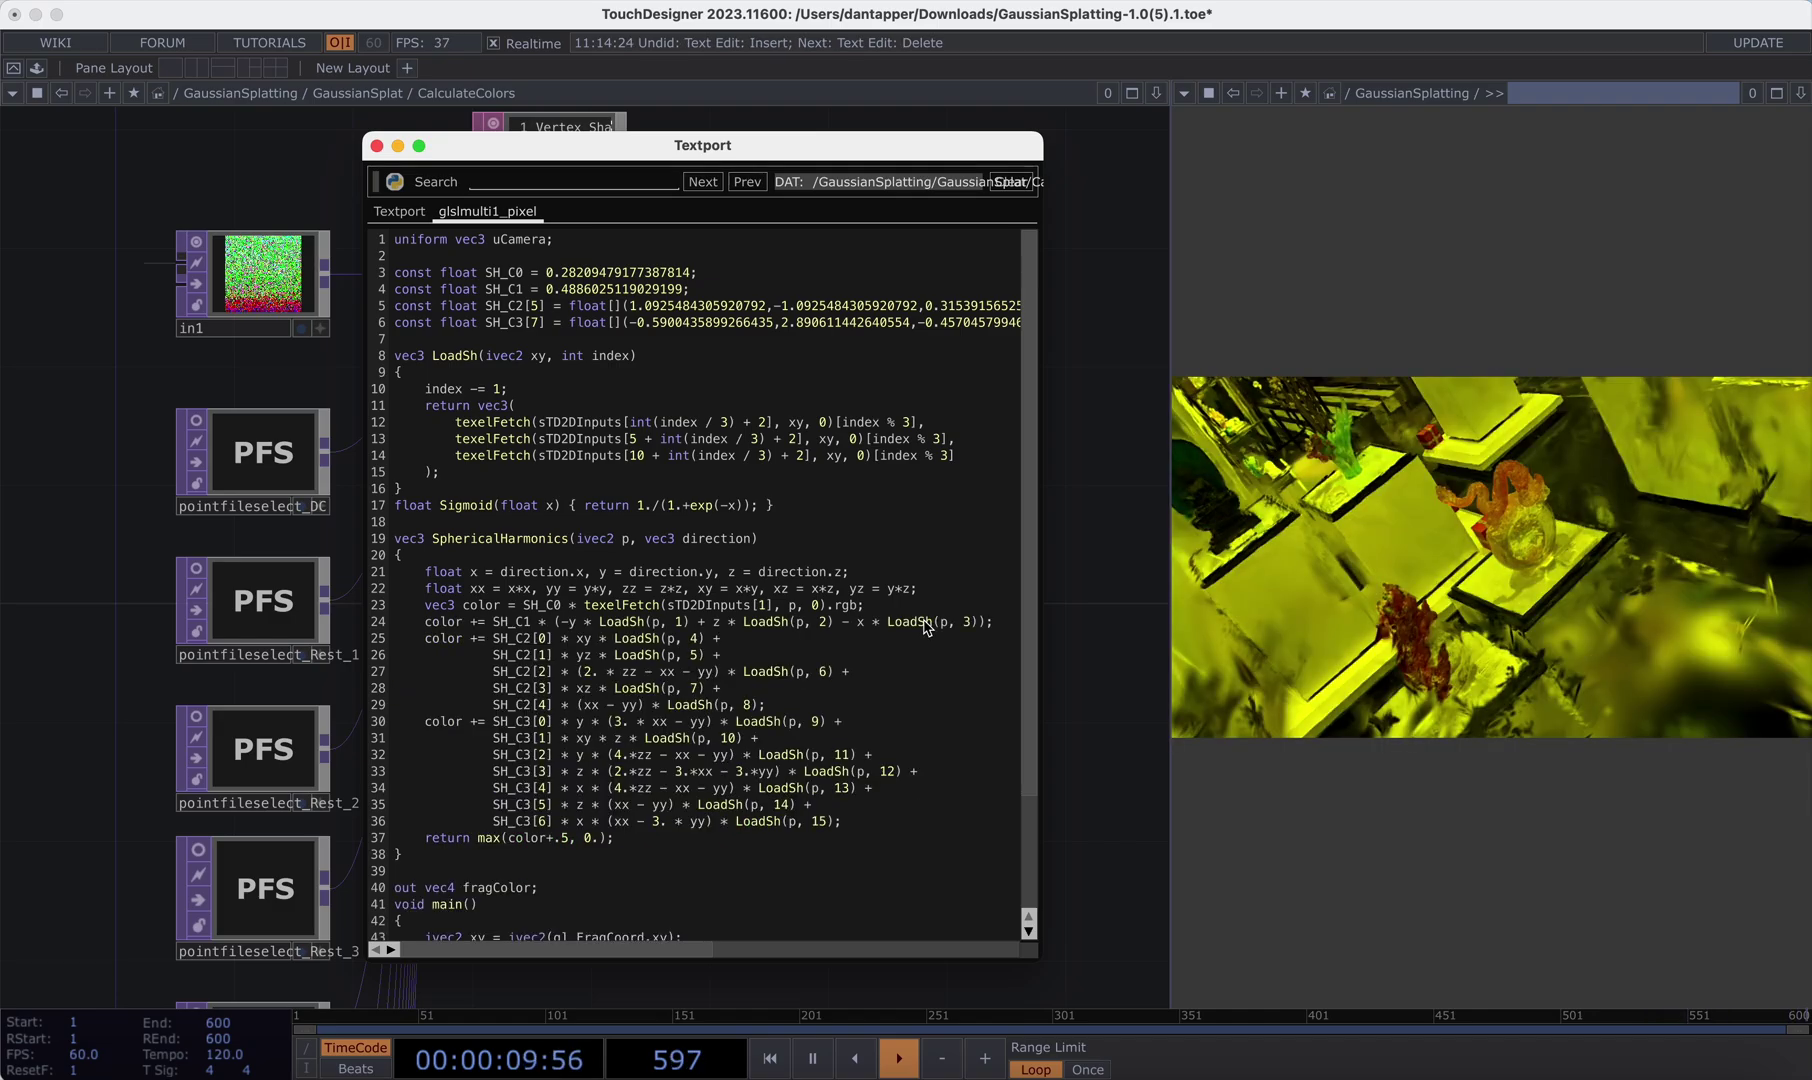
drag(424, 621, 942, 828)
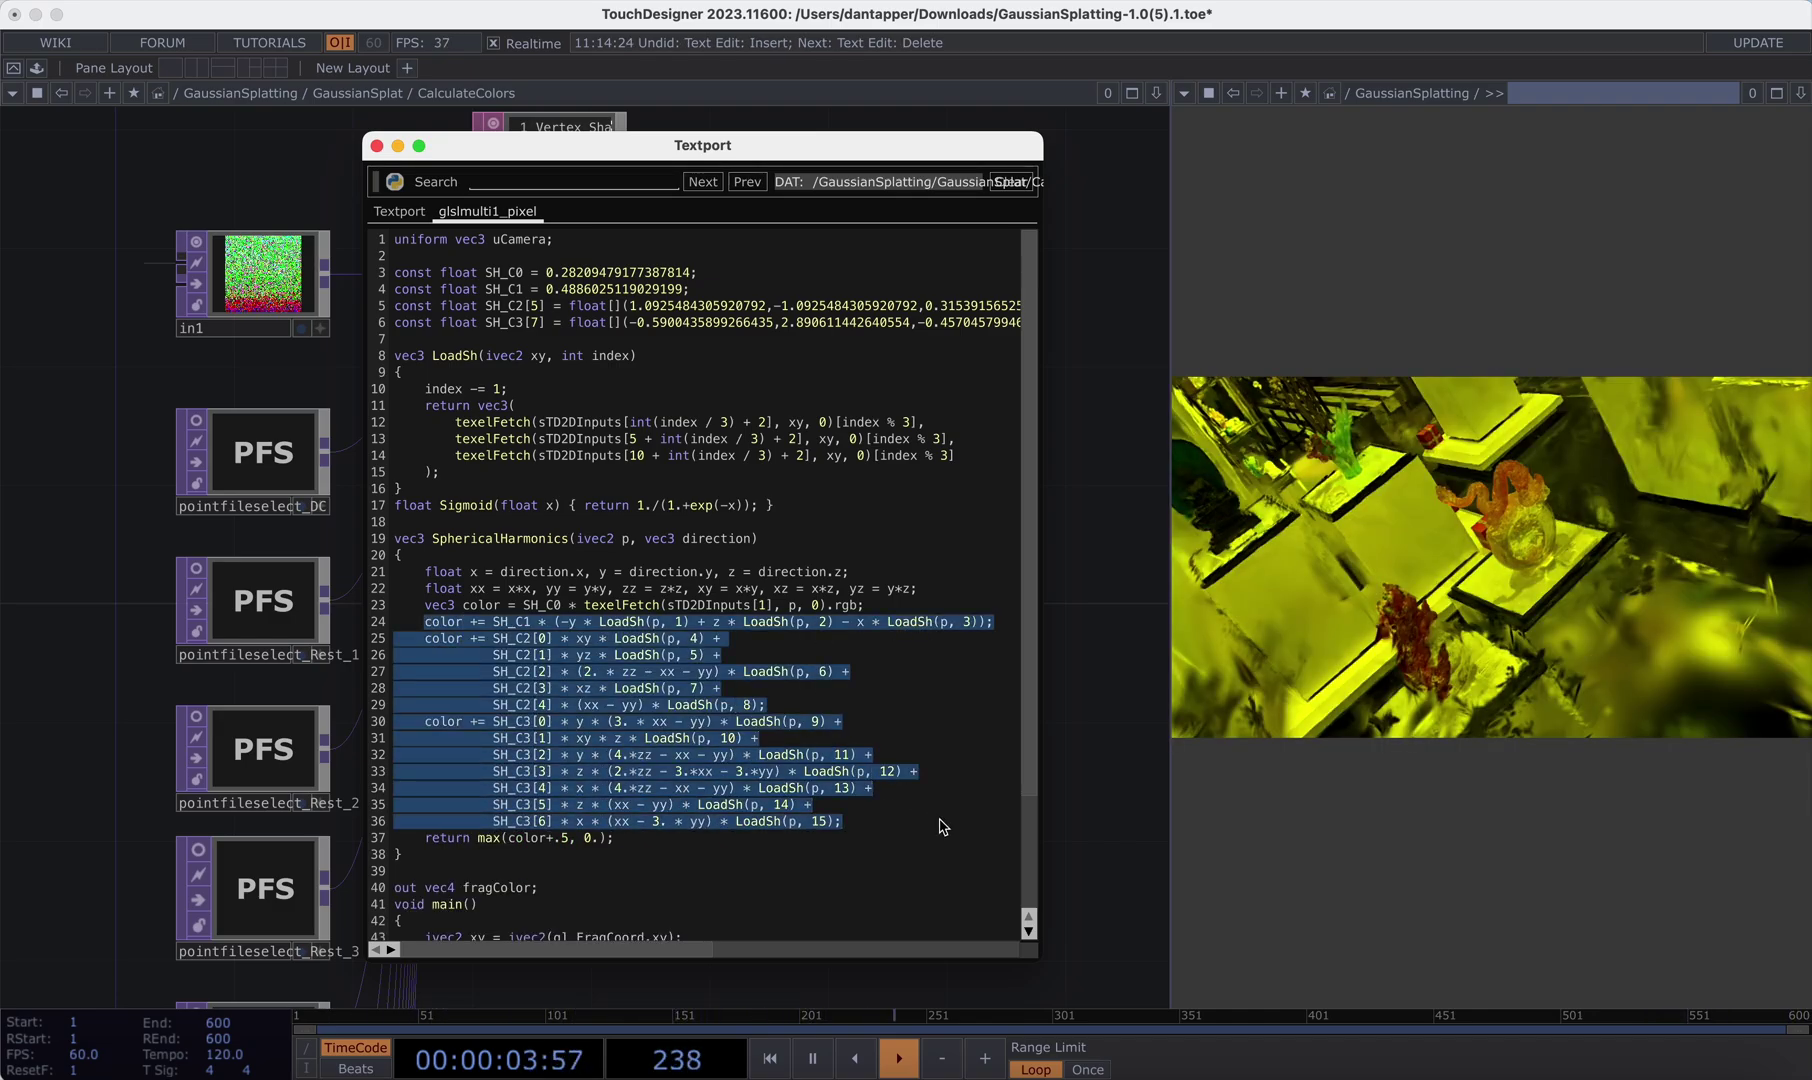
key(Return)
click(1080, 548)
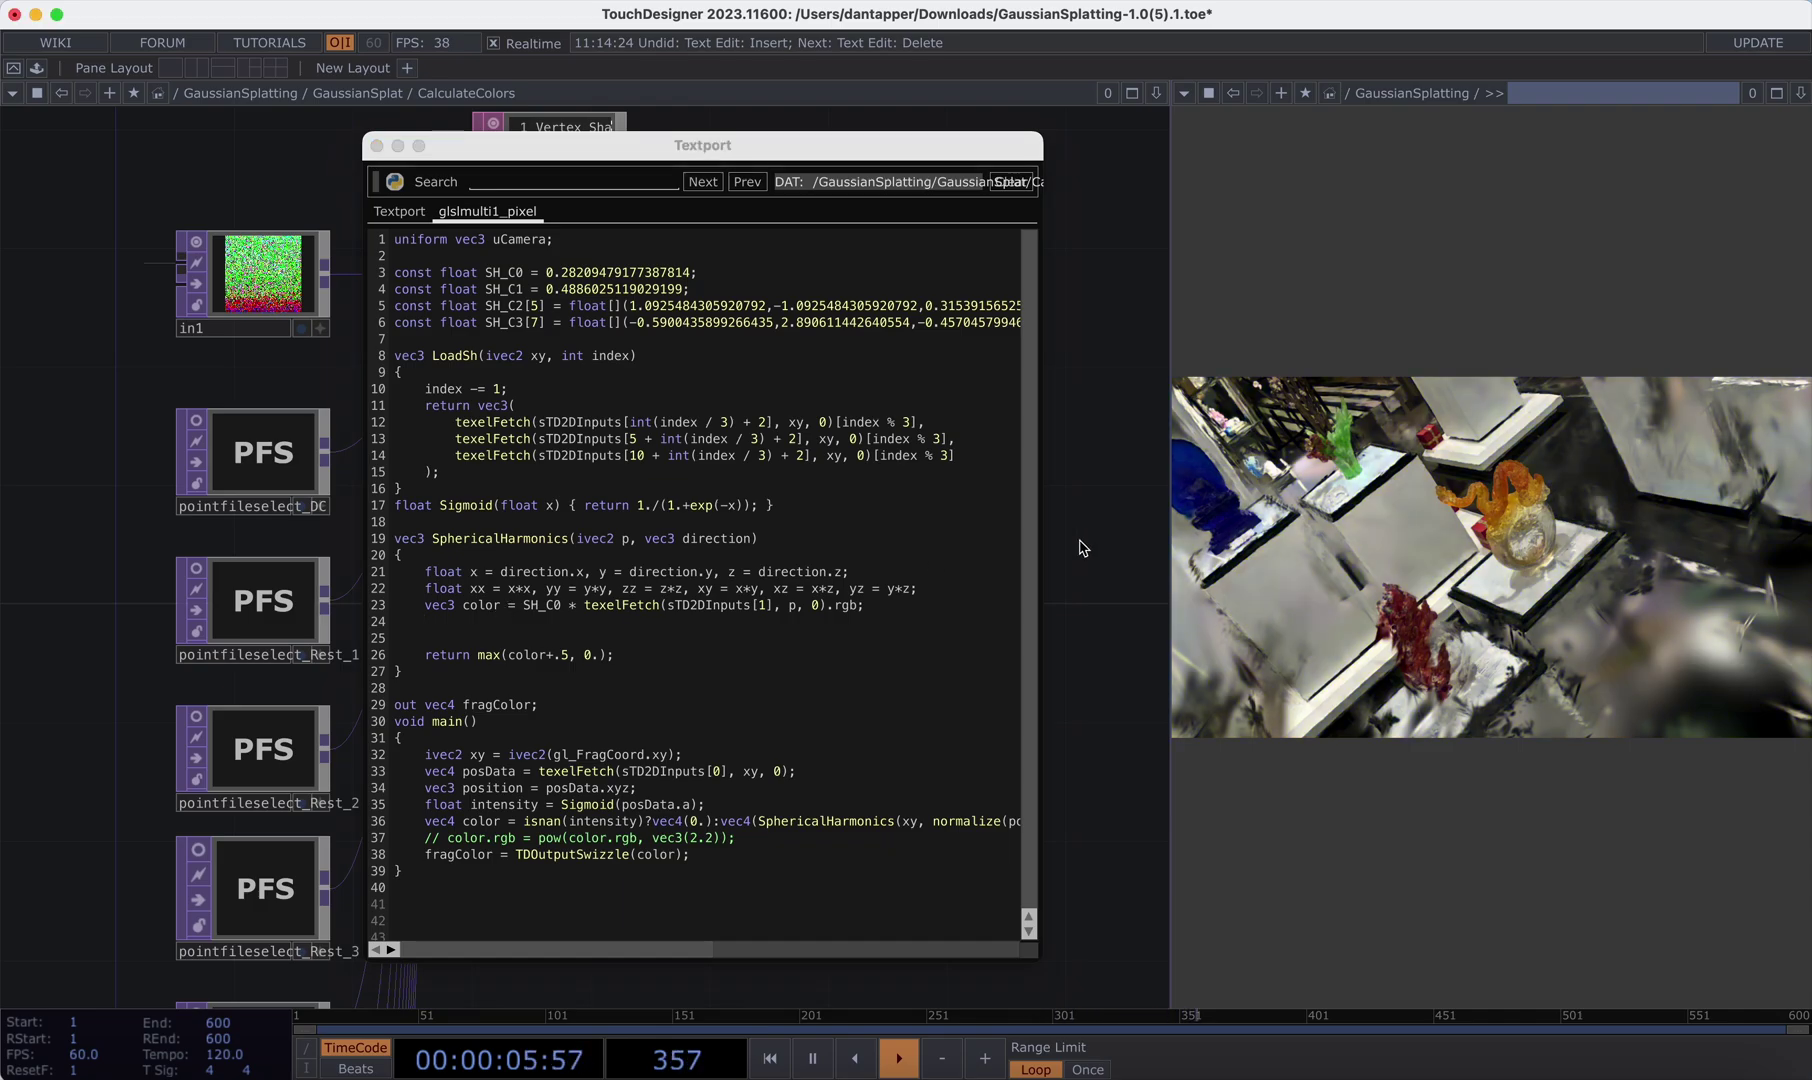
click(580, 622)
drag(426, 606, 896, 610)
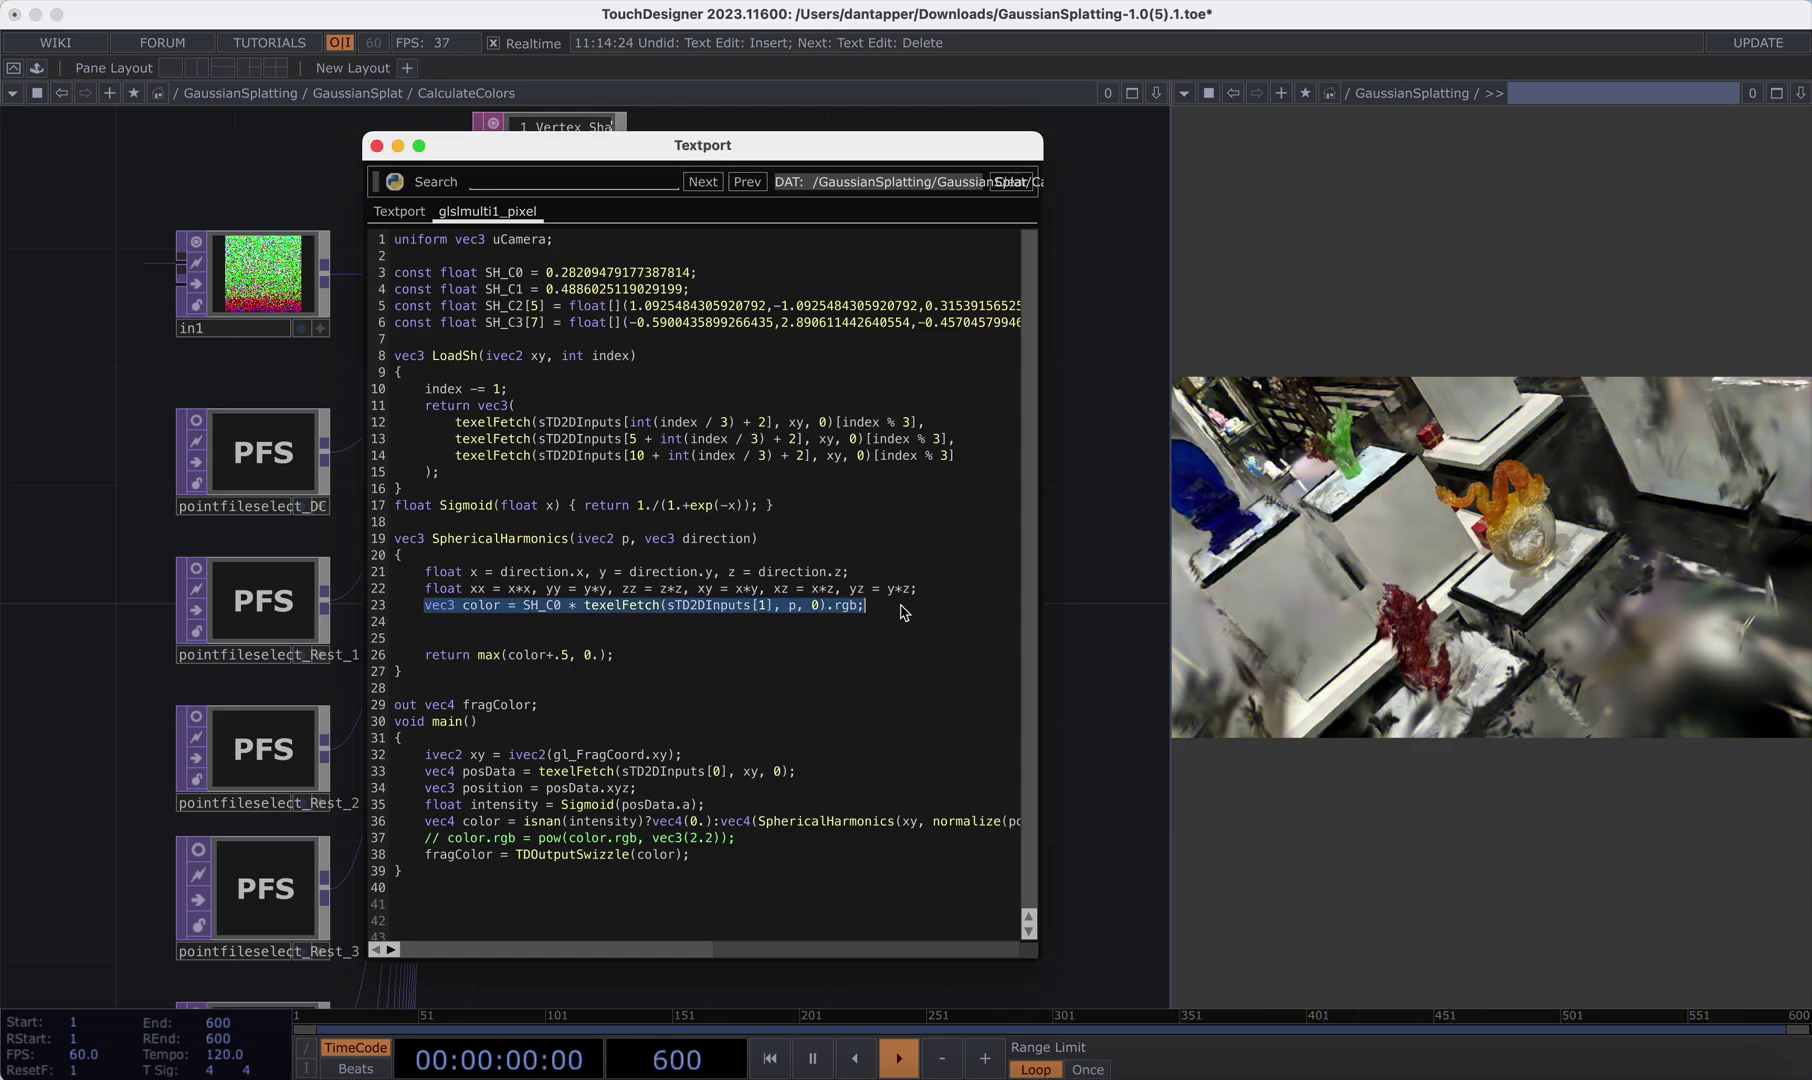
drag(1547, 602, 1667, 530)
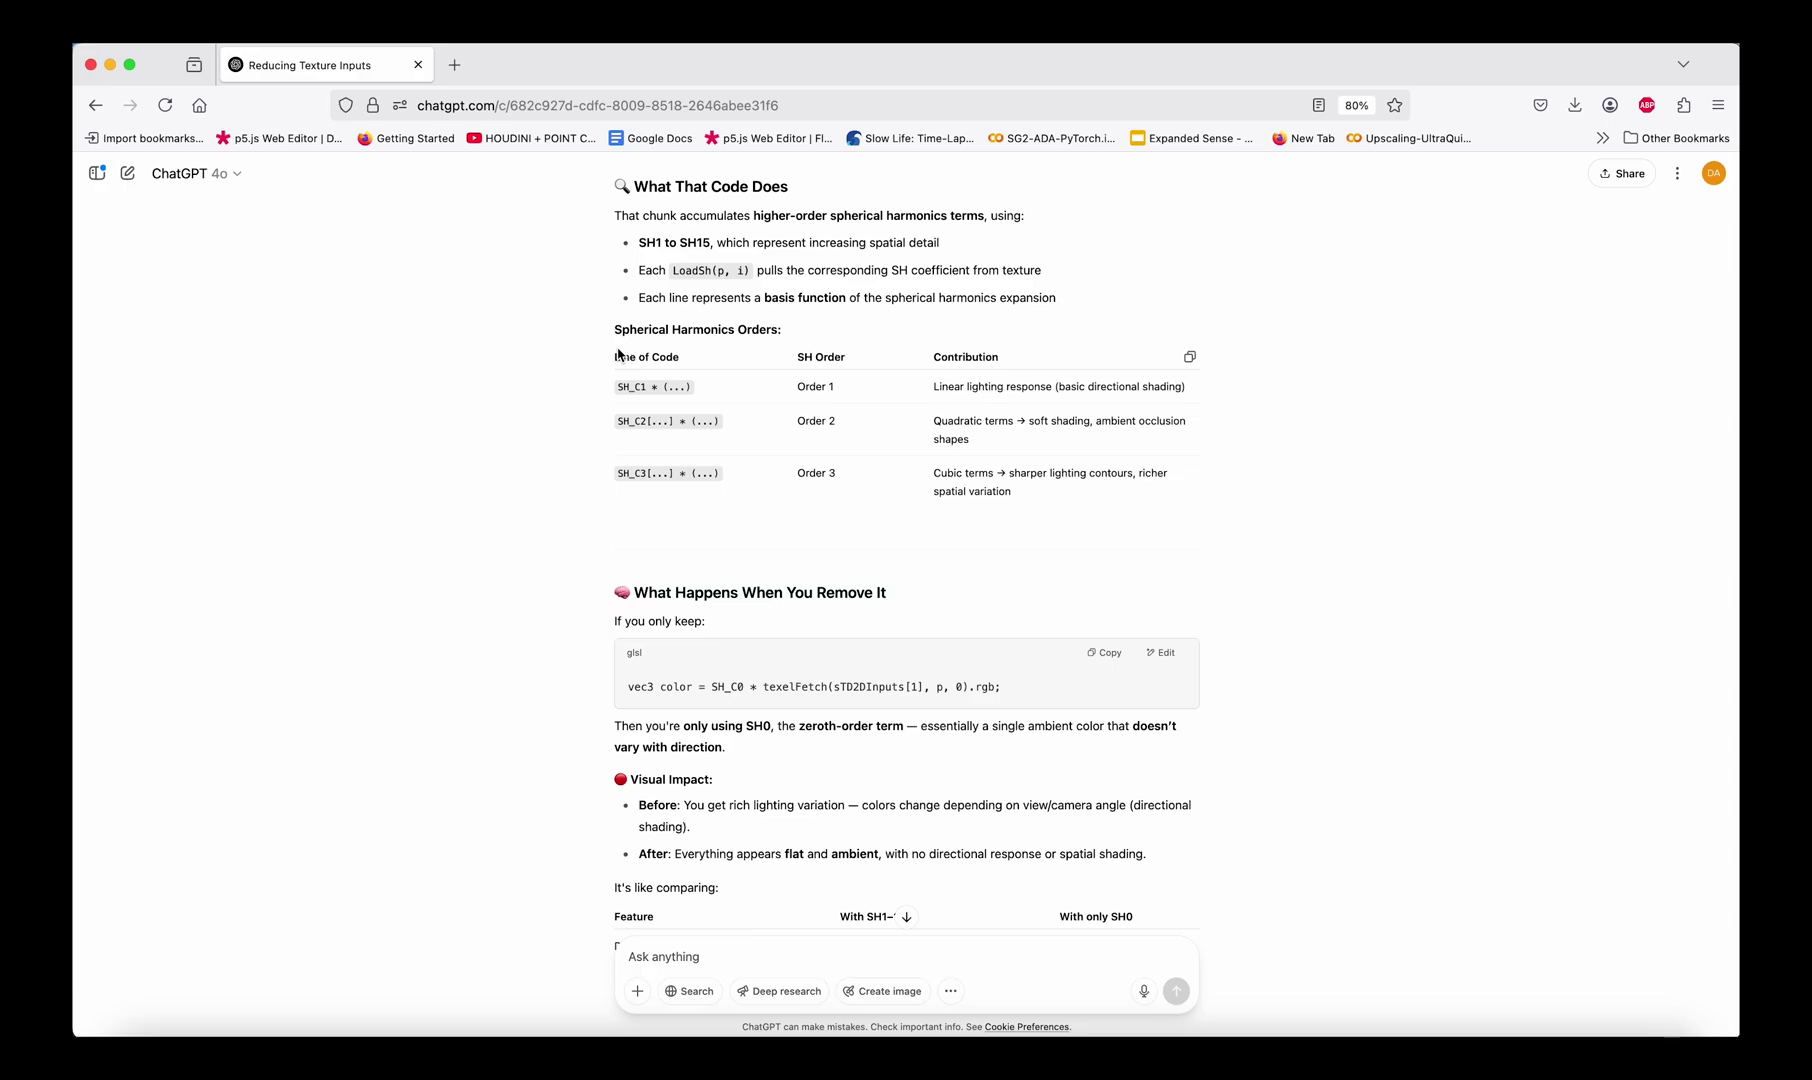
- Read the ChatGPT reply about dropping SH1–15, then go up to the GaussianSplat network
scroll(599, 530, down, 5)
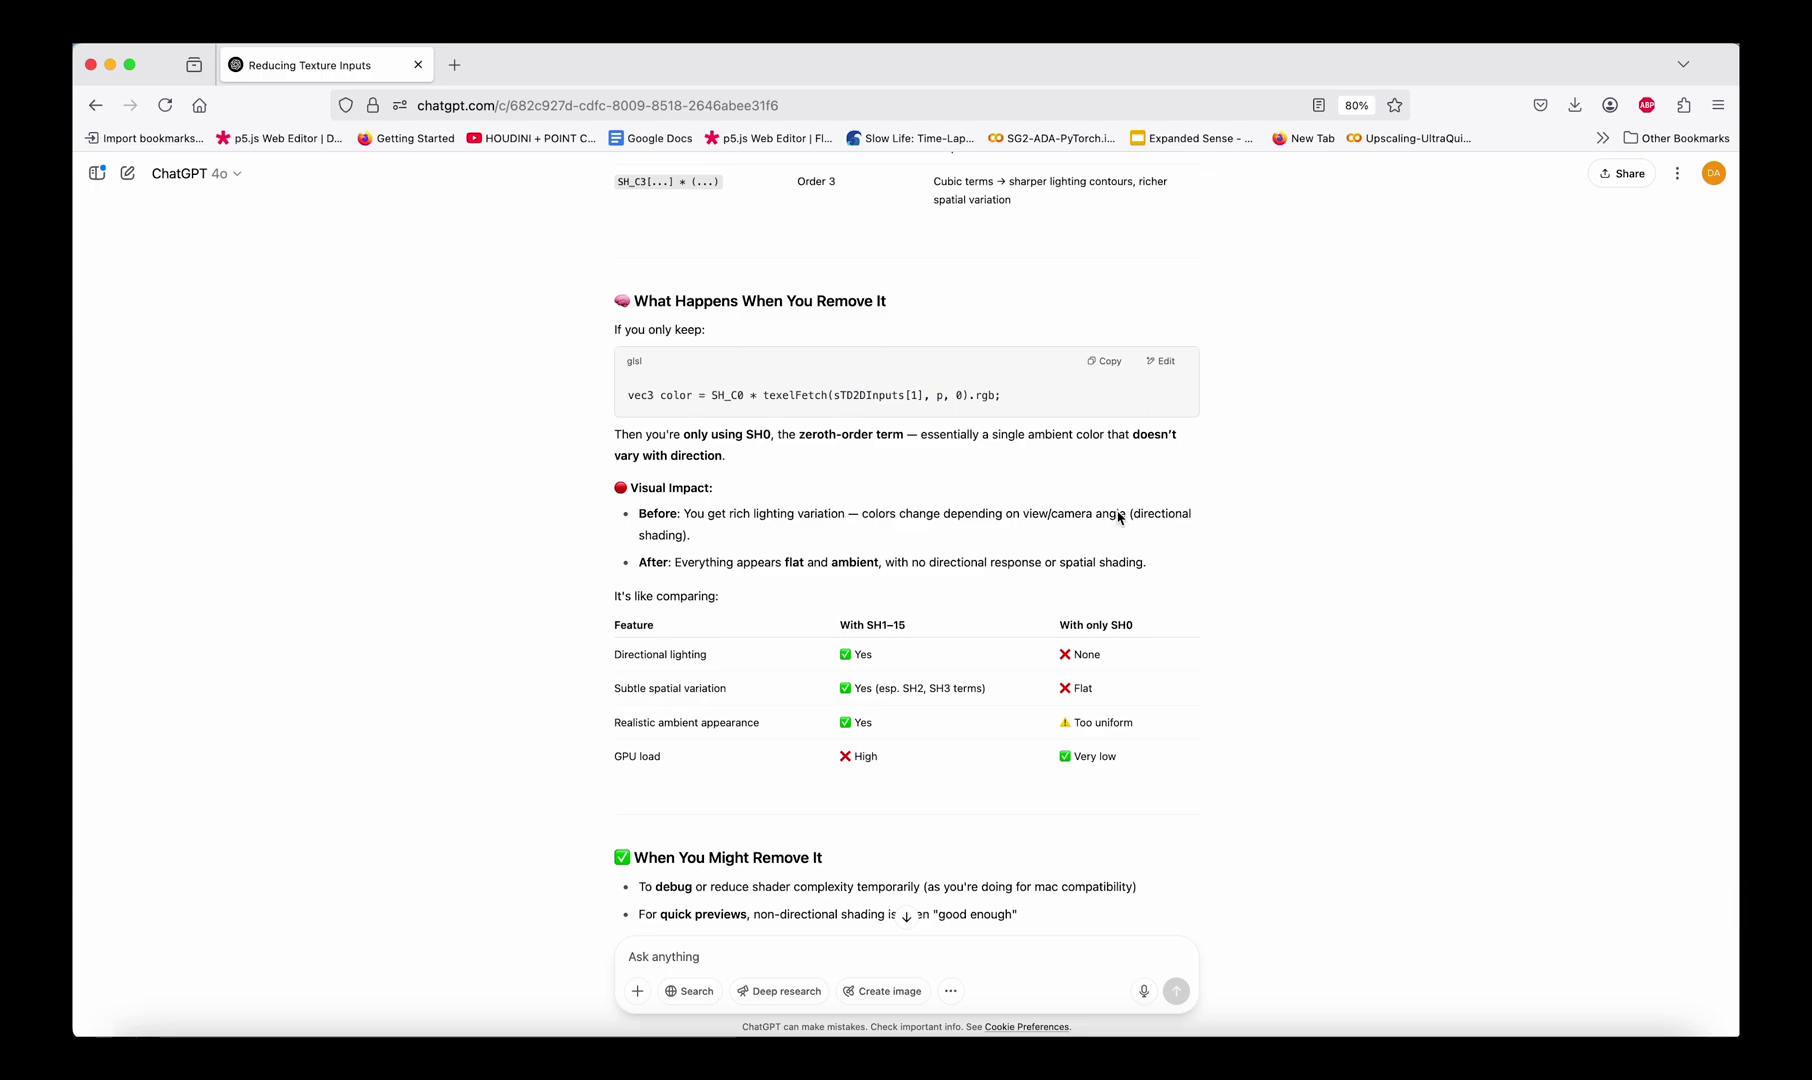
scroll(1118, 517, down, 1)
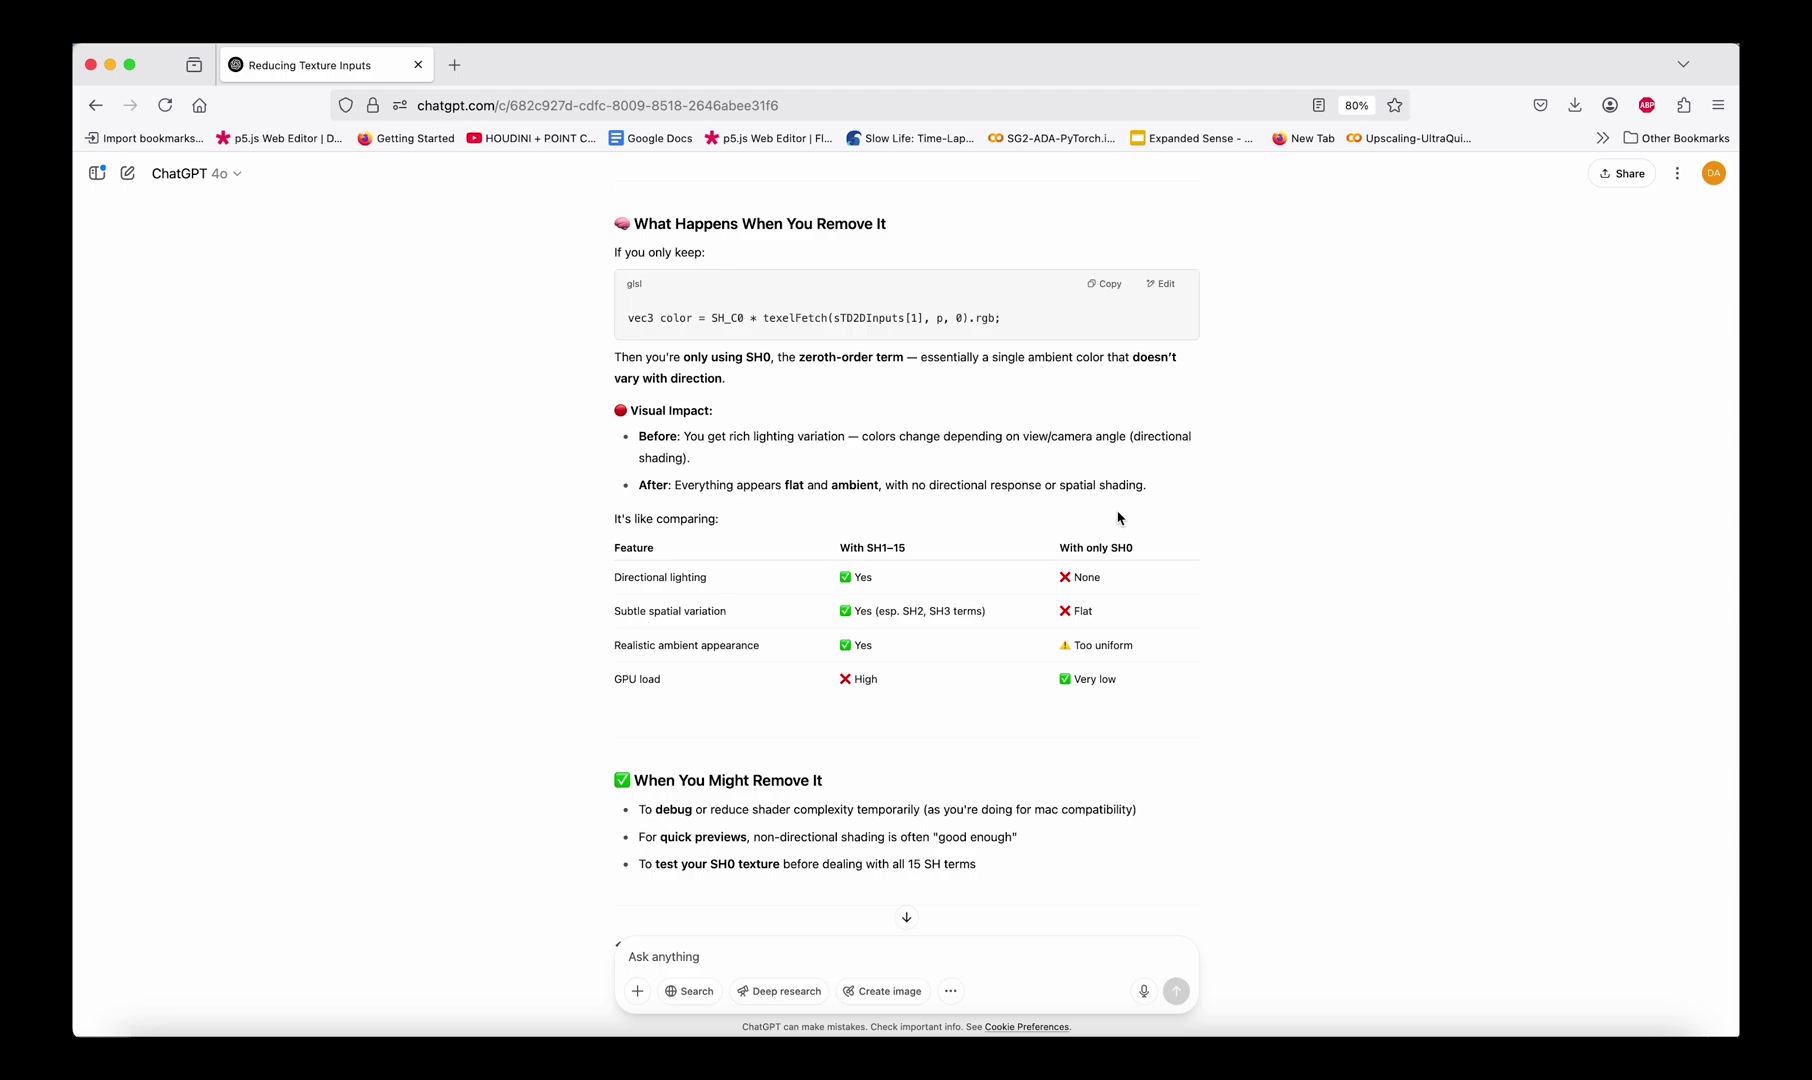
scroll(1118, 517, down, 5)
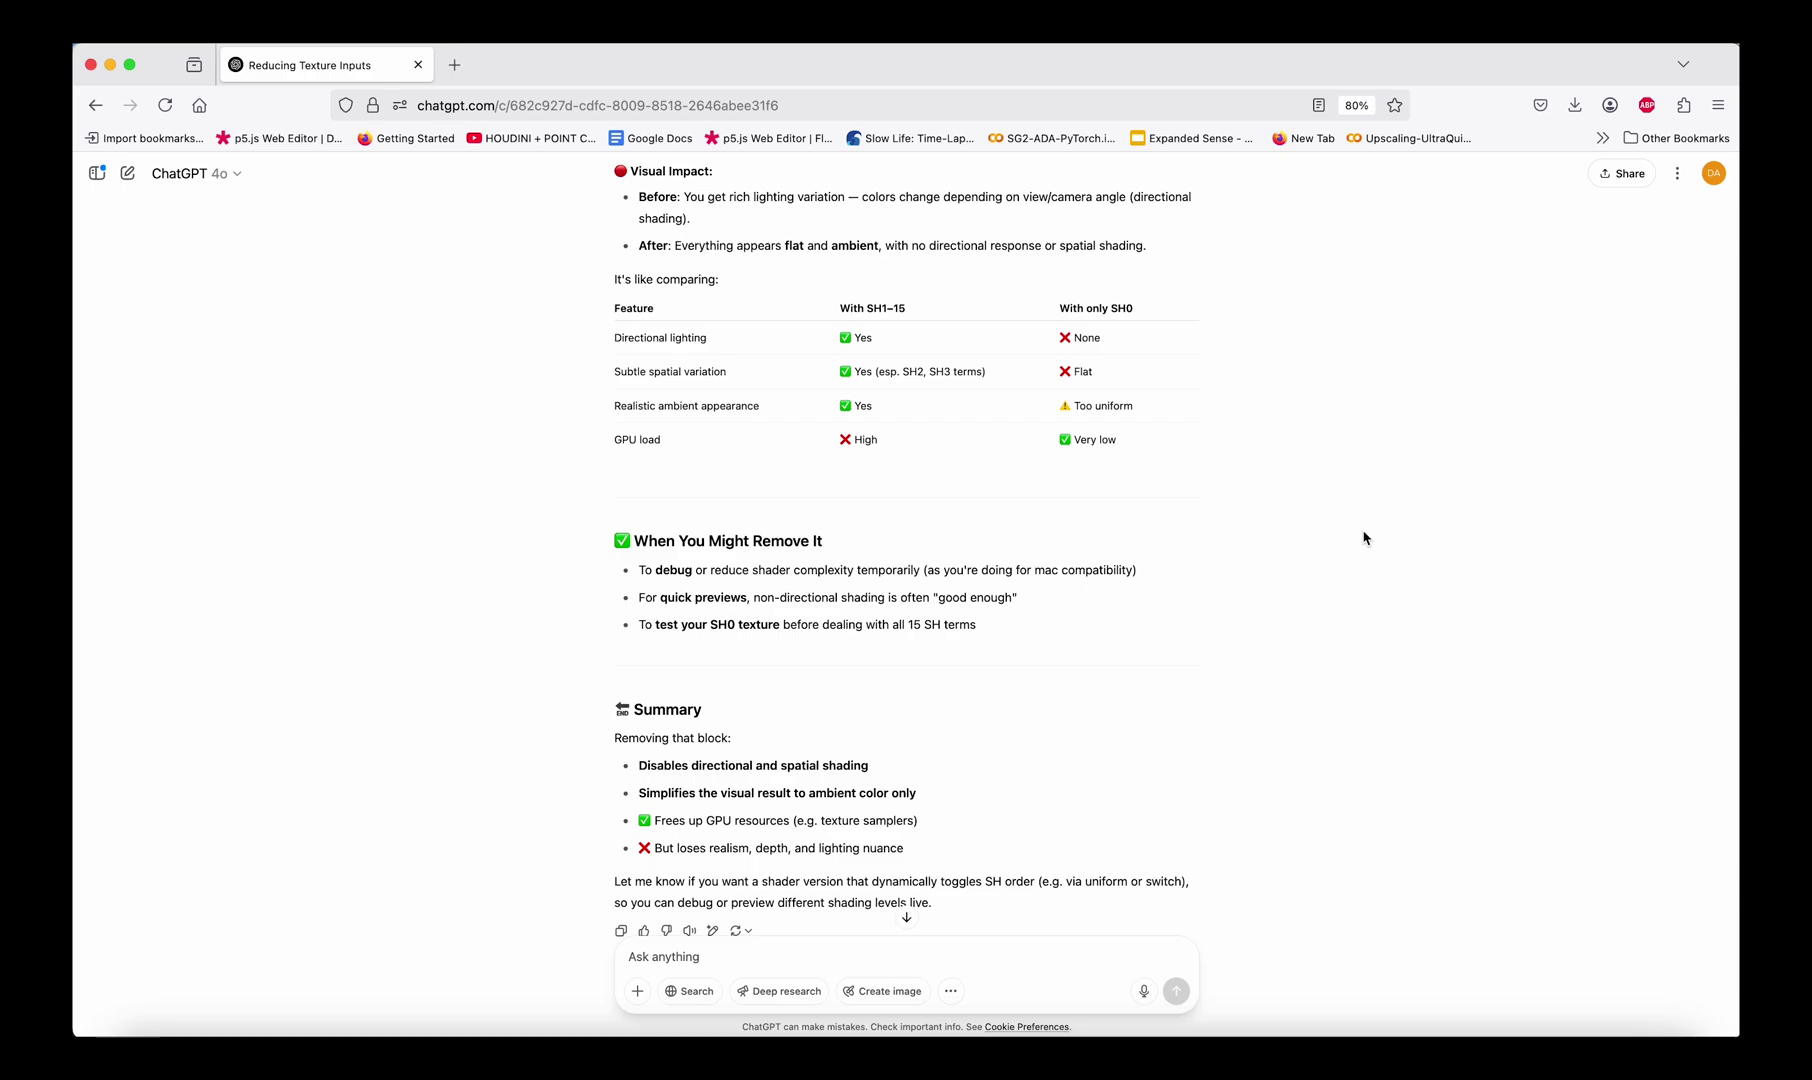
scroll(1363, 538, down, 2)
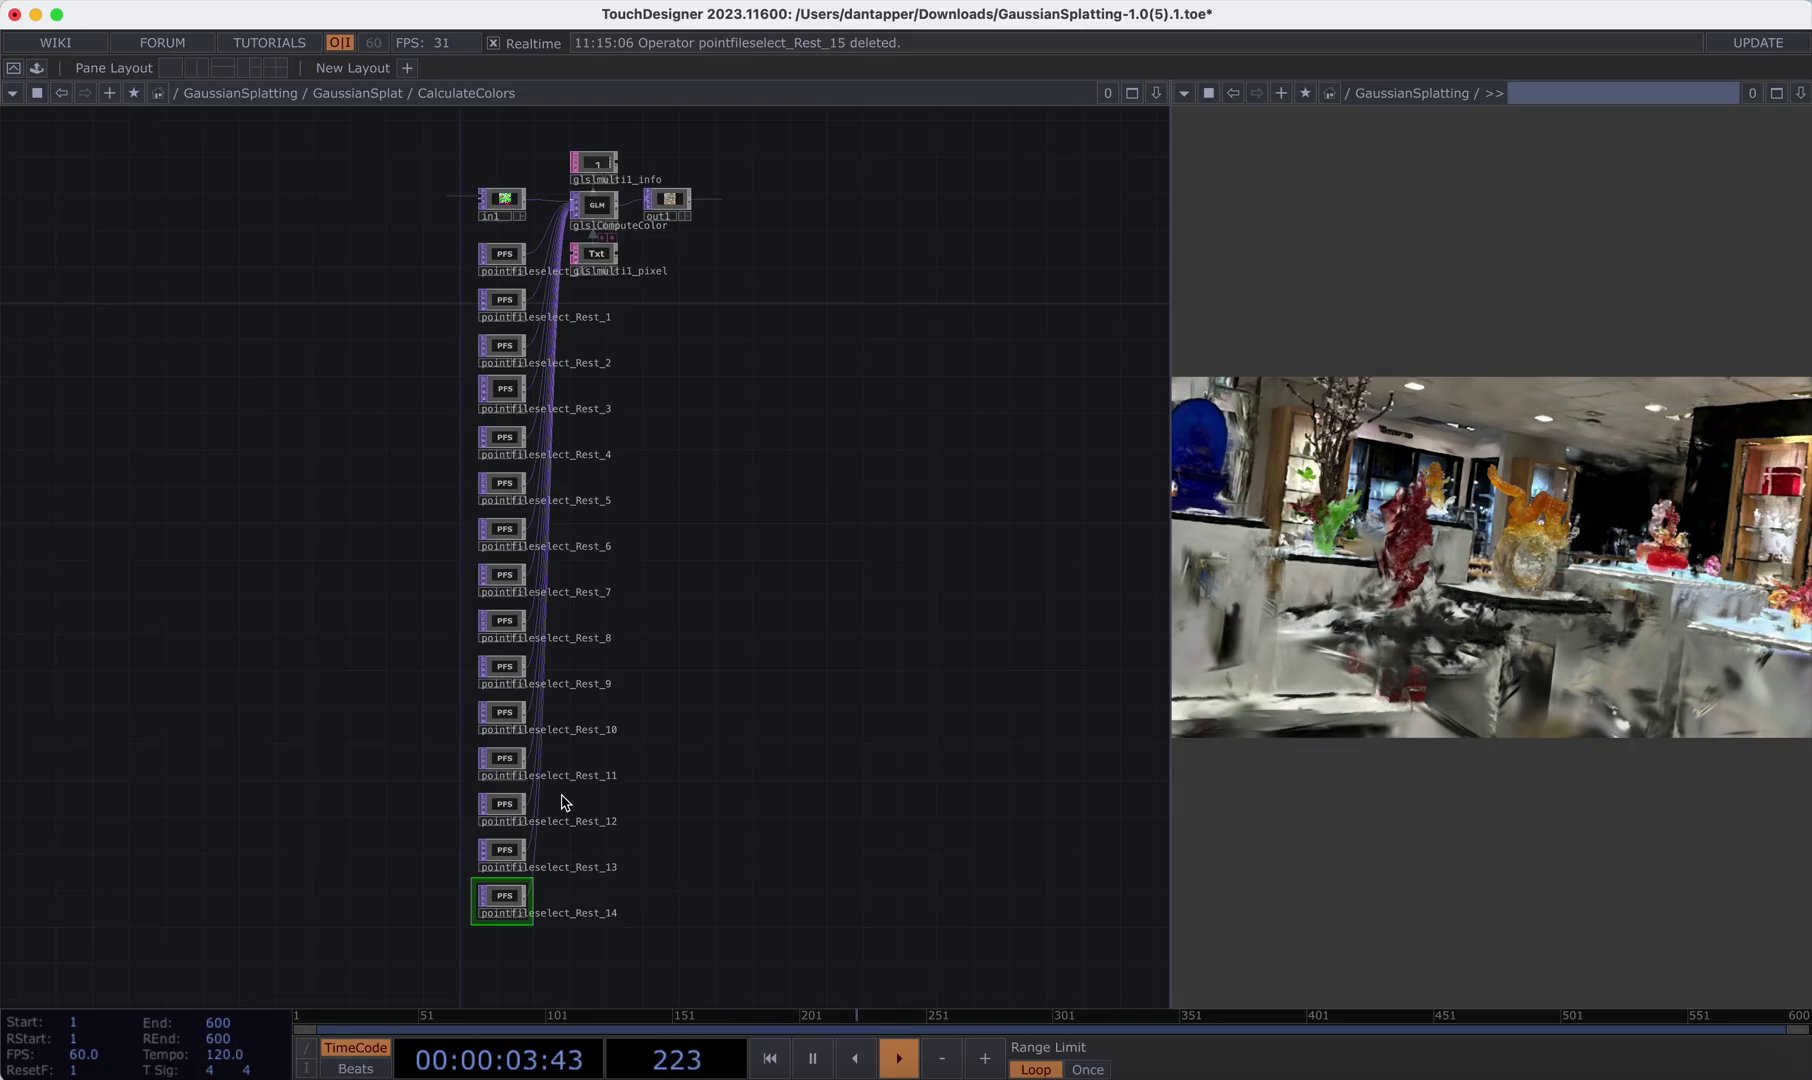
key(u)
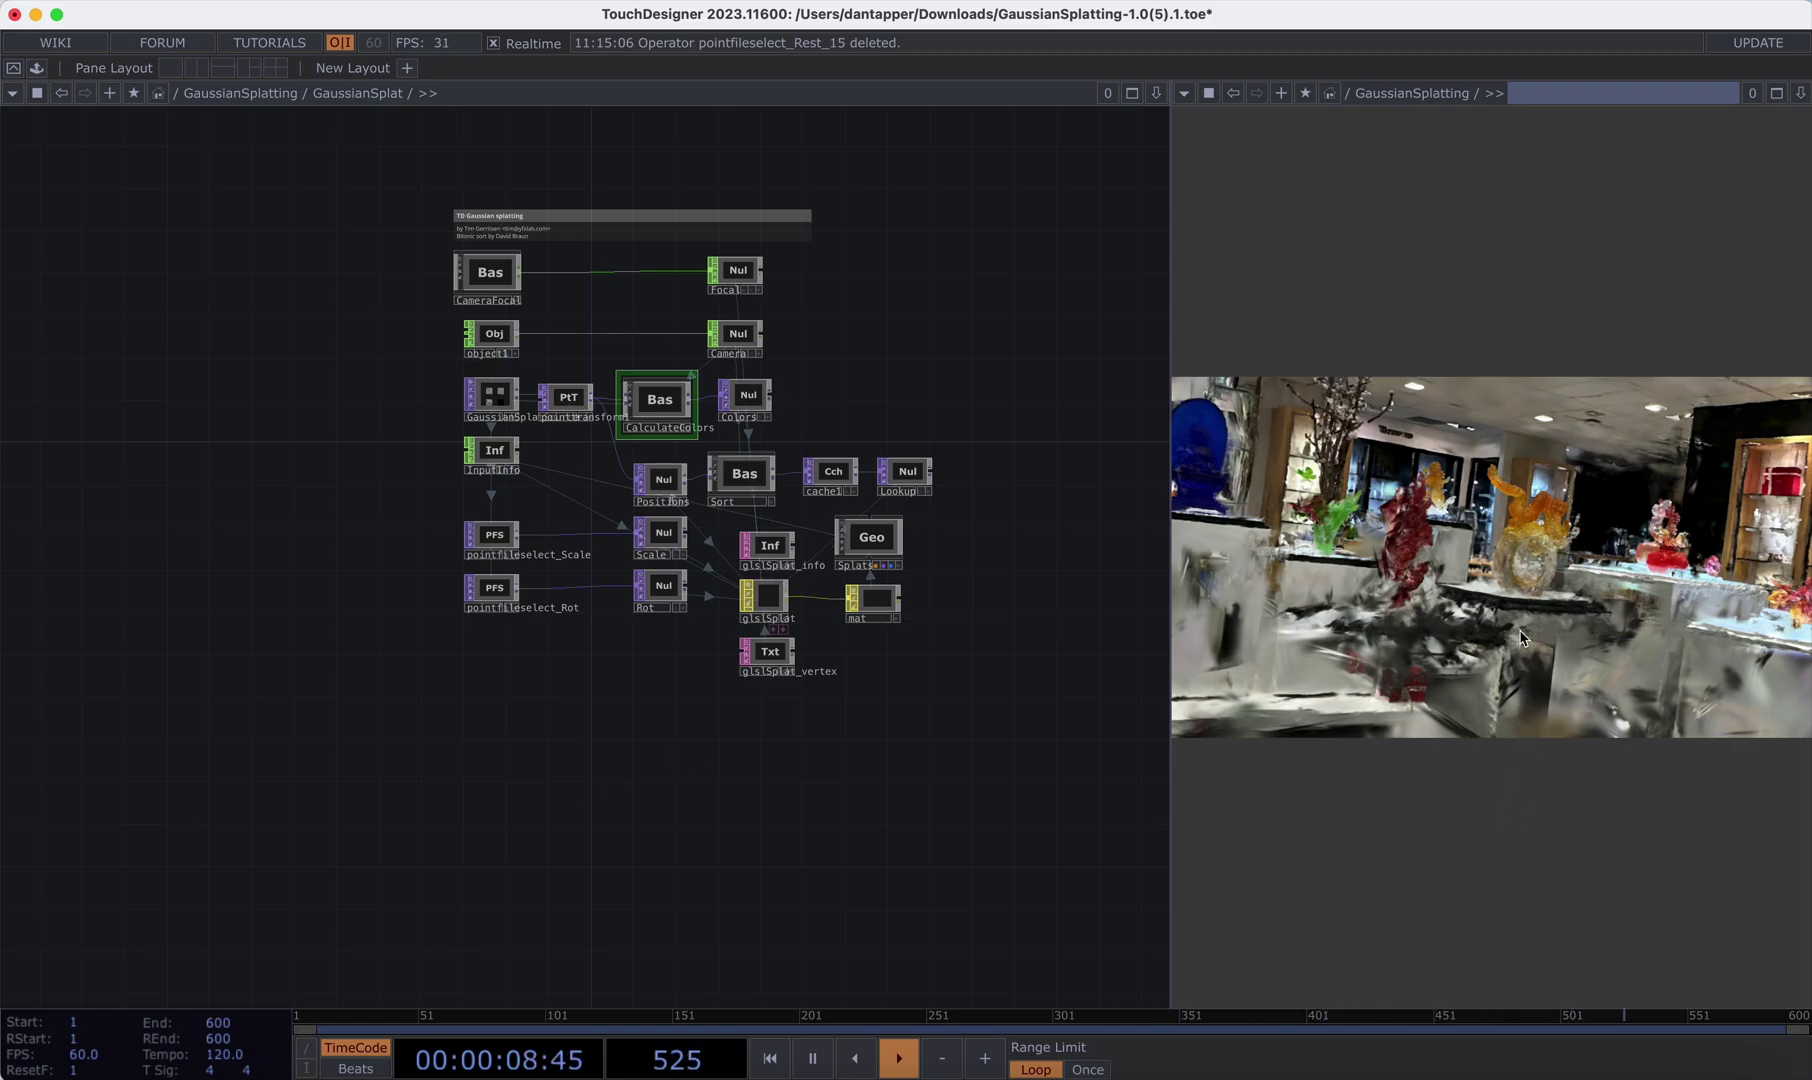
- Shift GaussianSplatSource far left to make room on its wire into pointtransform1
drag(1527, 619, 1473, 743)
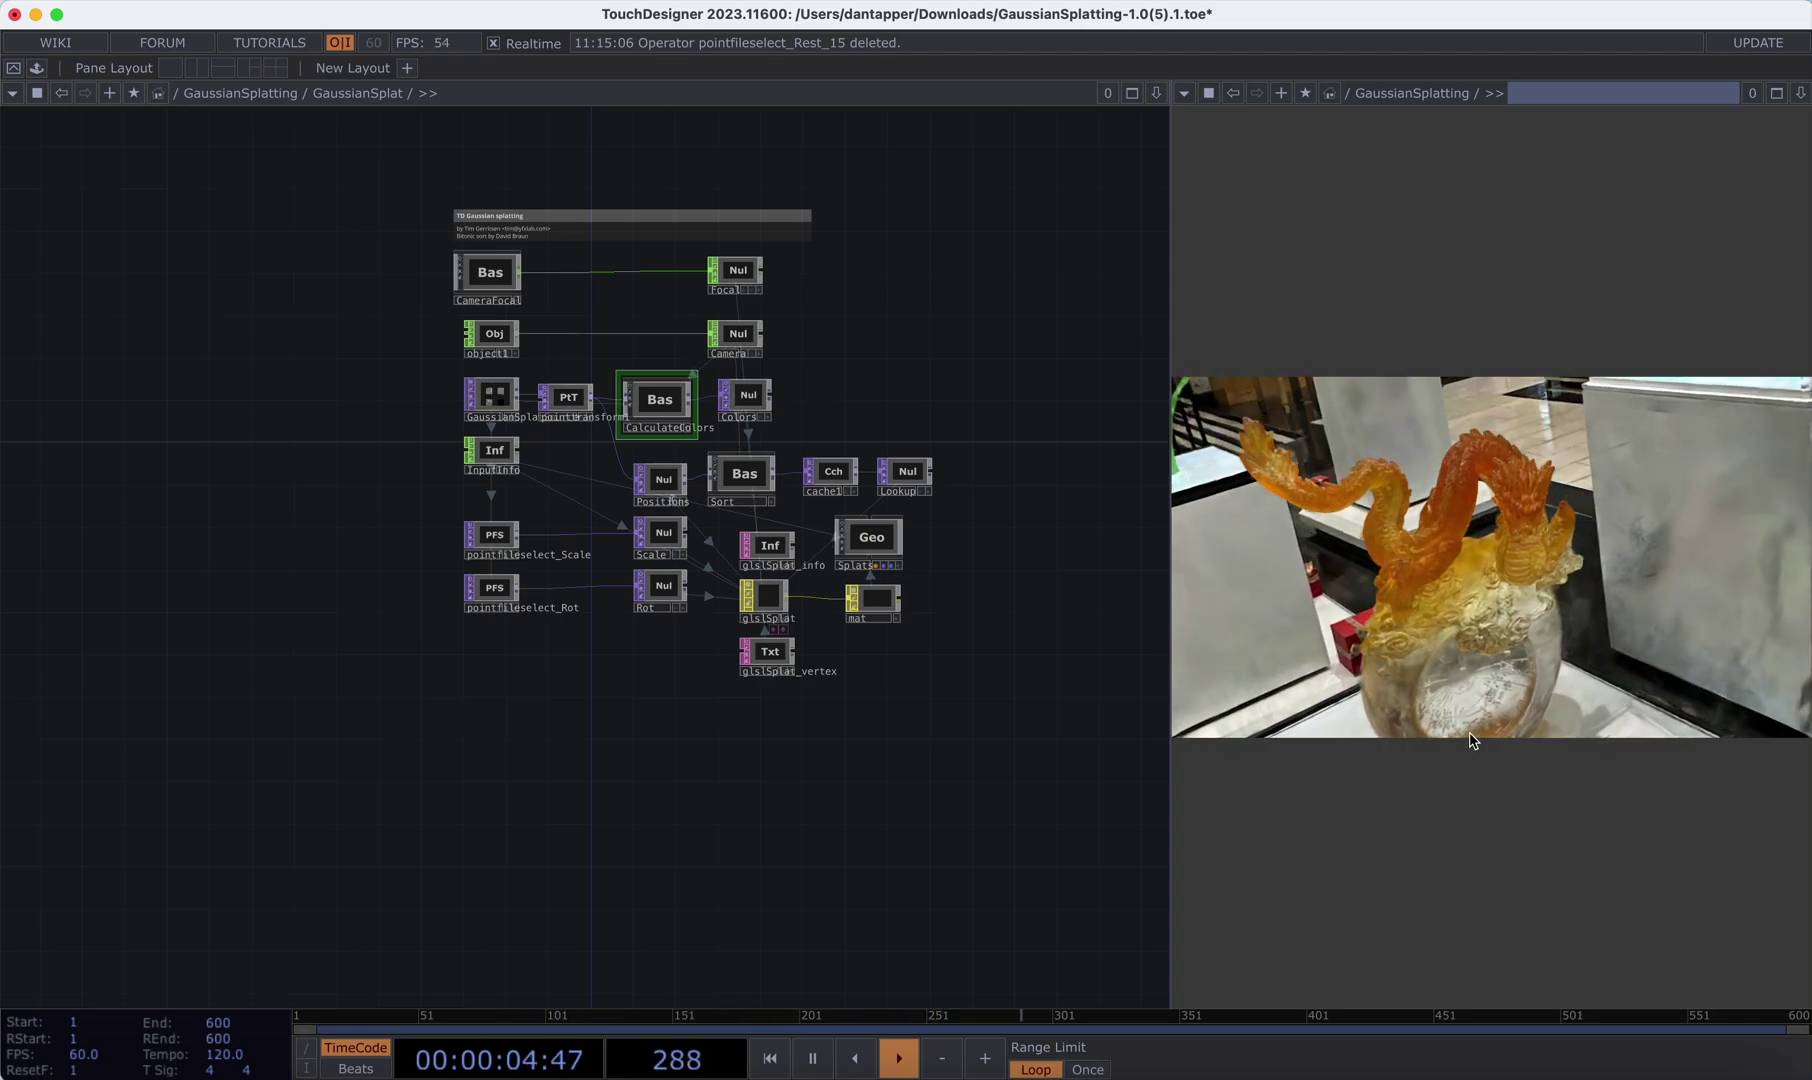
scroll(396, 452, up, 5)
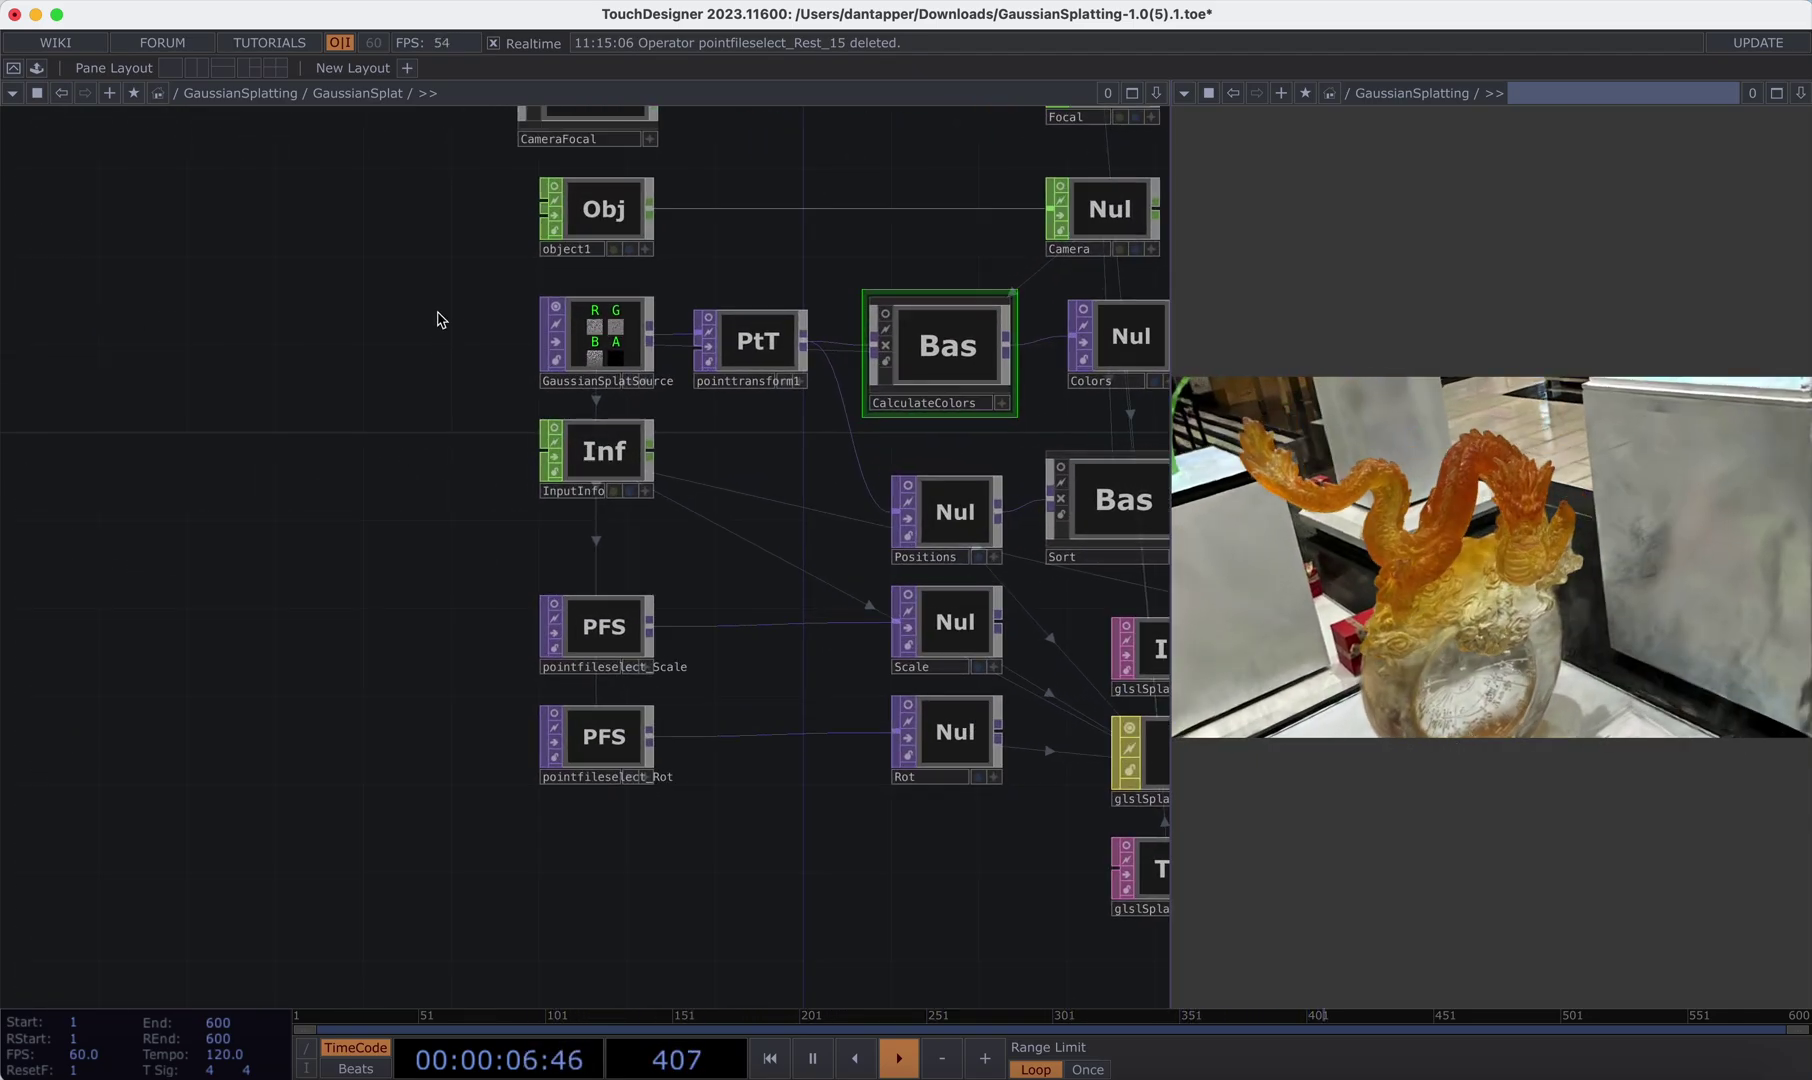
drag(618, 340, 70, 340)
scroll(277, 294, down, 3)
drag(295, 283, 558, 408)
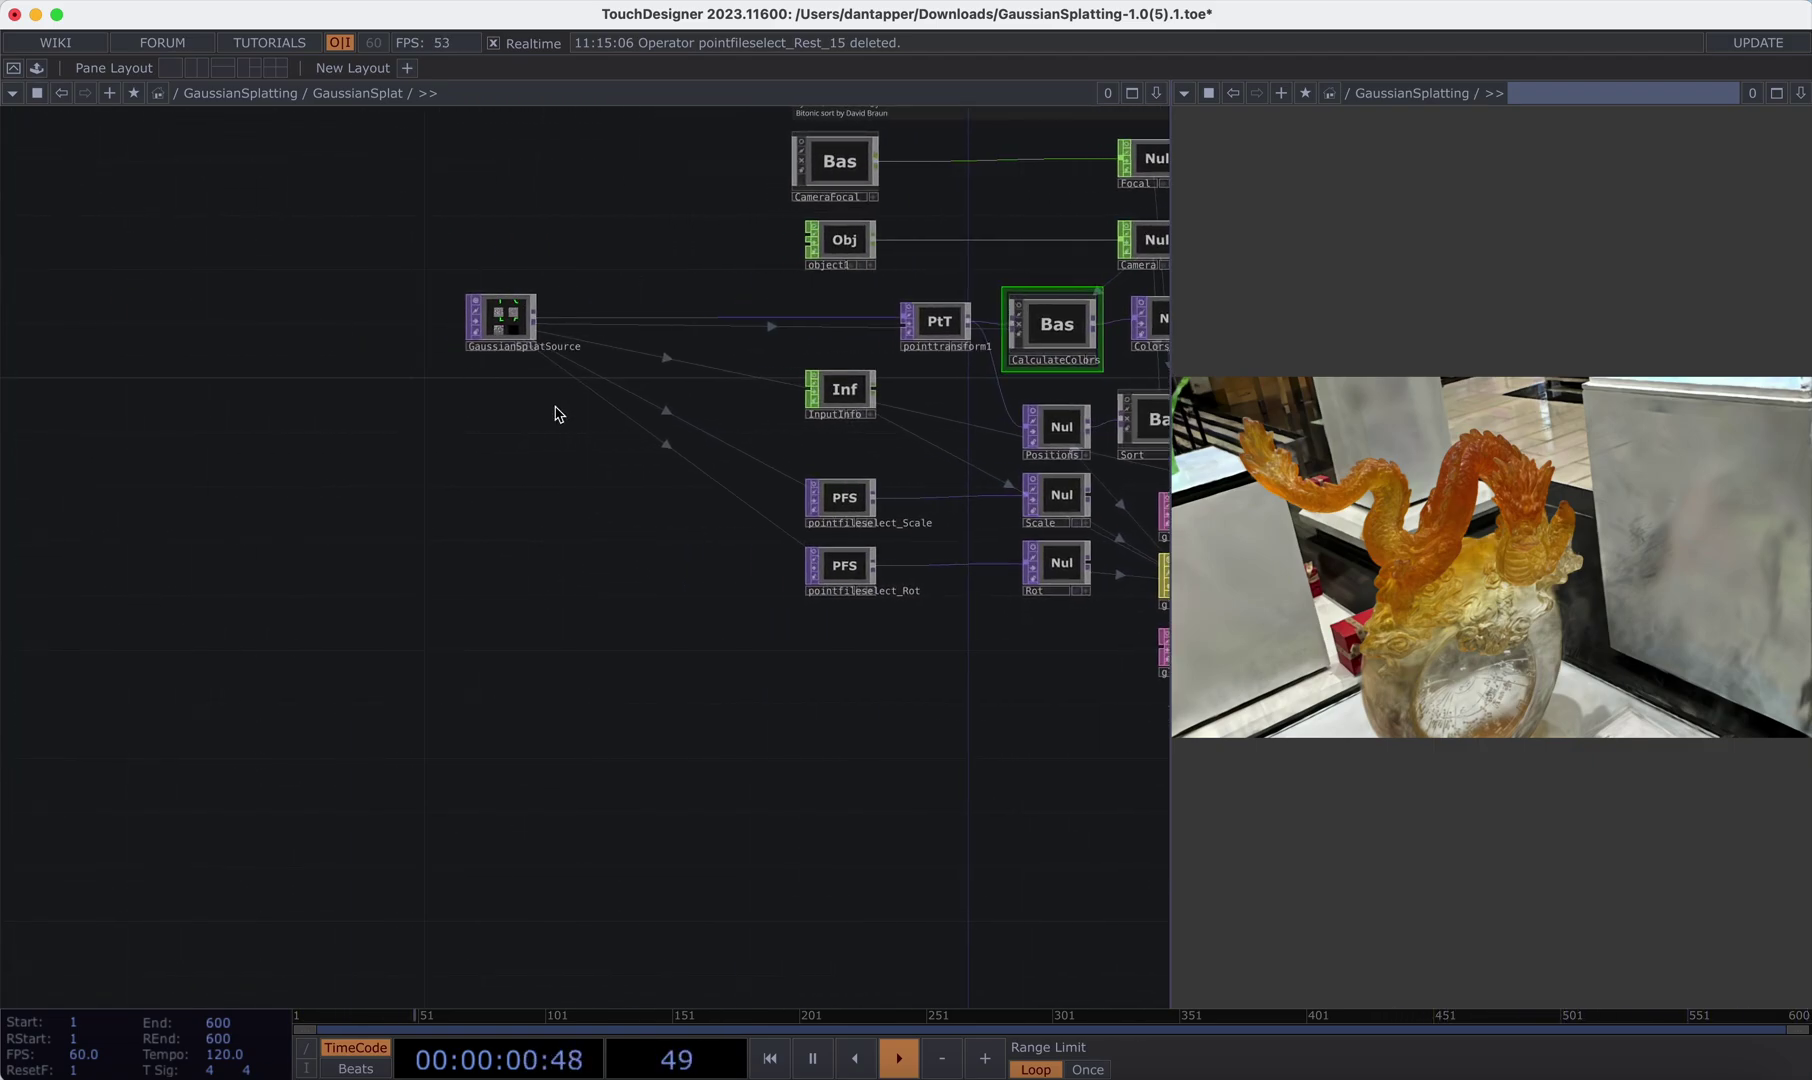
drag(512, 303, 309, 303)
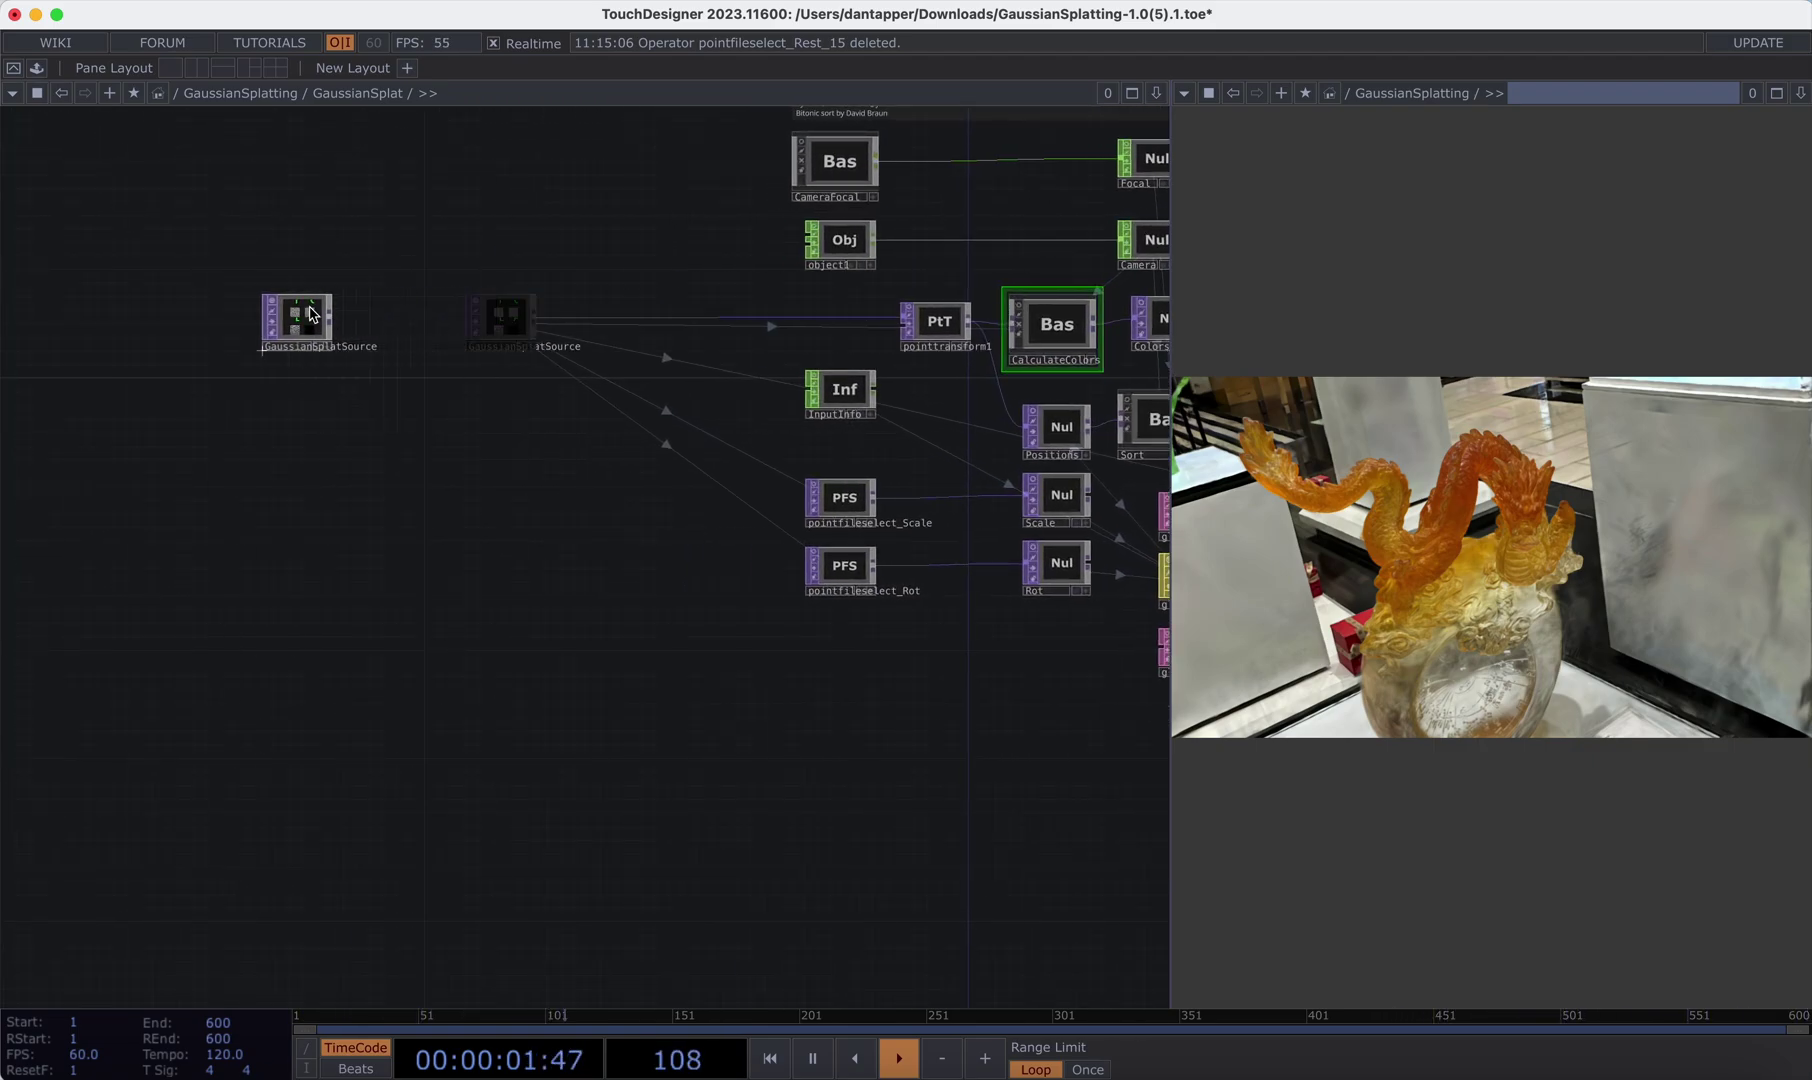
click(940, 325)
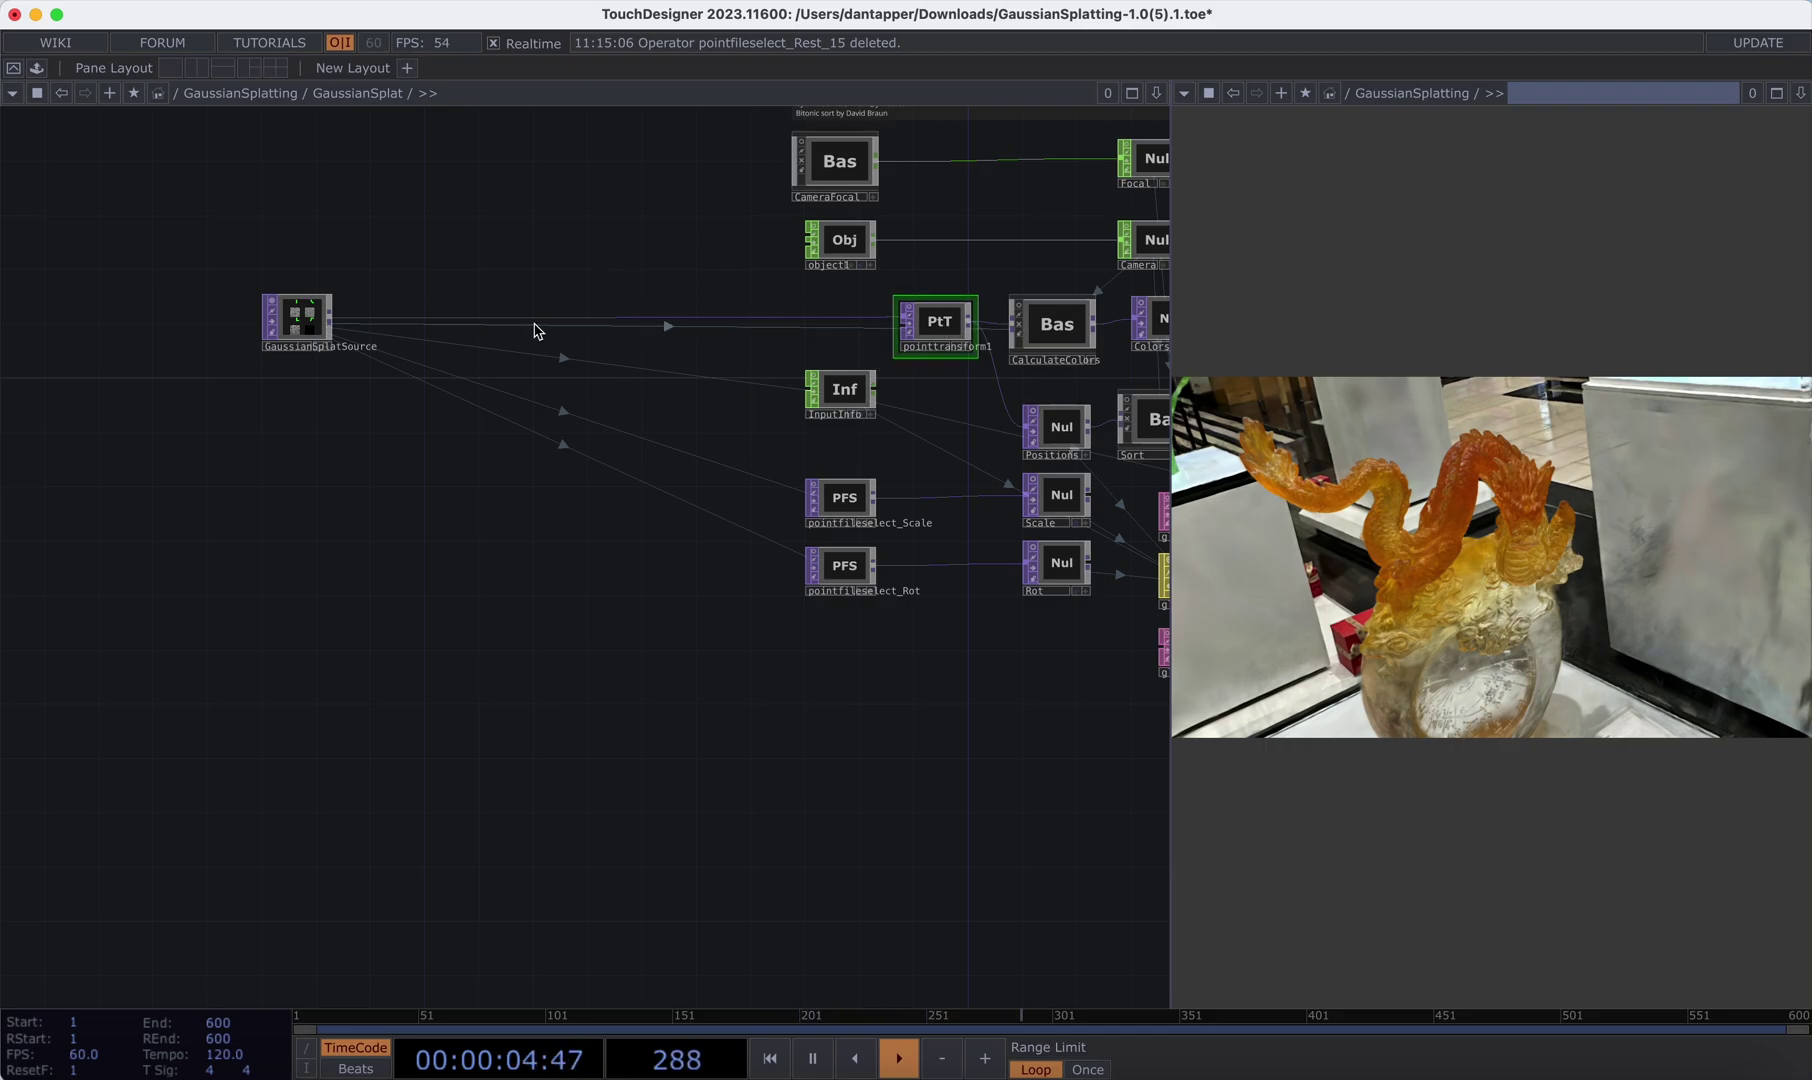
right_click(488, 322)
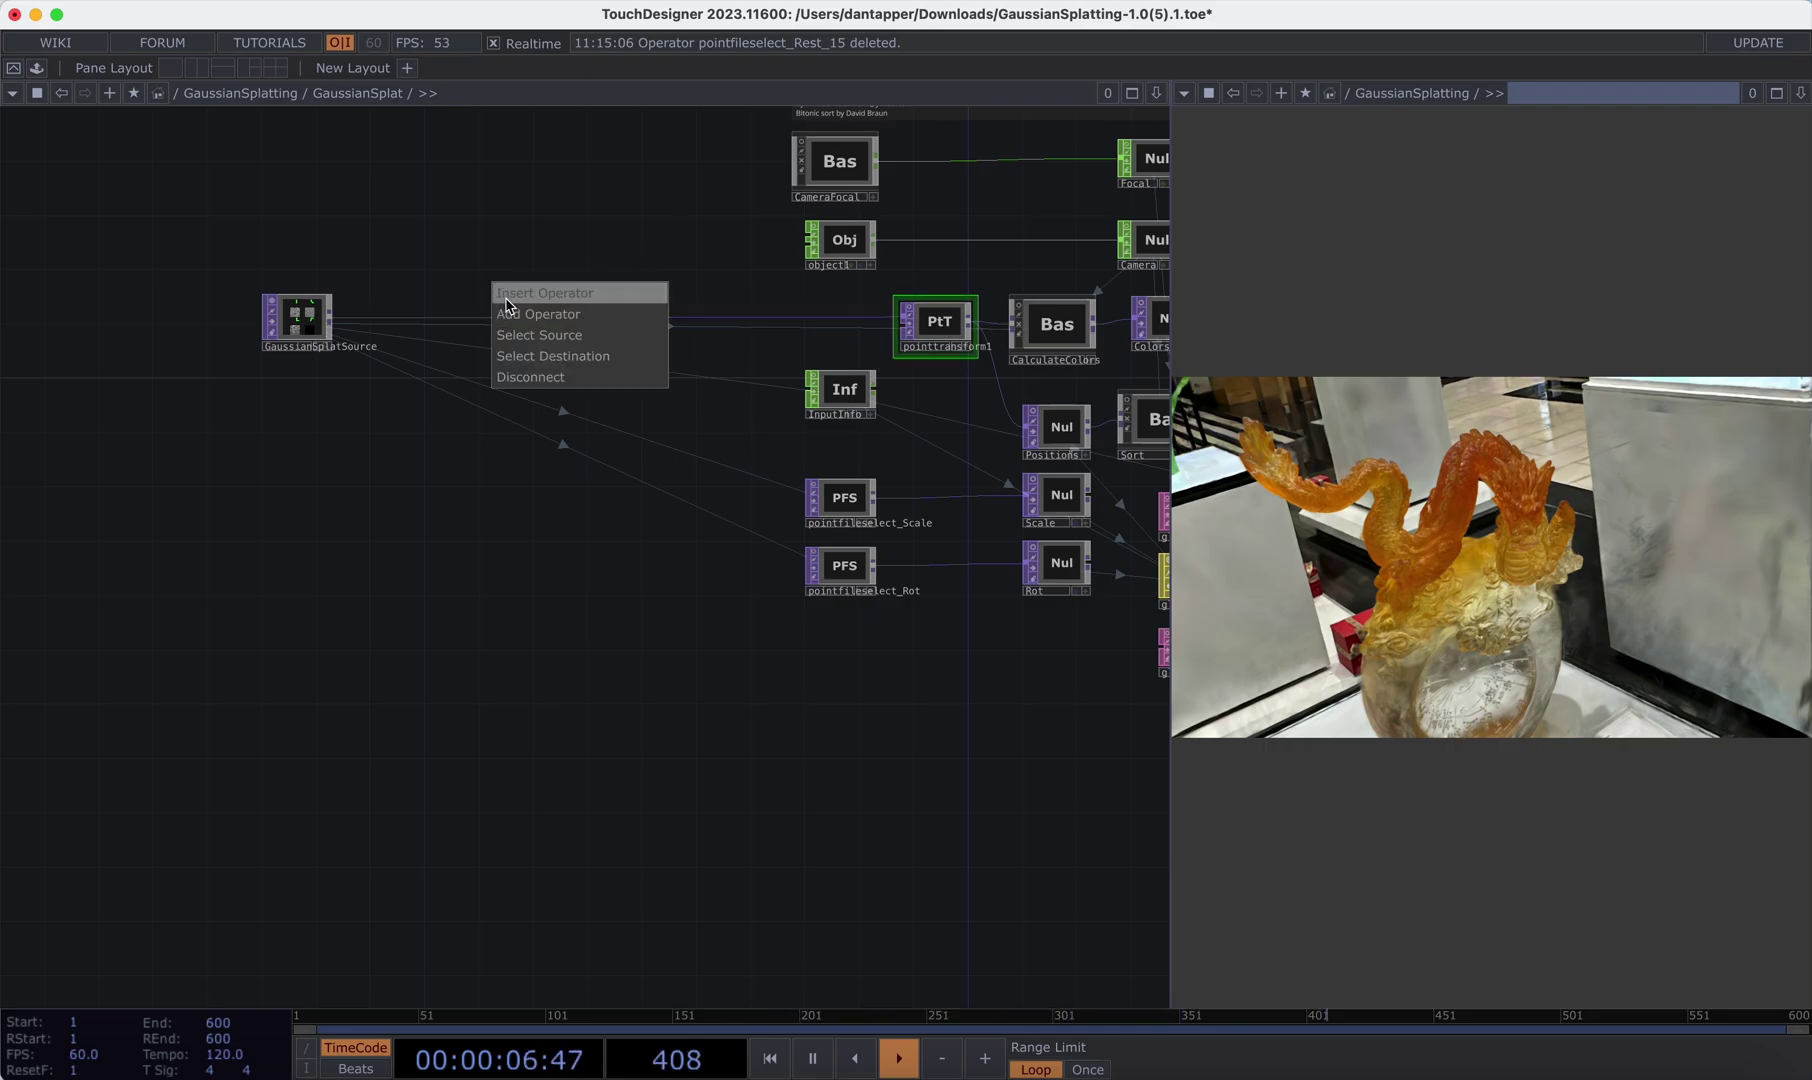
- Insert a Noise TOP, noise1, on the GaussianSplatSource wire
click(505, 300)
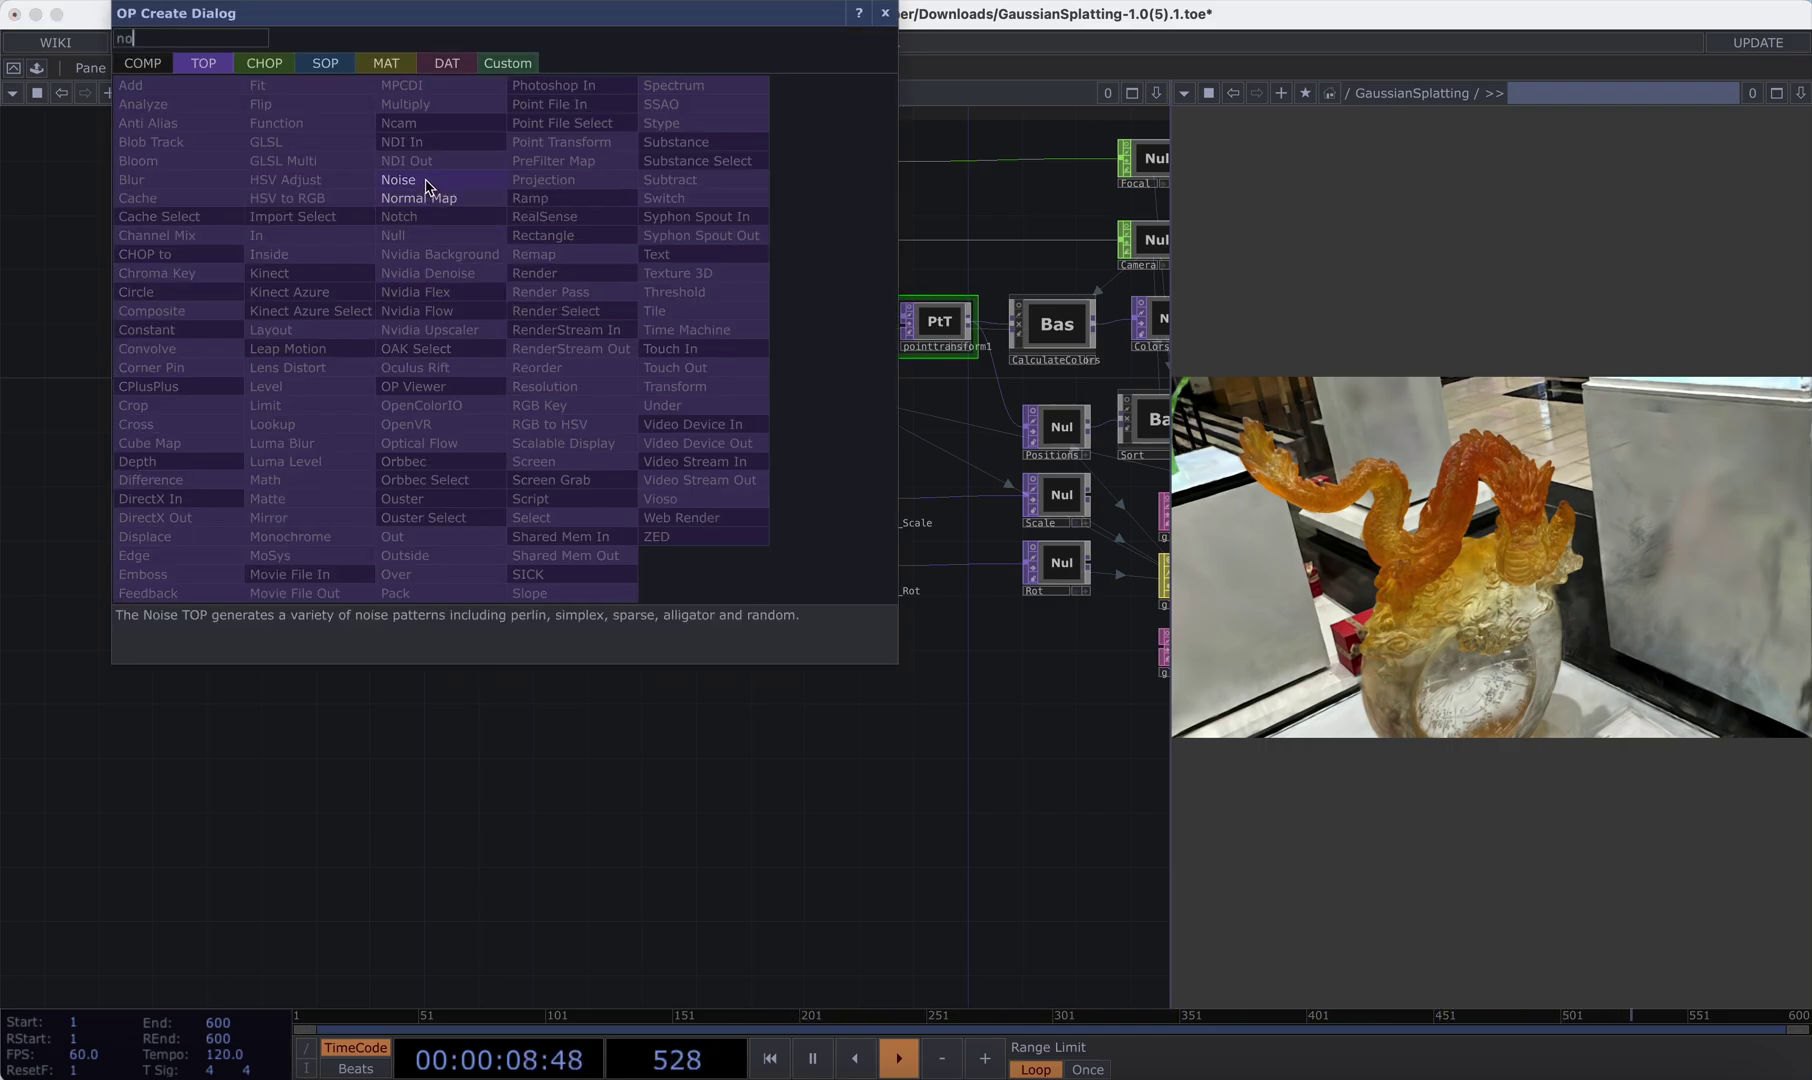
click(425, 181)
click(476, 336)
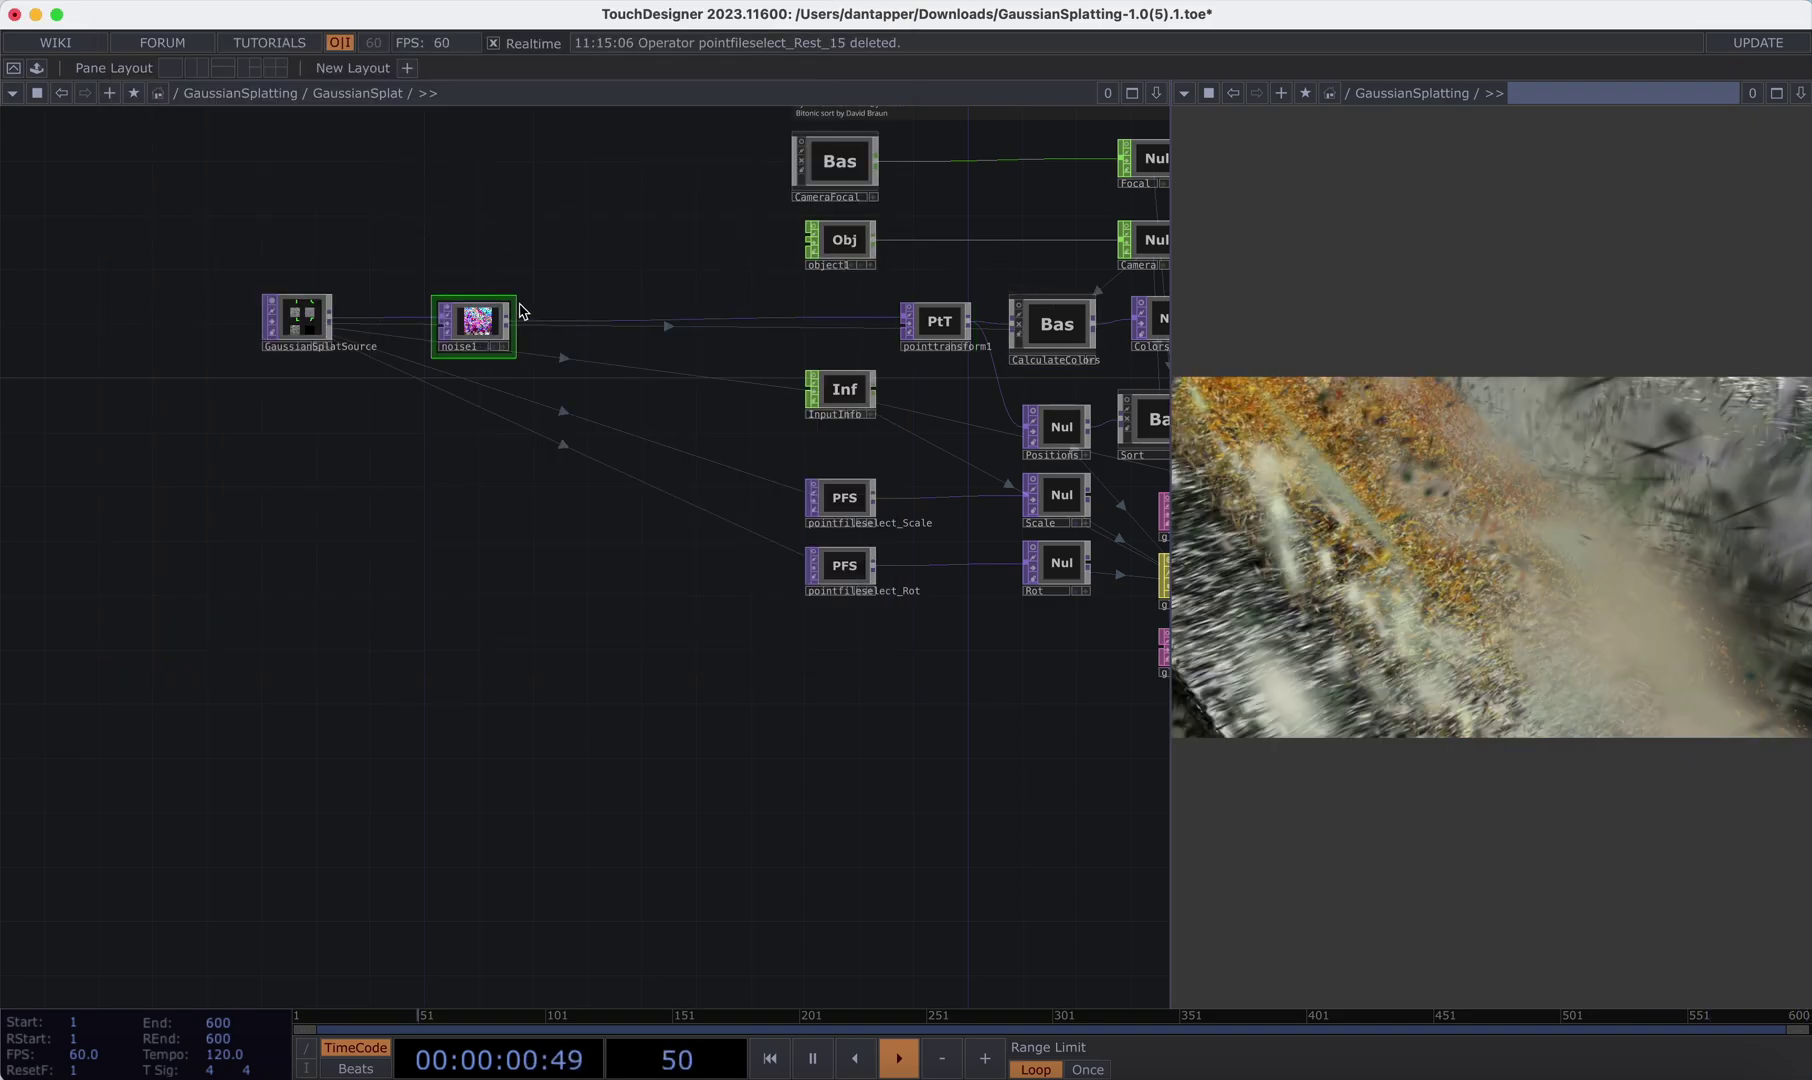
key(p)
- Set noise1 Offset to 0, turn Monochrome off, raise Amplitude, then remove noise1
drag(1029, 411, 873, 405)
click(860, 435)
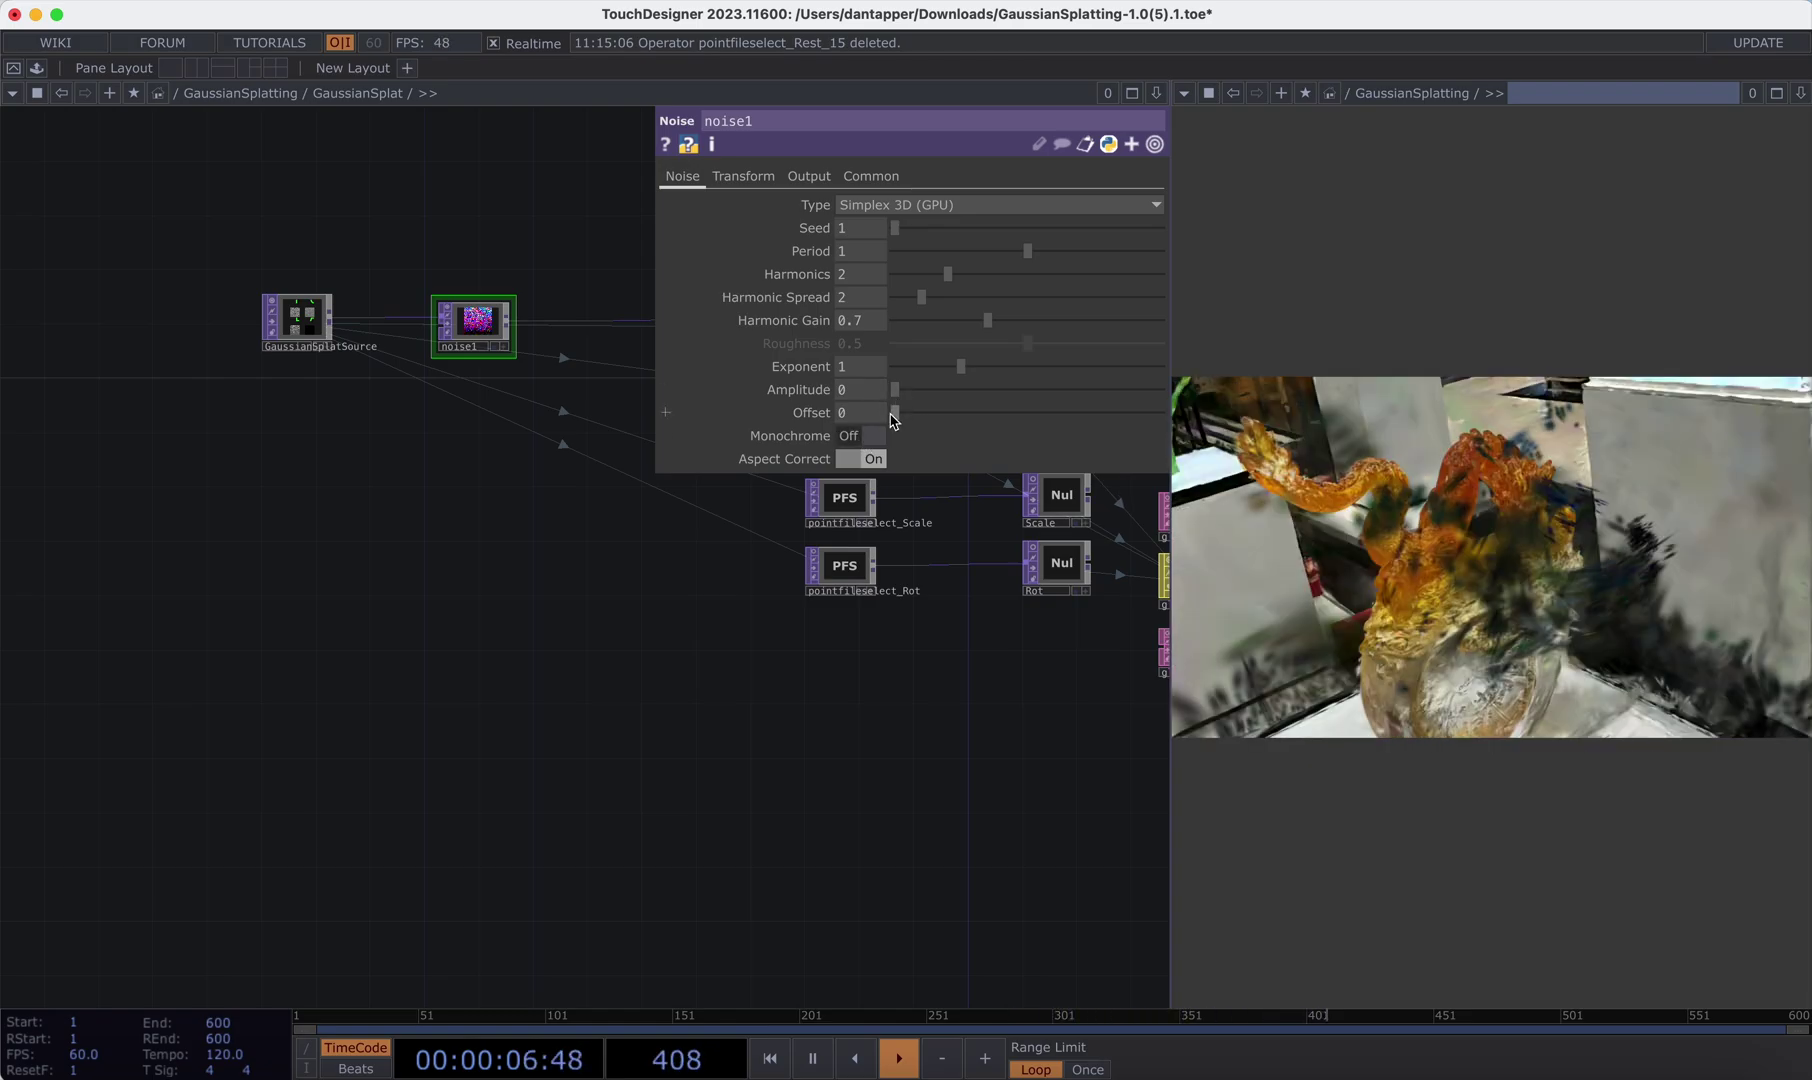
drag(896, 390, 900, 398)
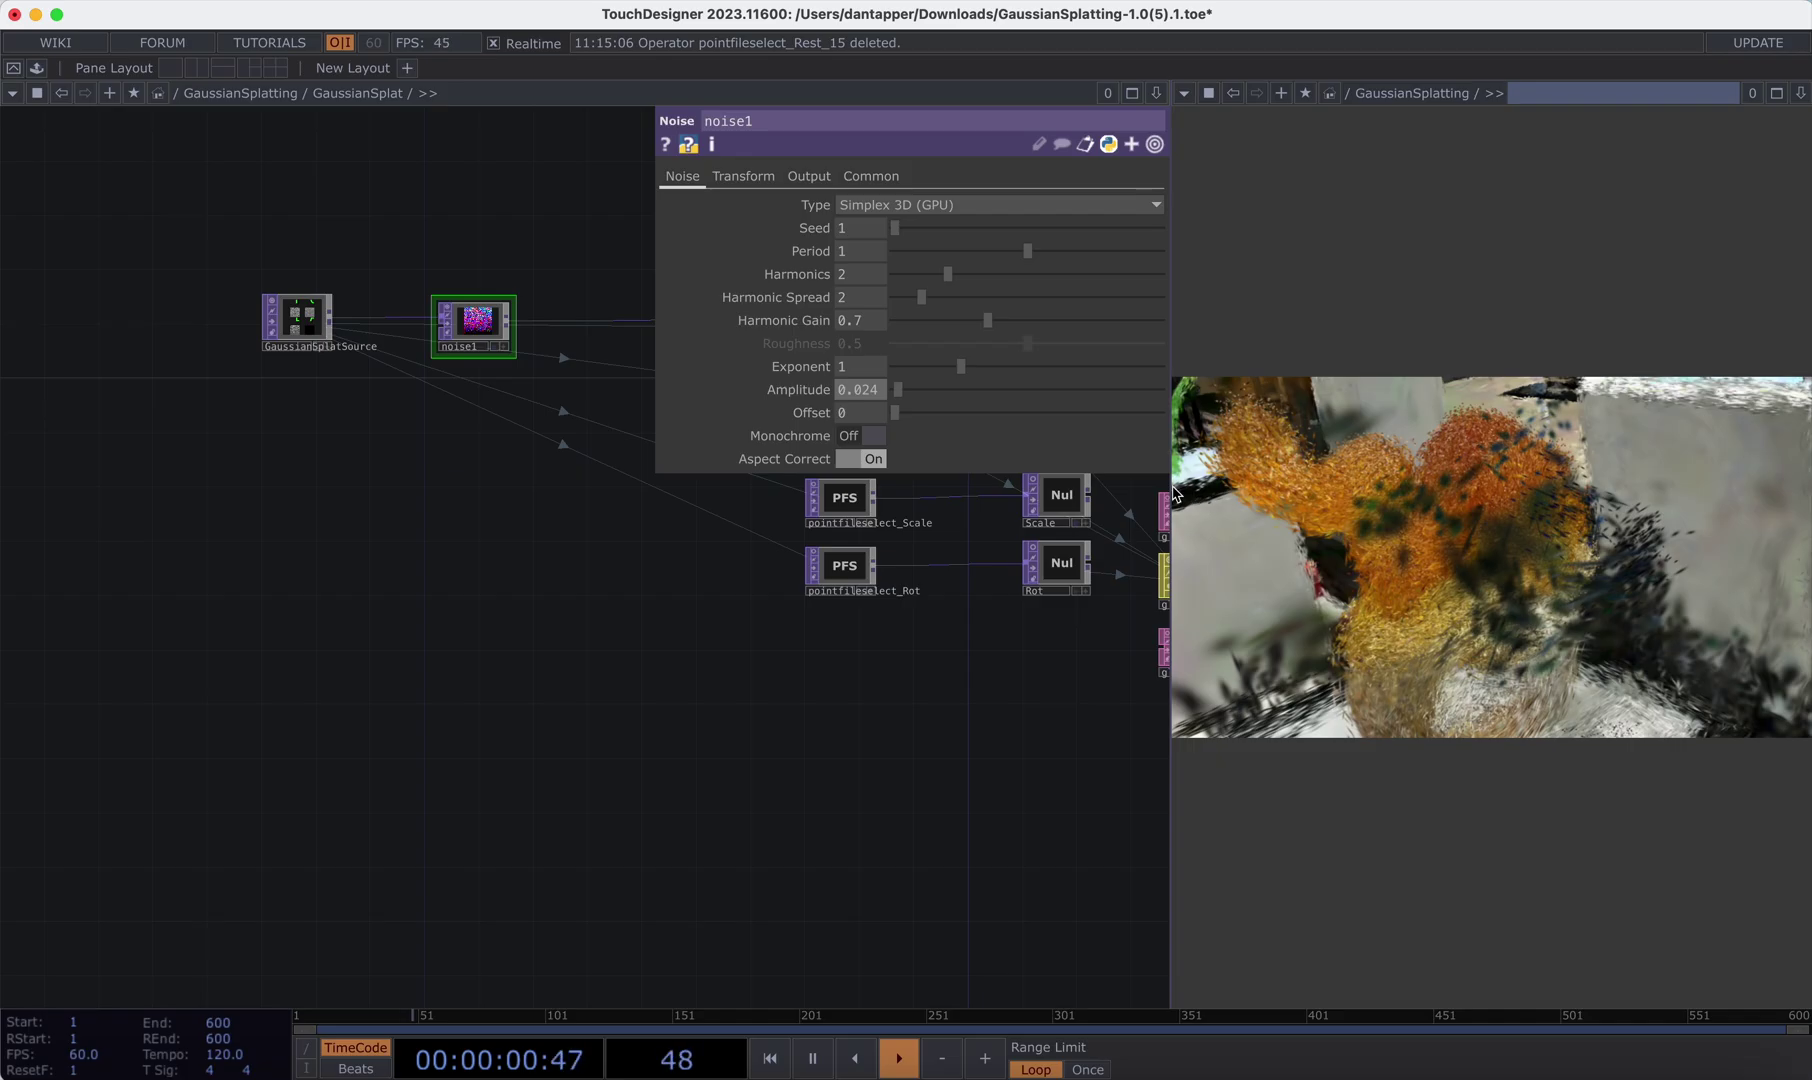
drag(1171, 495, 822, 520)
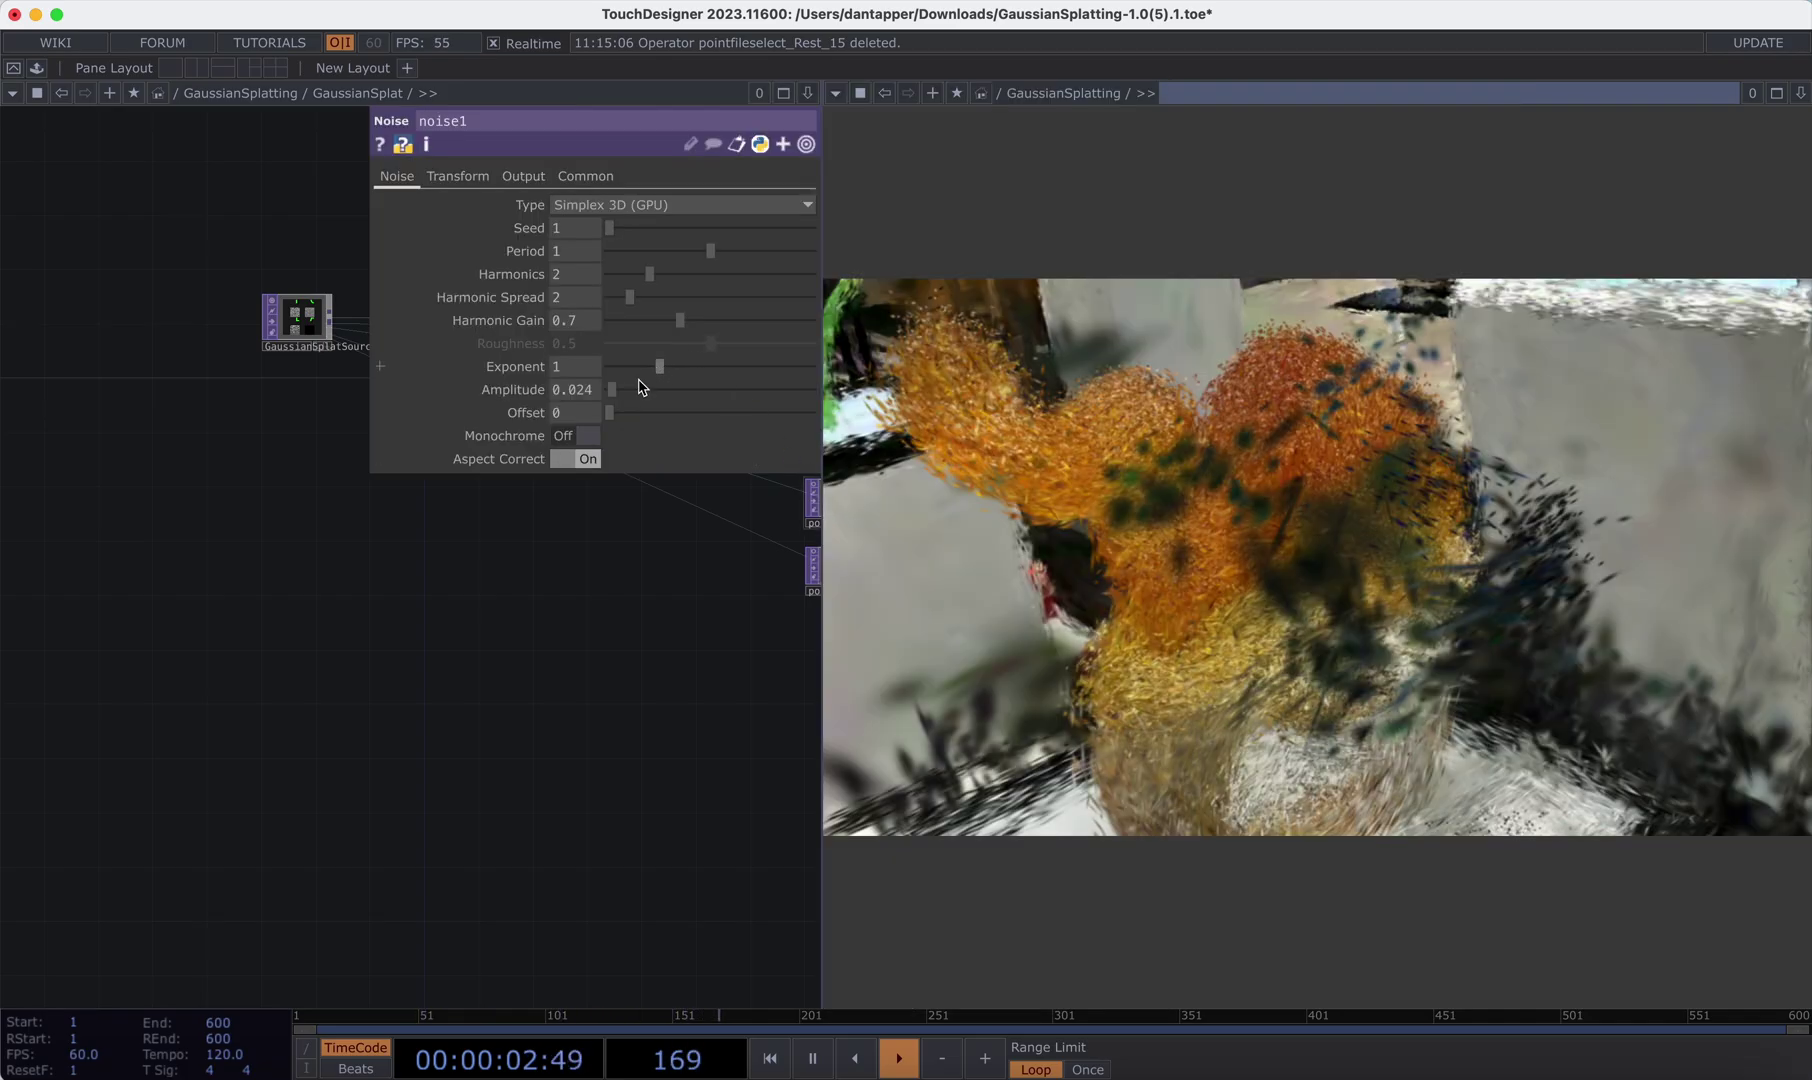
drag(642, 387, 543, 412)
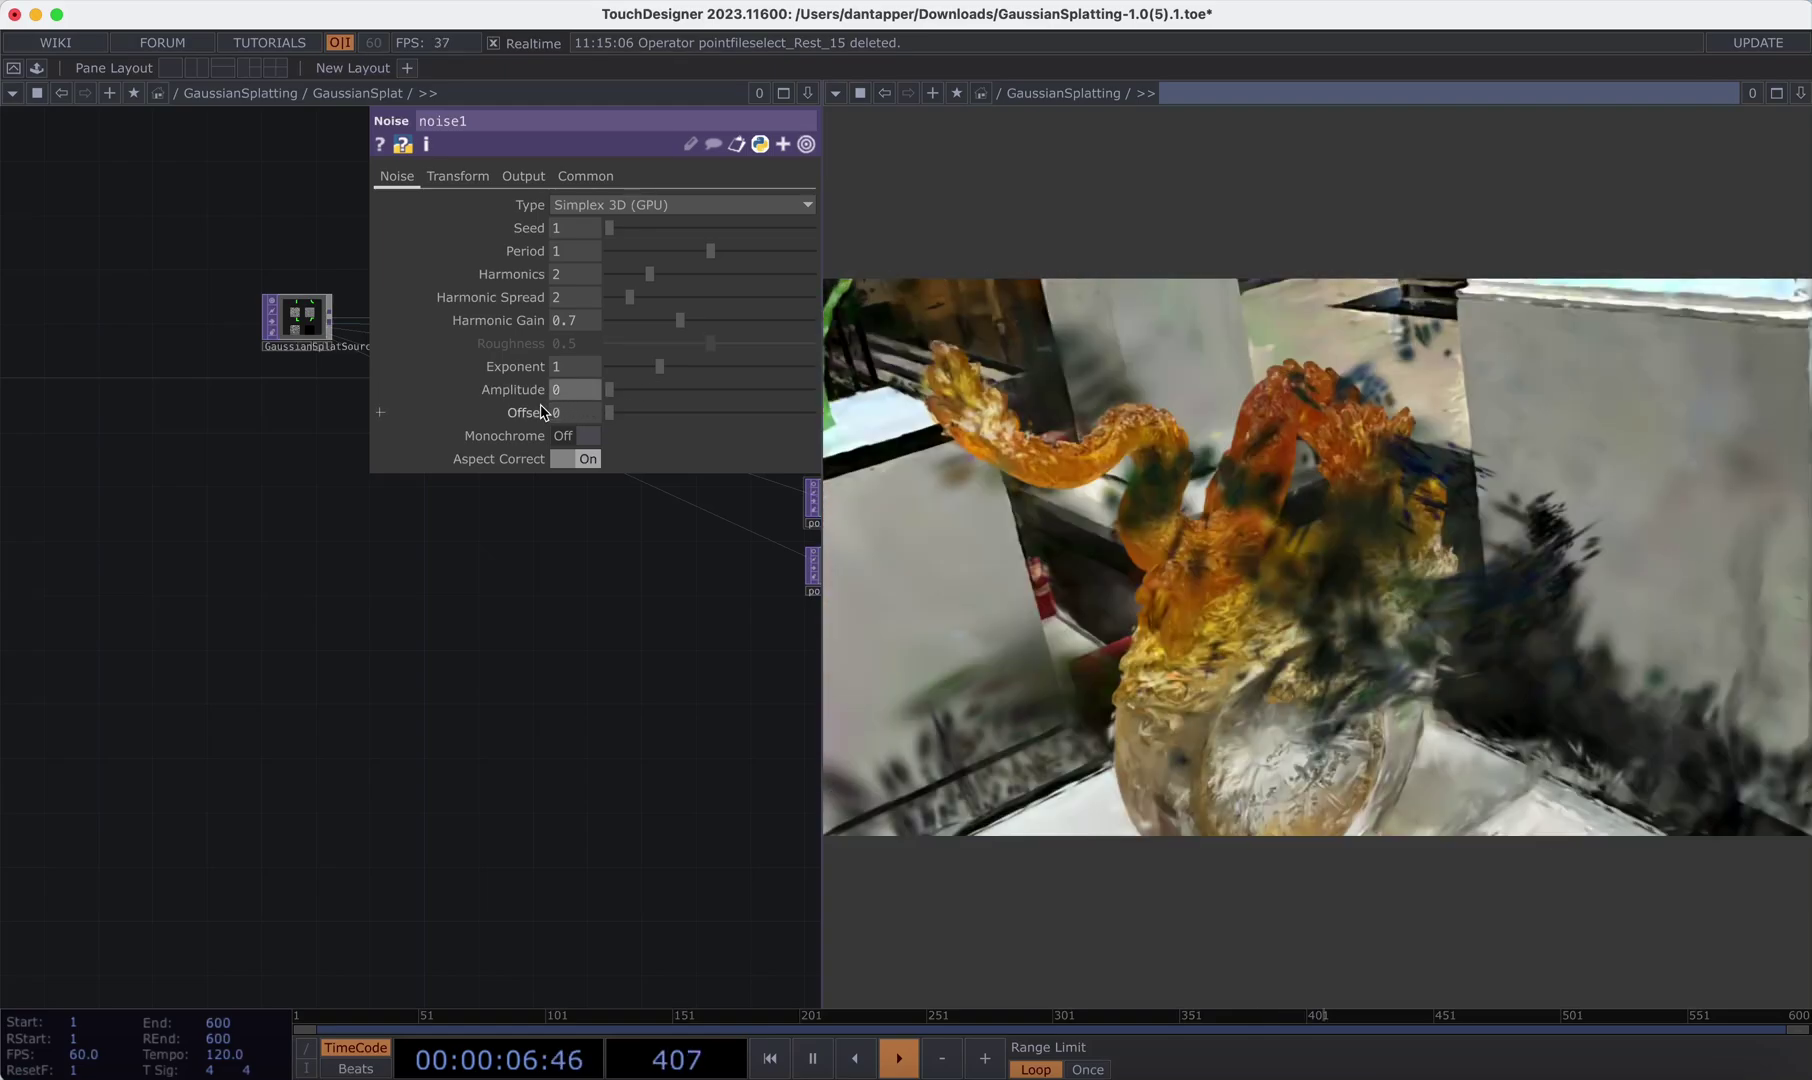
scroll(113, 603, right, 5)
scroll(113, 603, up, 3)
click(213, 508)
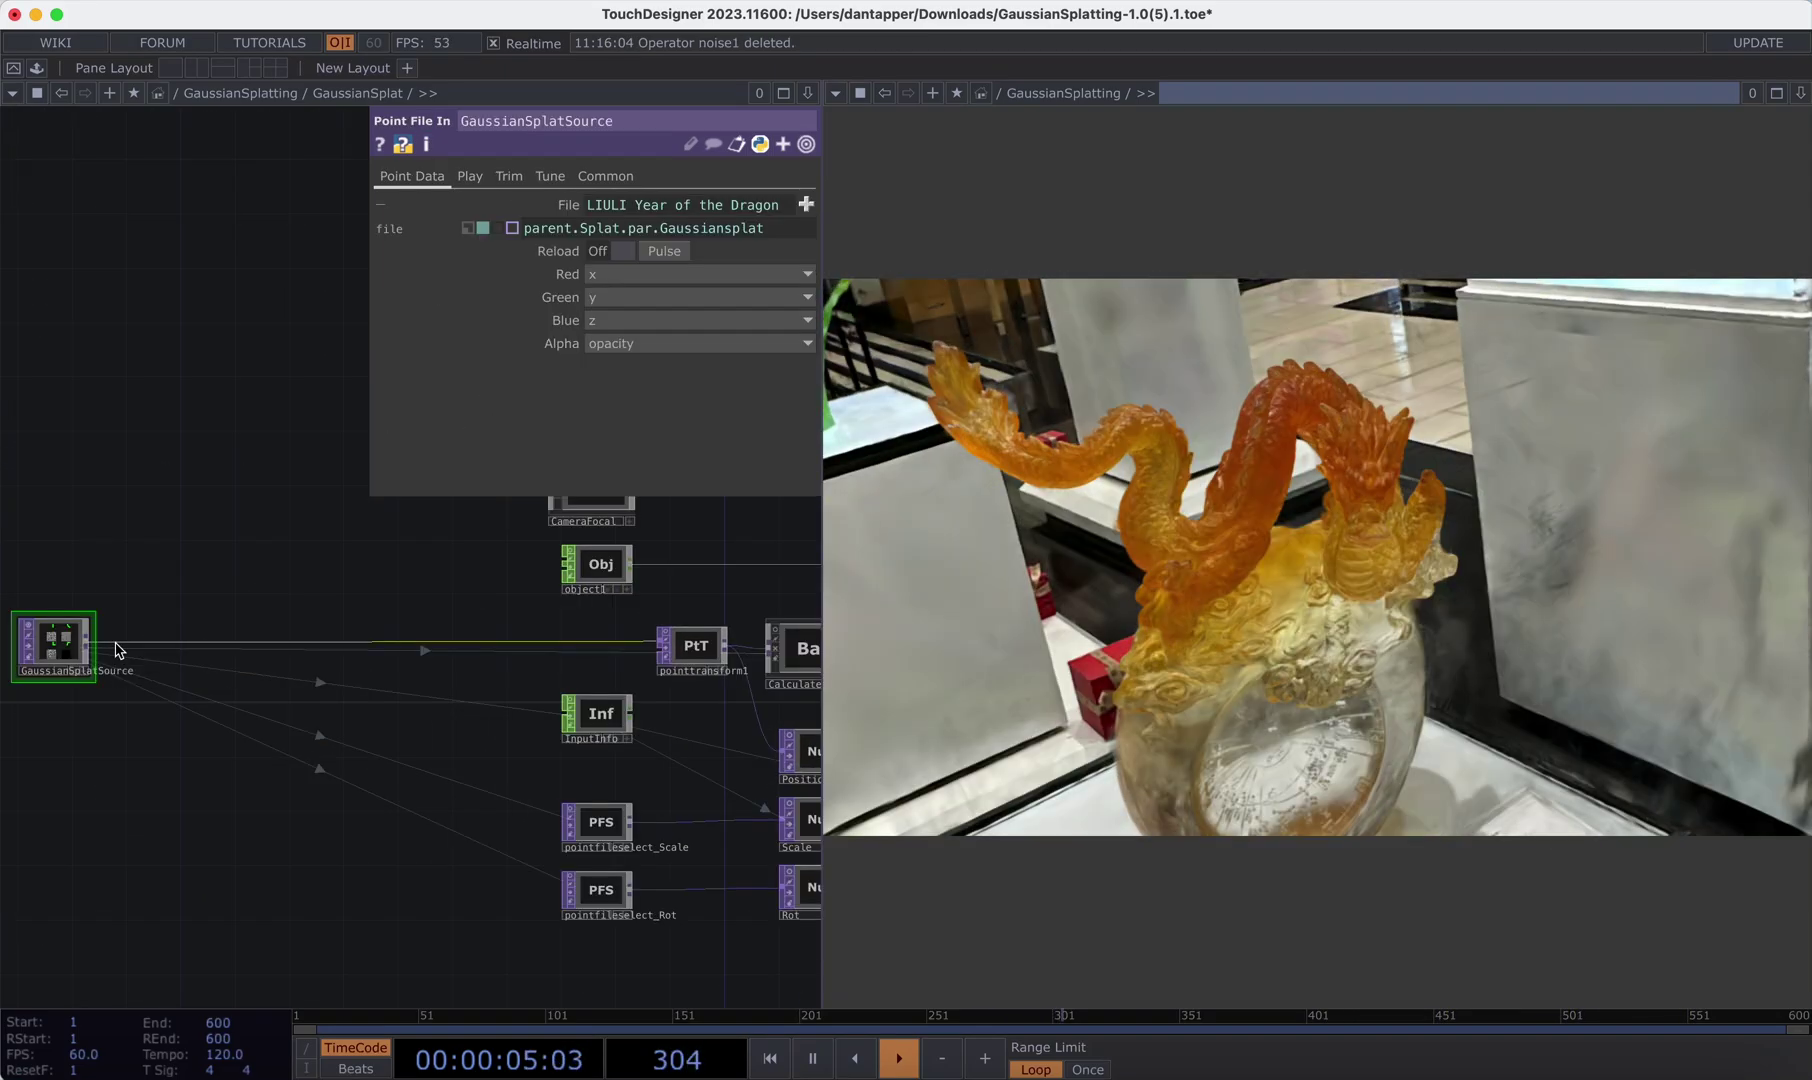
right_click(116, 620)
- Insert feedback1 then noise1 after GaussianSplatSource on the source wire
click(140, 618)
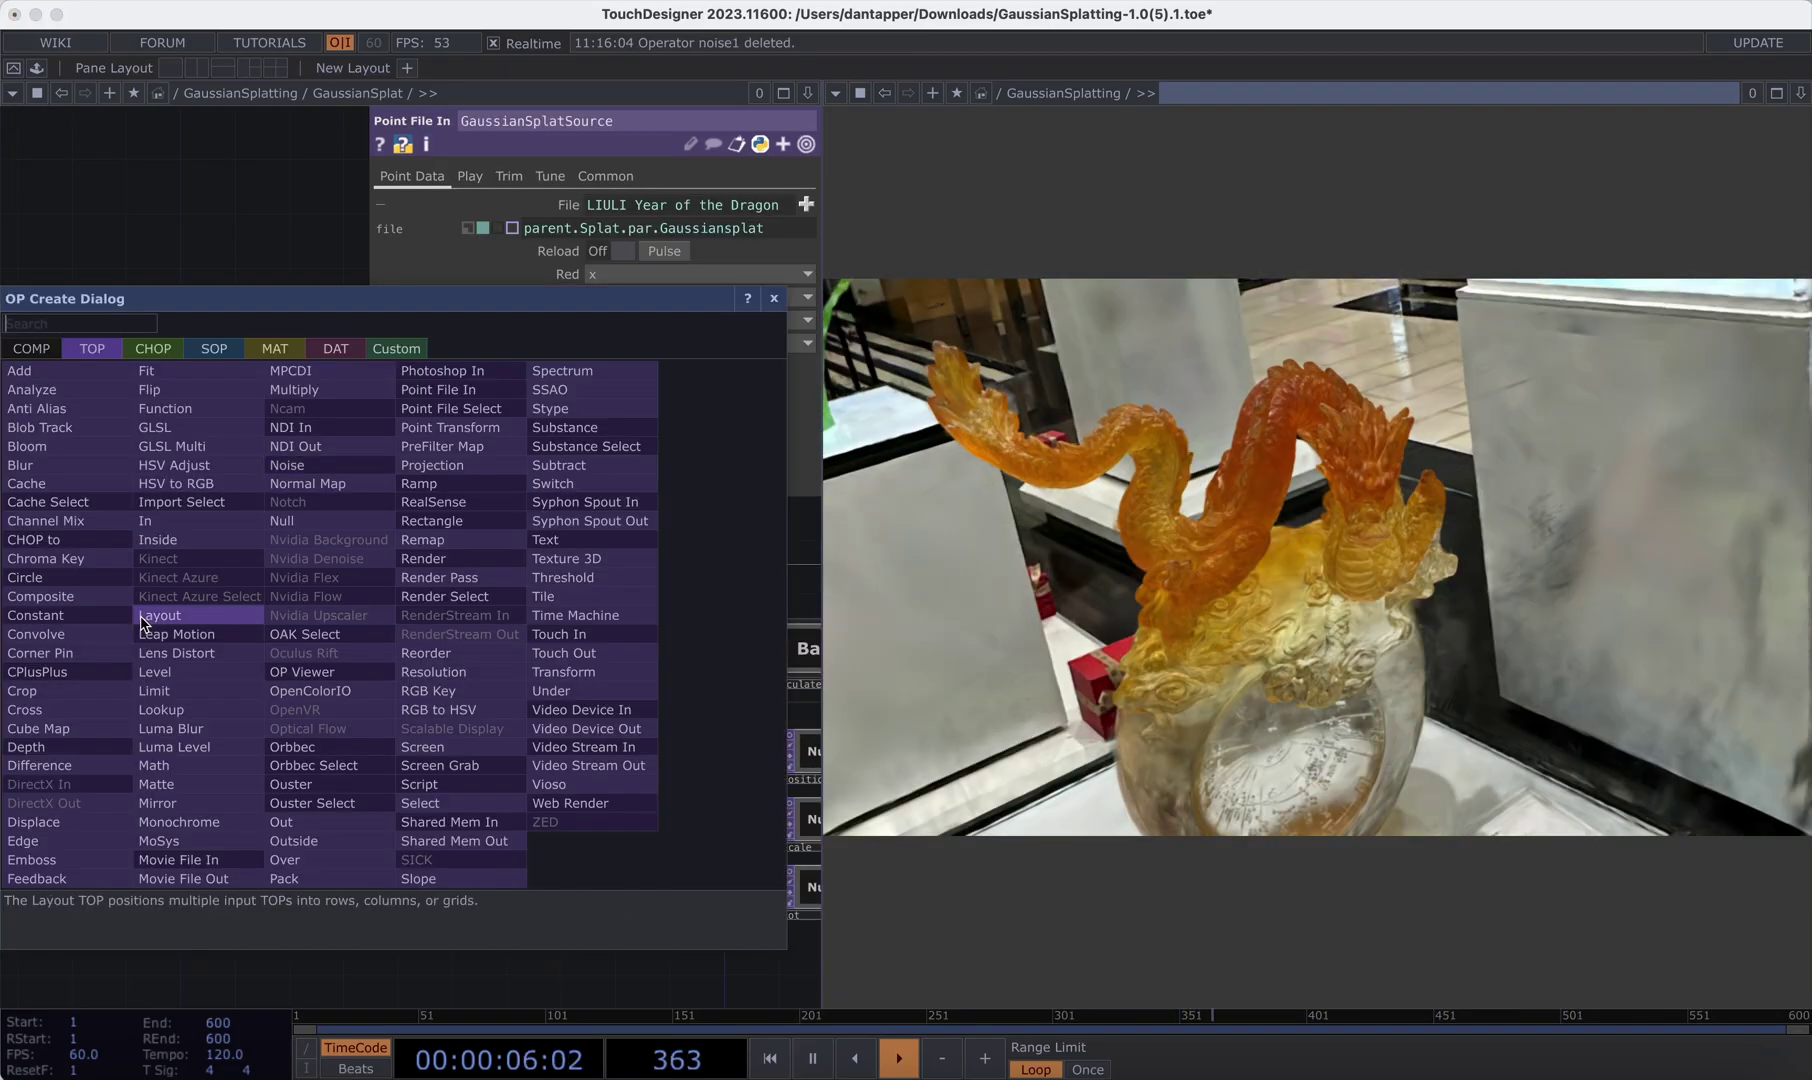
click(50, 878)
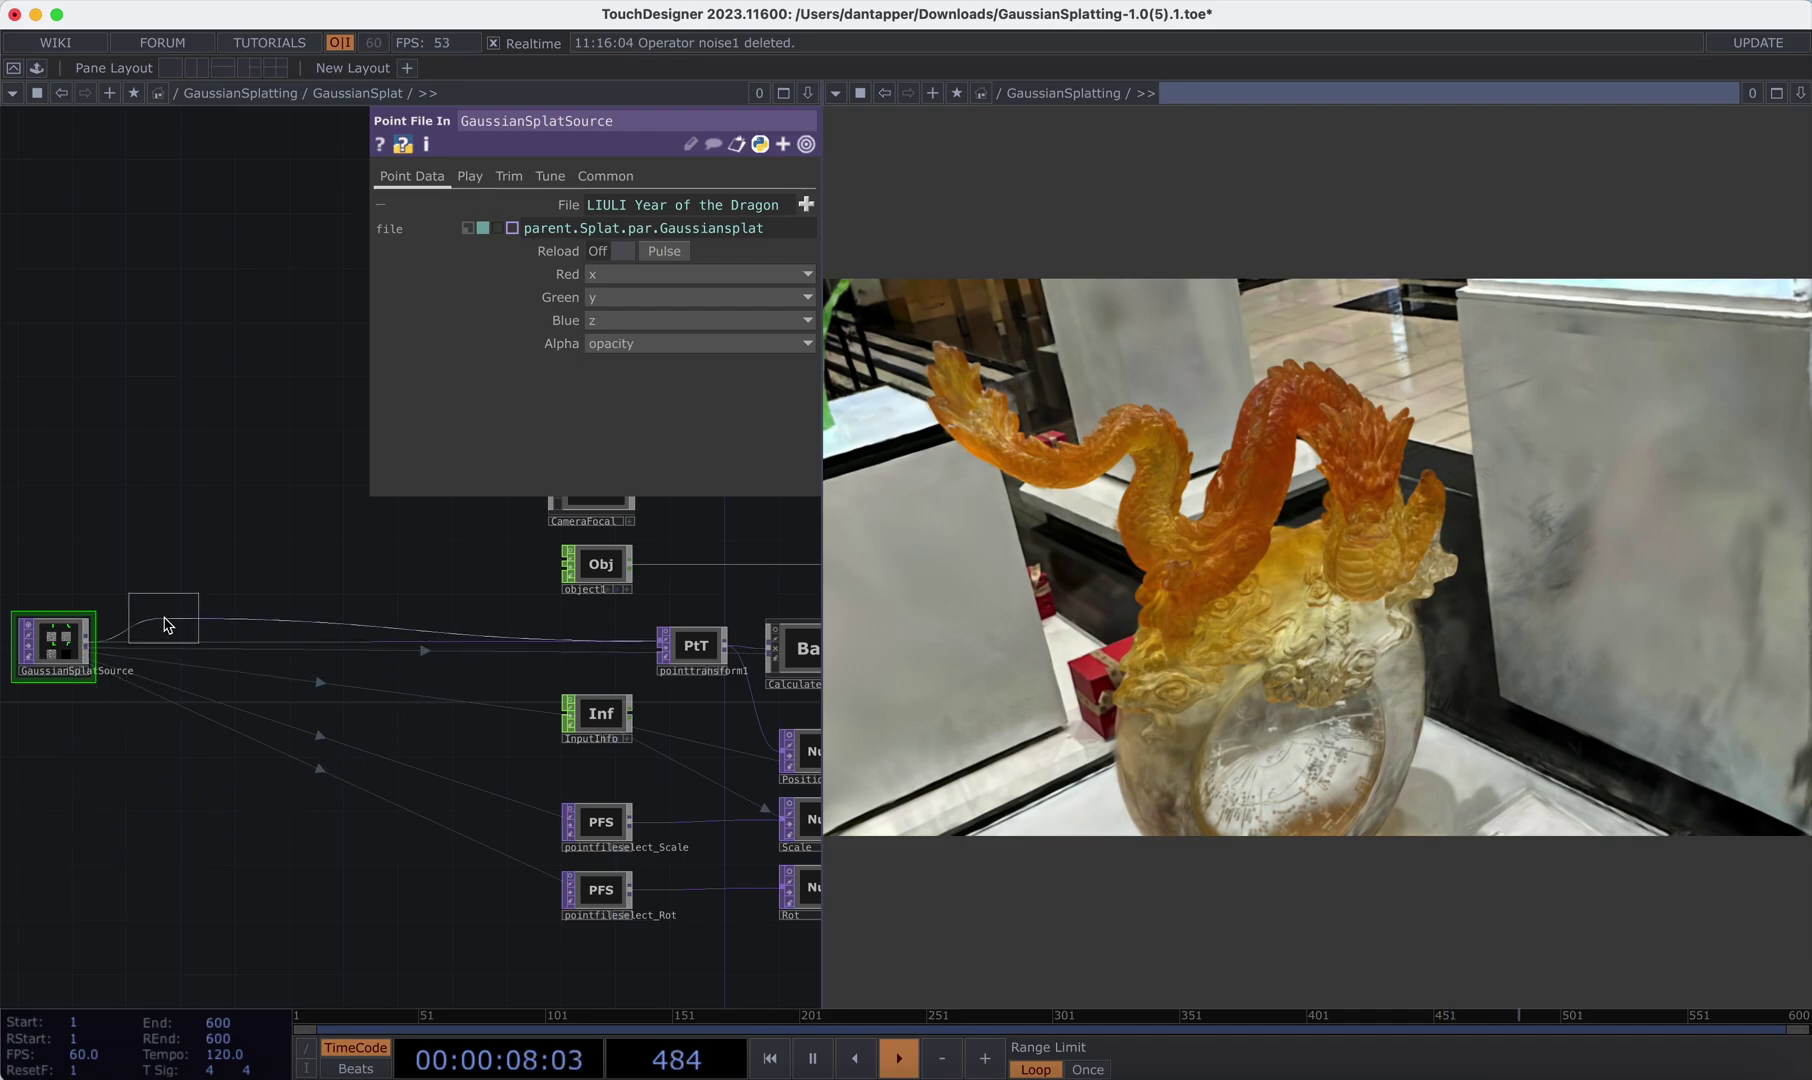
click(165, 625)
right_click(243, 620)
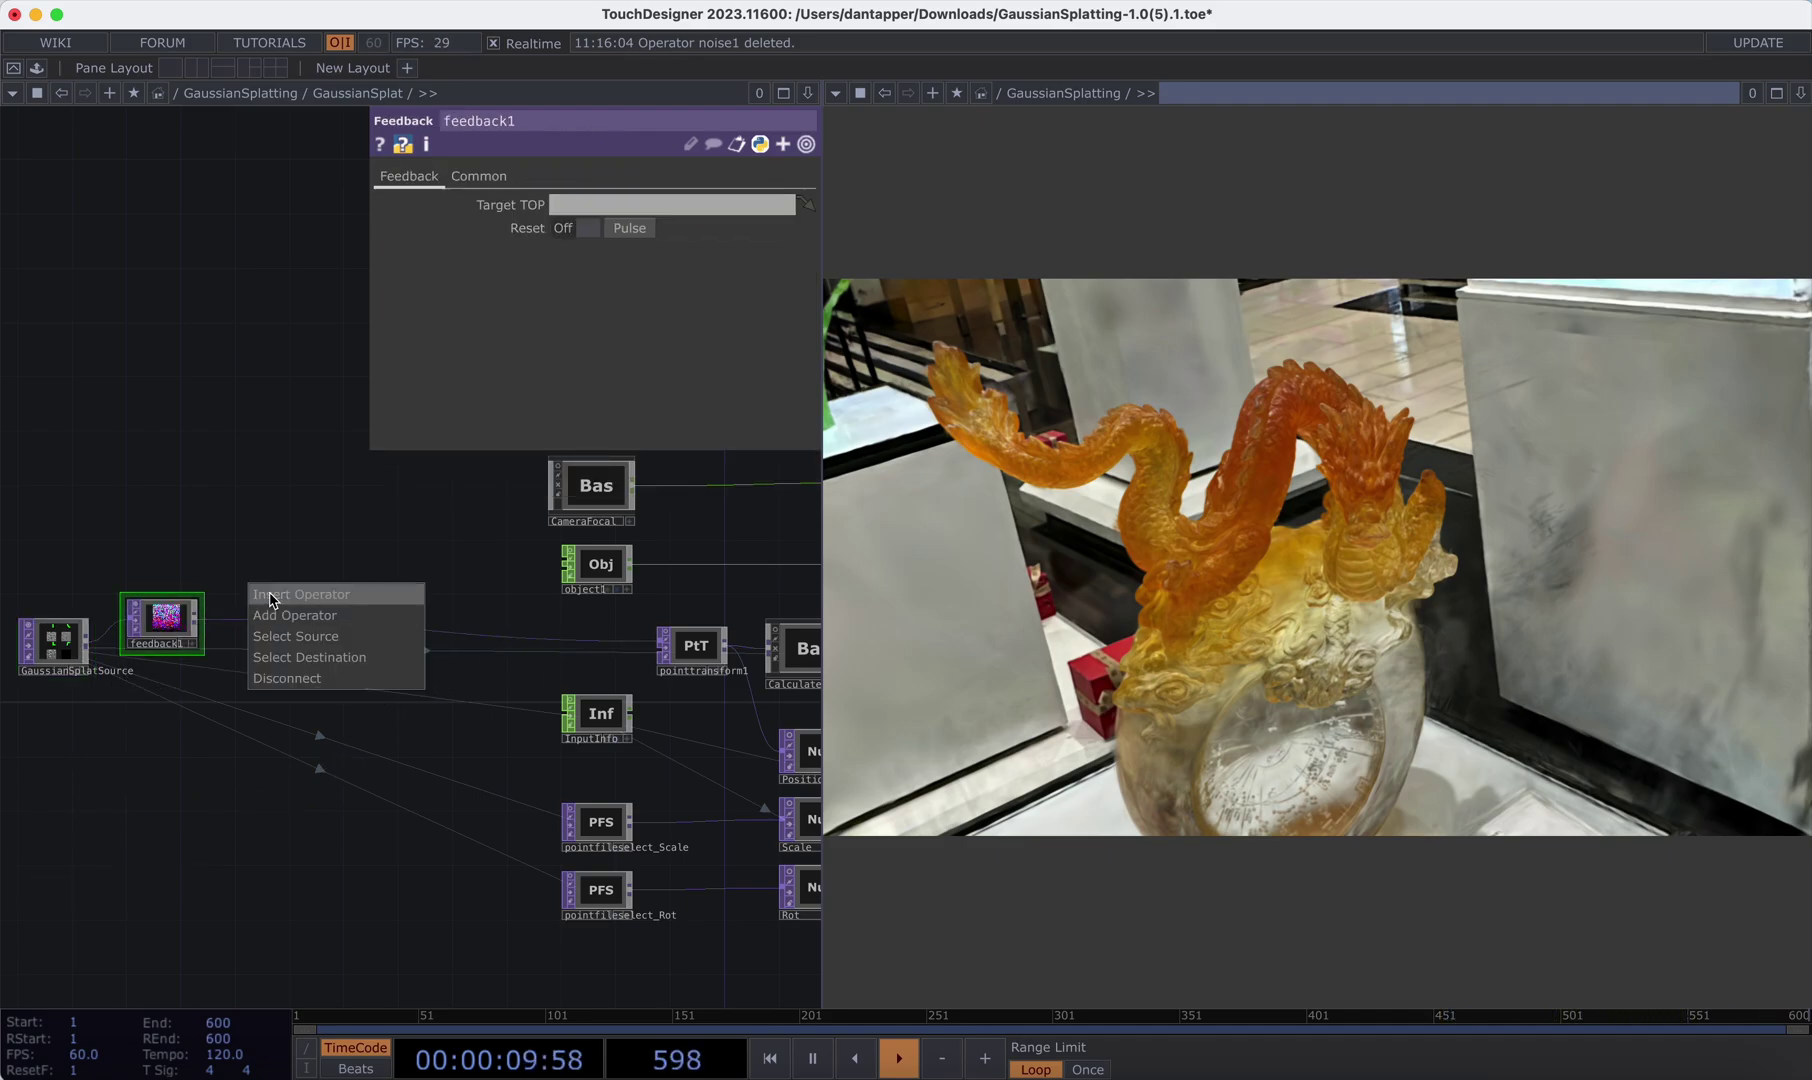
click(270, 596)
click(290, 445)
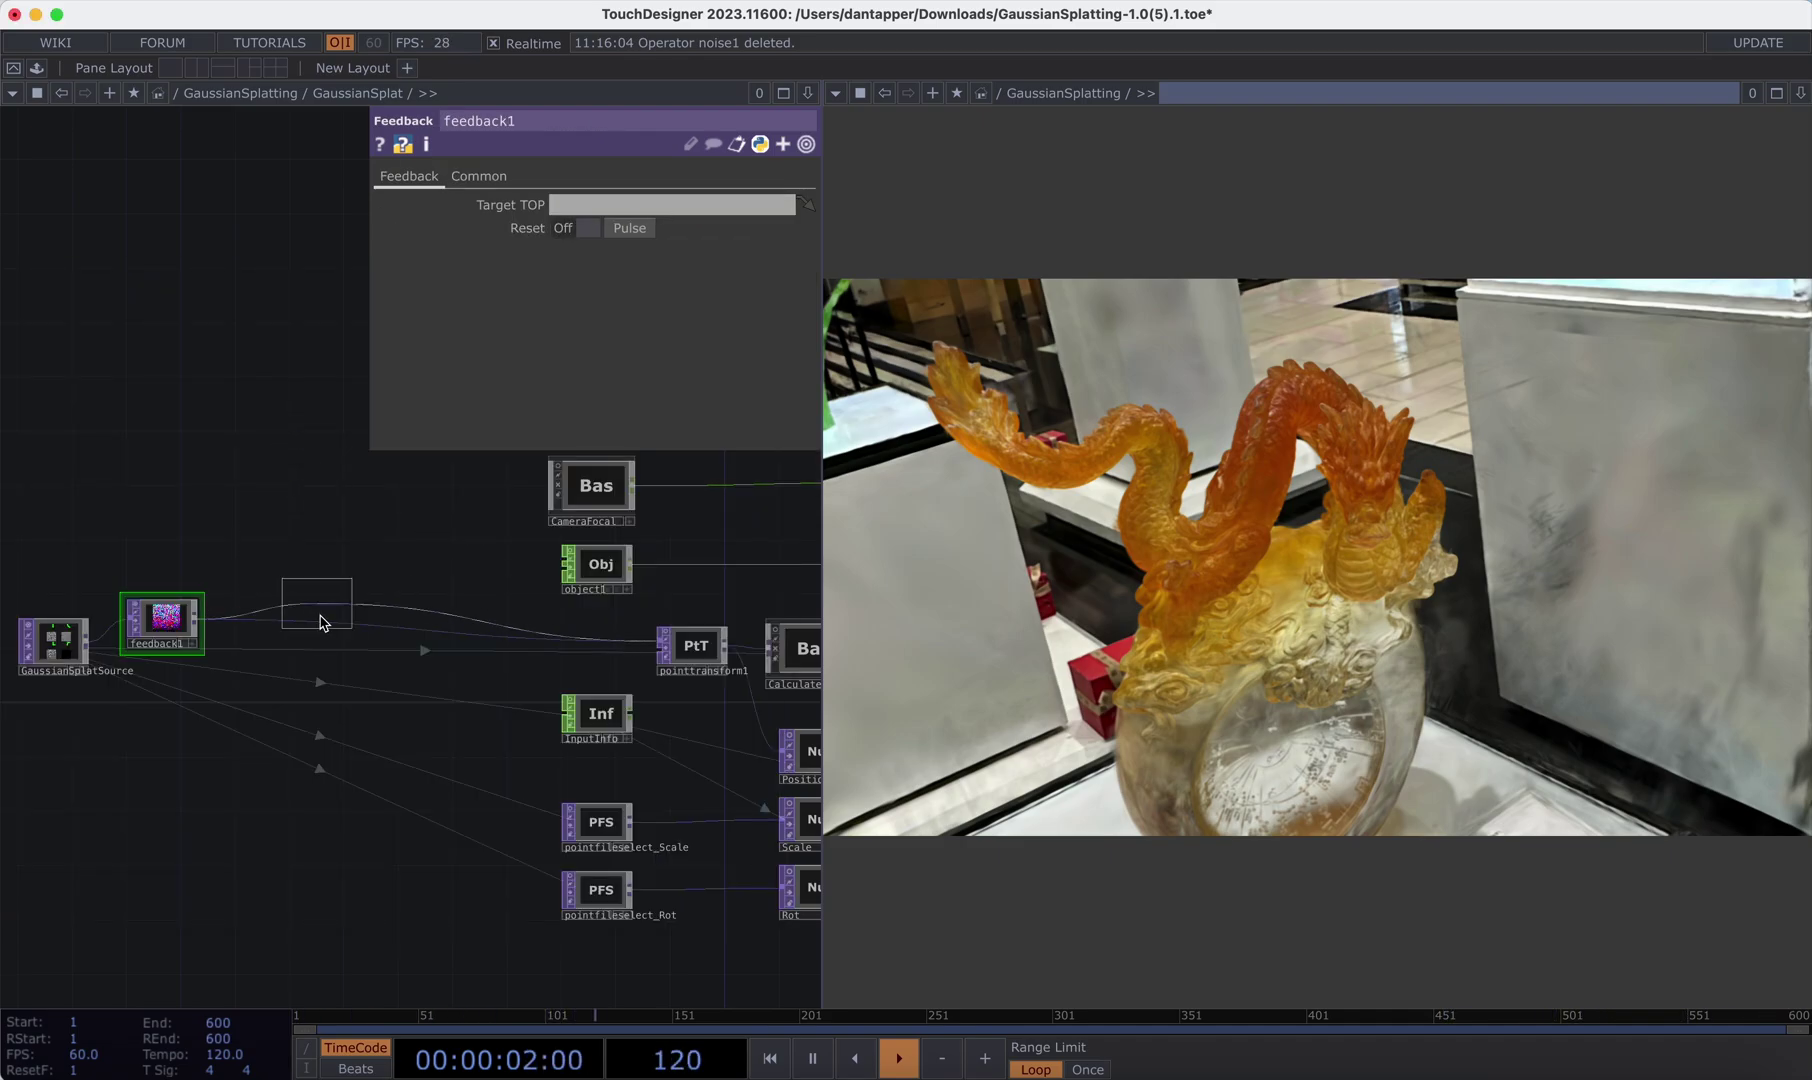
click(318, 618)
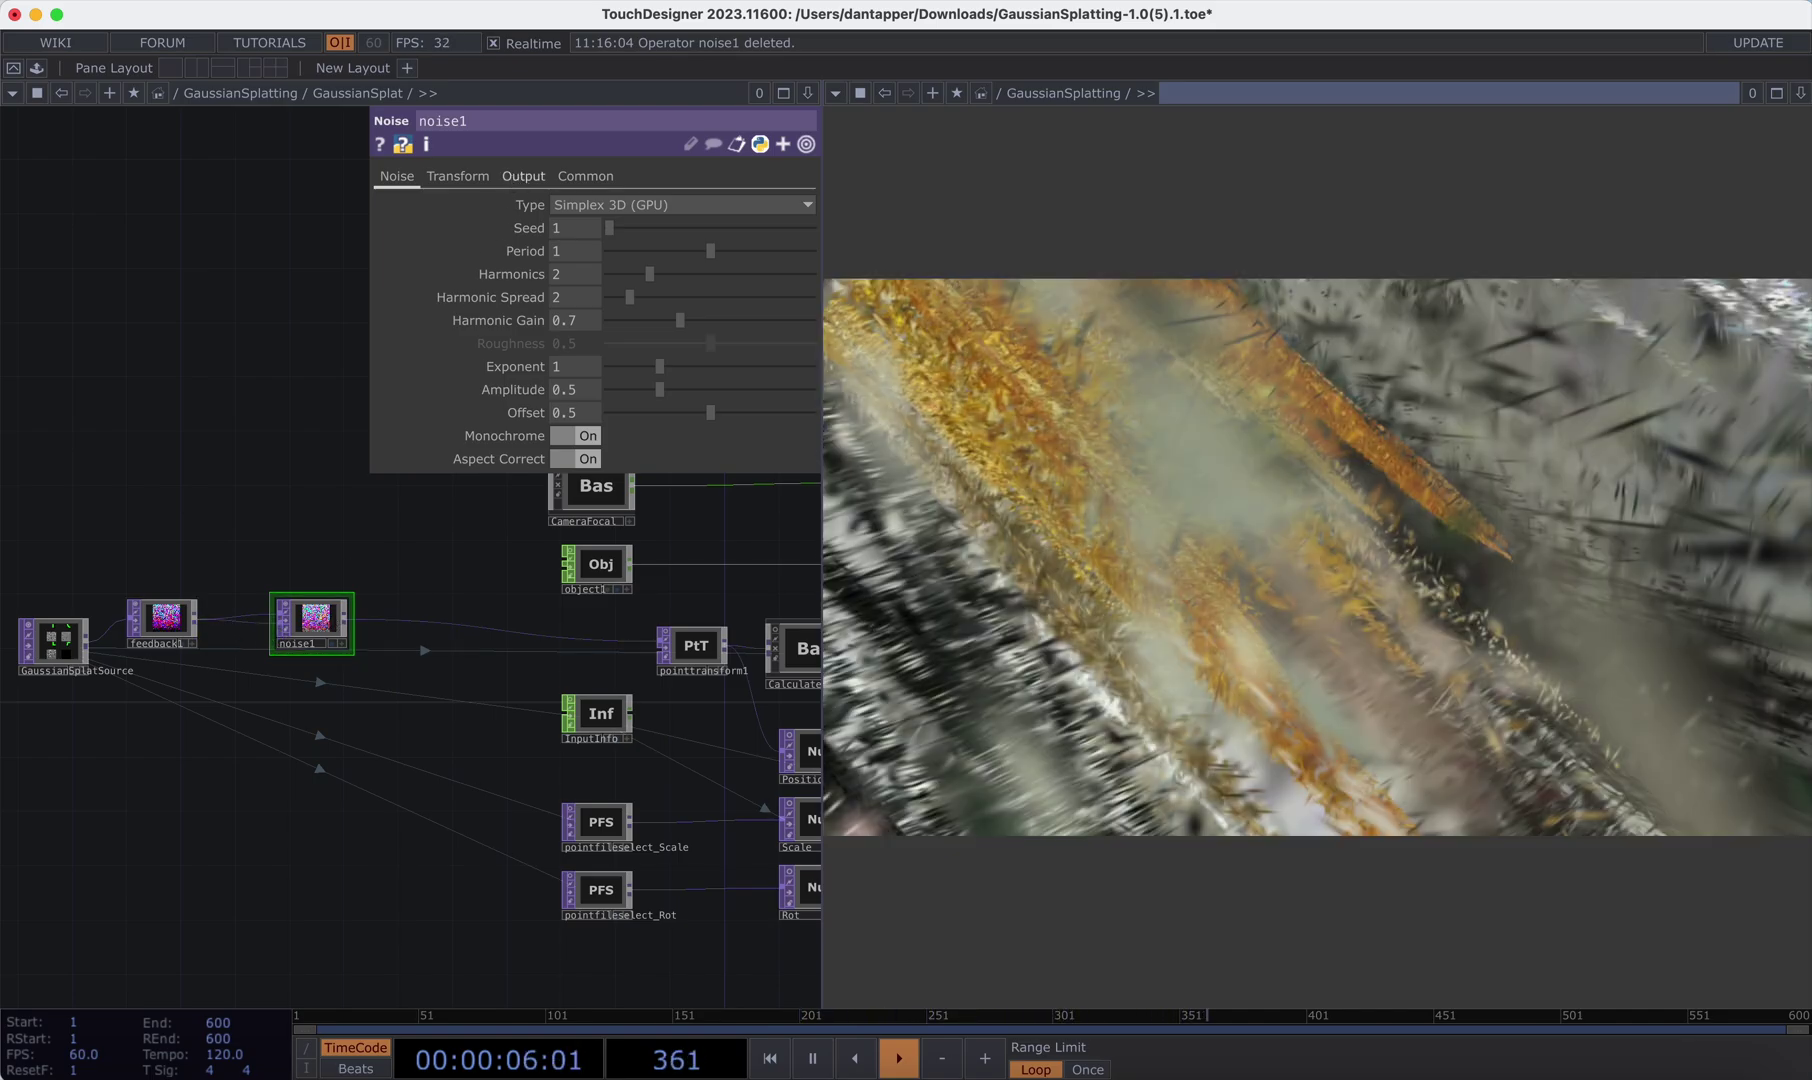
- Set noise1's RGB output to Noise only, add an Add TOP after it, and pause playback
click(513, 178)
click(582, 204)
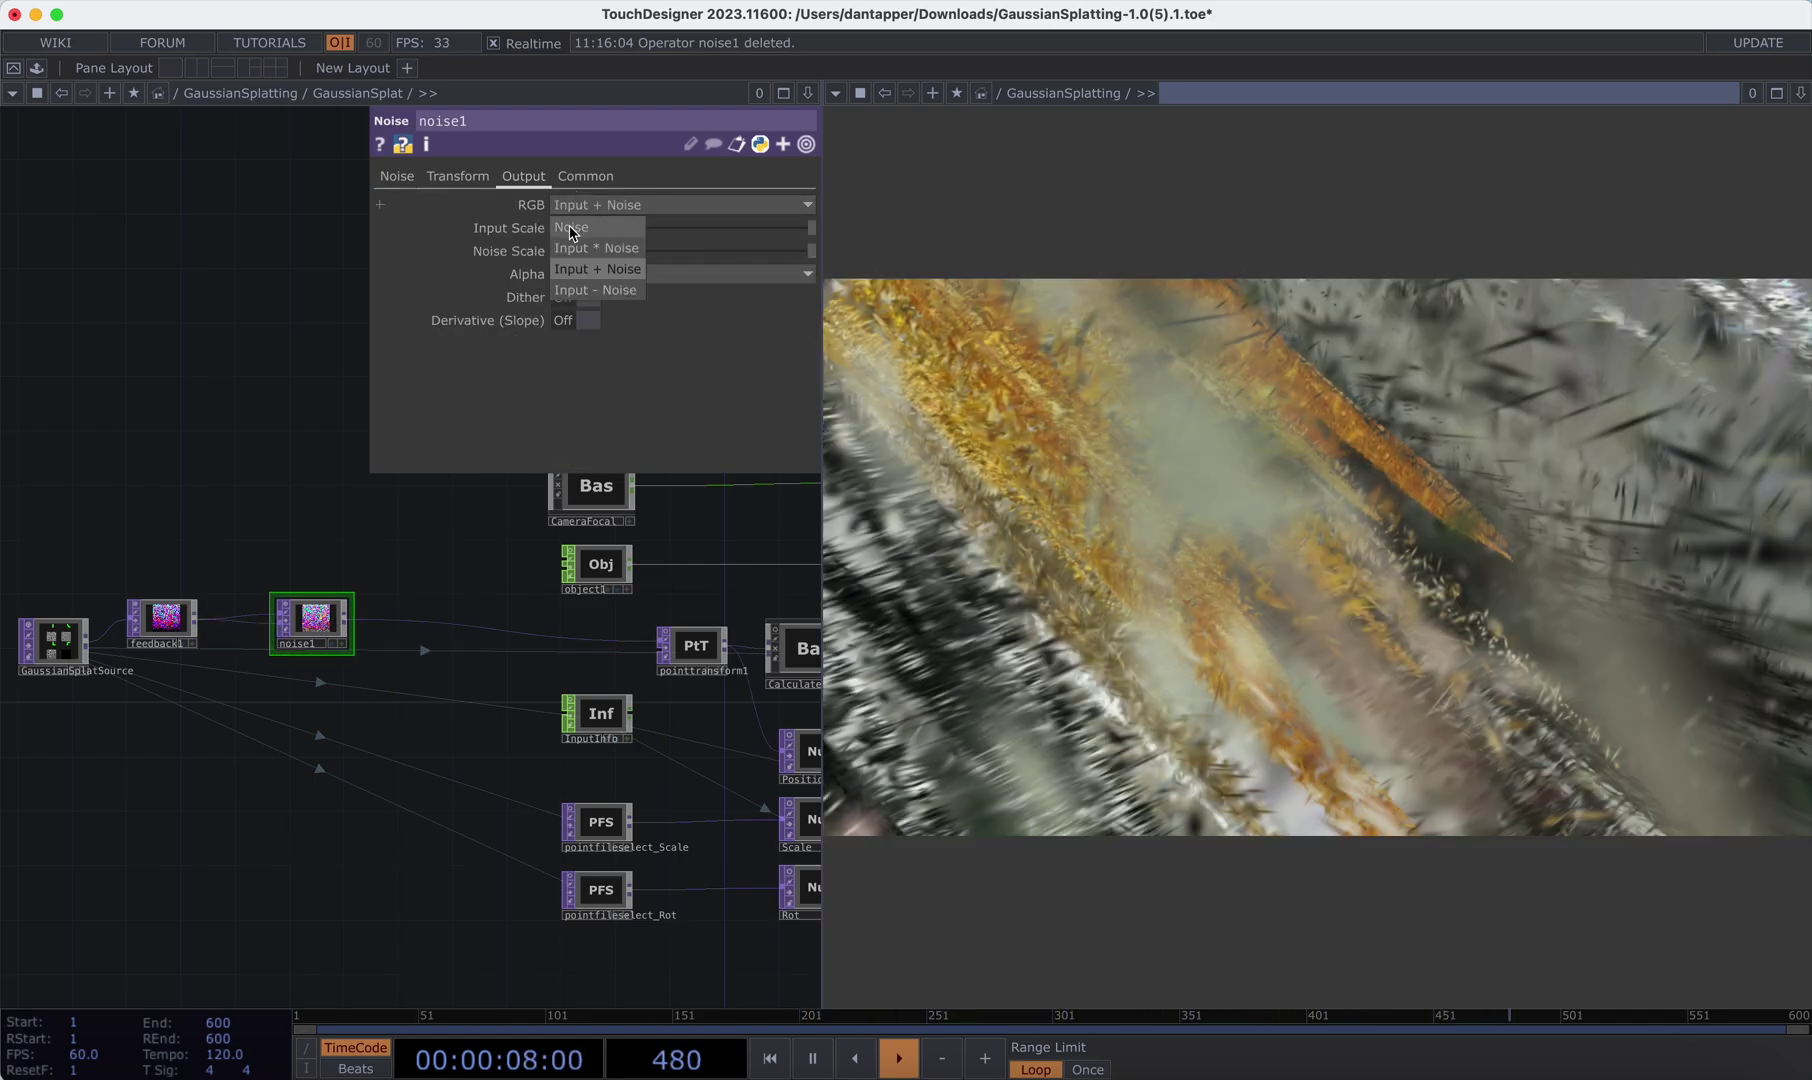
click(570, 229)
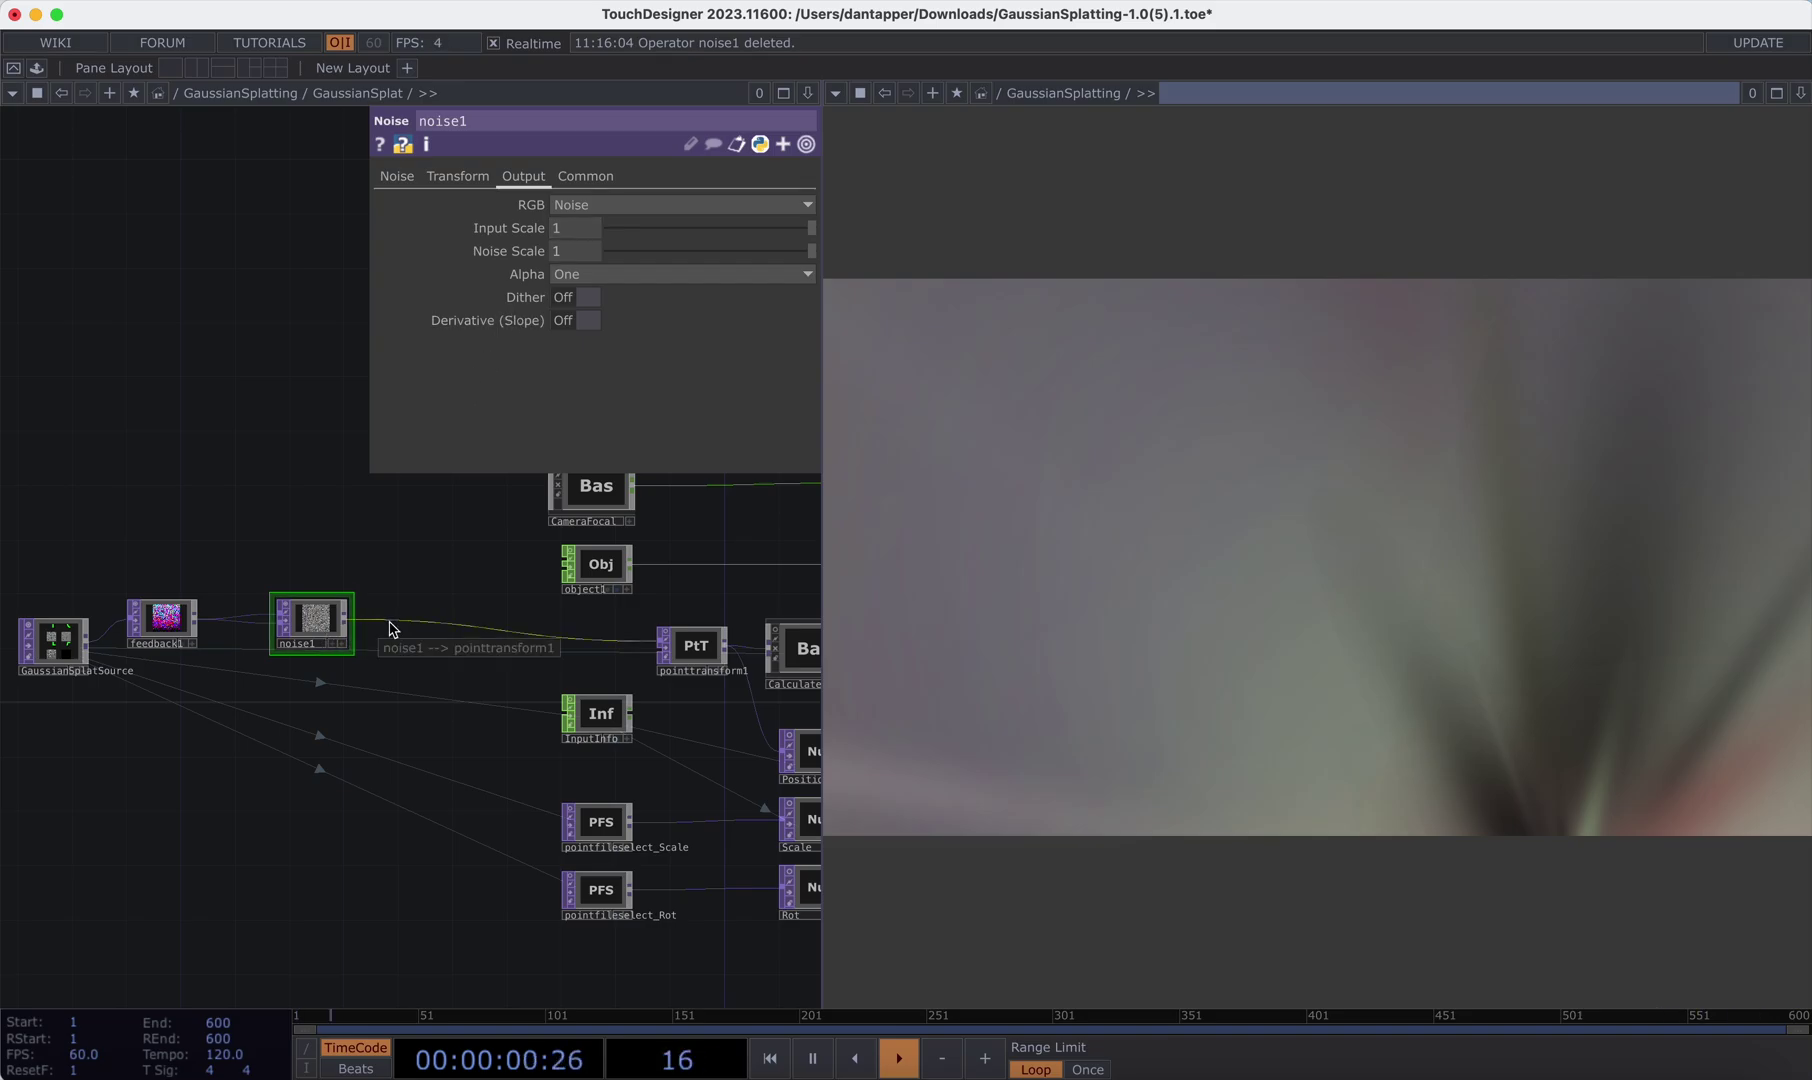
right_click(418, 620)
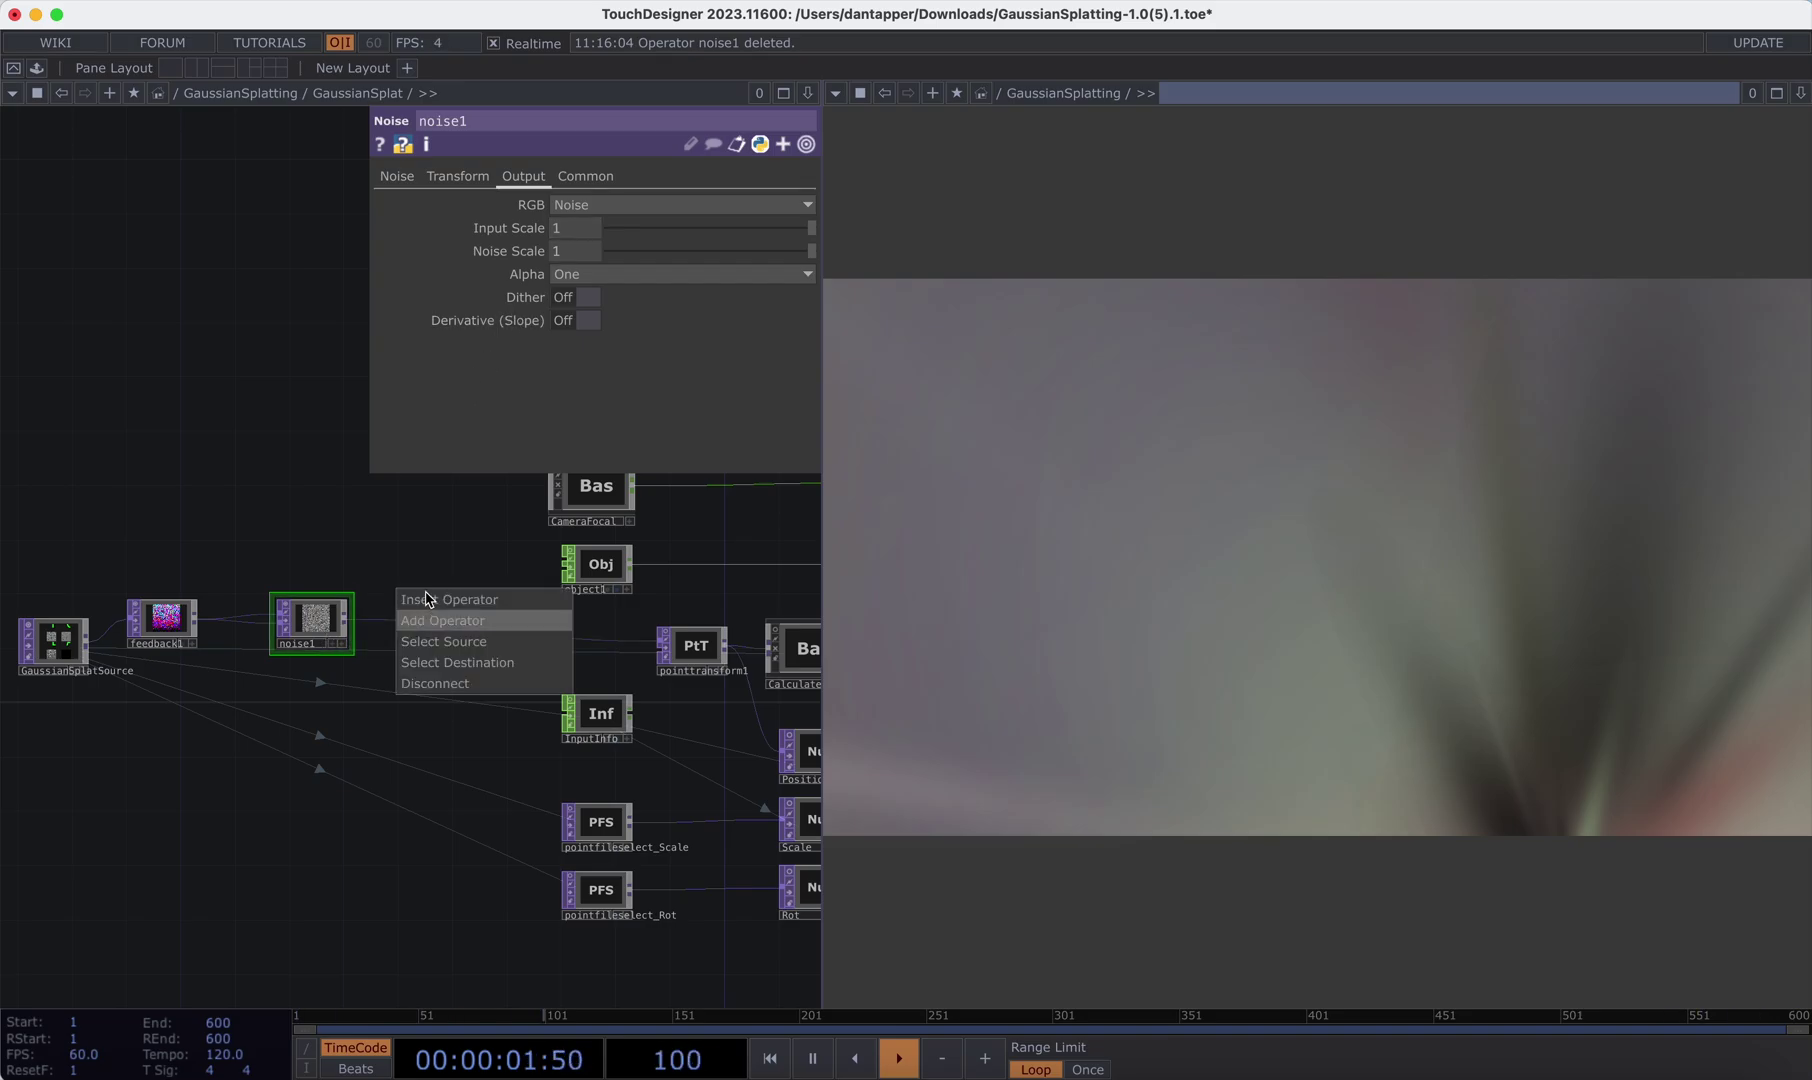
click(428, 600)
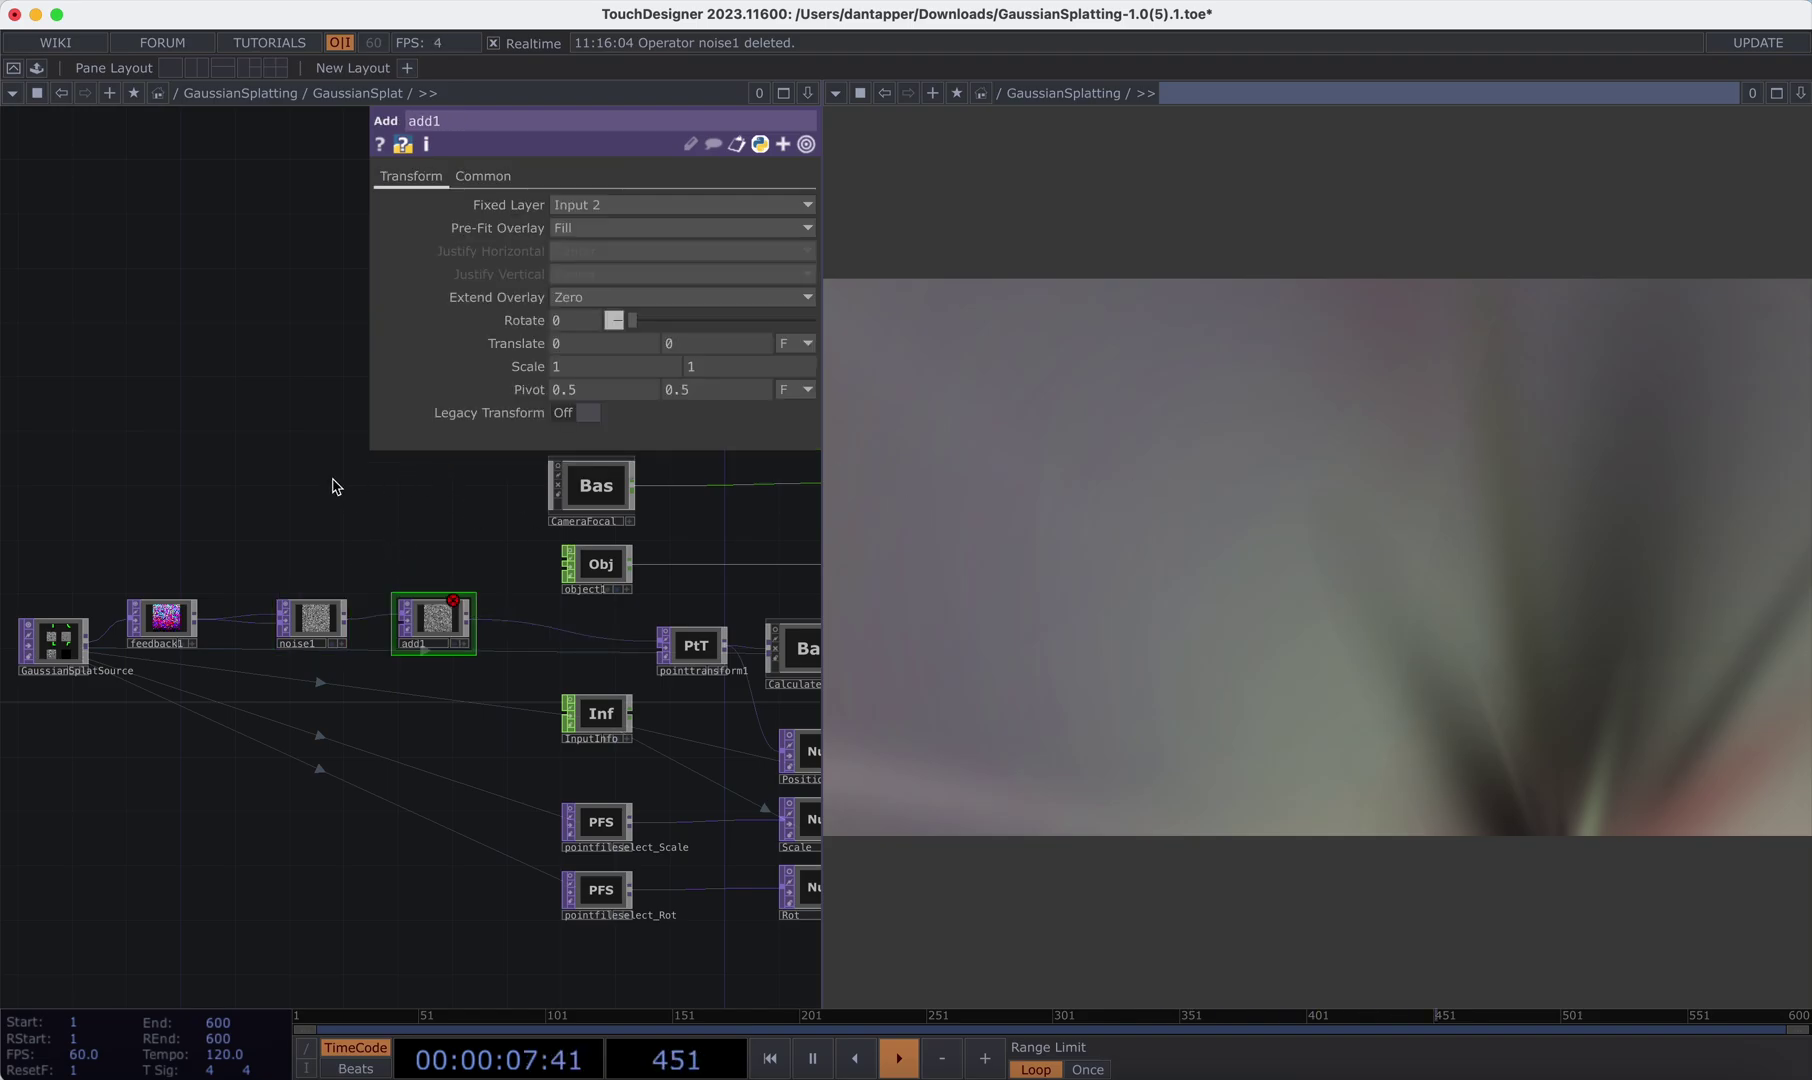
click(813, 1058)
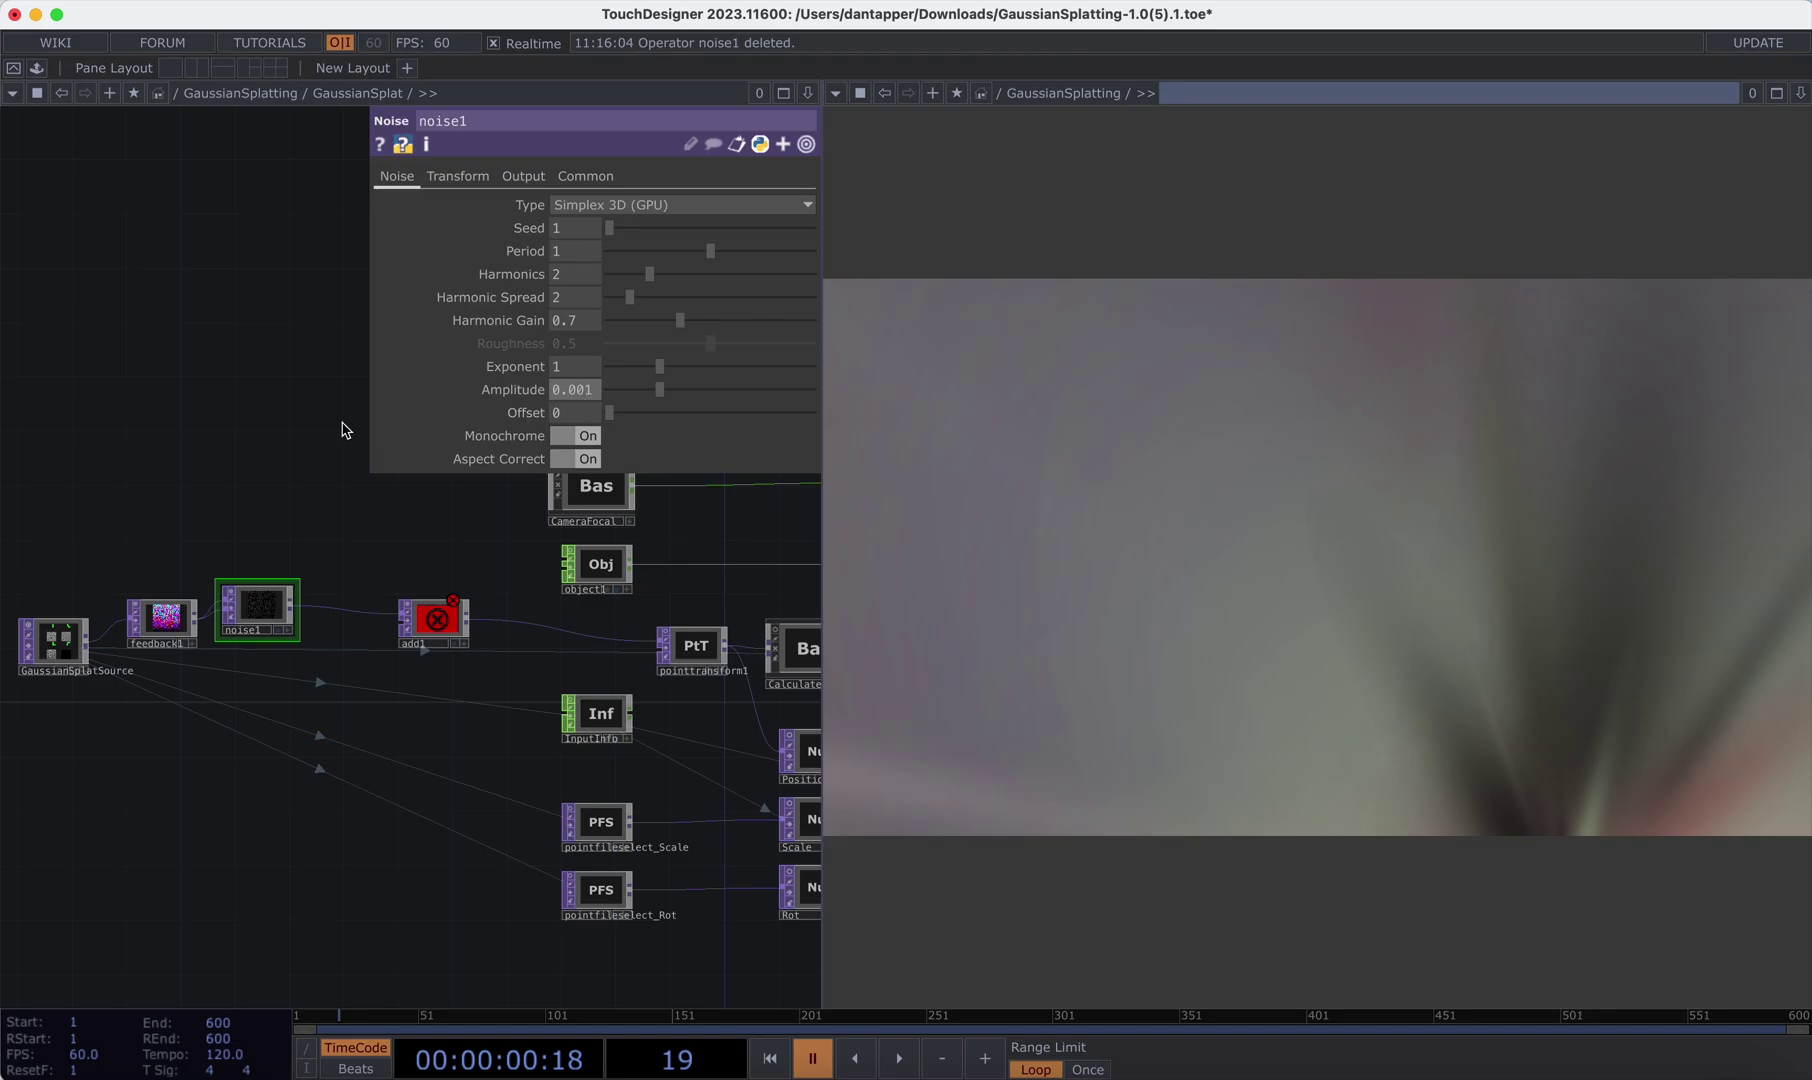
- Set noise Amplitude to 0.004 and wire feedback1 into add1's second input
key(BackSpace)
text(4)
key(Return)
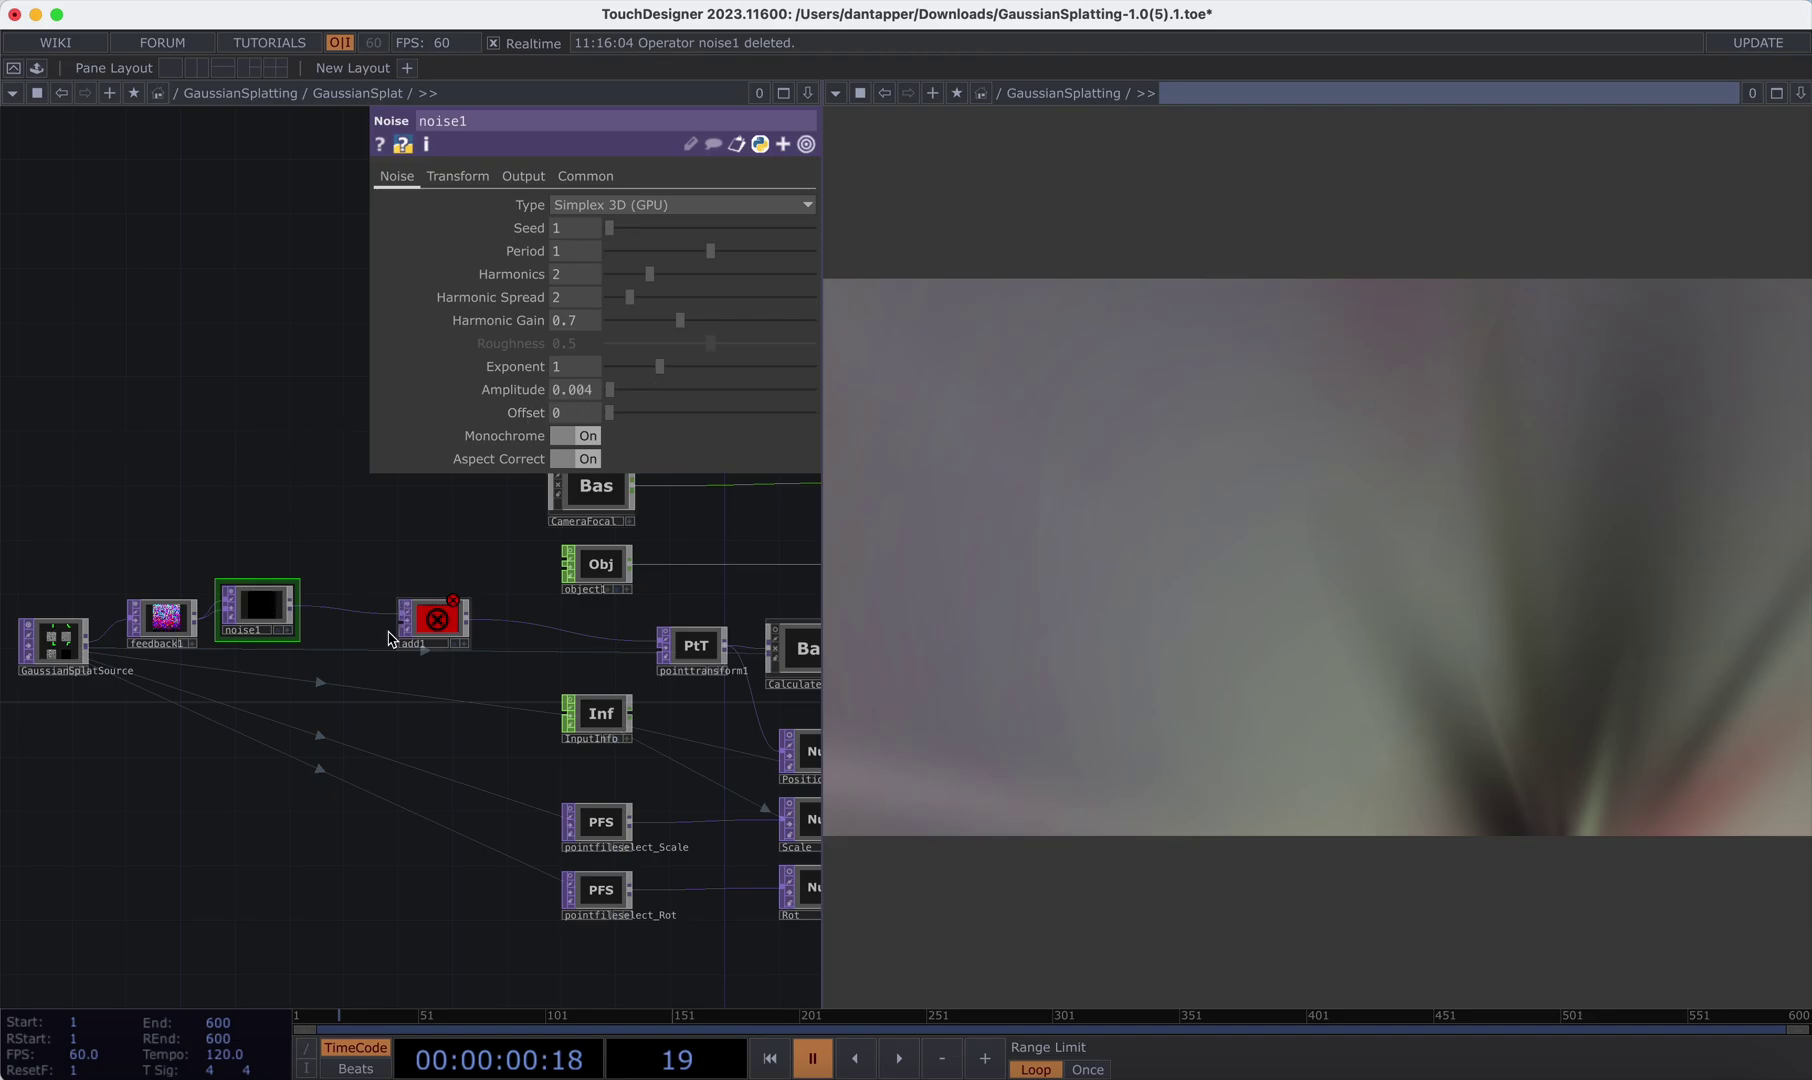
drag(190, 633, 387, 586)
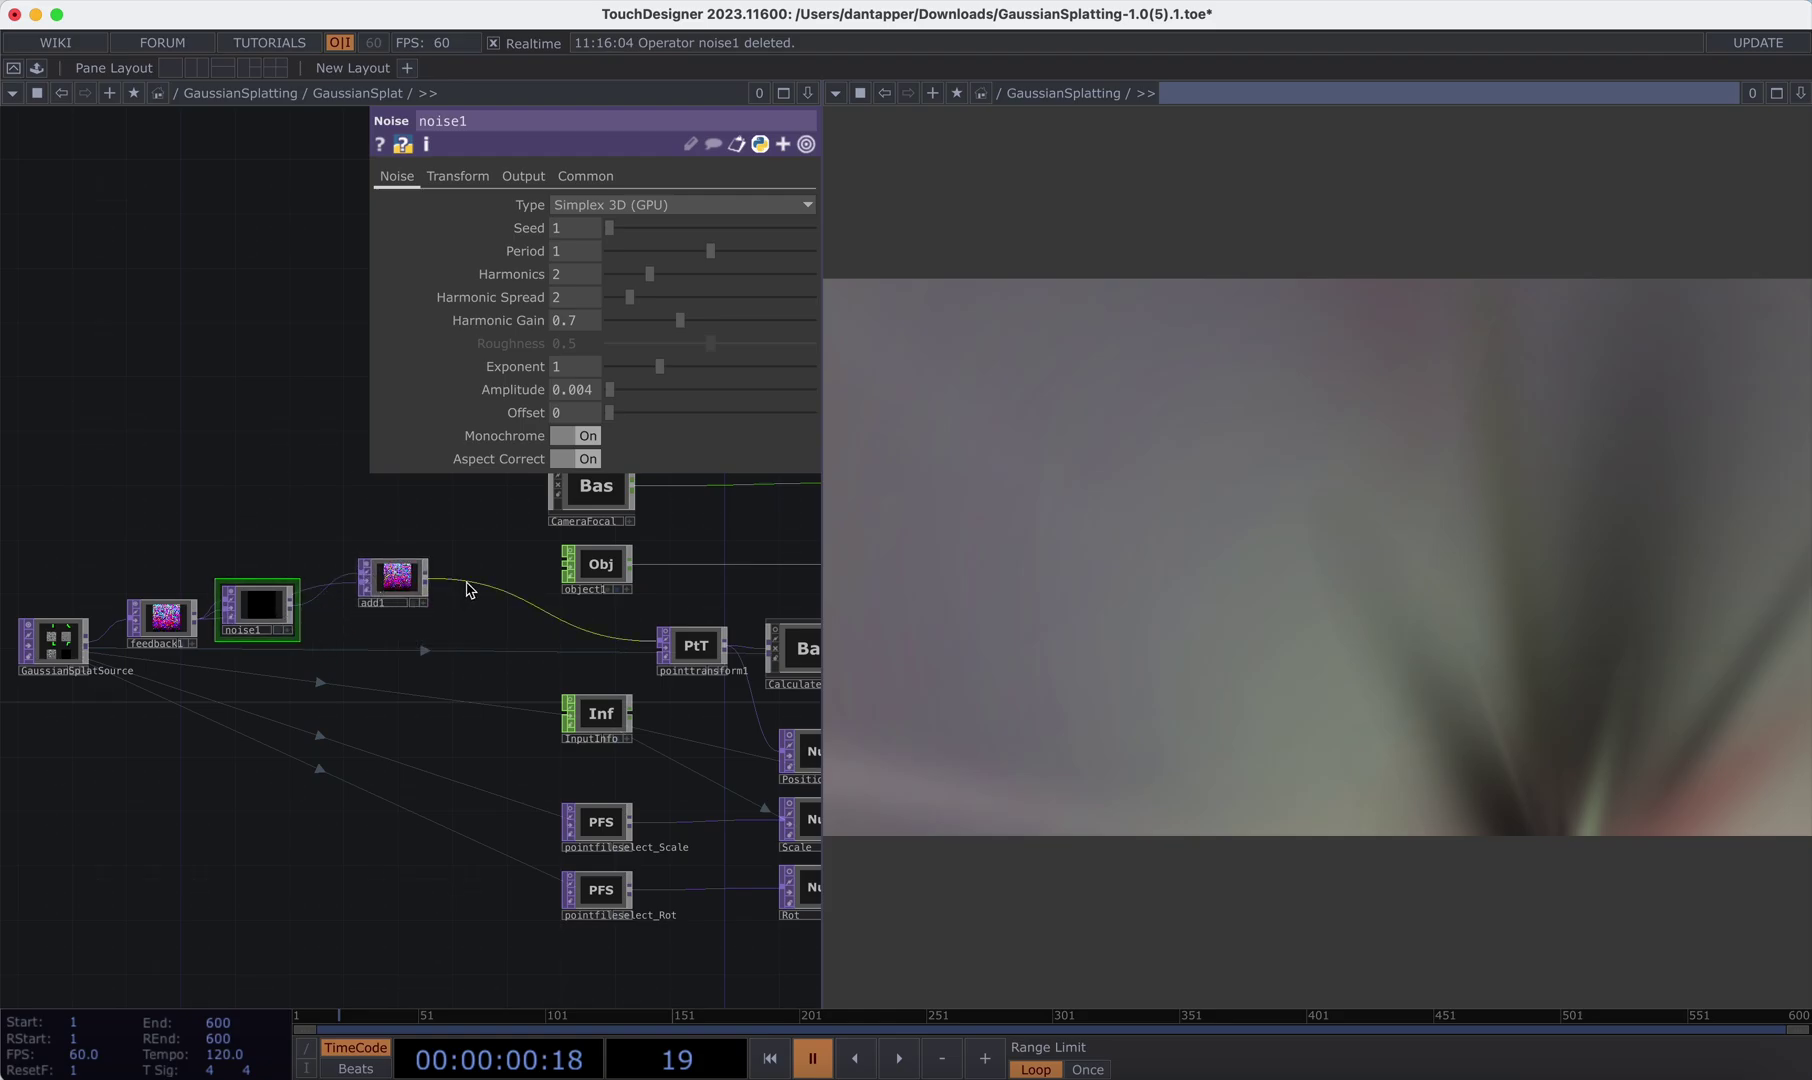
- Add a null1 TOP after add1 and make it feedback1's Target TOP
right_click(470, 550)
click(500, 560)
text(nu)
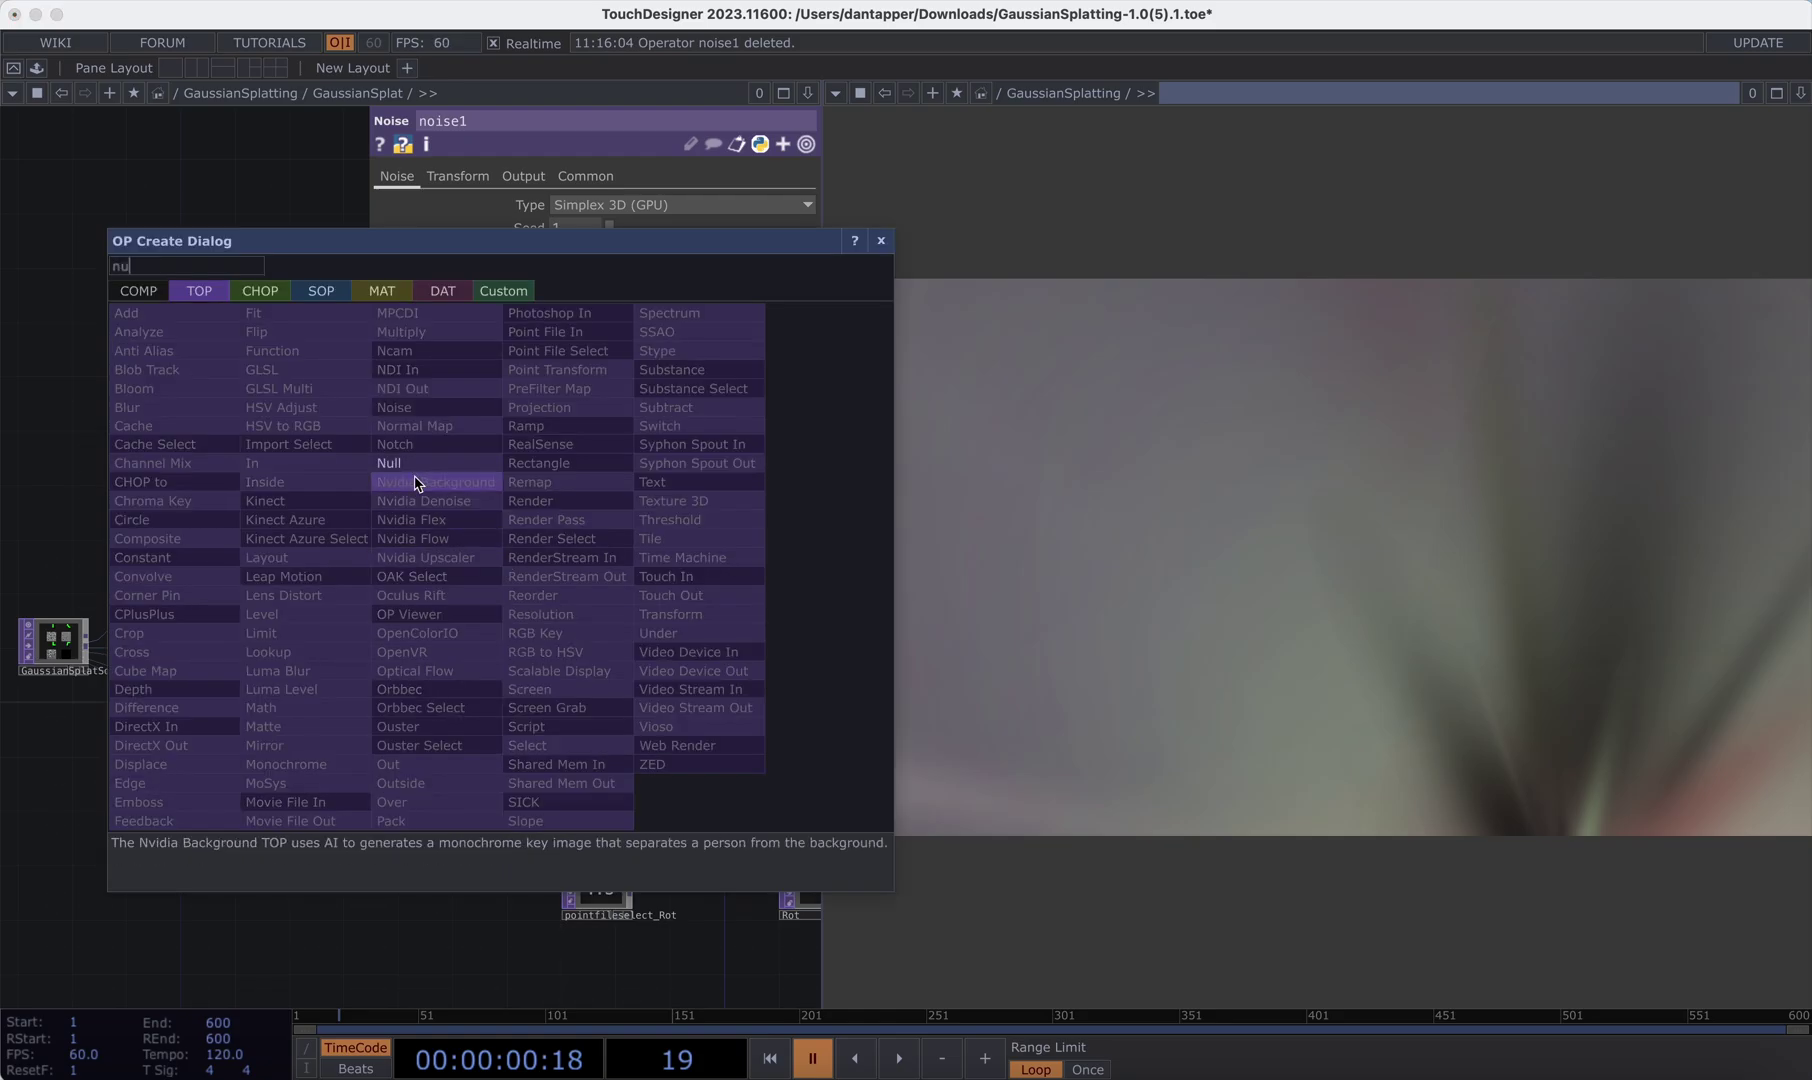
click(395, 444)
click(479, 576)
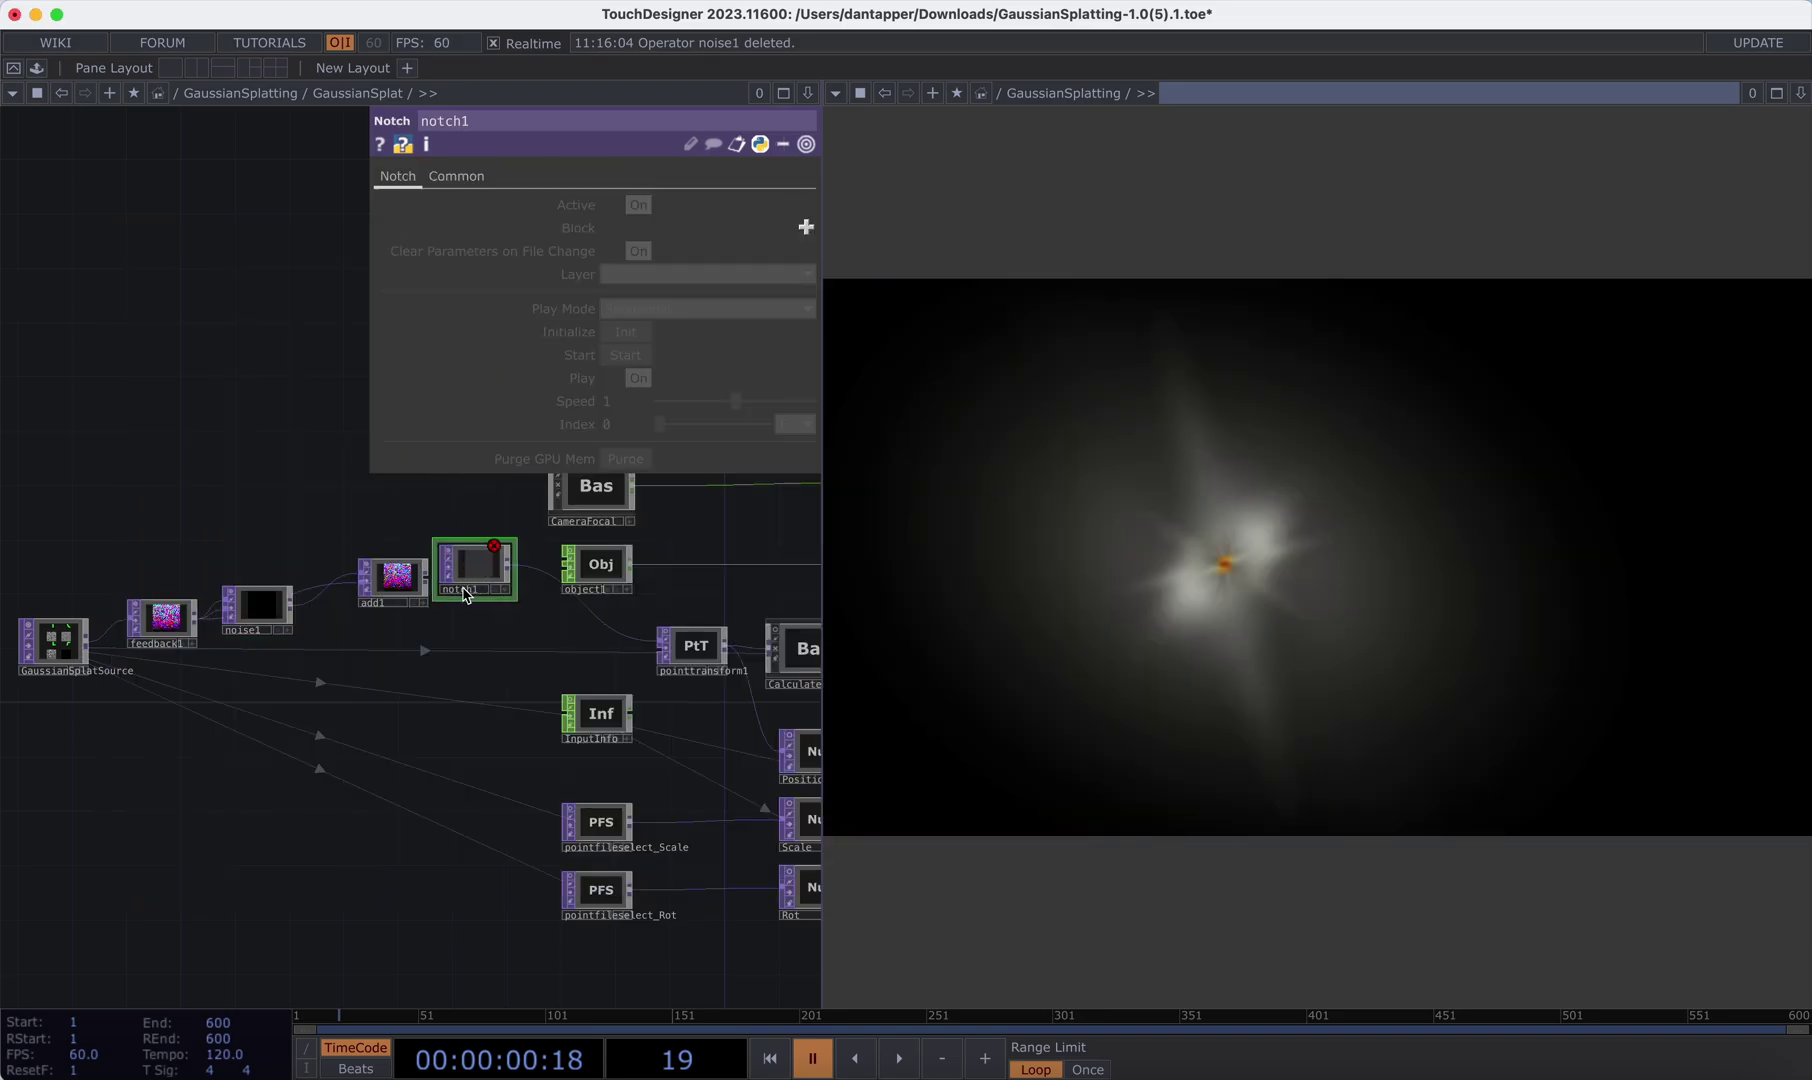
key(super+z)
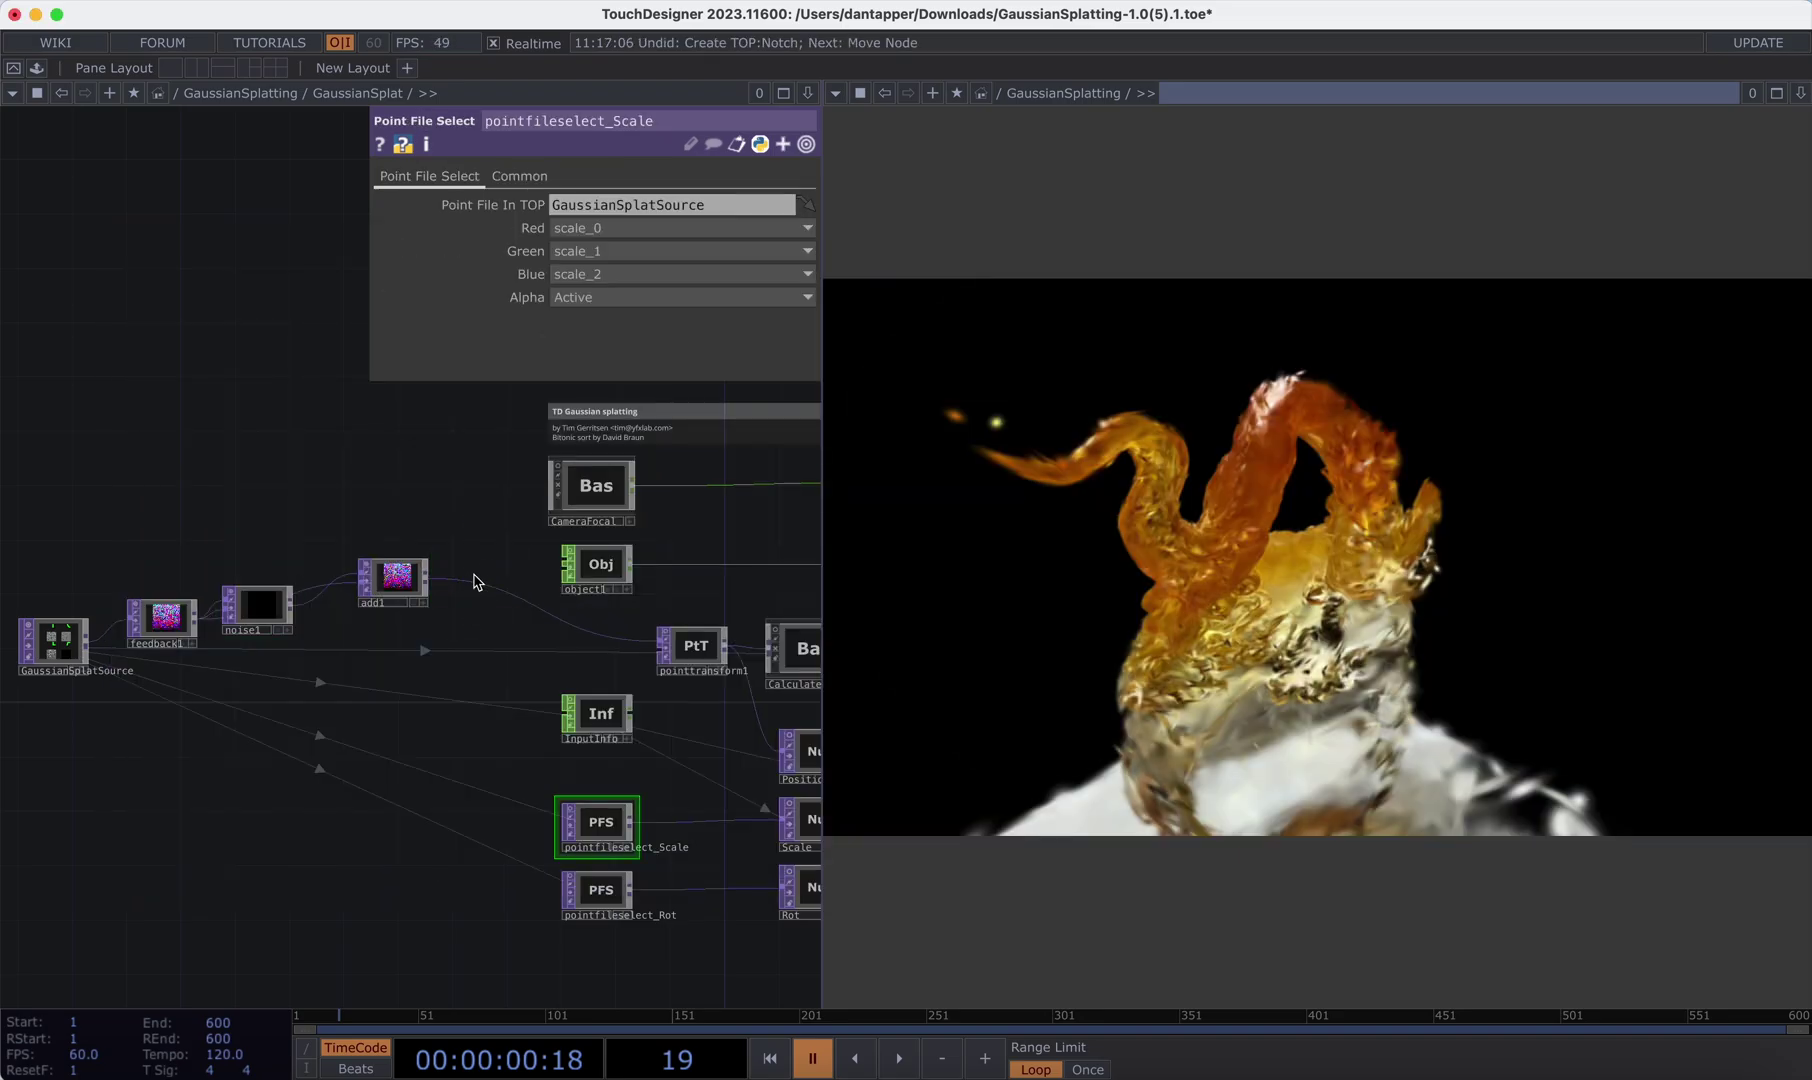
right_click(476, 548)
click(500, 556)
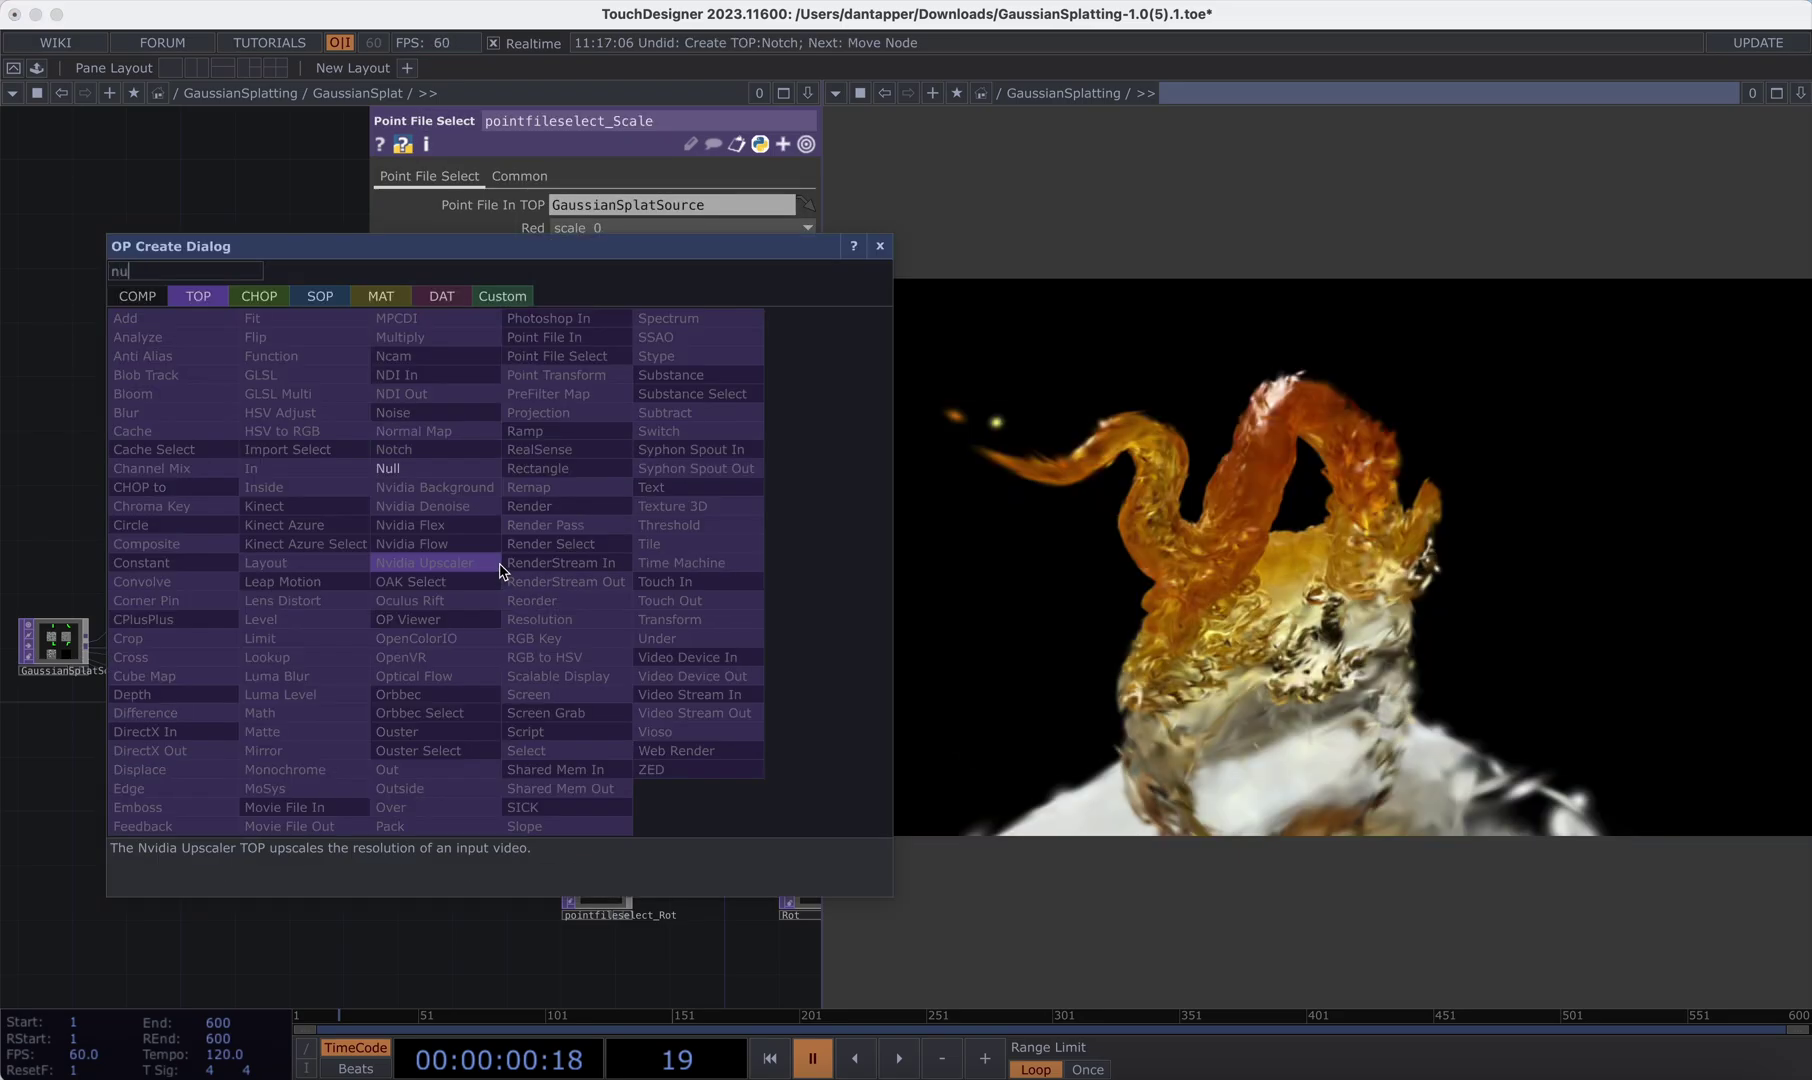
click(437, 469)
click(489, 617)
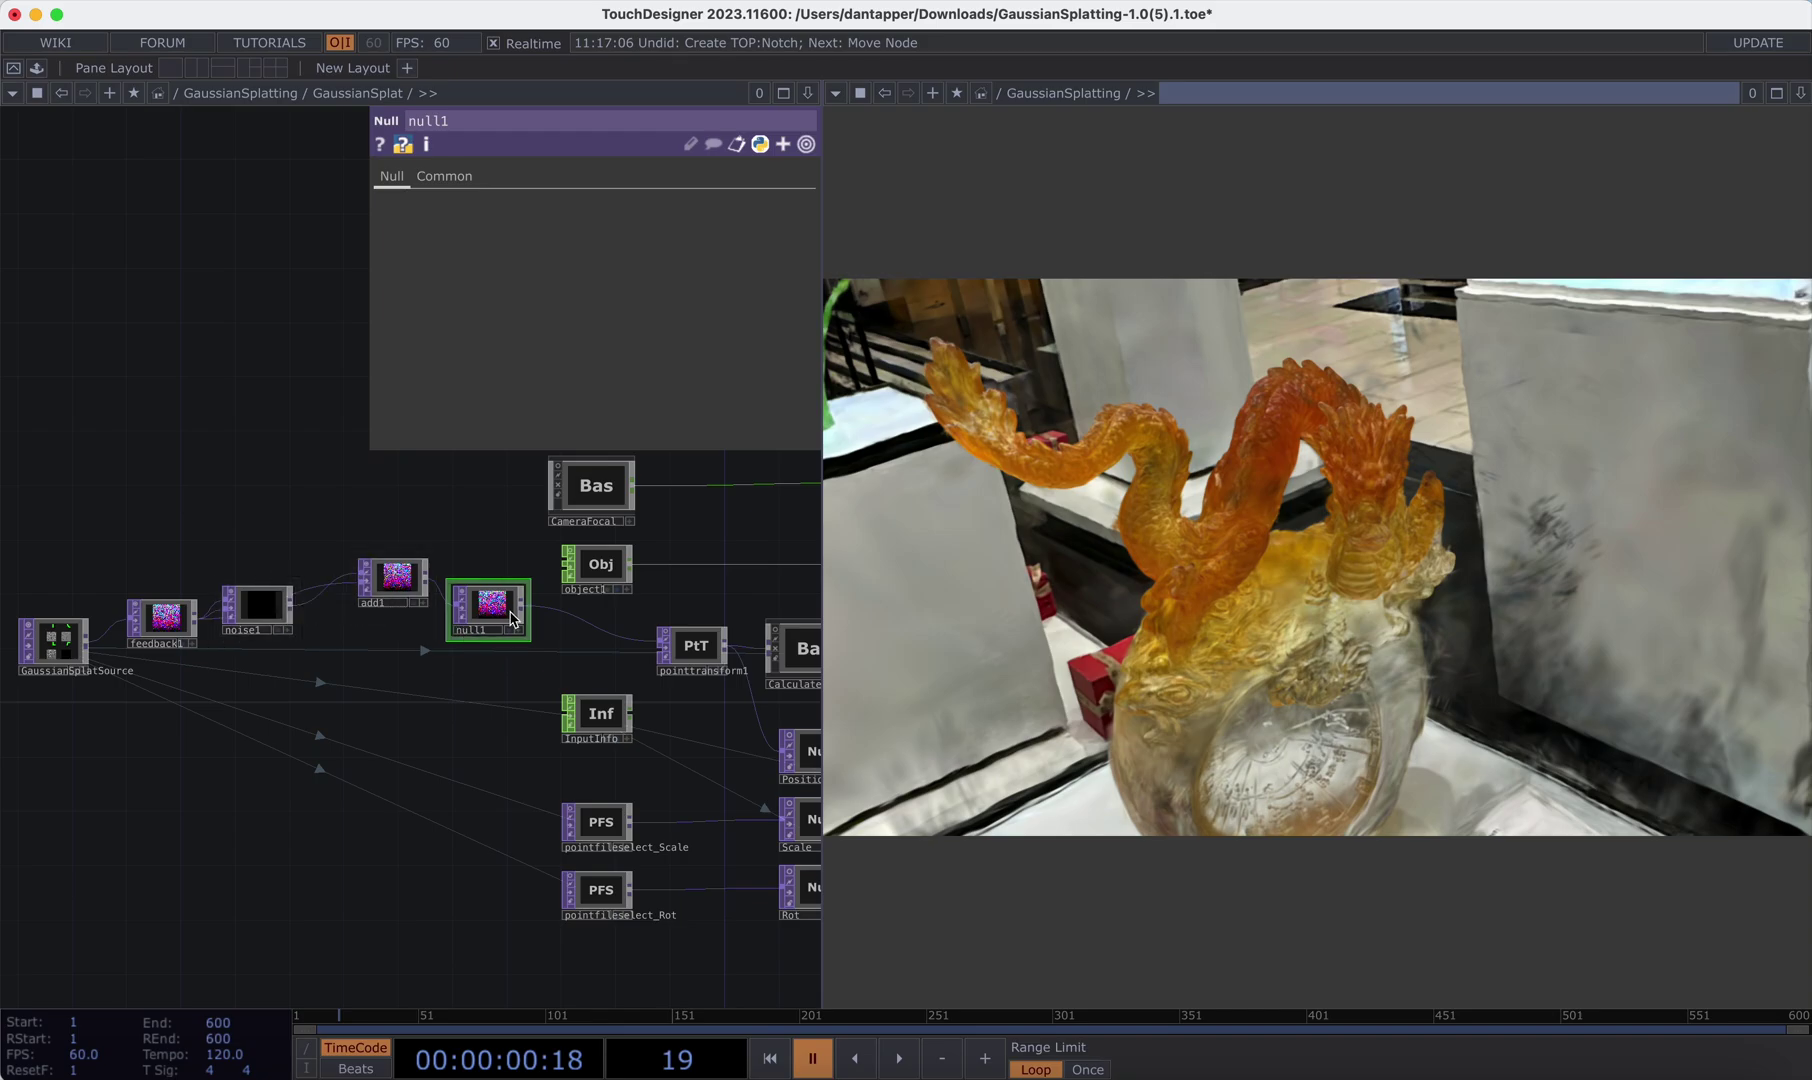
click(162, 618)
drag(490, 605, 598, 209)
- Resume playback and switch noise1 from monochrome to colour output
key(space)
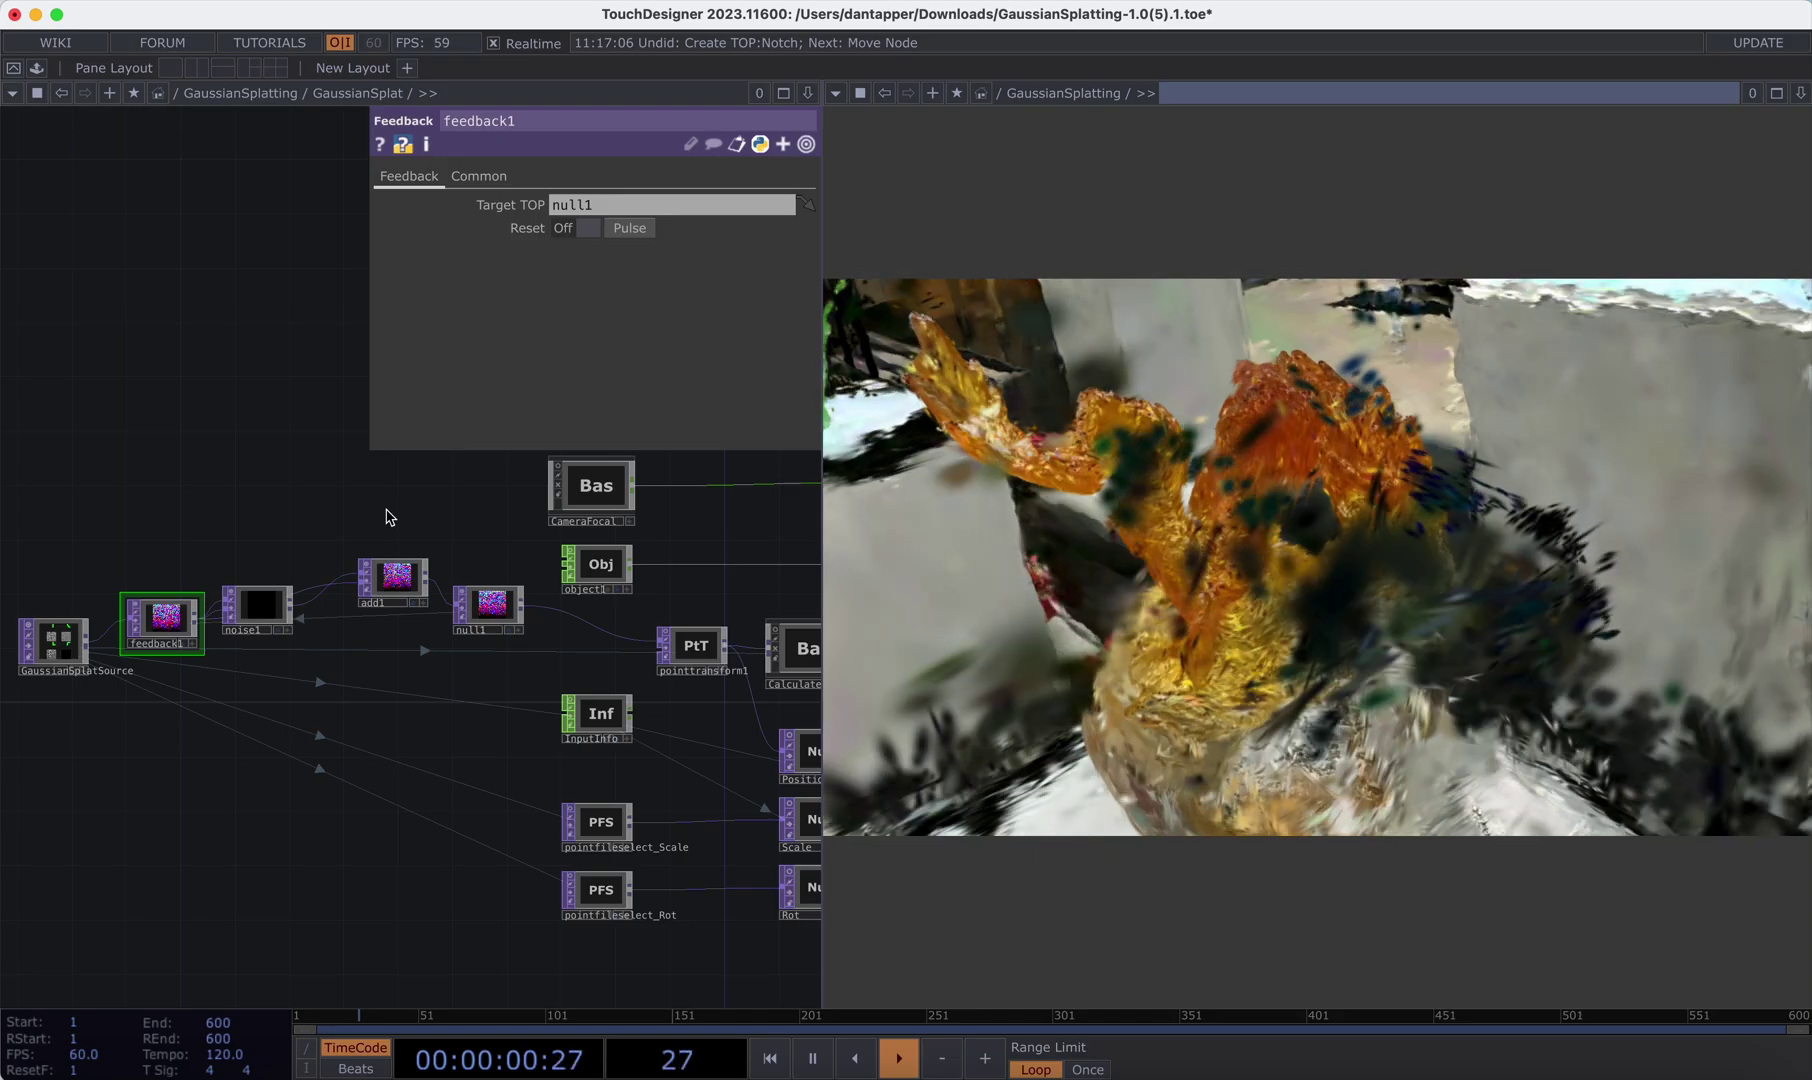
click(258, 605)
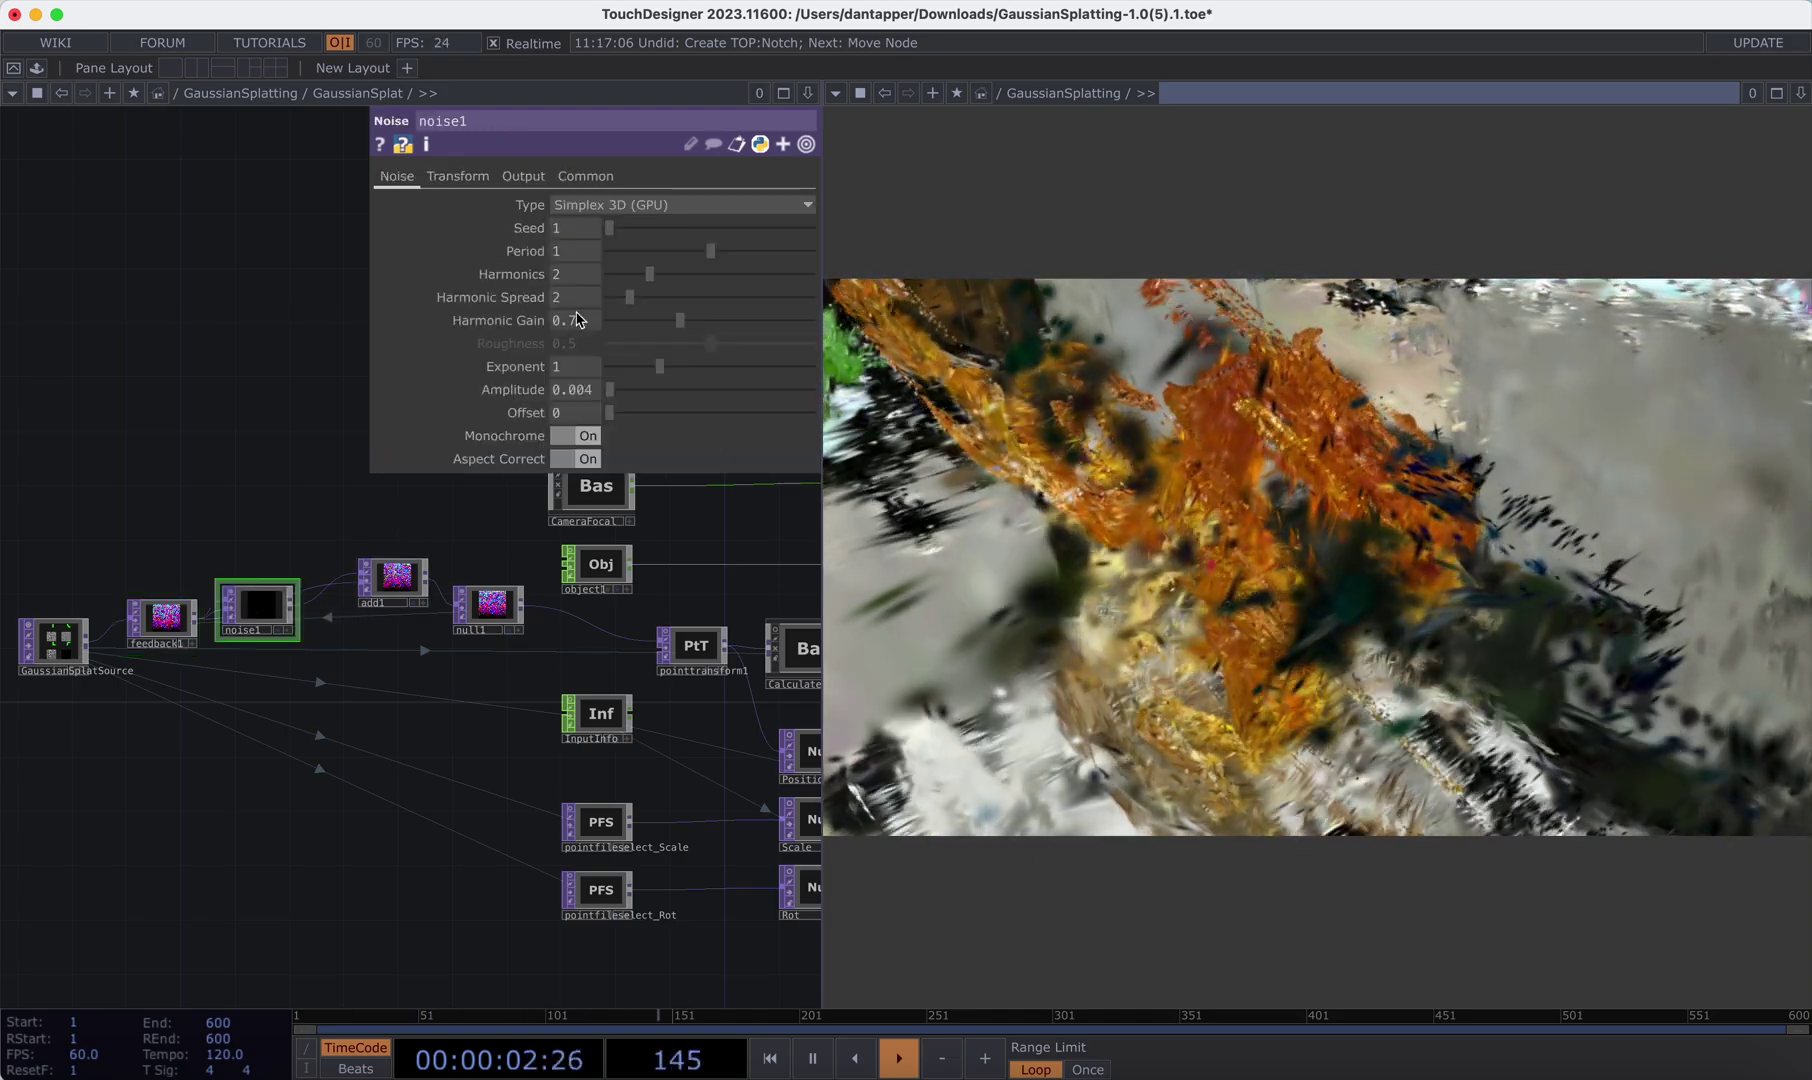
click(581, 442)
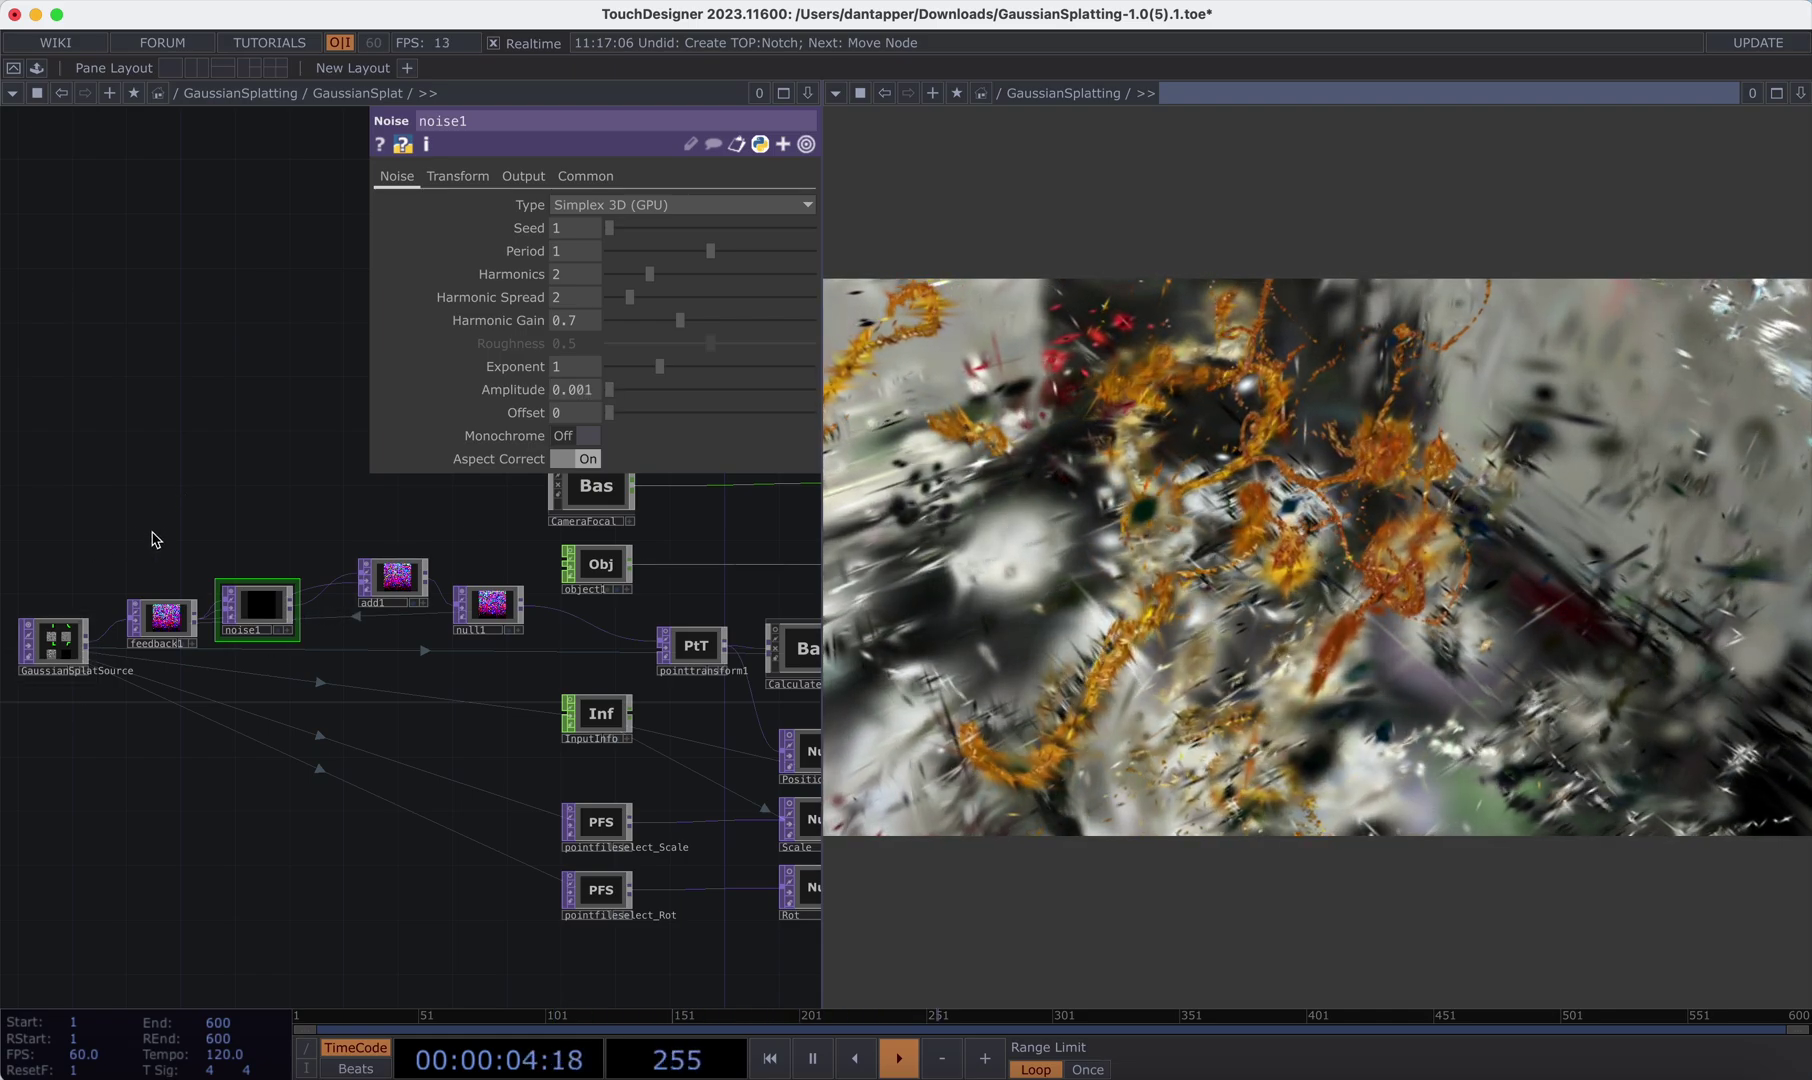
- Add a Keyboard In CHOP and drag its k1 channel onto feedback1's Reset
key(Tab)
text(ke)
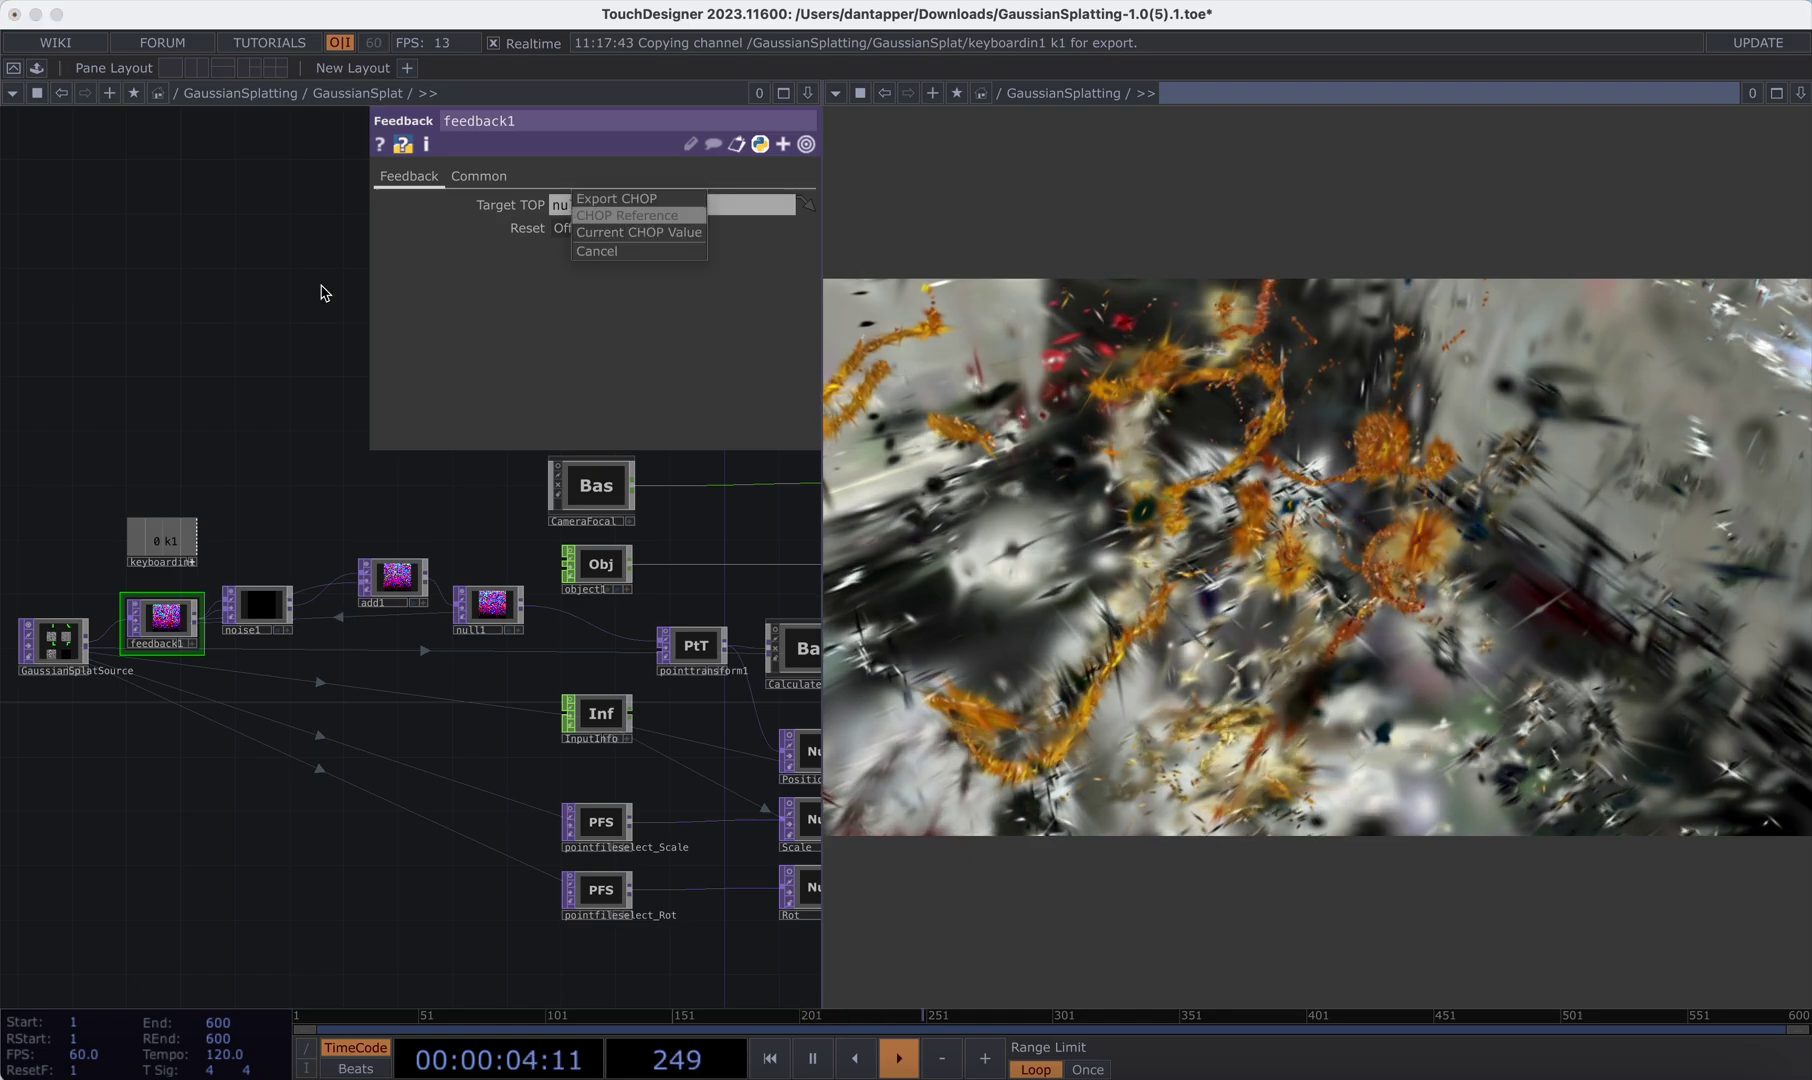
click(322, 292)
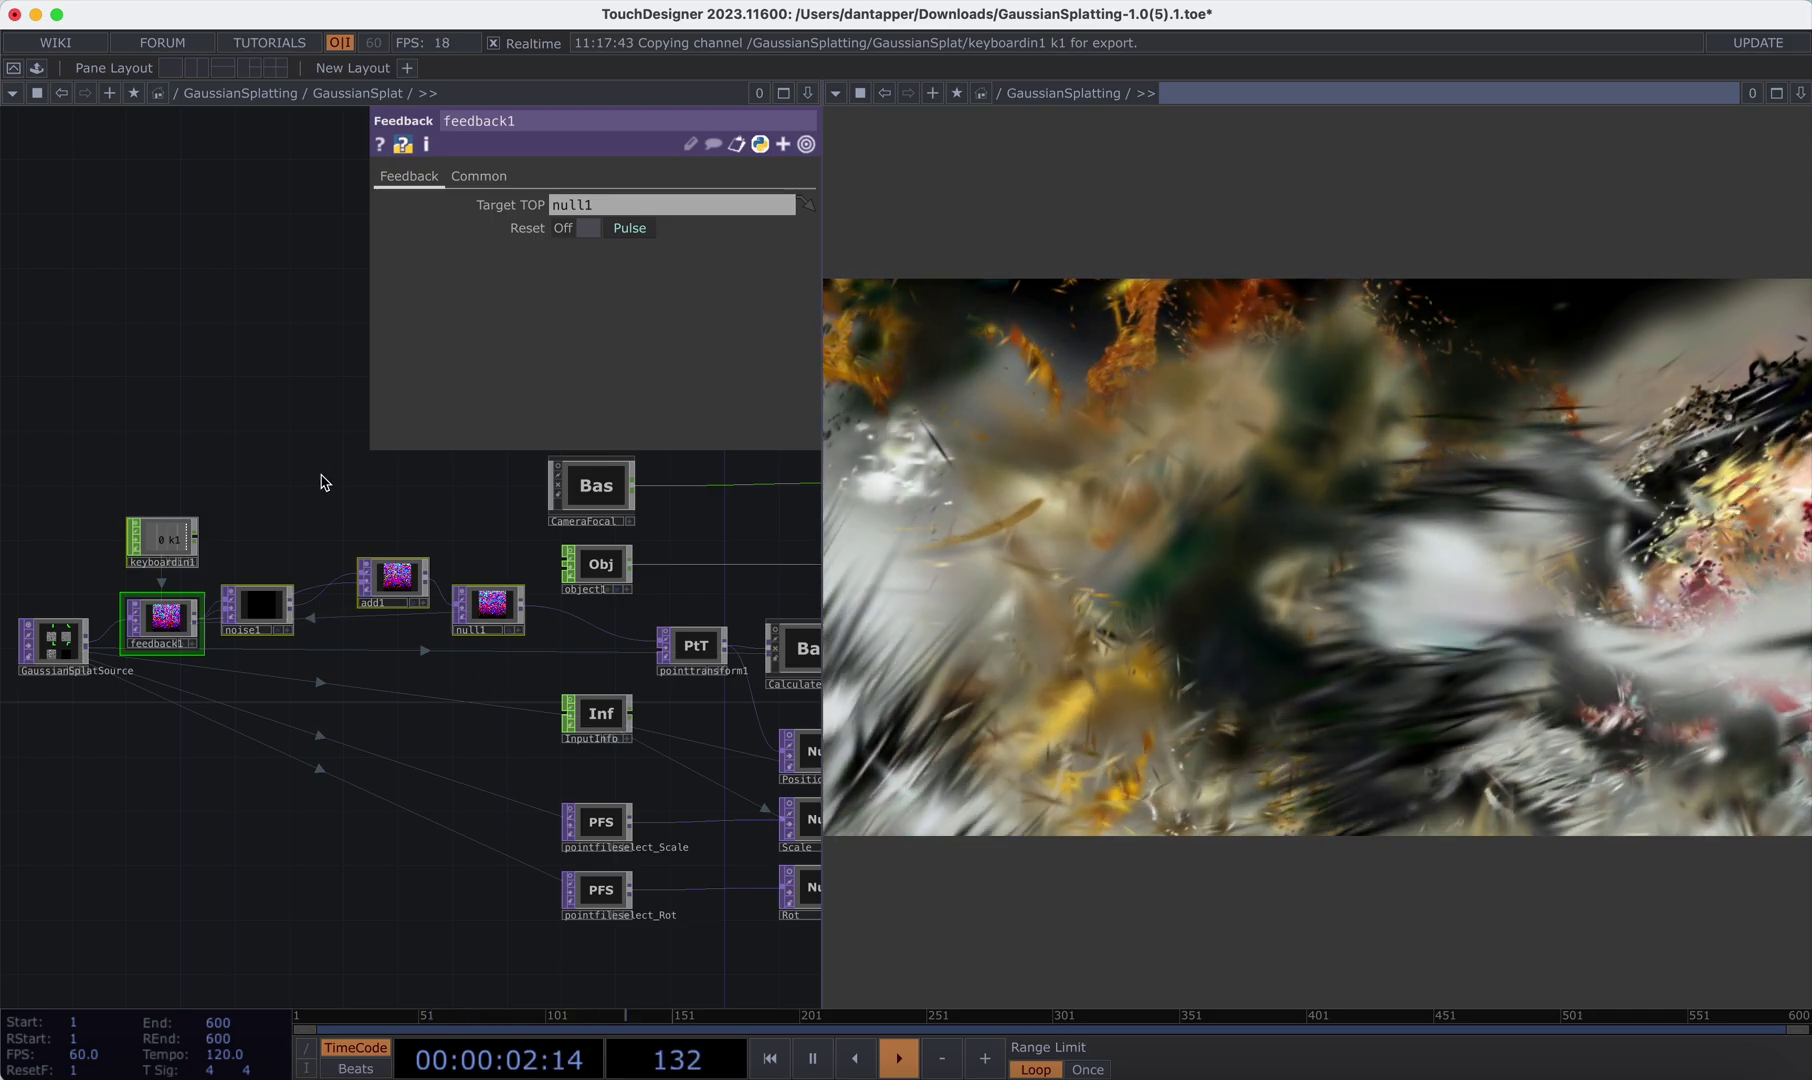
- Export k1 to feedback1's Reset, empty the GaussianSplatting network, and show the Palette
scroll(321, 474, down, 5)
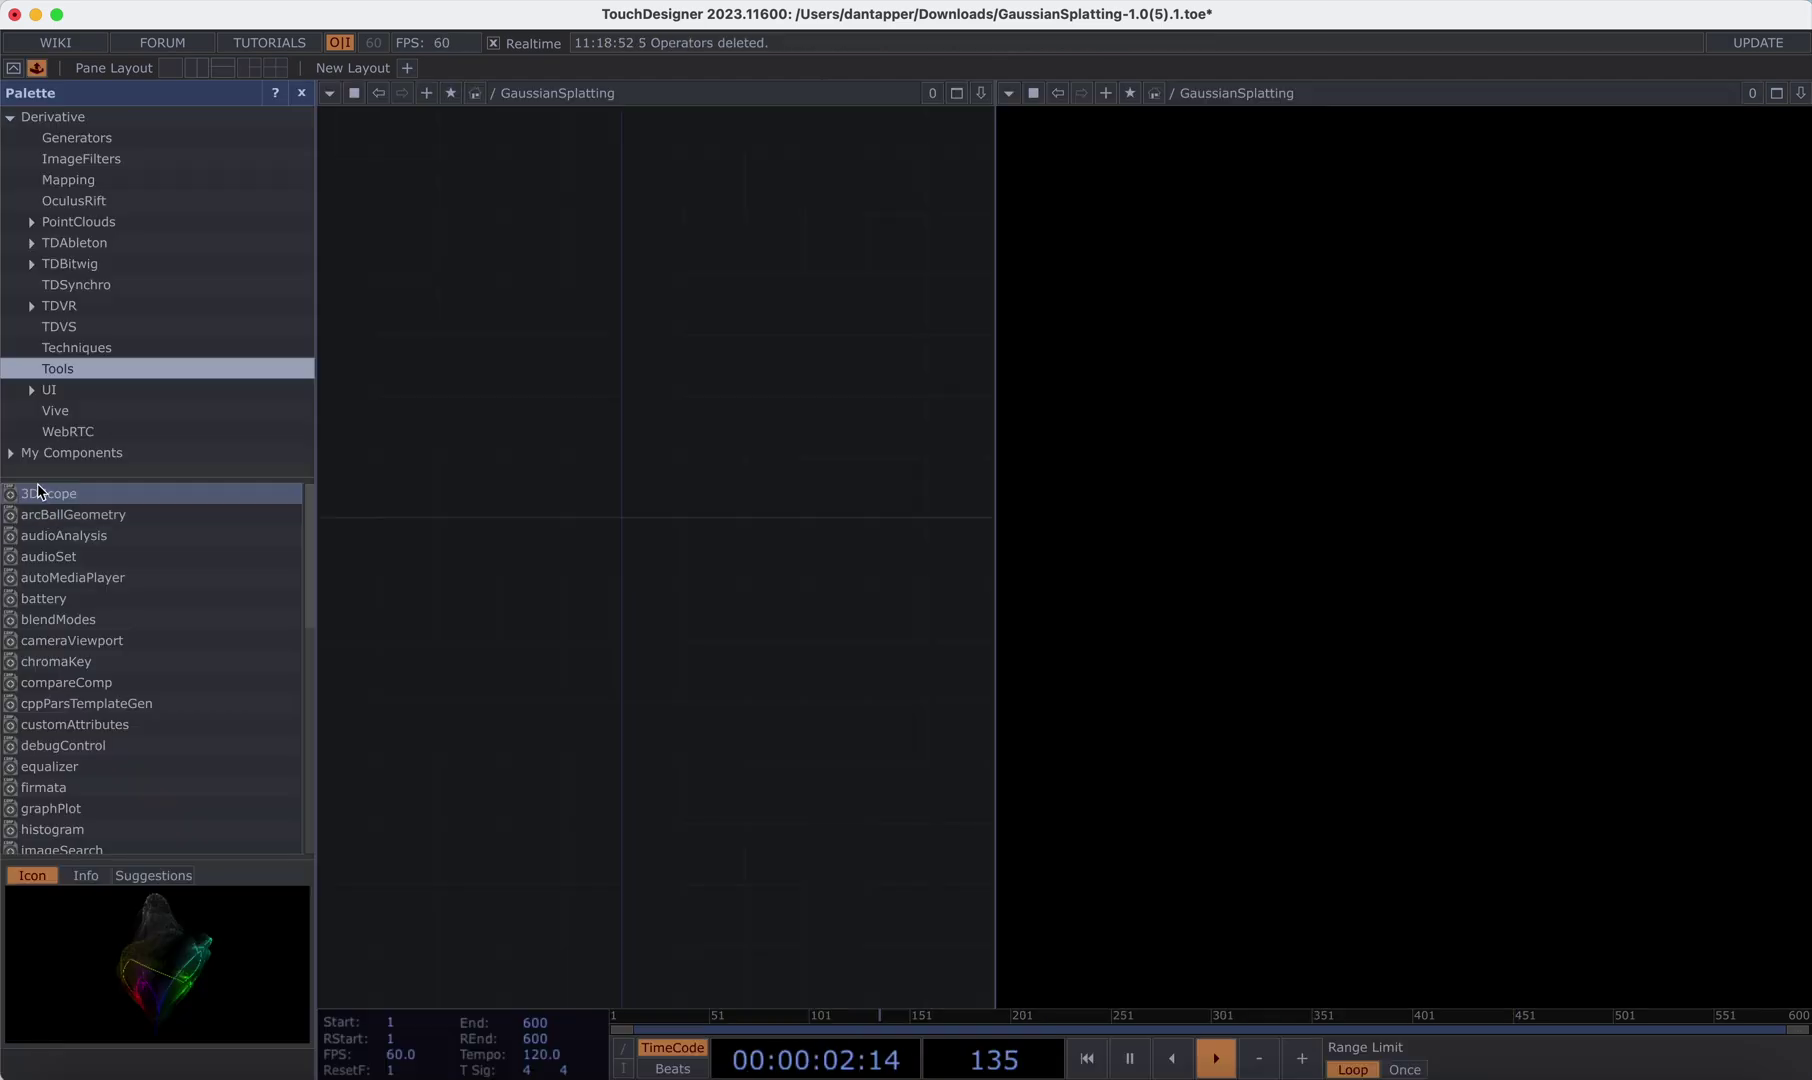
- Drag GaussianSplatting_horizon_thresh from My Components > AI > Guassian Splat updates into the network
click(32, 450)
scroll(75, 430, down, 5)
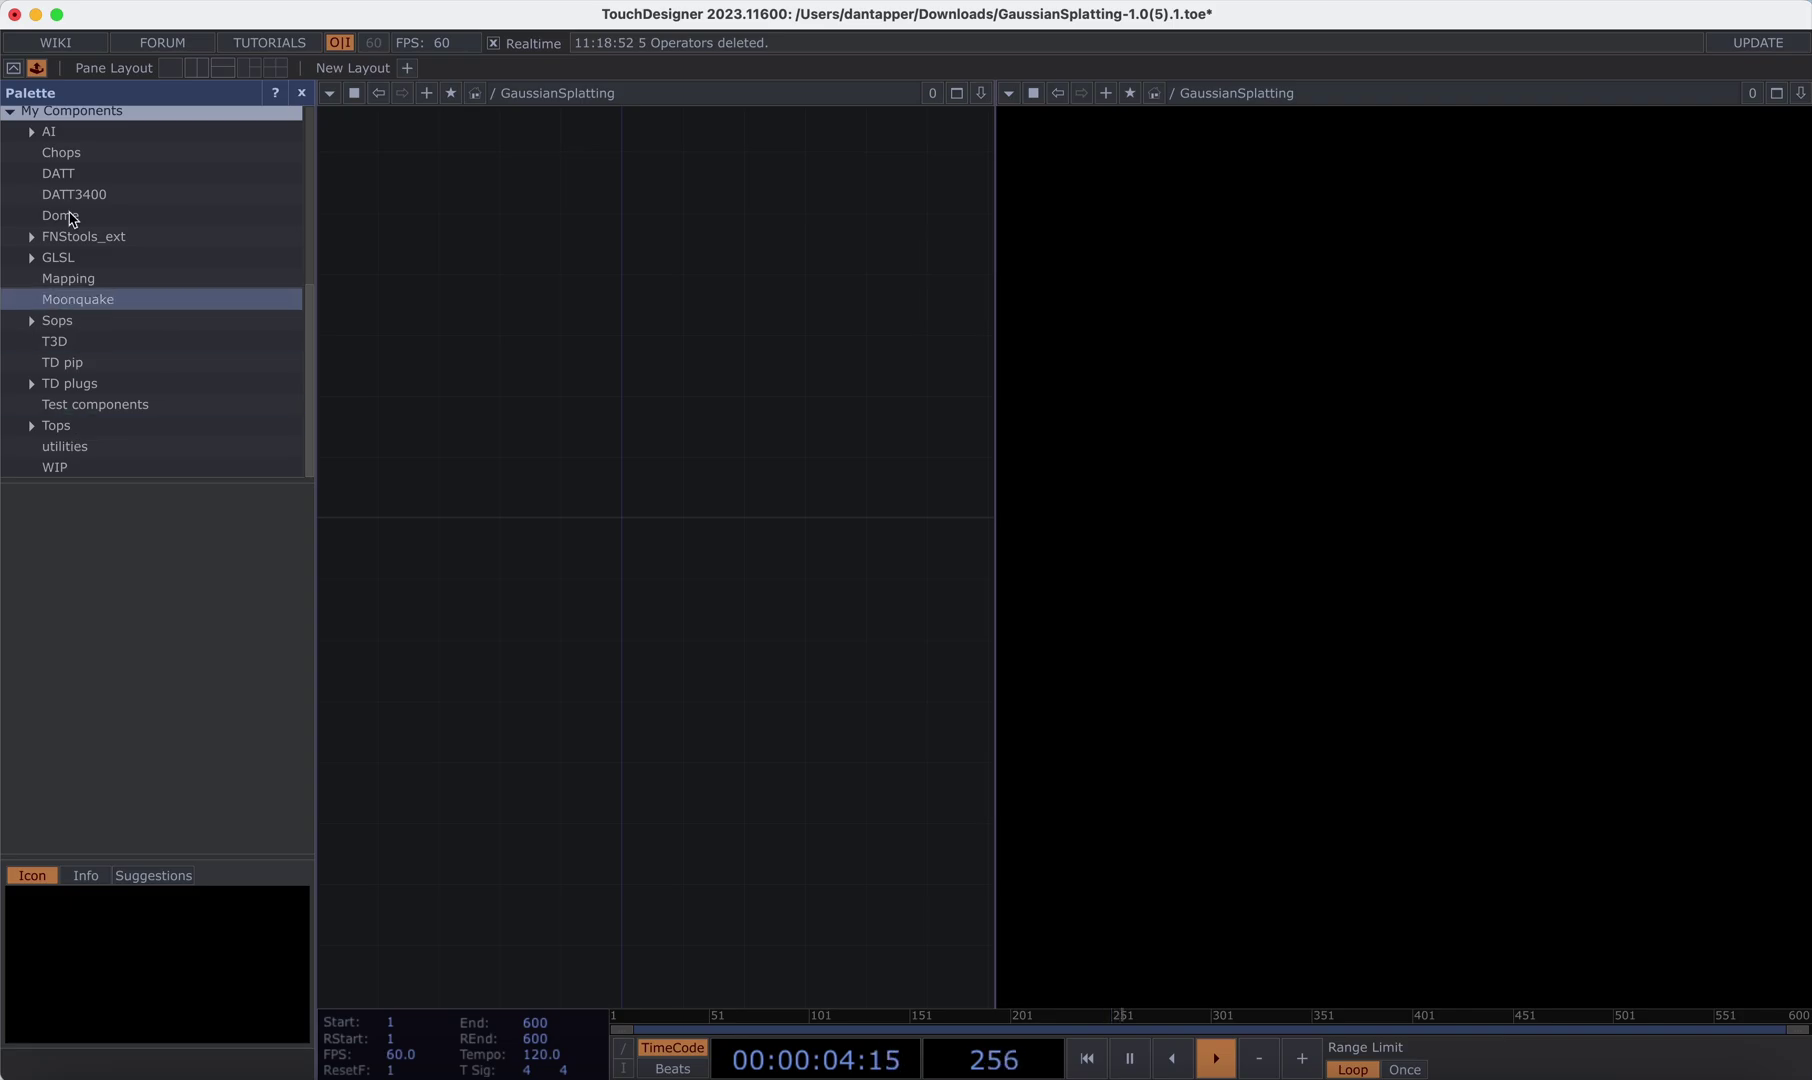
click(48, 132)
click(117, 133)
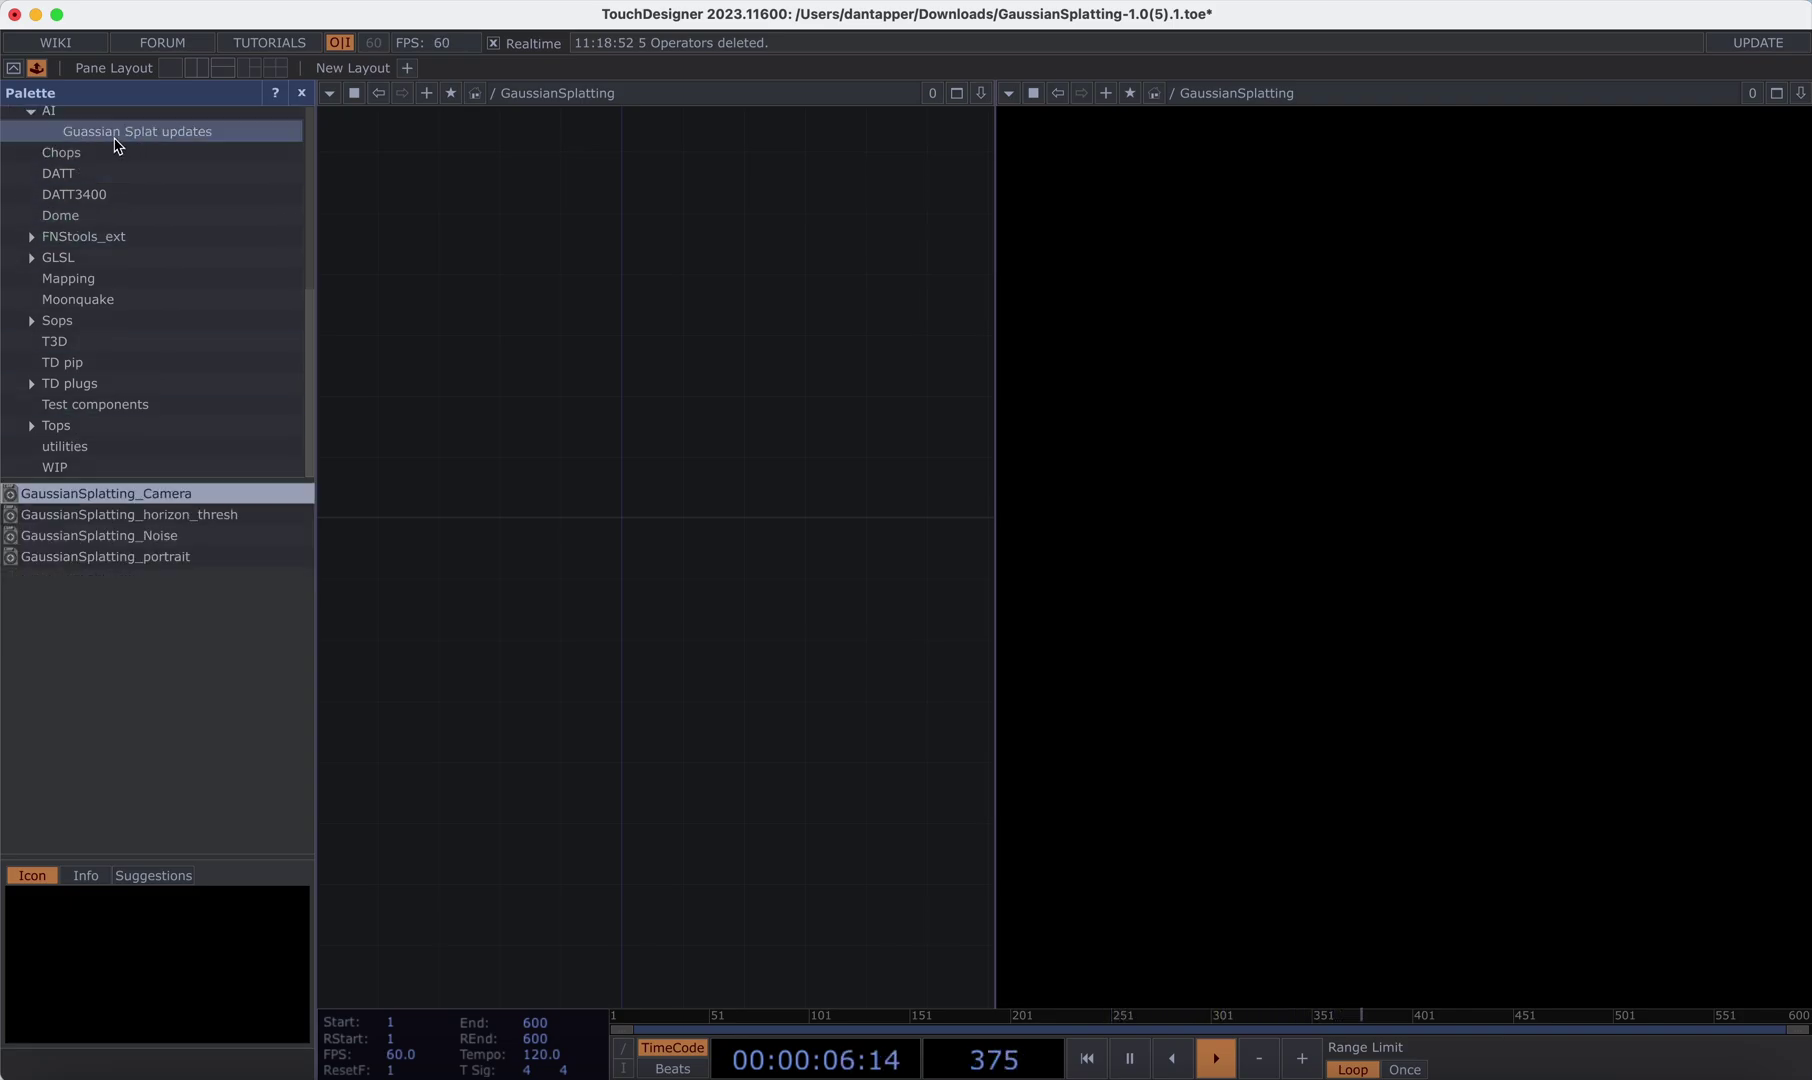
drag(548, 424, 549, 425)
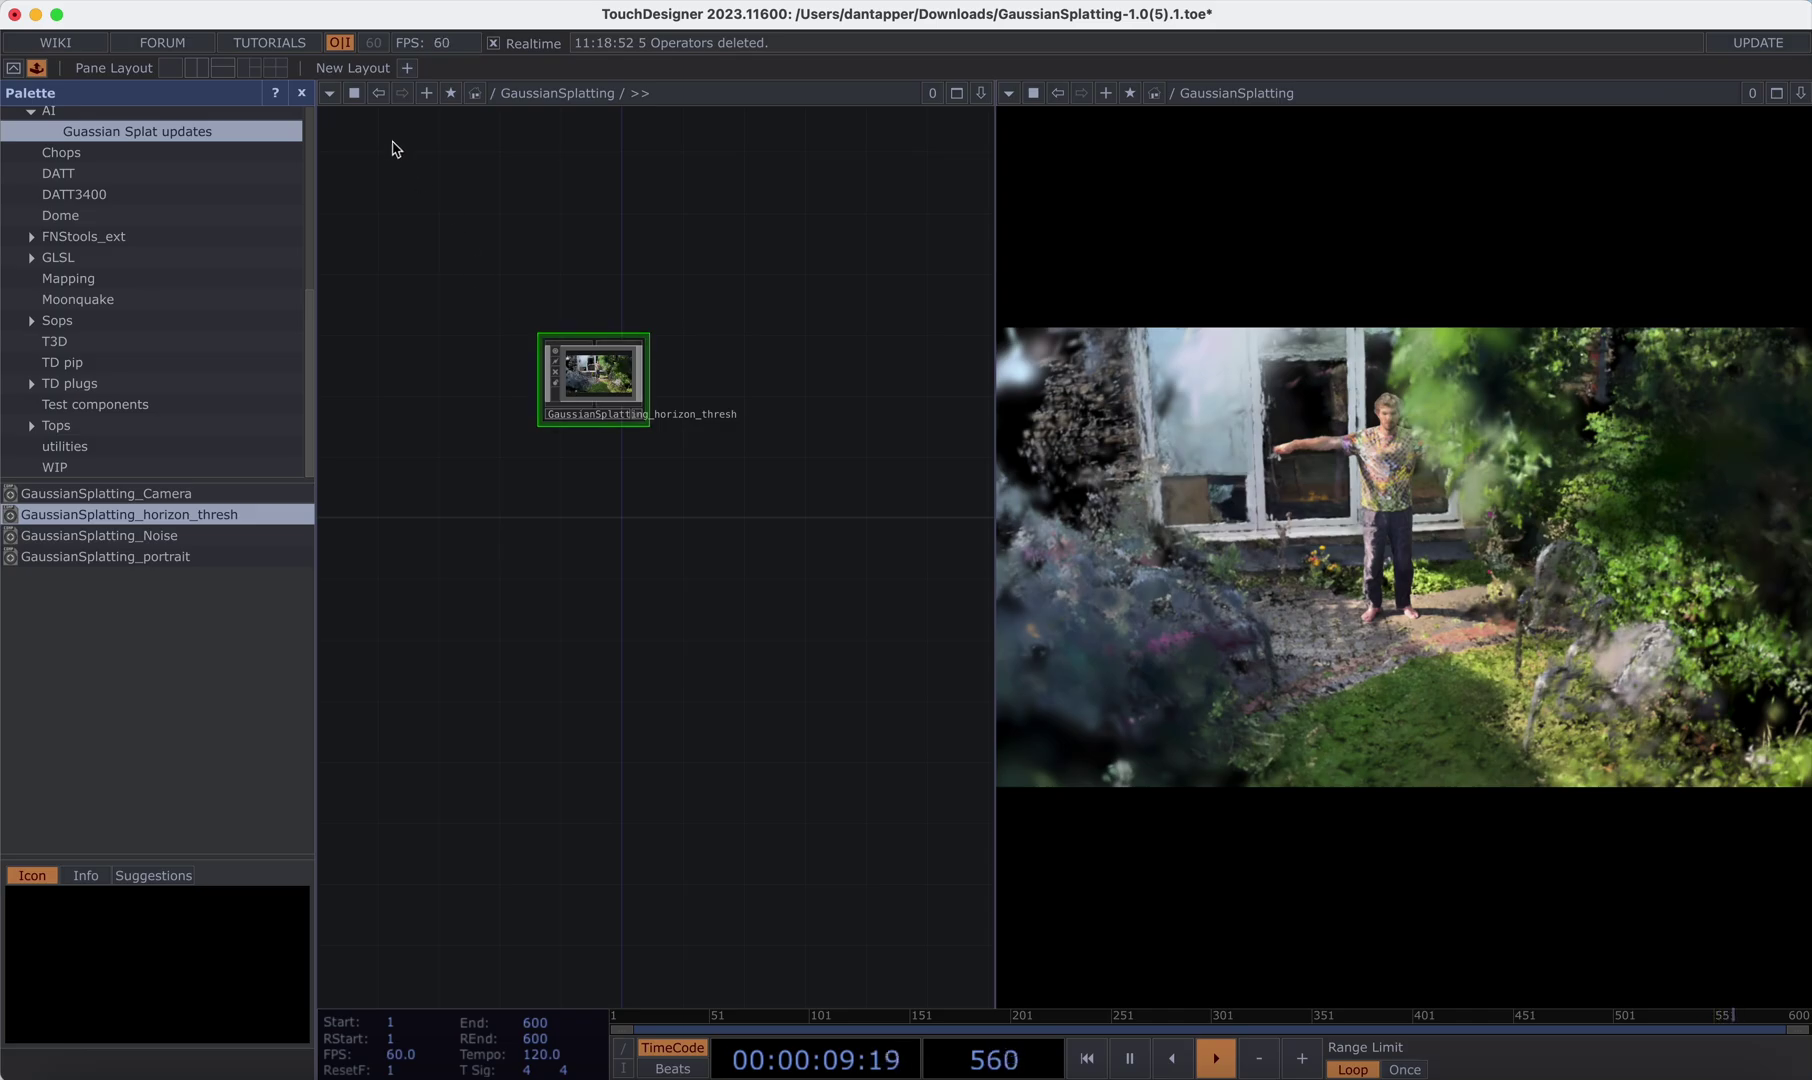
click(301, 93)
- Inside the component, turn off the backdrop and set Horizon thresh to 1.3
key(p)
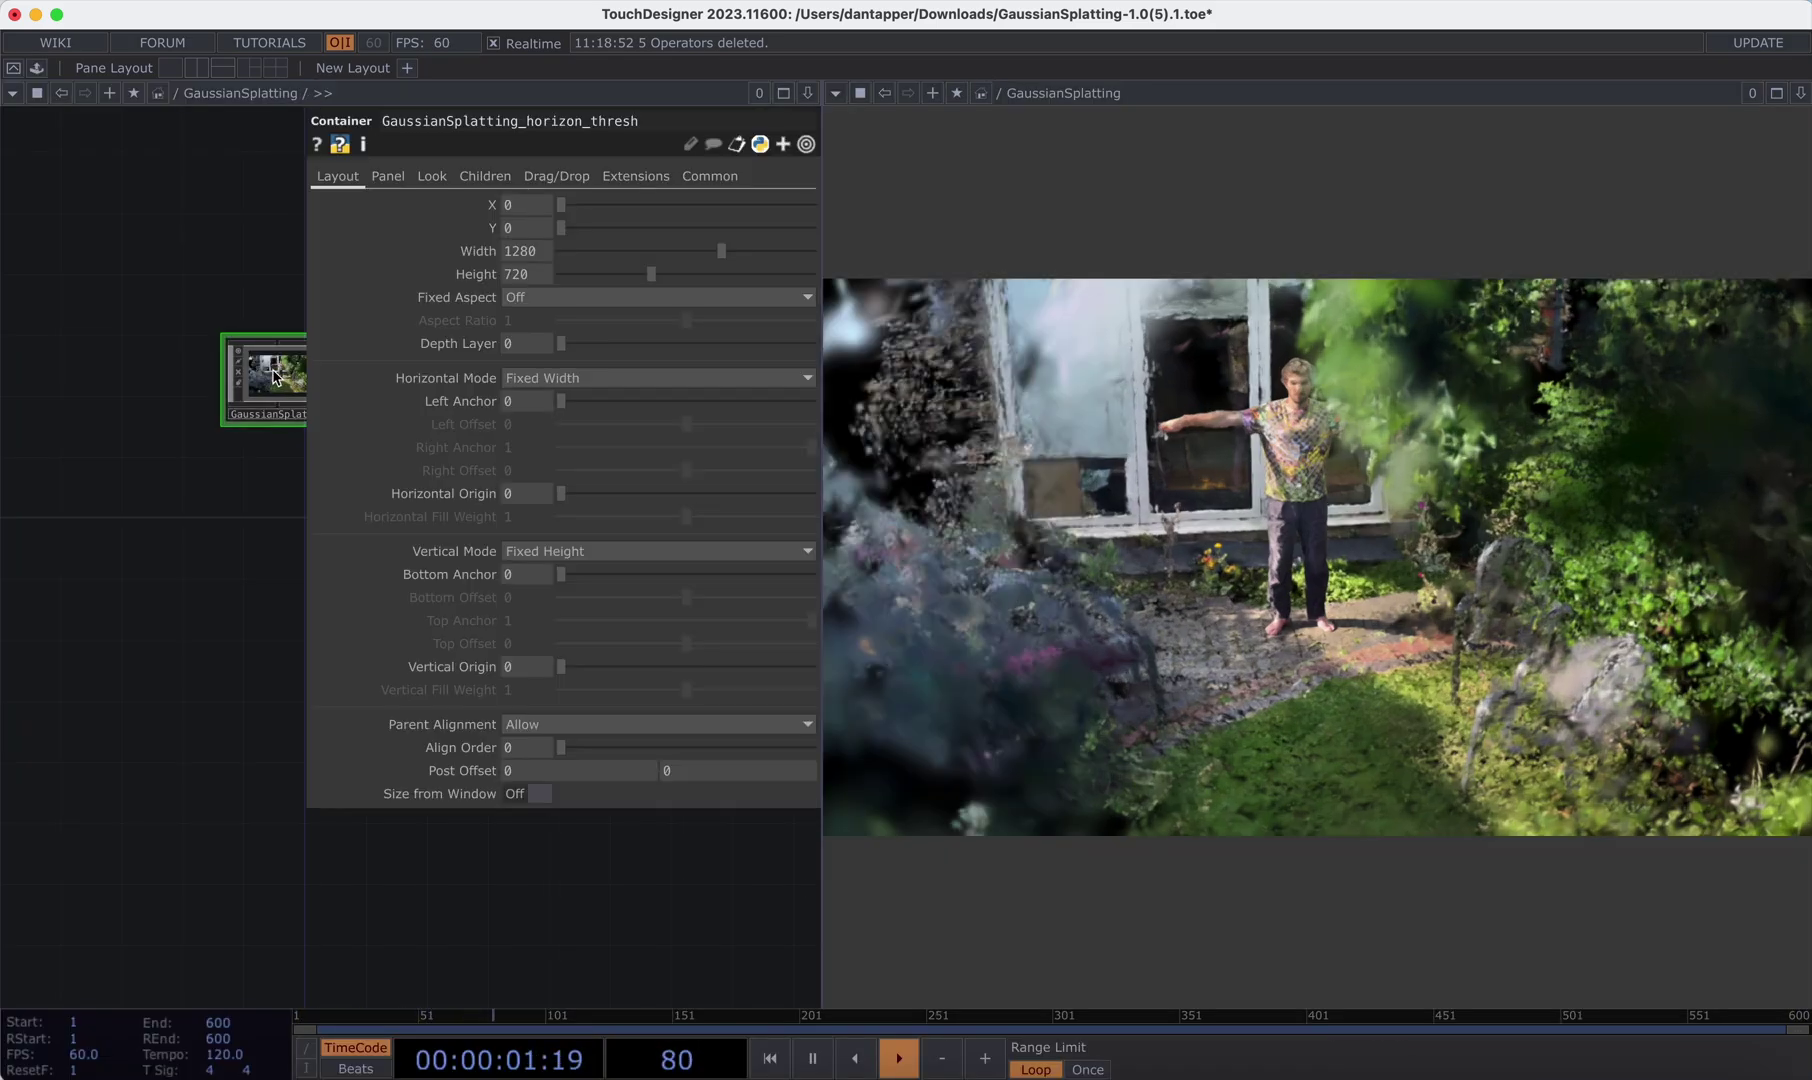
double_click(262, 384)
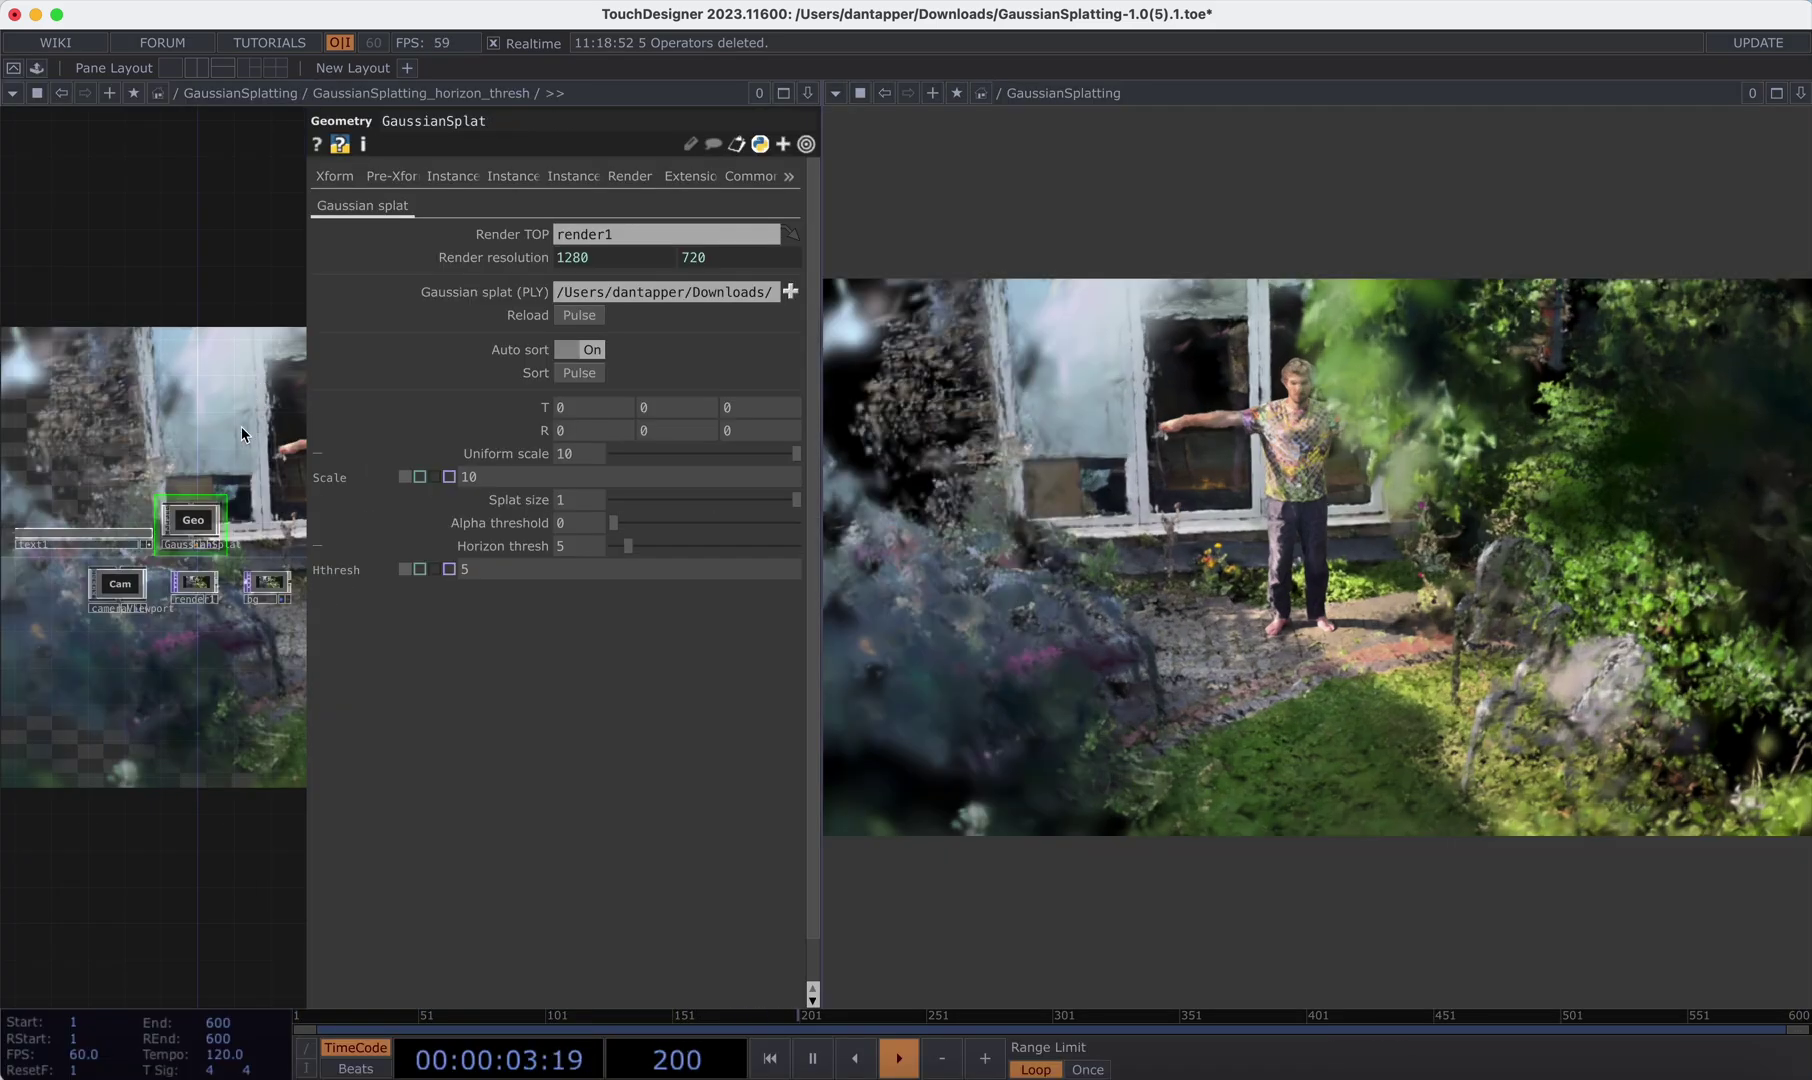
key(p)
right_click(358, 400)
mouse_move(413, 515)
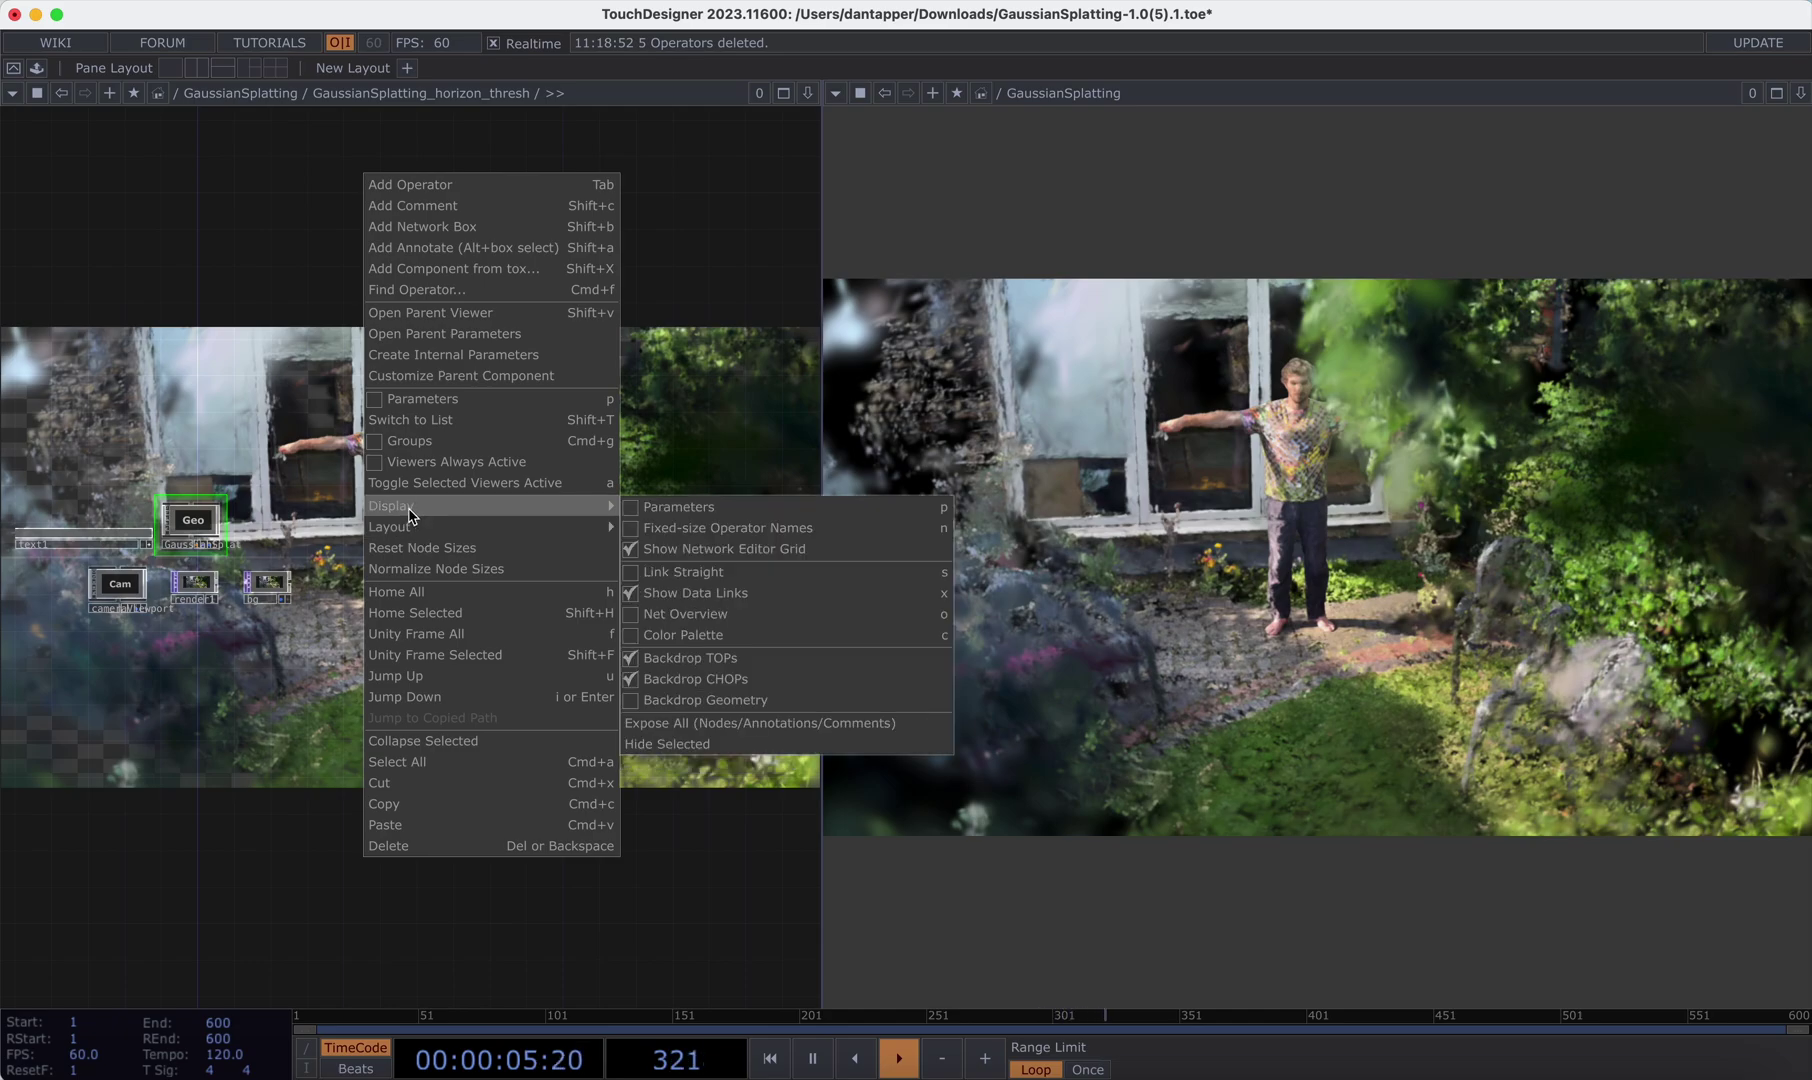
click(632, 659)
key(h)
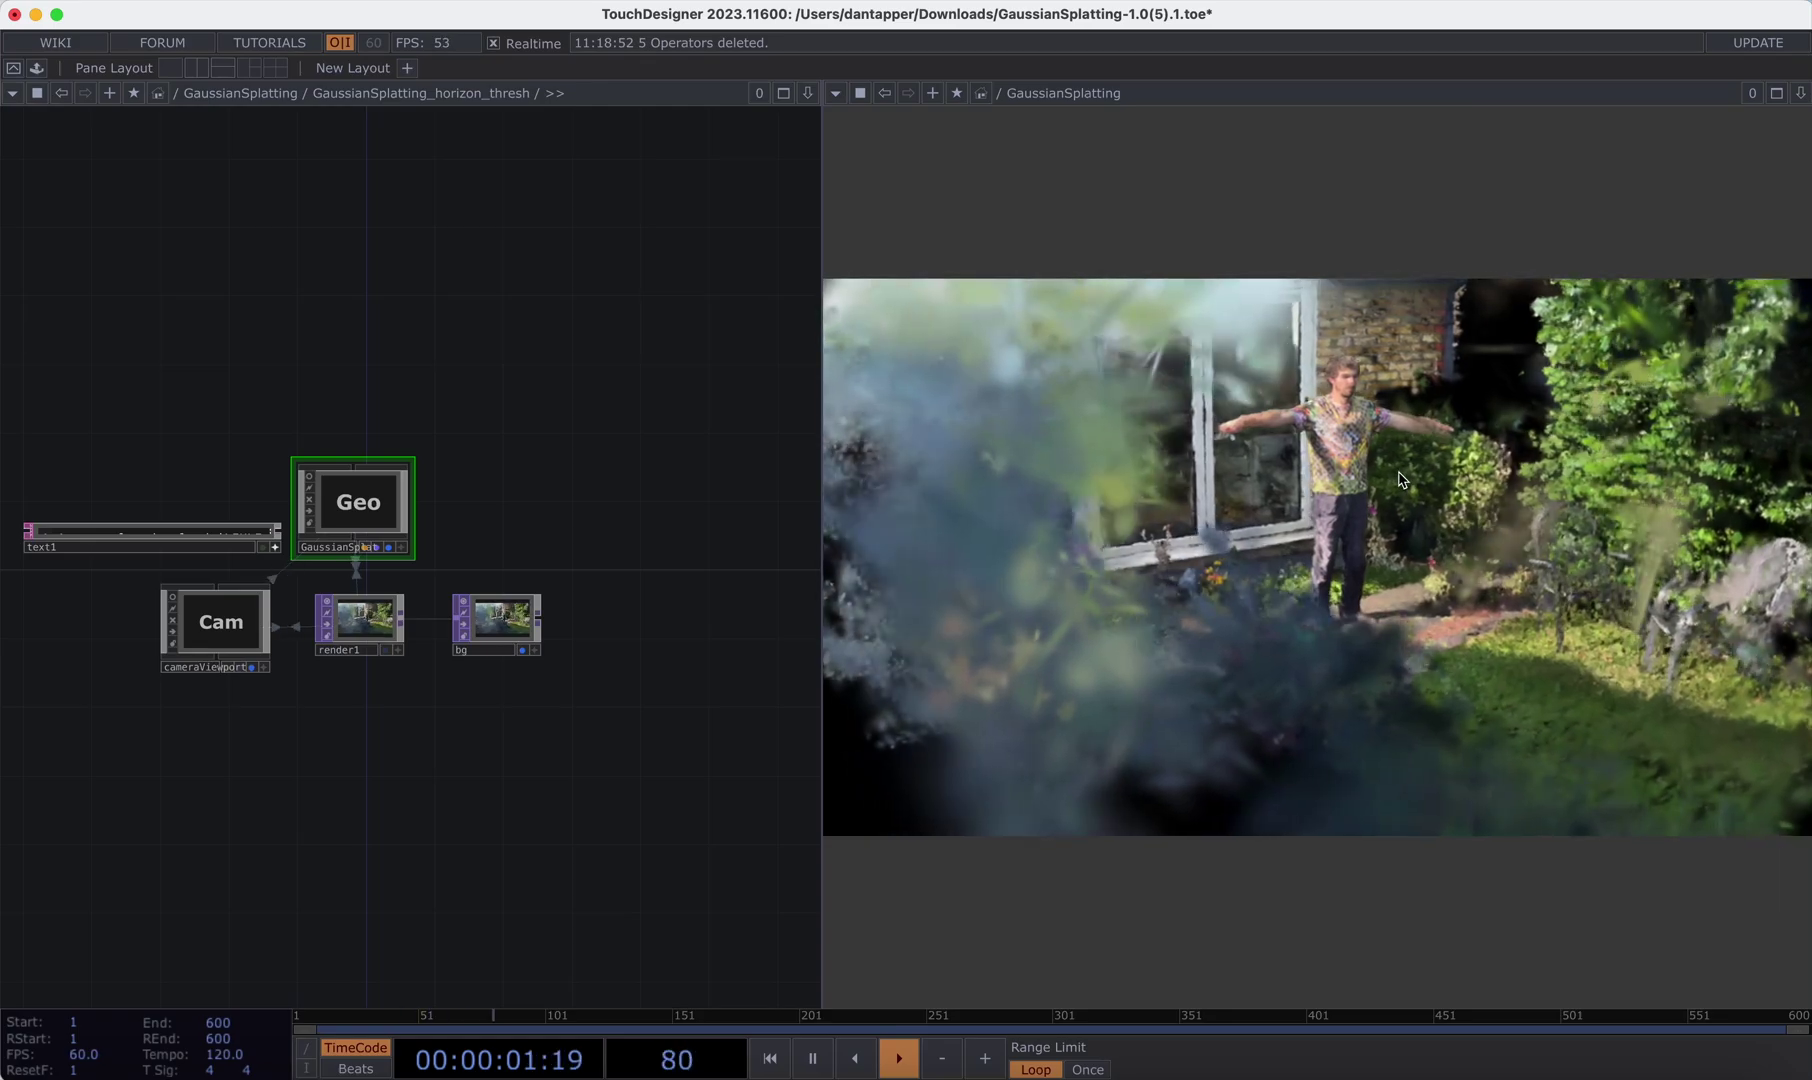
key(p)
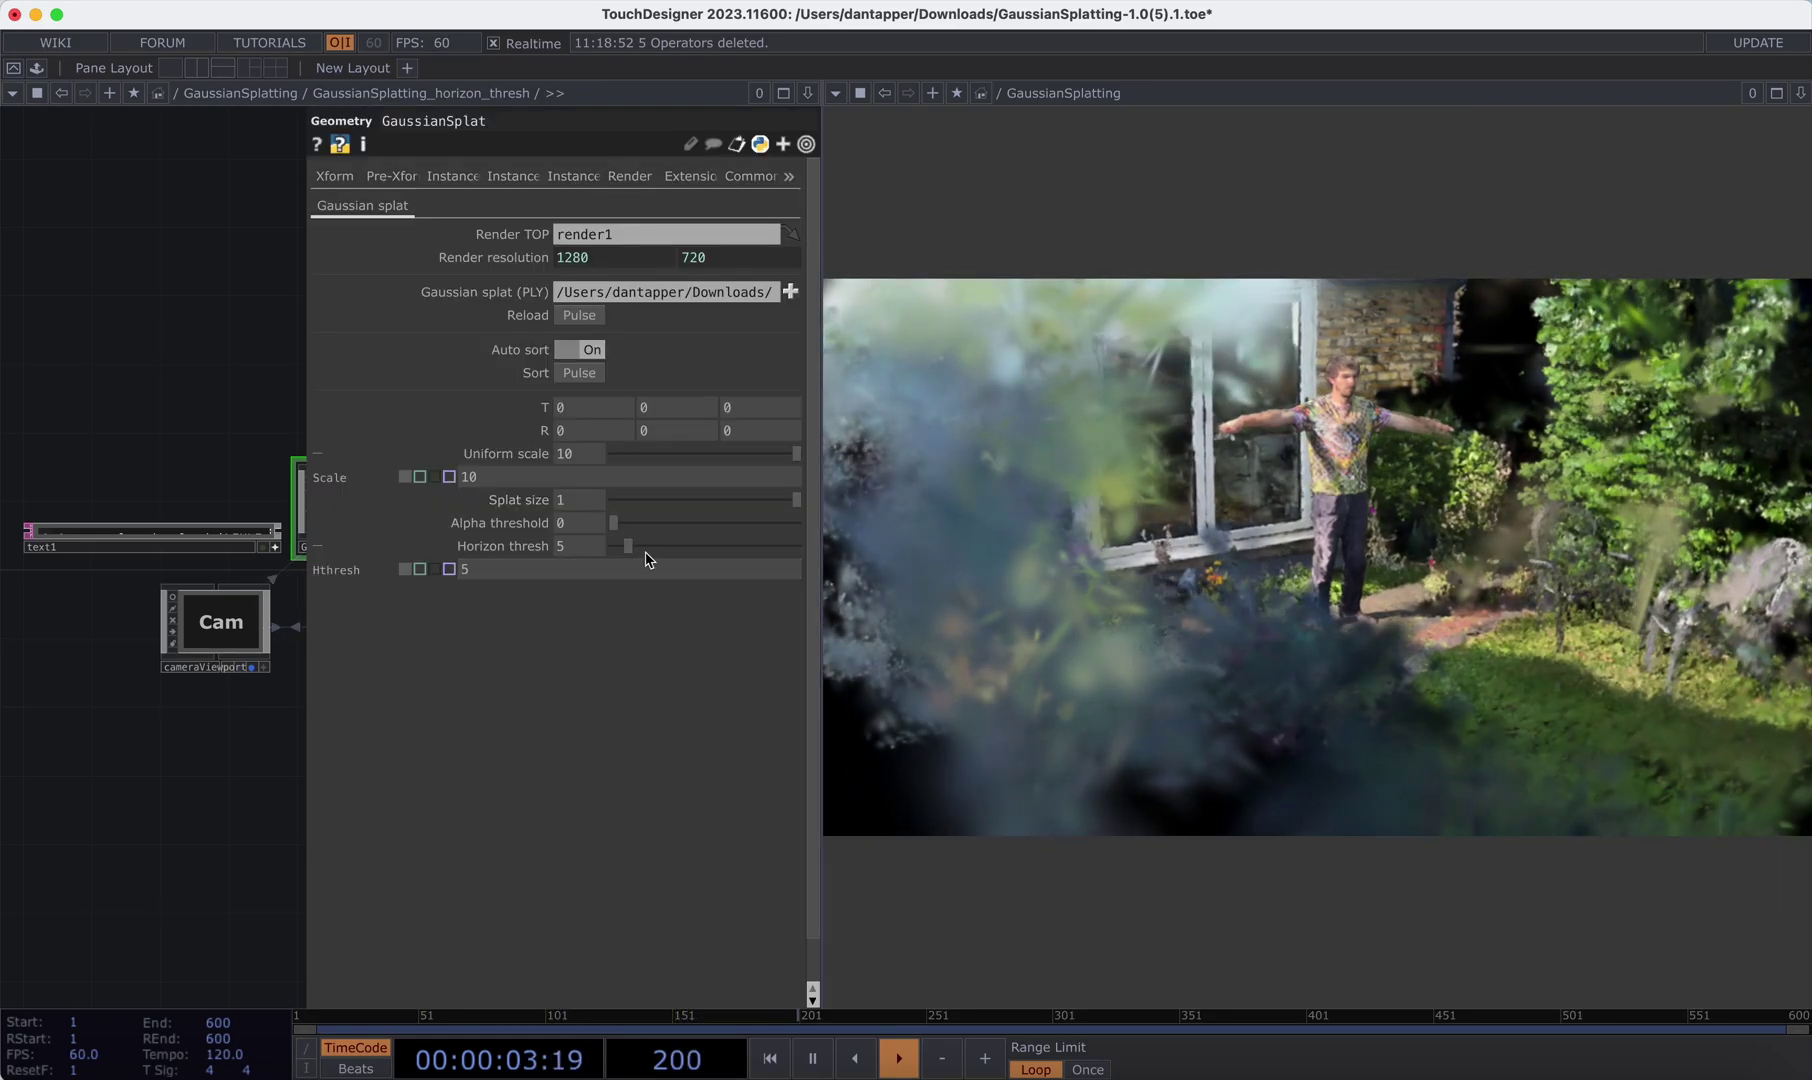
mouse_move(630, 547)
mouse_down()
mouse_move(756, 565)
mouse_move(616, 568)
mouse_up()
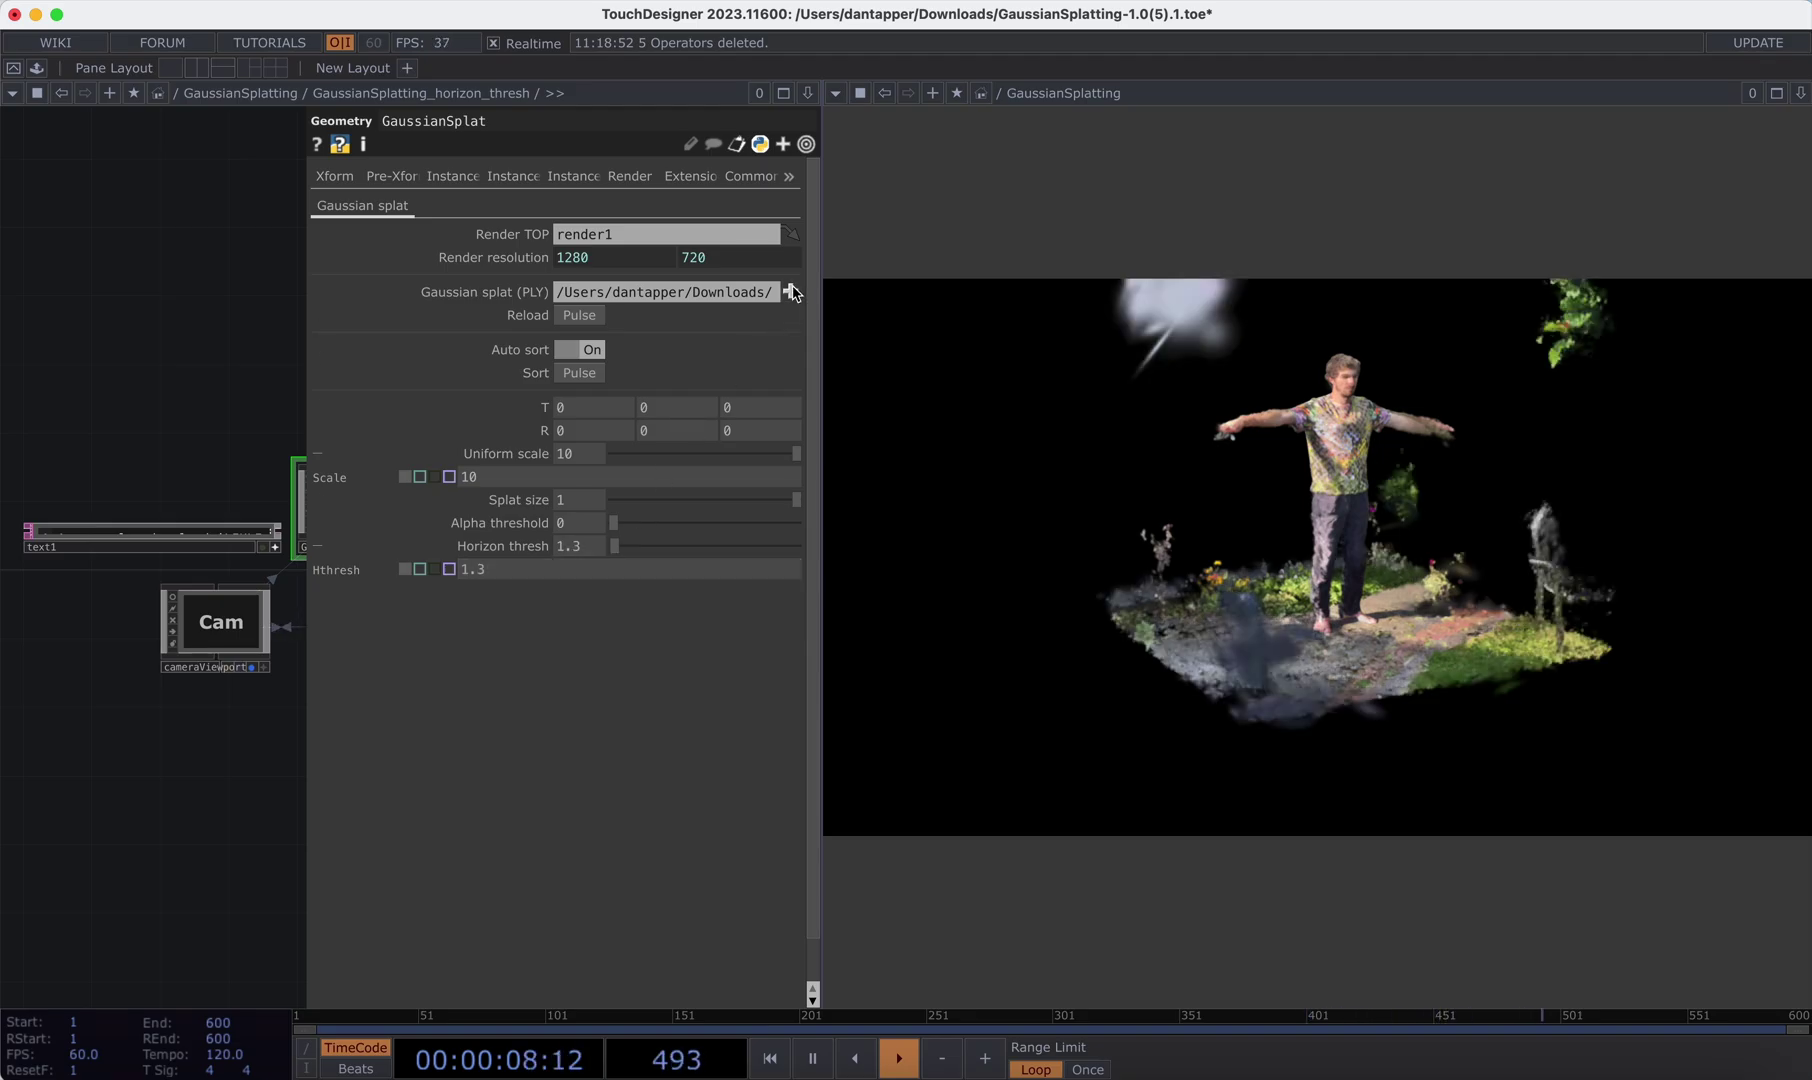
- Search for 'dtap gs' splat files to pick a different PLY
click(792, 292)
click(1352, 100)
text(dt)
text(ap gs)
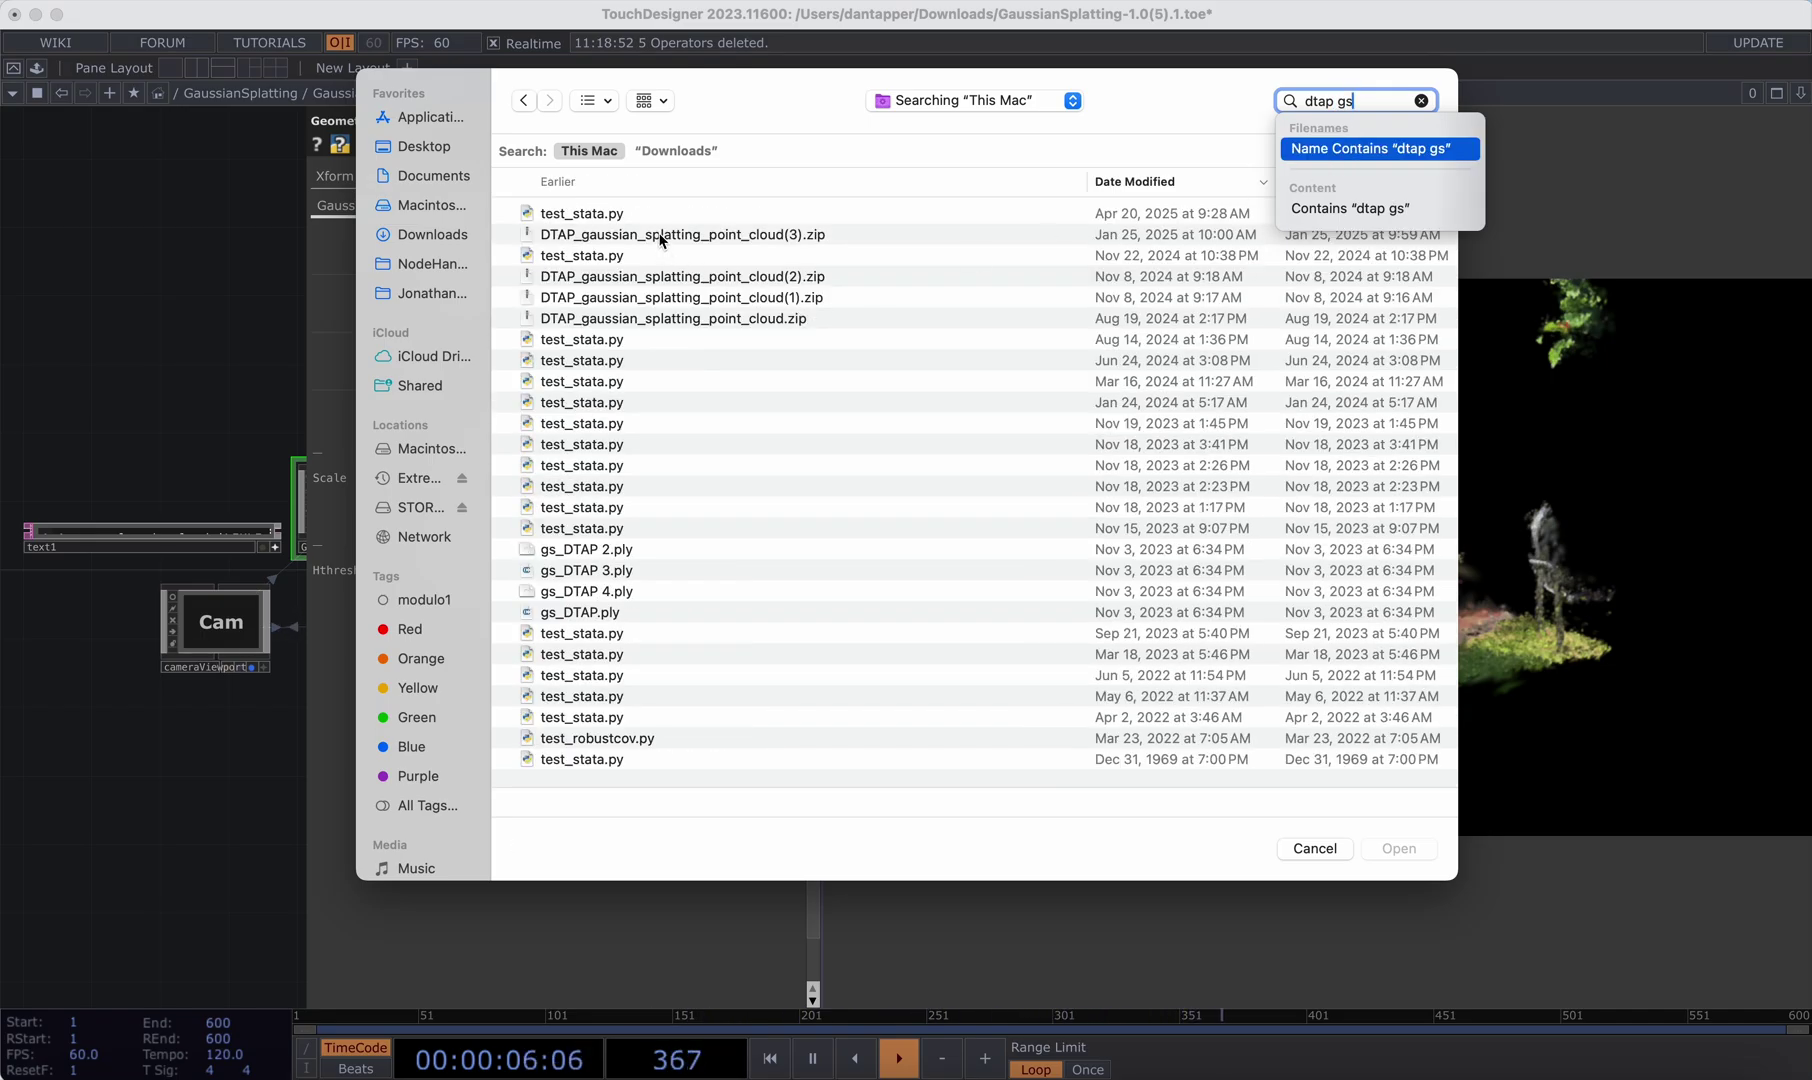
- Pick gs_DTAP 2.ply from the search results as the Gaussian splat PLY
double_click(620, 552)
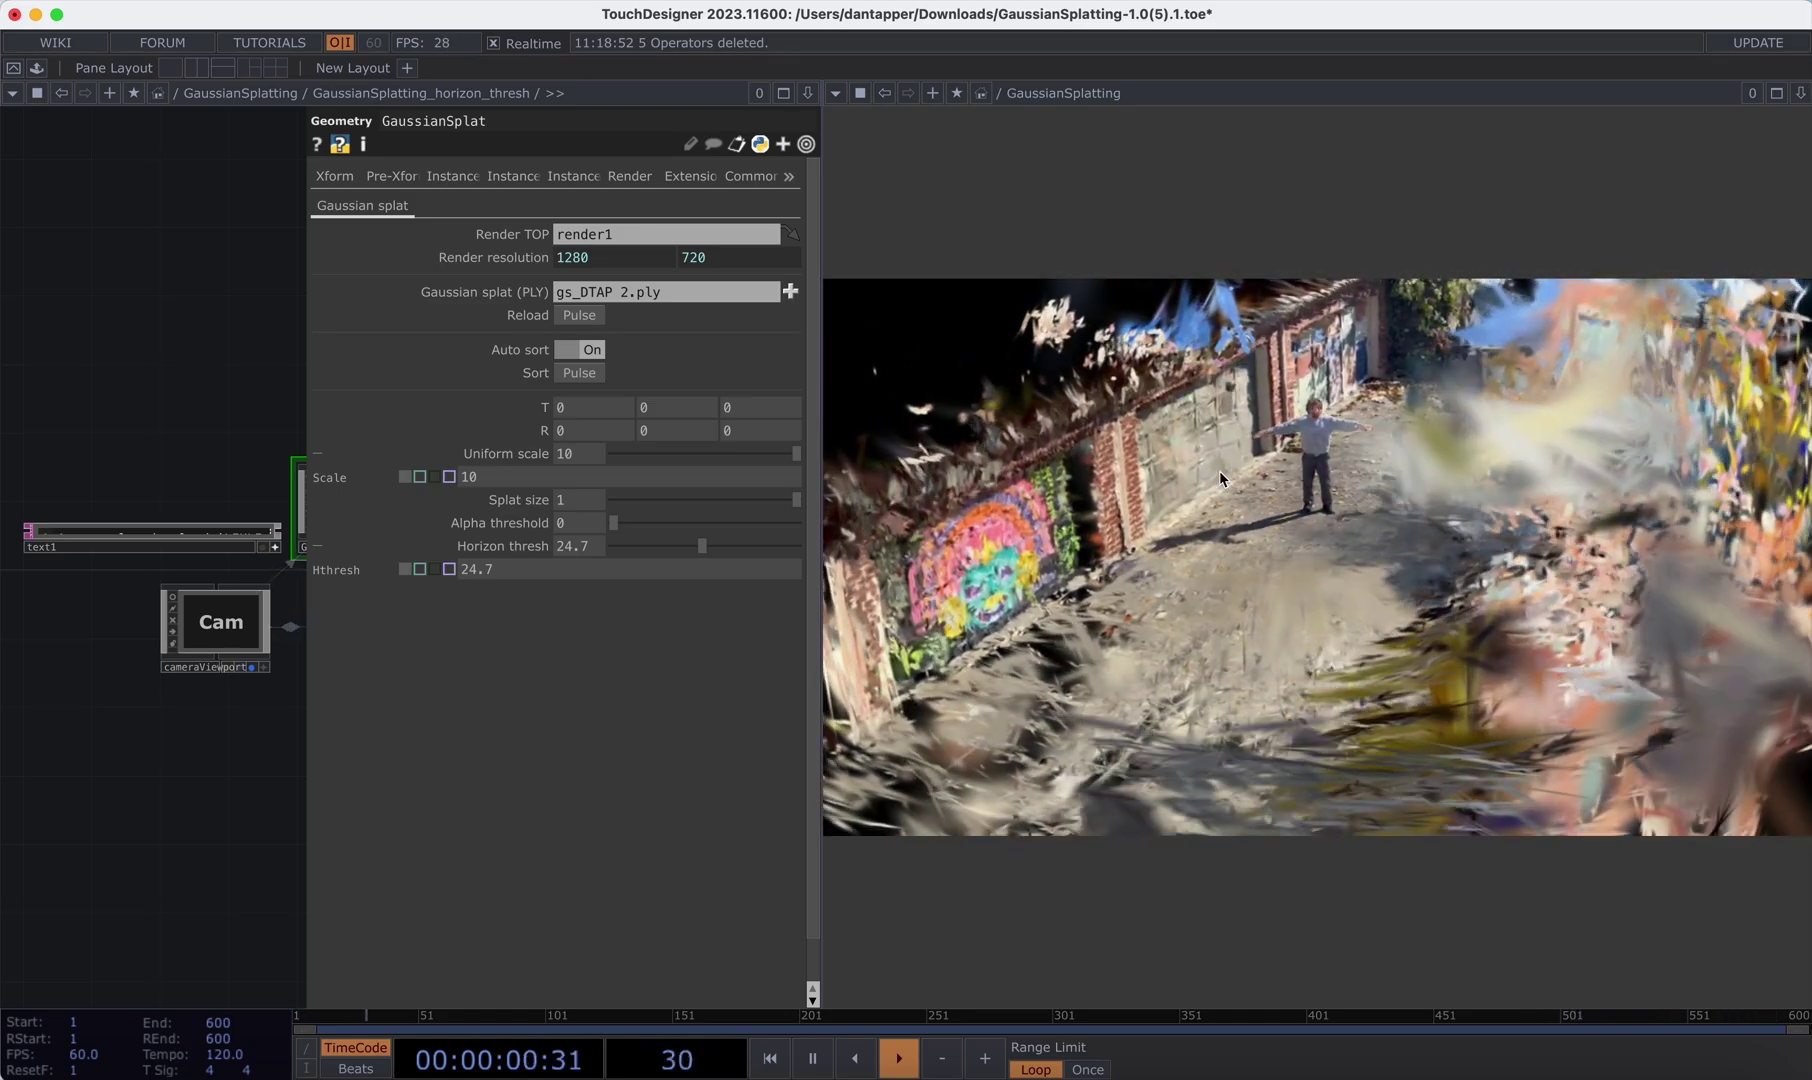
- Orbit the render view onto the graffiti alley wall, then lower Horizon thresh to 11.8
mouse_move(1376, 512)
mouse_down()
mouse_move(1348, 504)
mouse_move(1367, 605)
mouse_move(1377, 520)
mouse_move(1463, 543)
mouse_move(1314, 517)
mouse_move(1367, 529)
mouse_up()
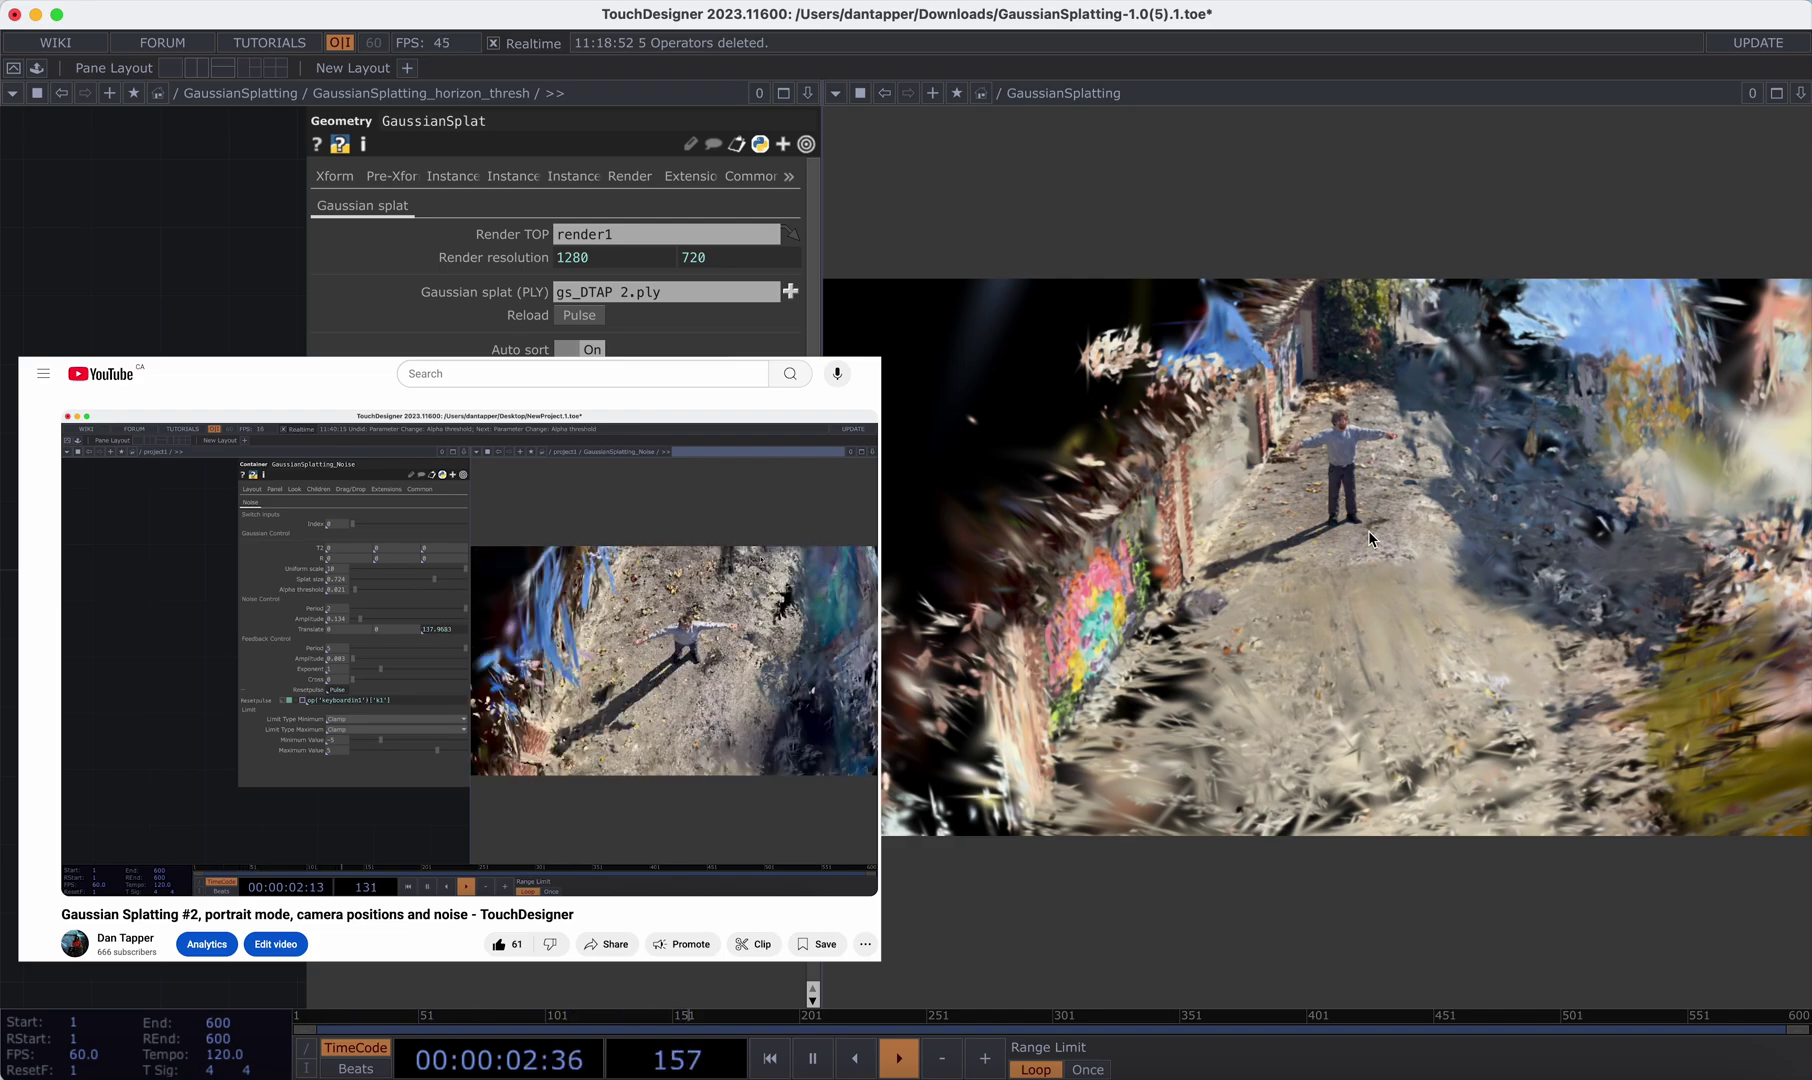
drag(1324, 540, 1261, 498)
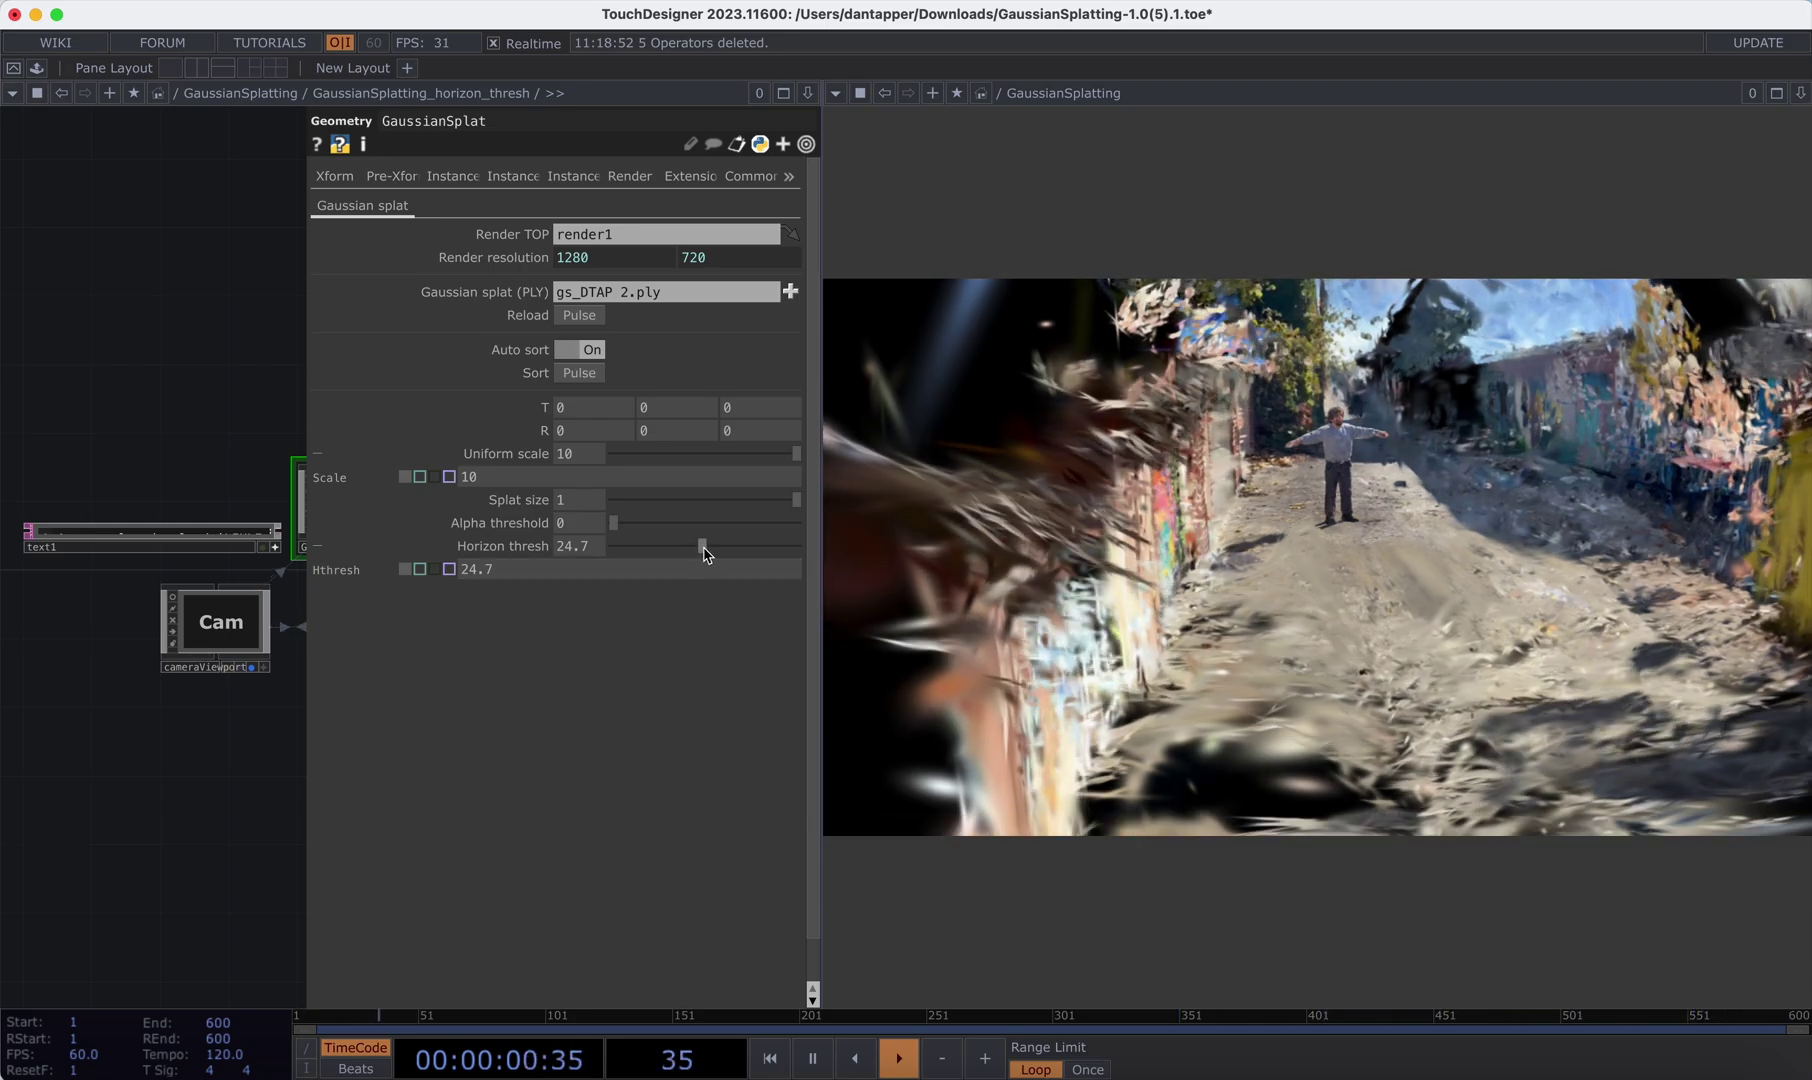
drag(696, 556, 617, 566)
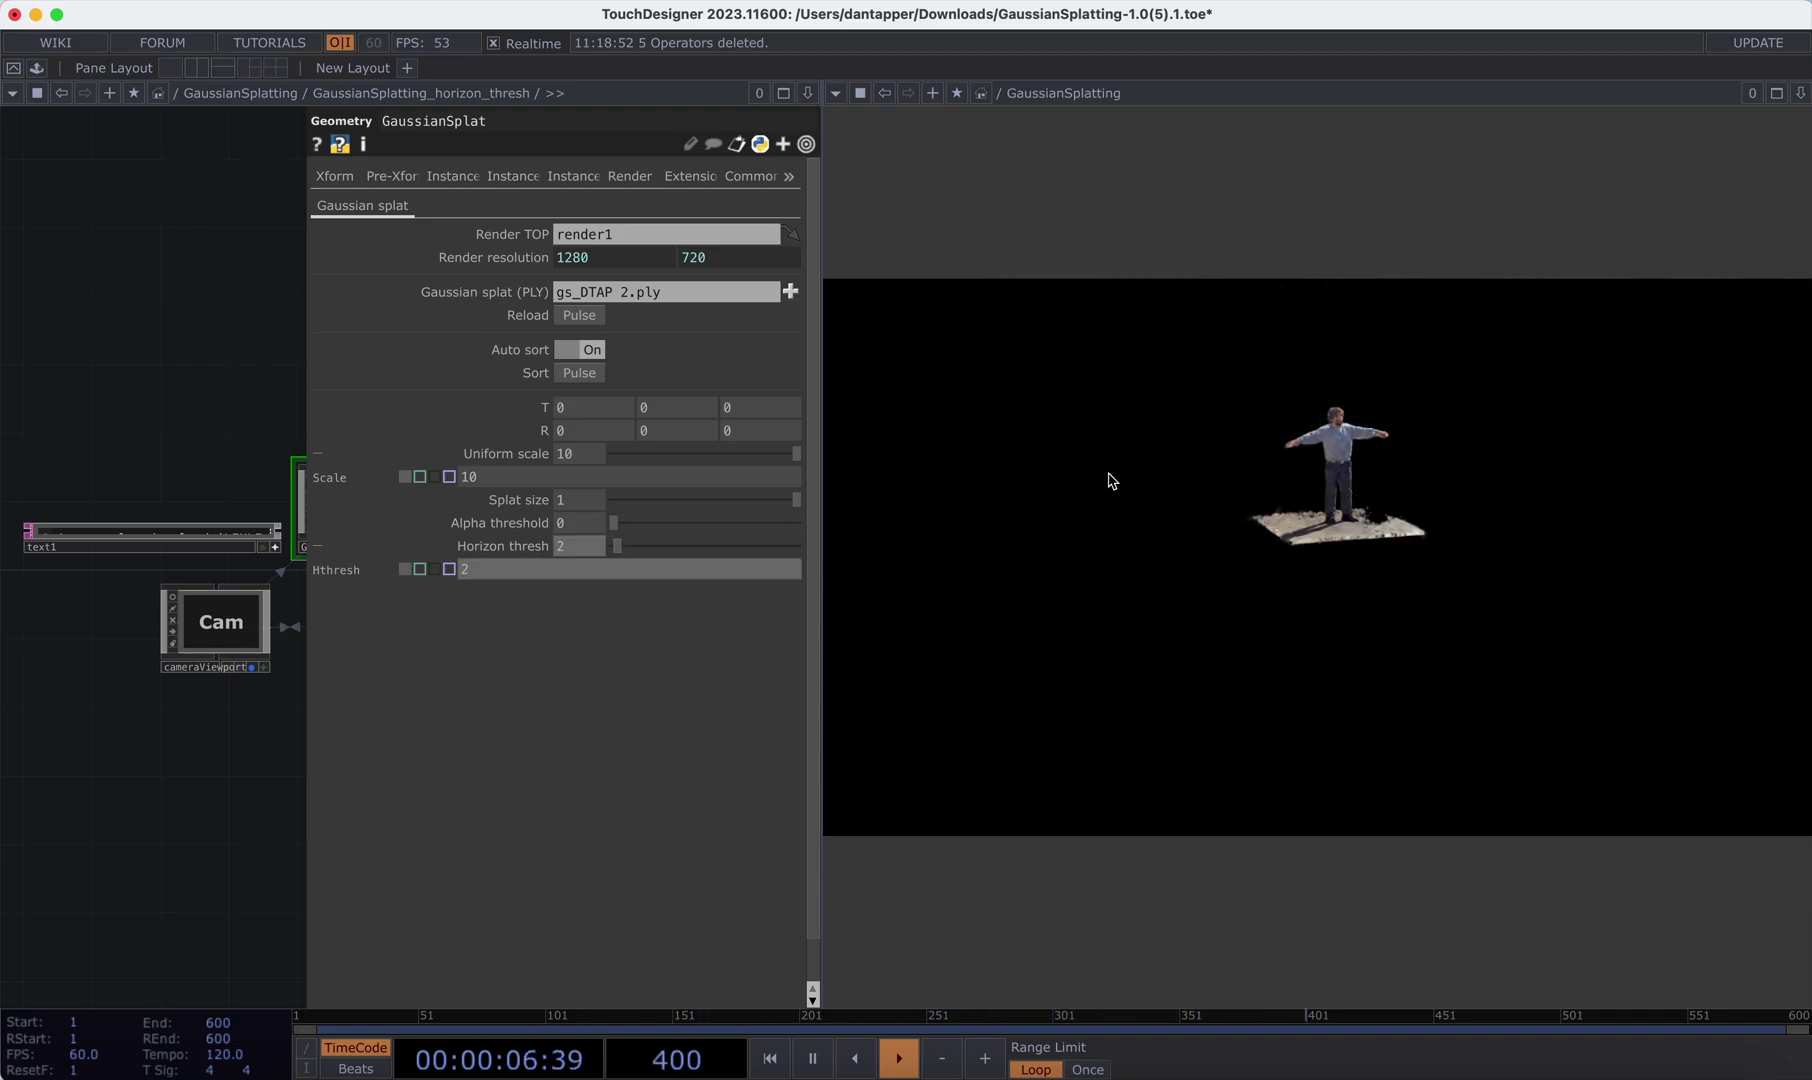
- With Horizon thresh at 2, try Splat size around 0.45, then restore it to 1
scroll(1292, 623, up, 5)
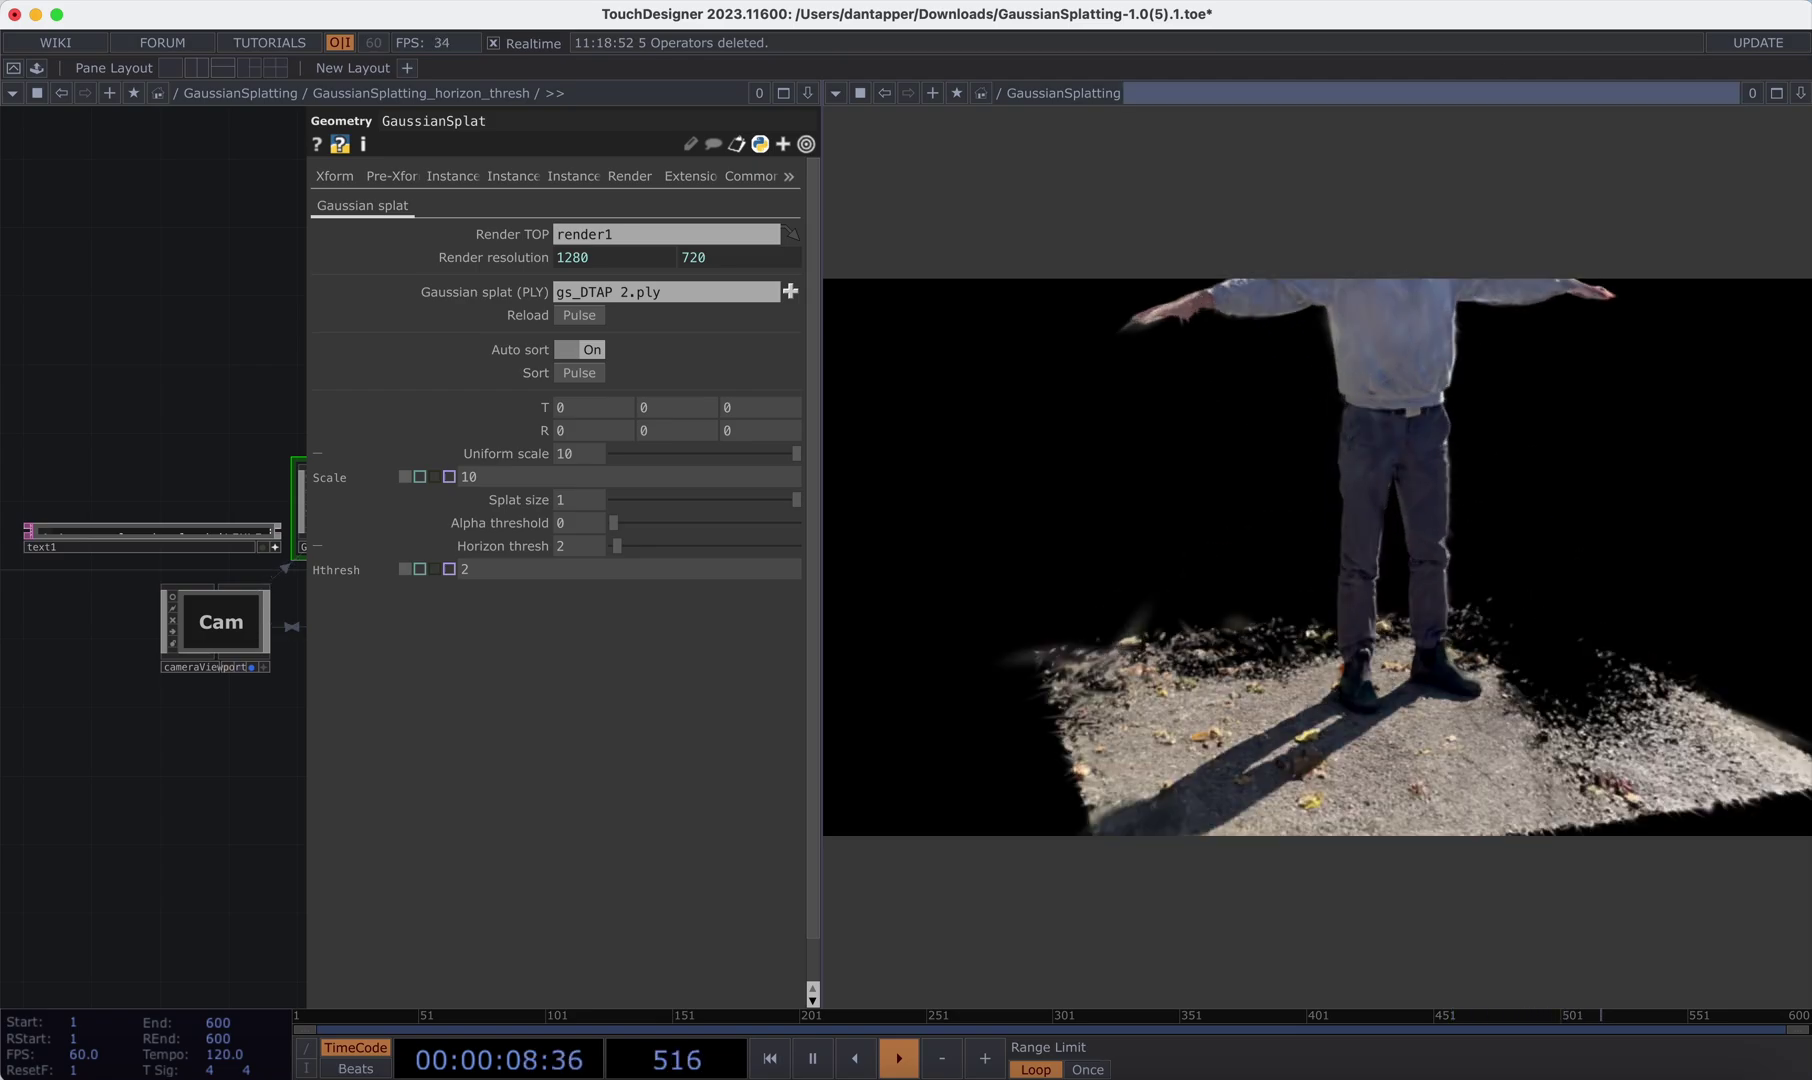
scroll(1451, 467, down, 5)
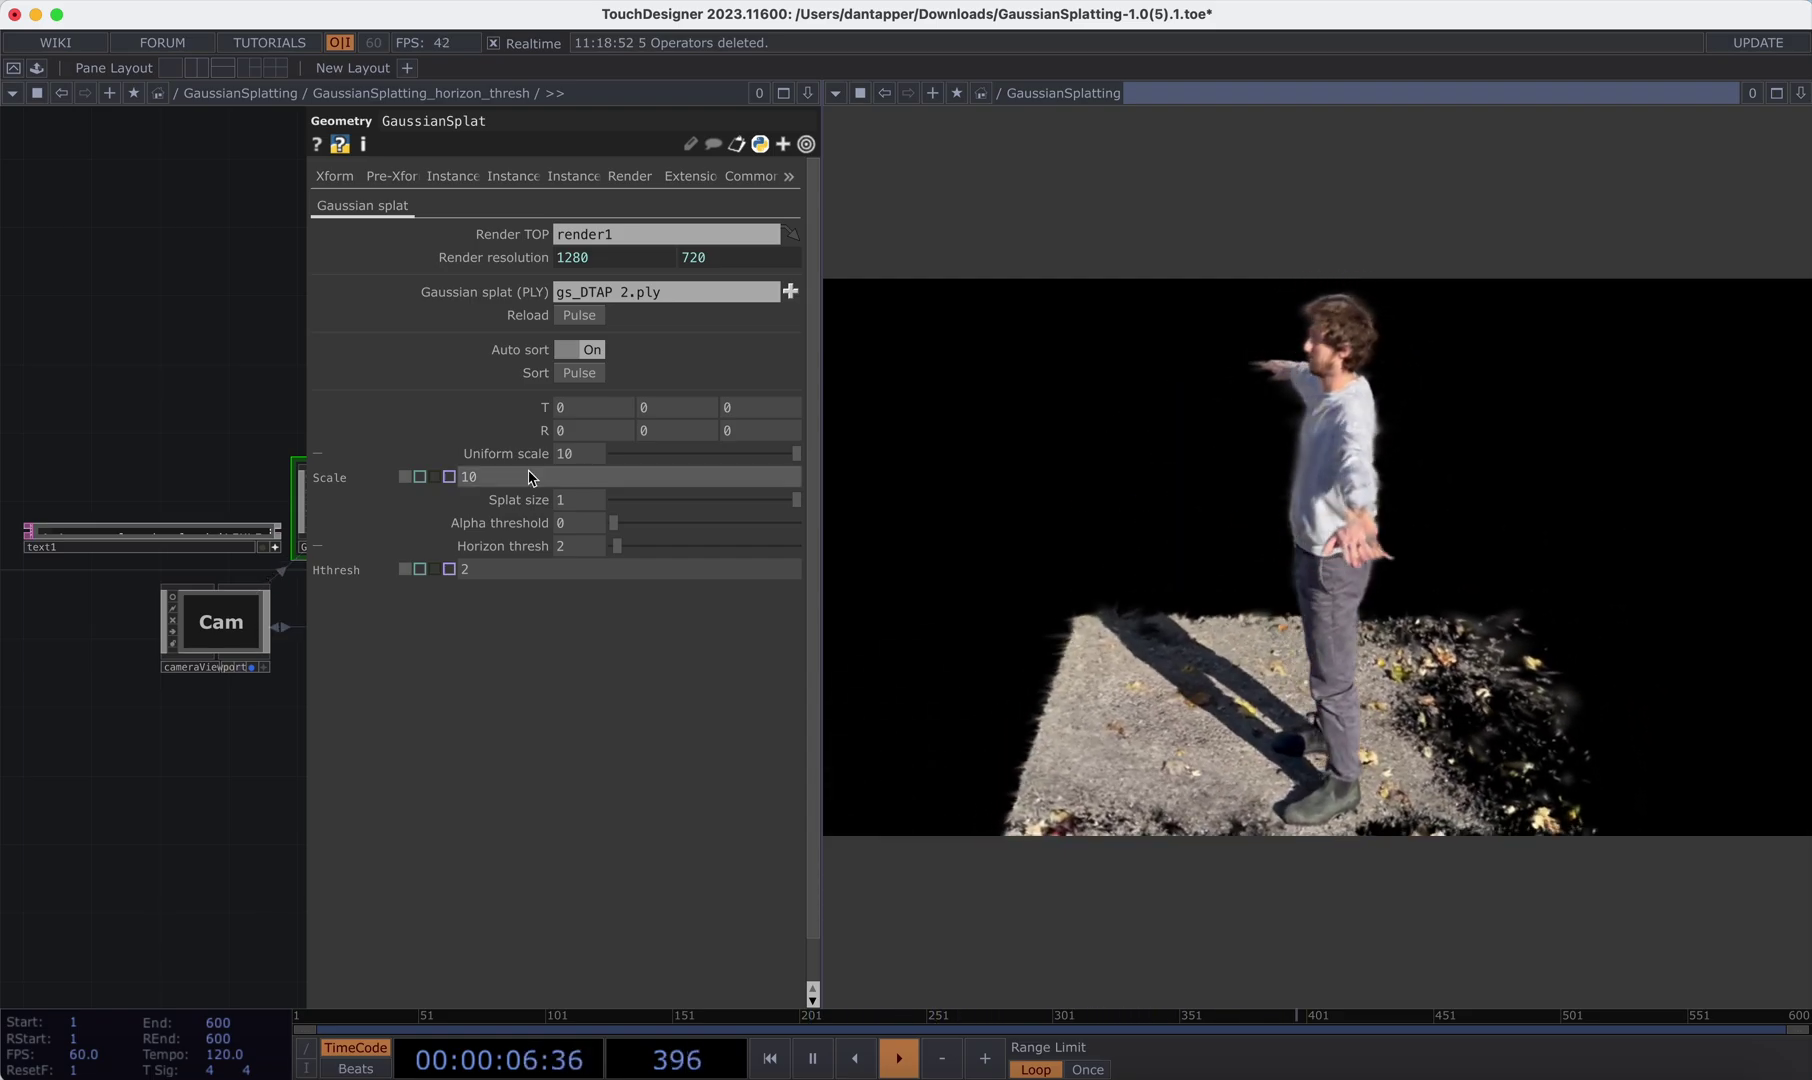
drag(796, 499, 626, 530)
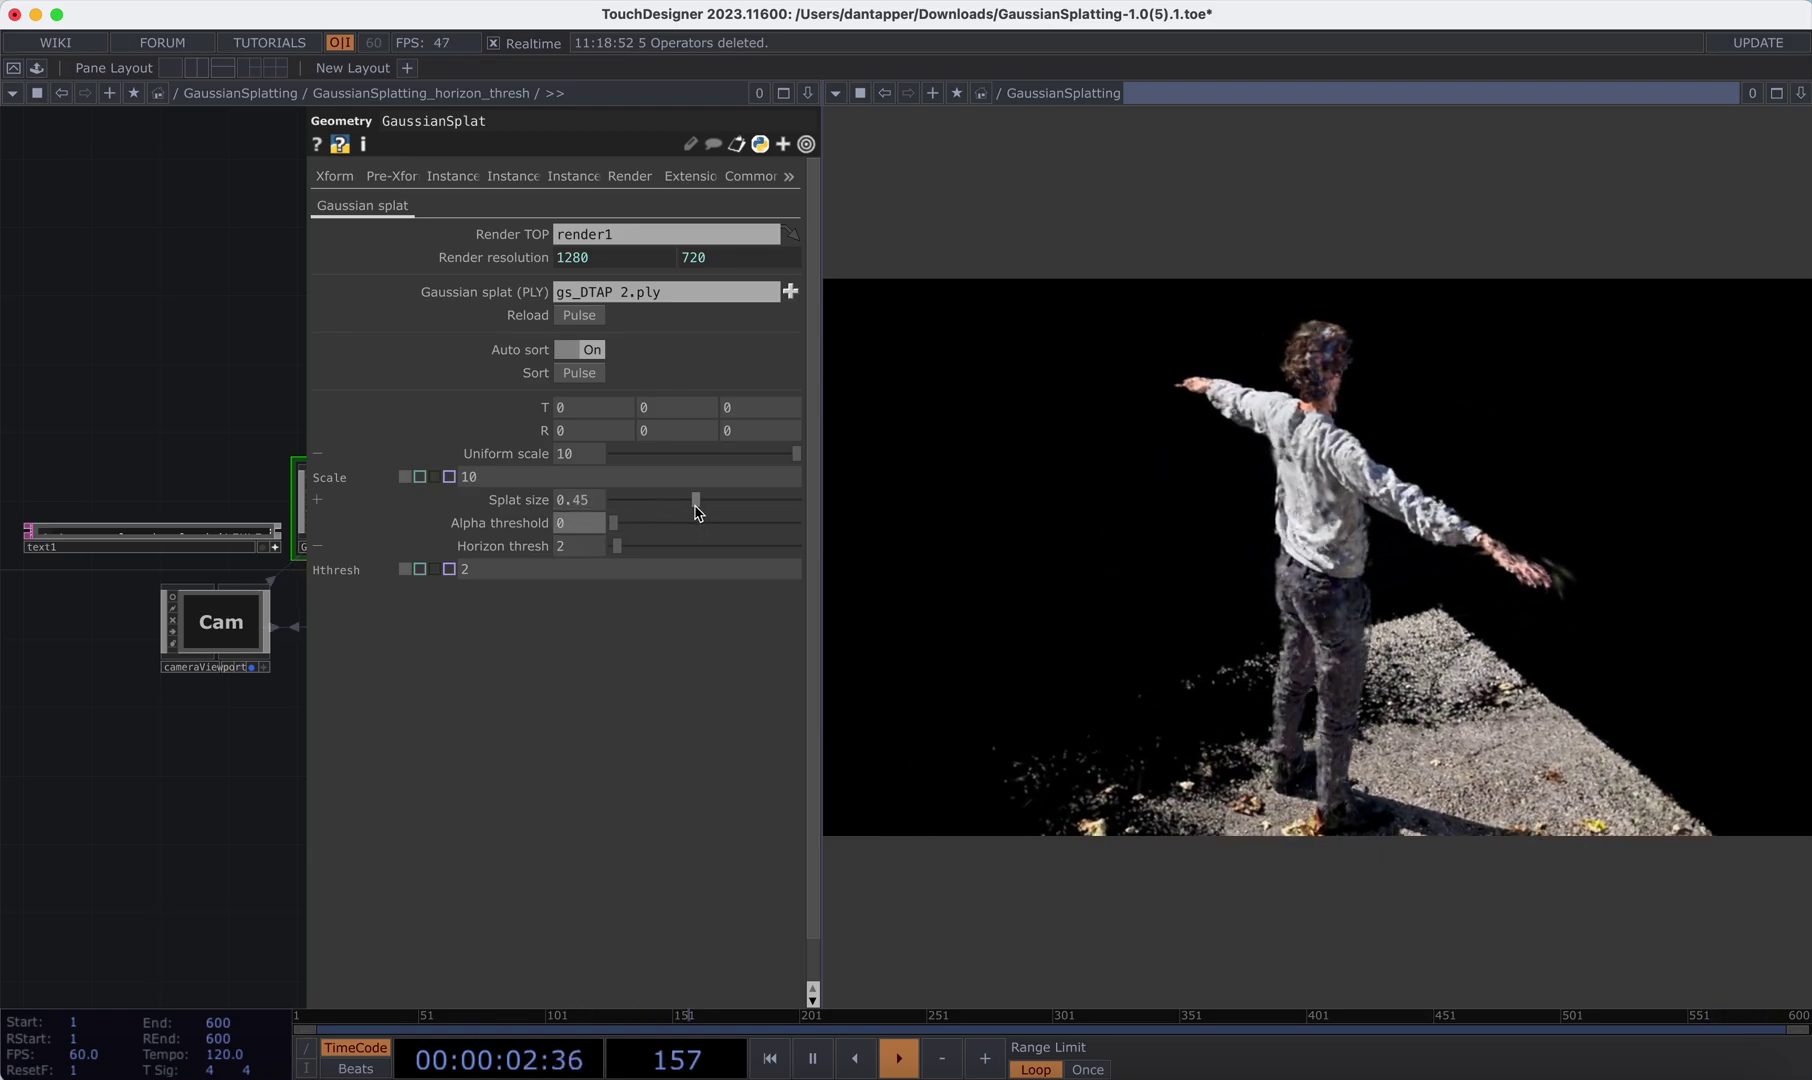
drag(696, 512, 991, 501)
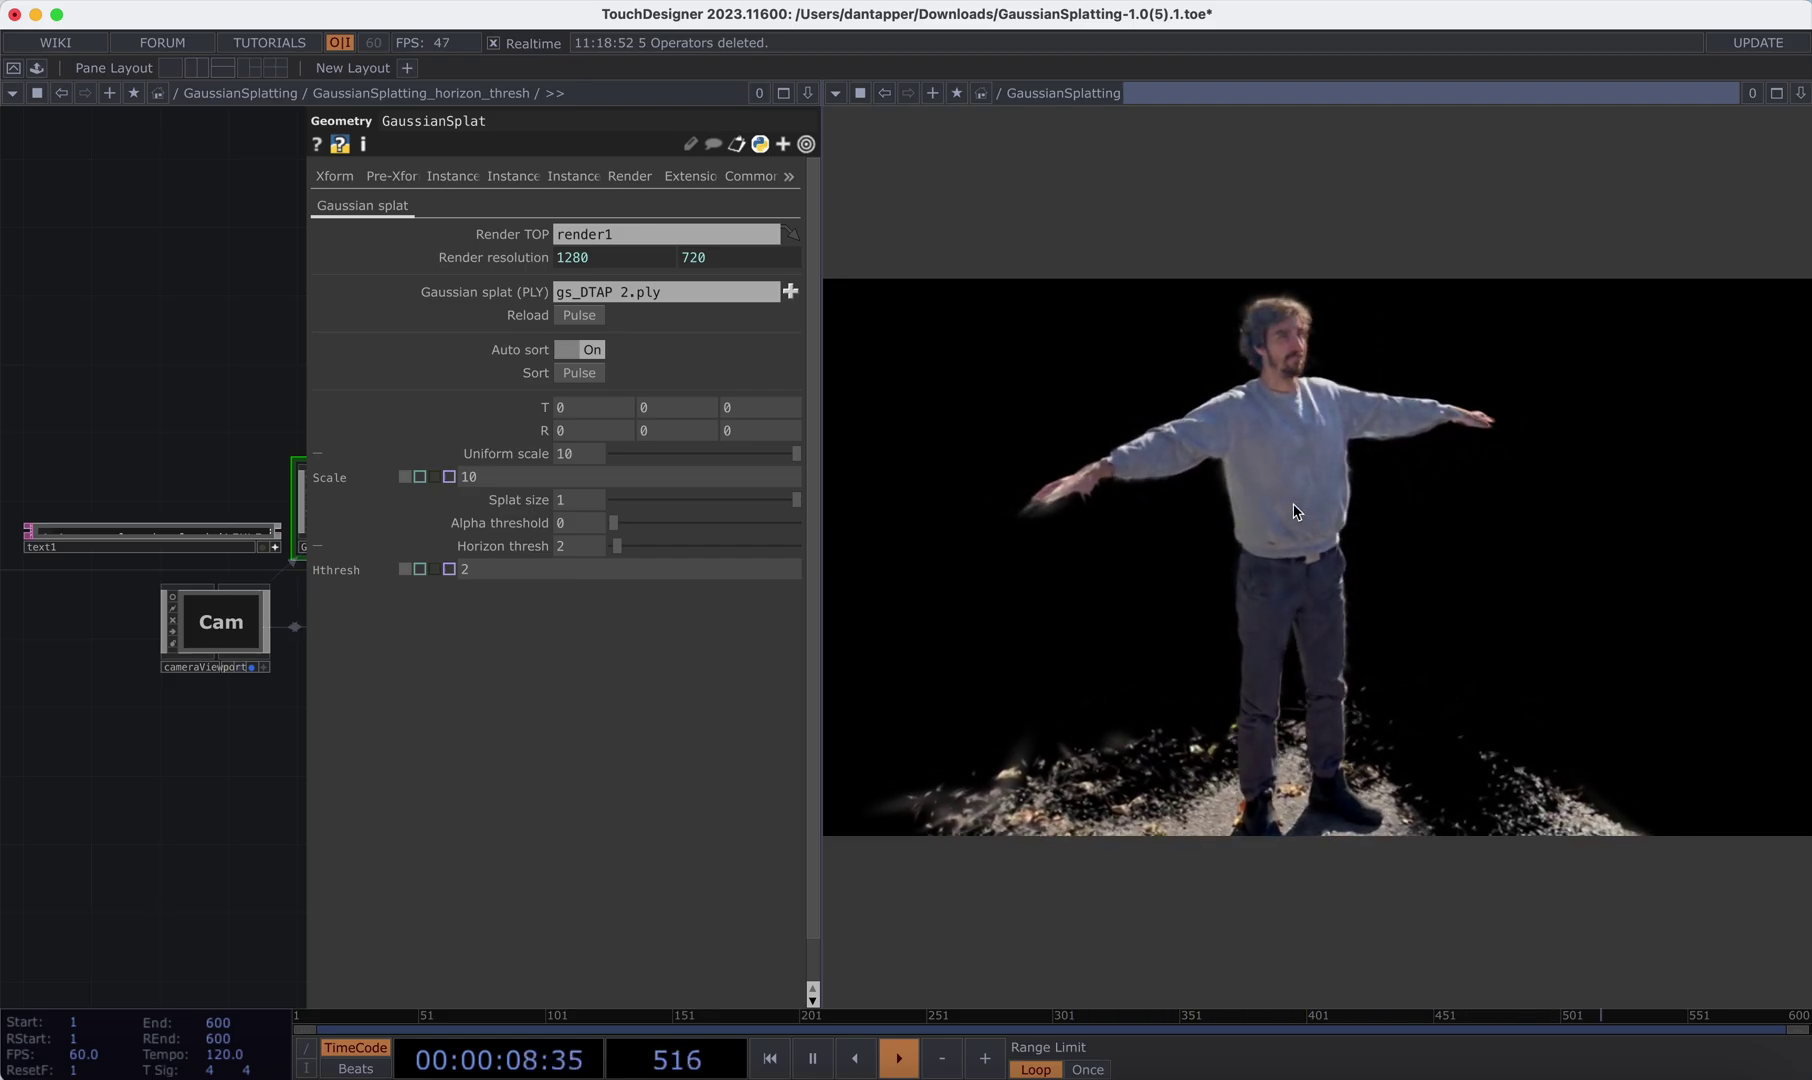
- Go inside the GaussianSplat component and shift the glsl1 node group left
key(p)
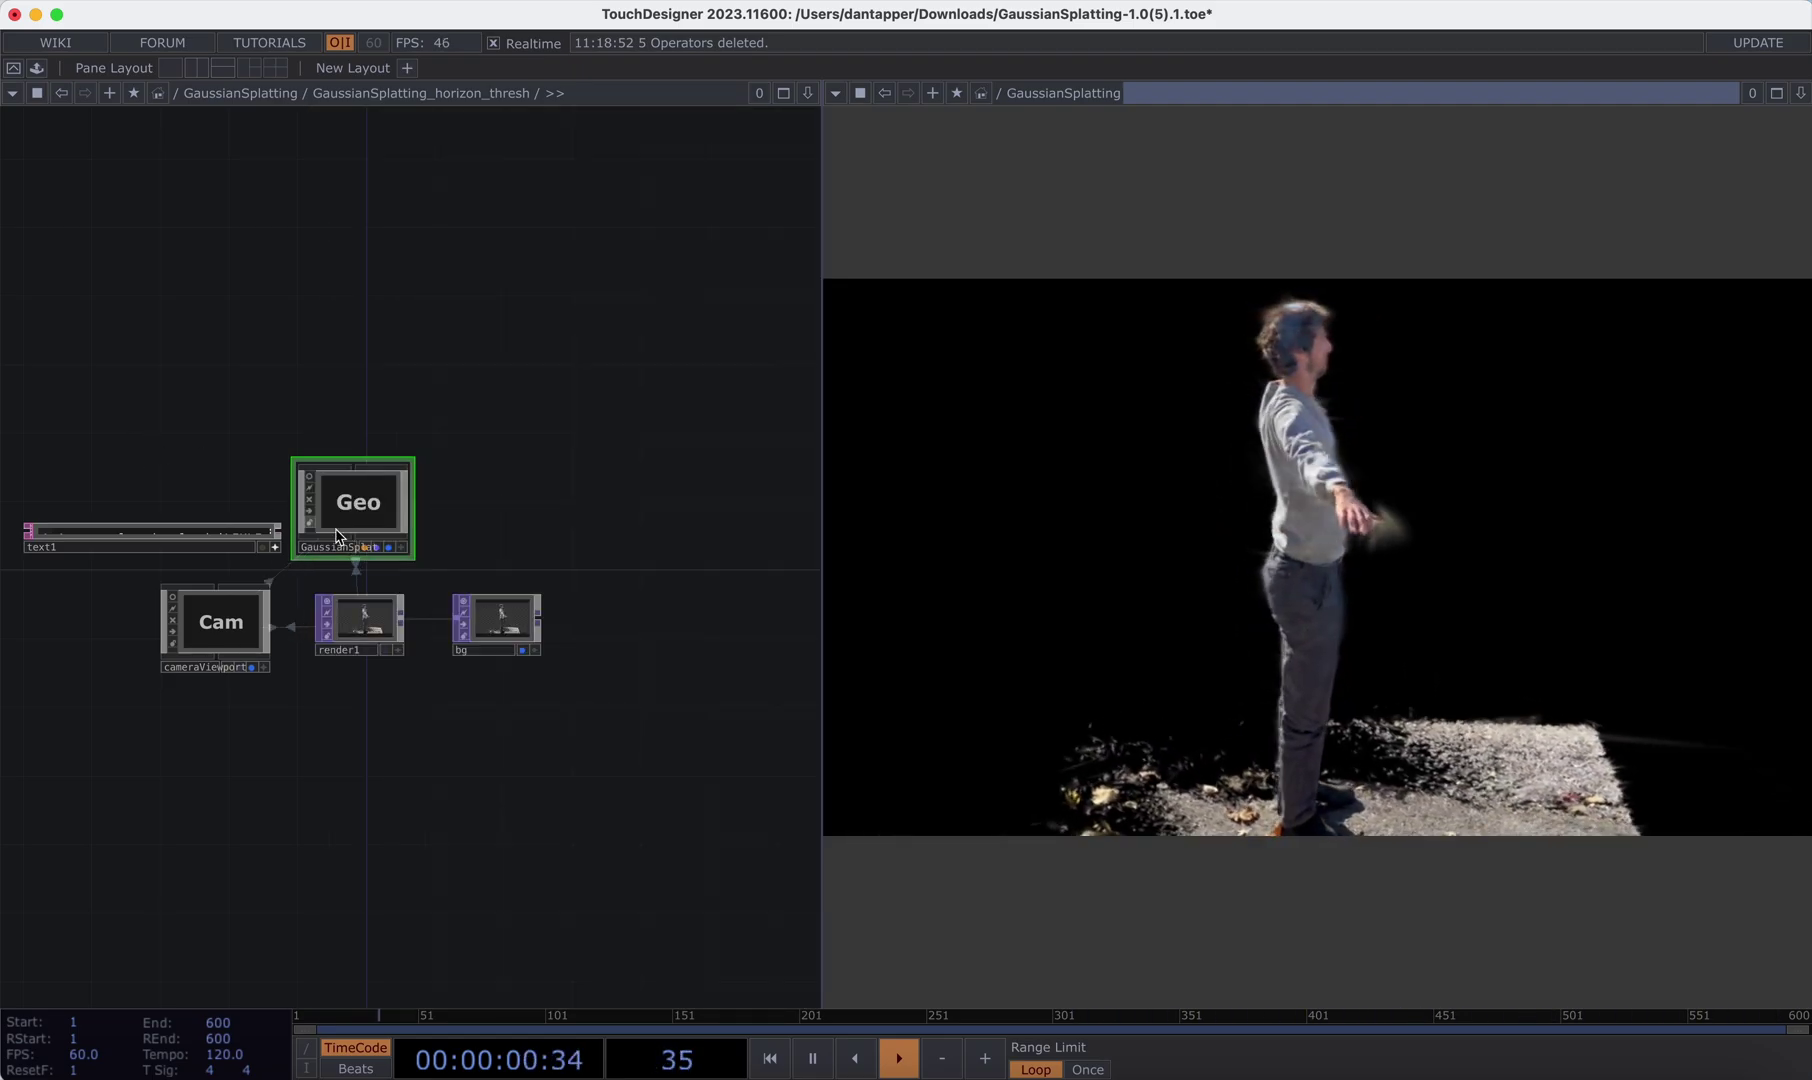
double_click(337, 534)
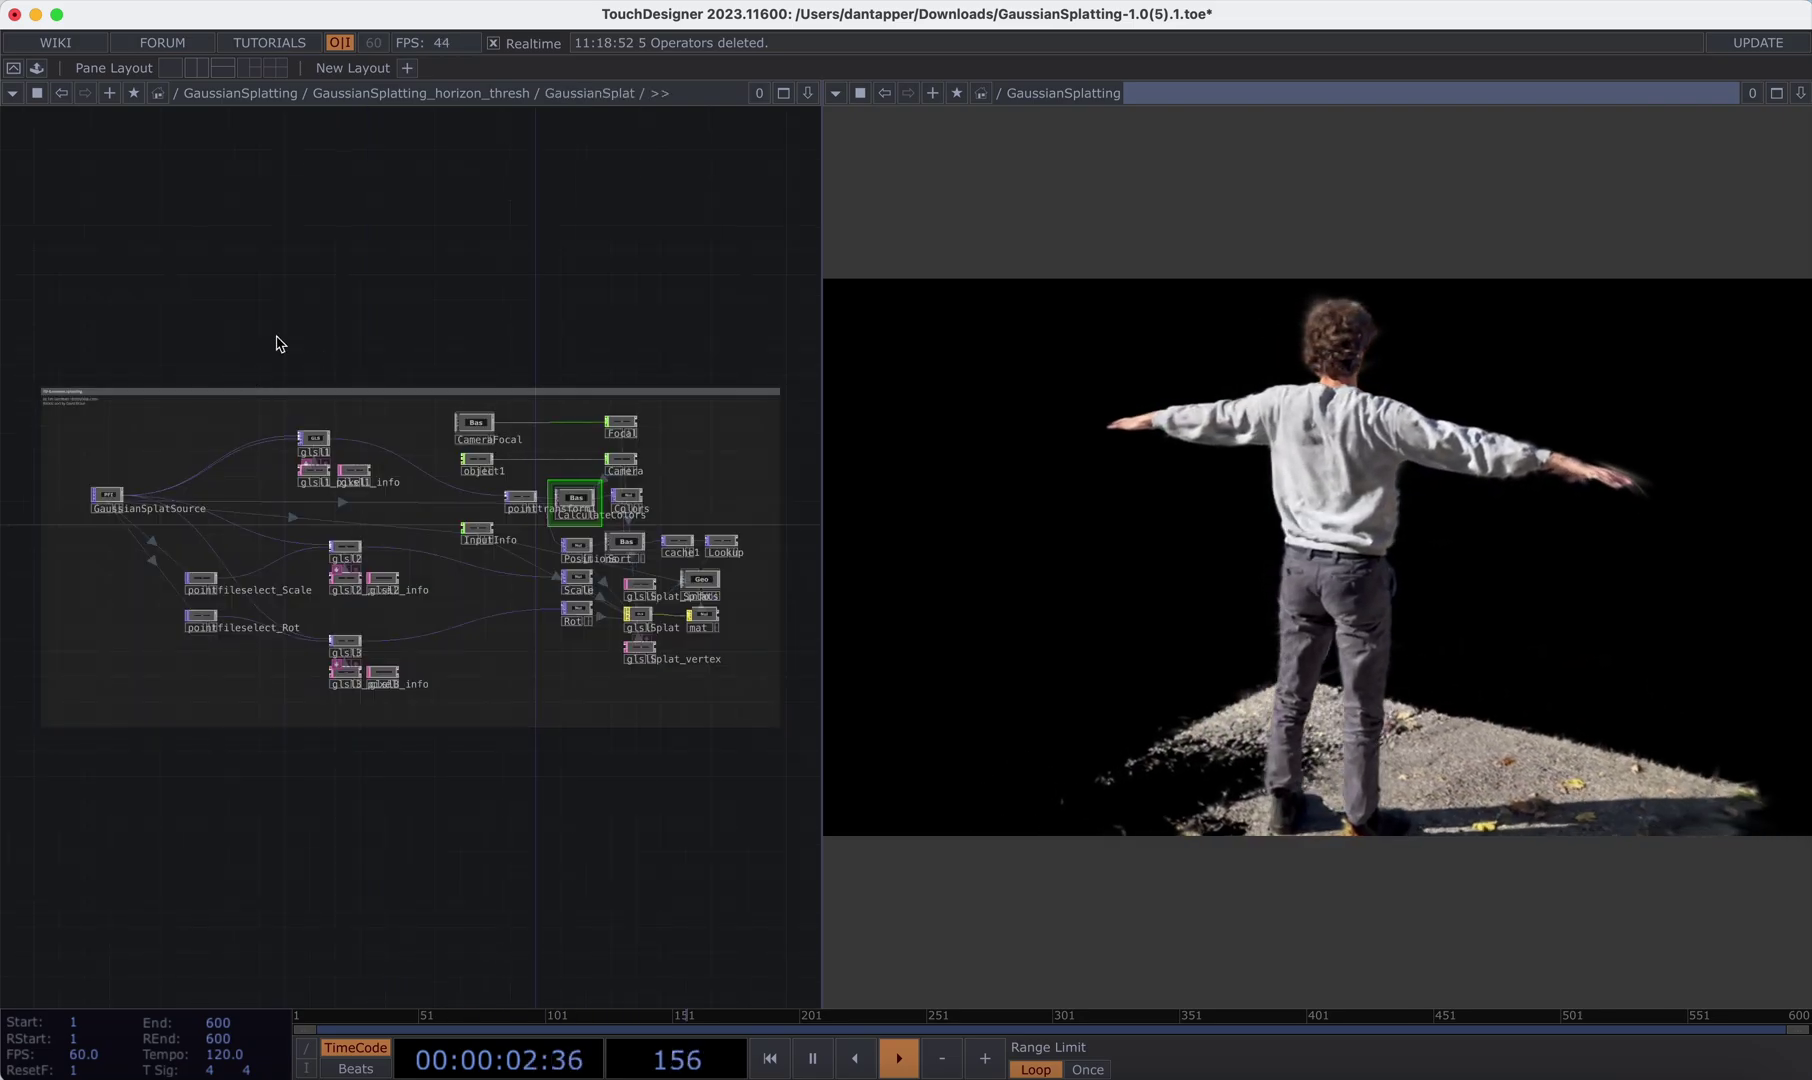
scroll(400, 430, up, 5)
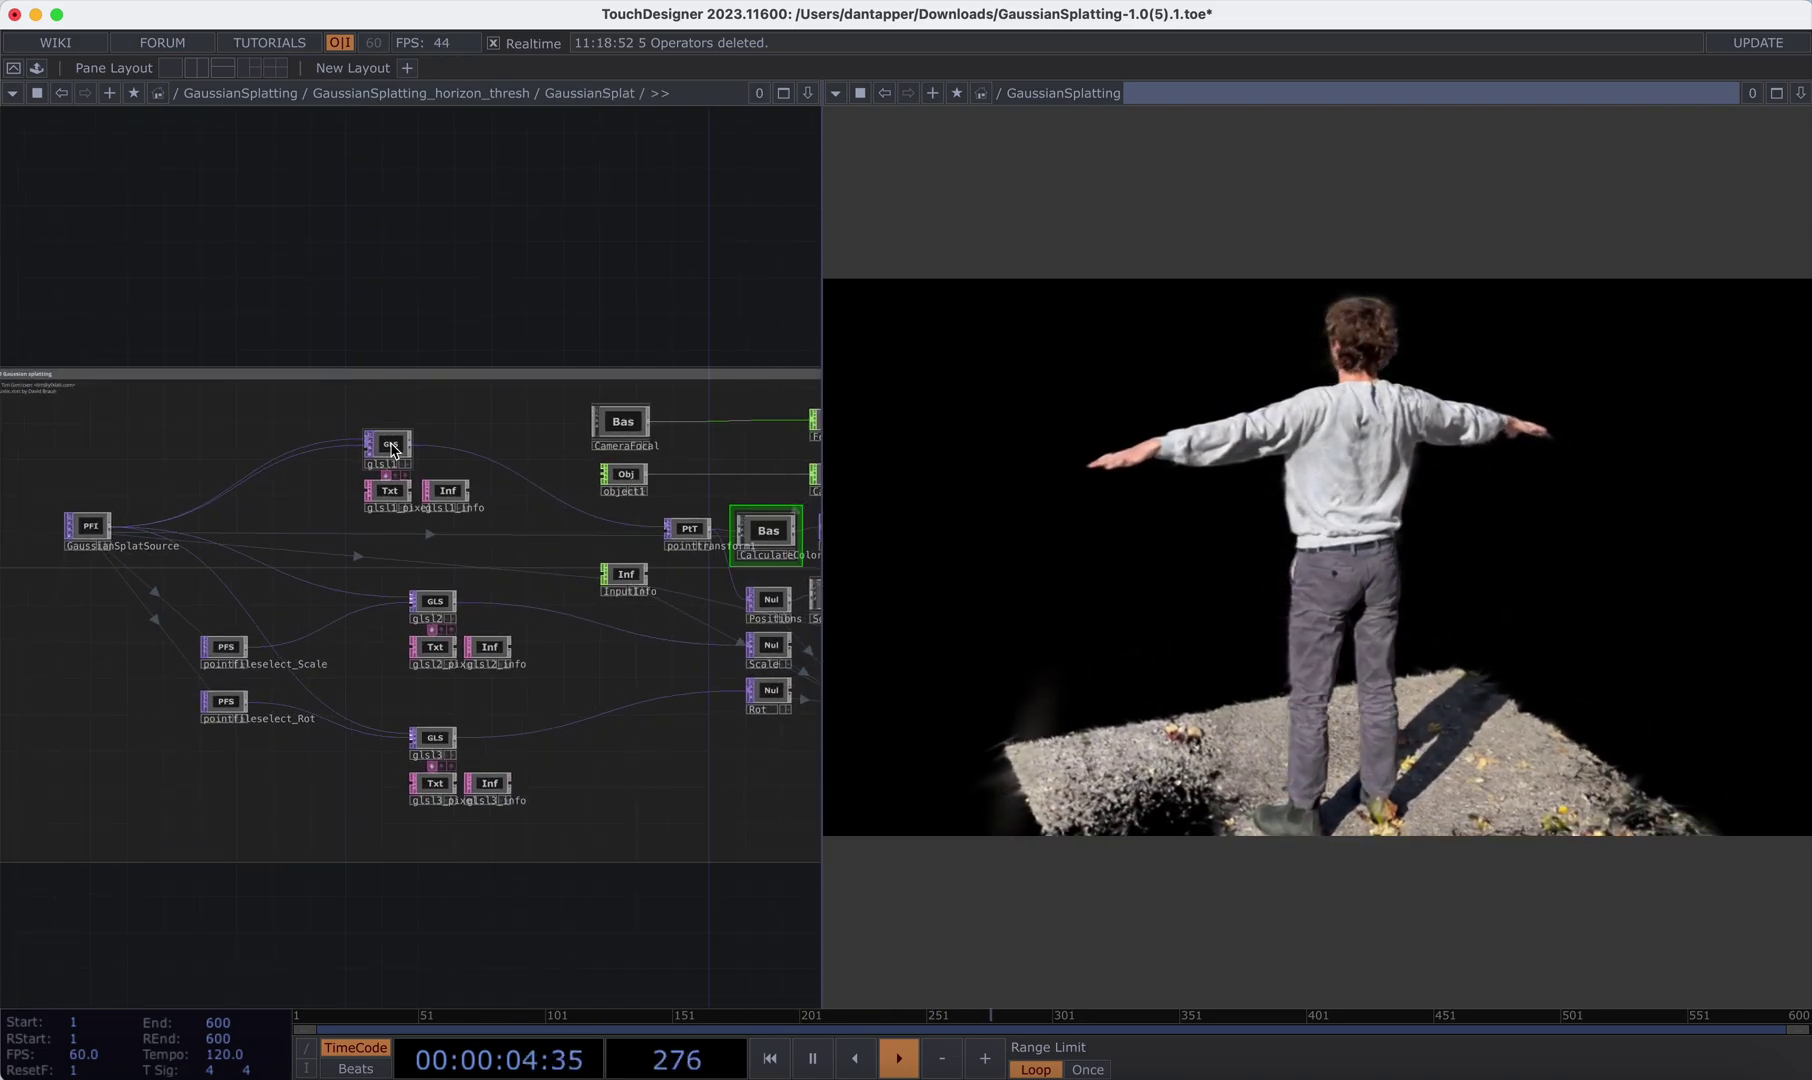
drag(393, 450, 256, 449)
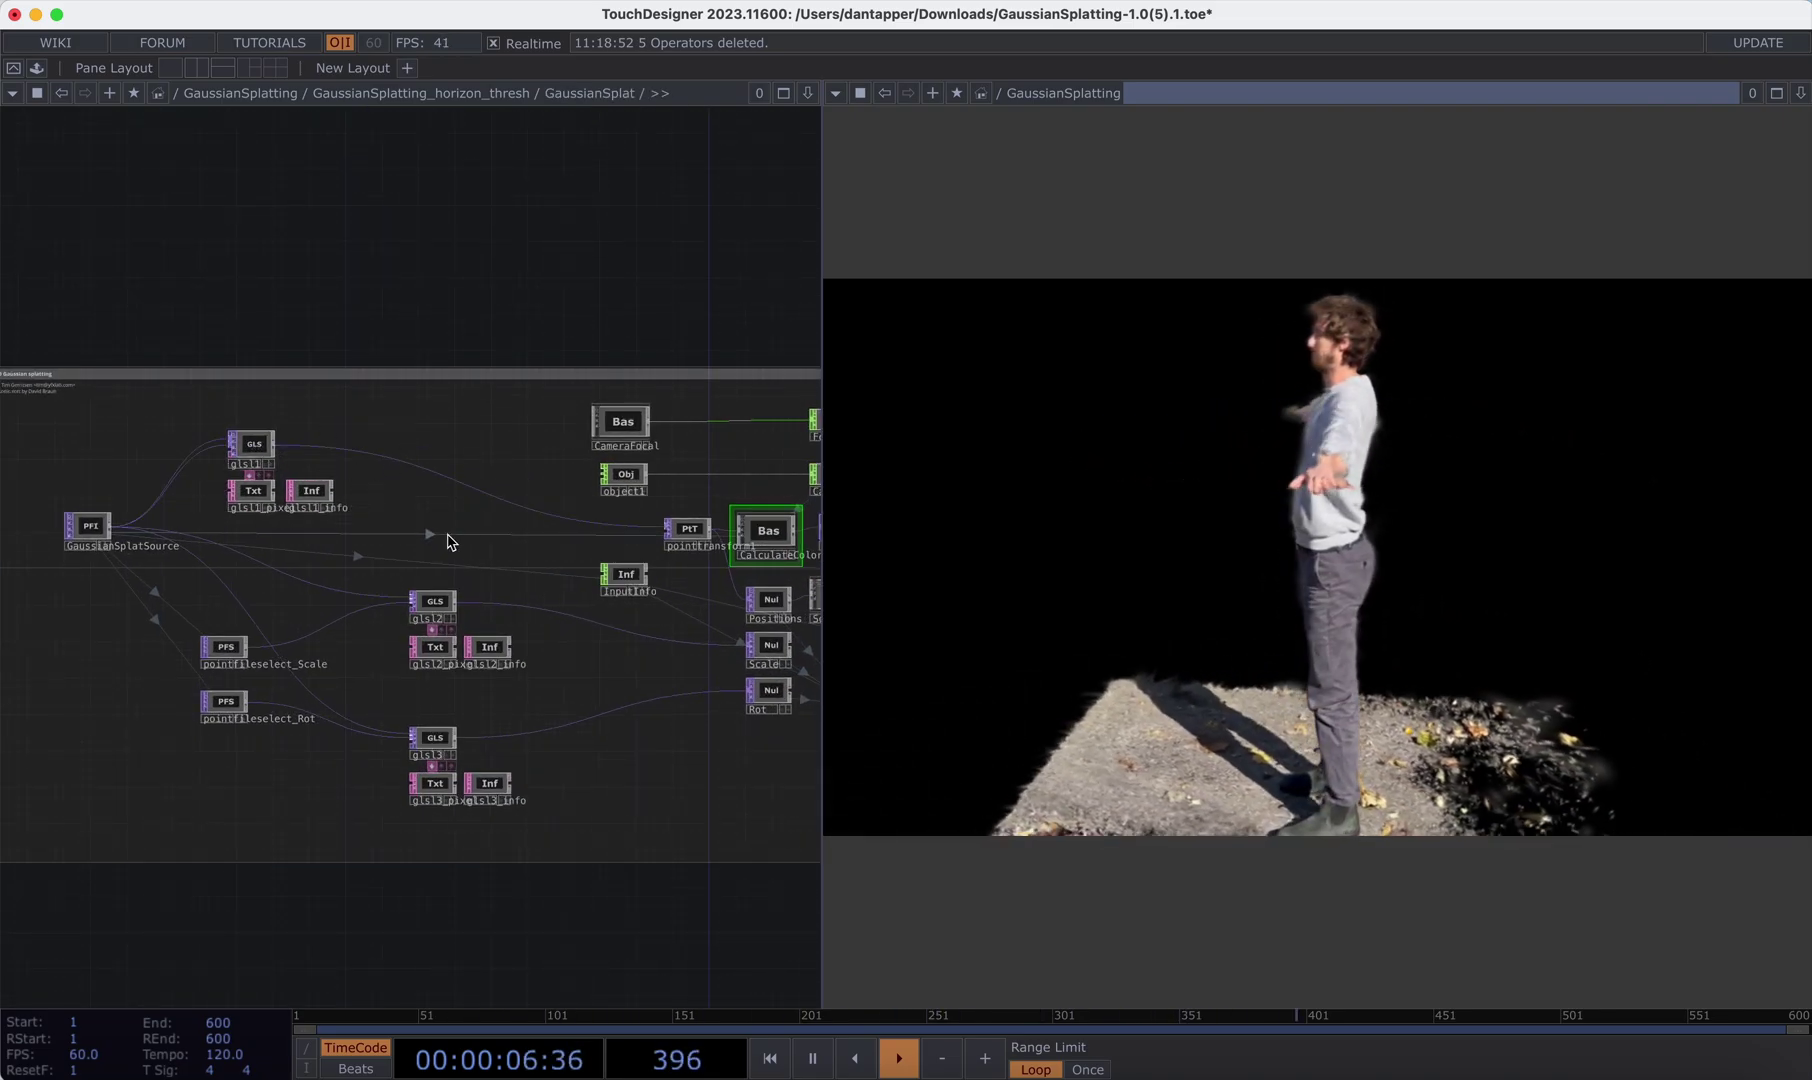
- Insert a Noise TOP on the wire between glsl1 and pointtransform1
click(432, 603)
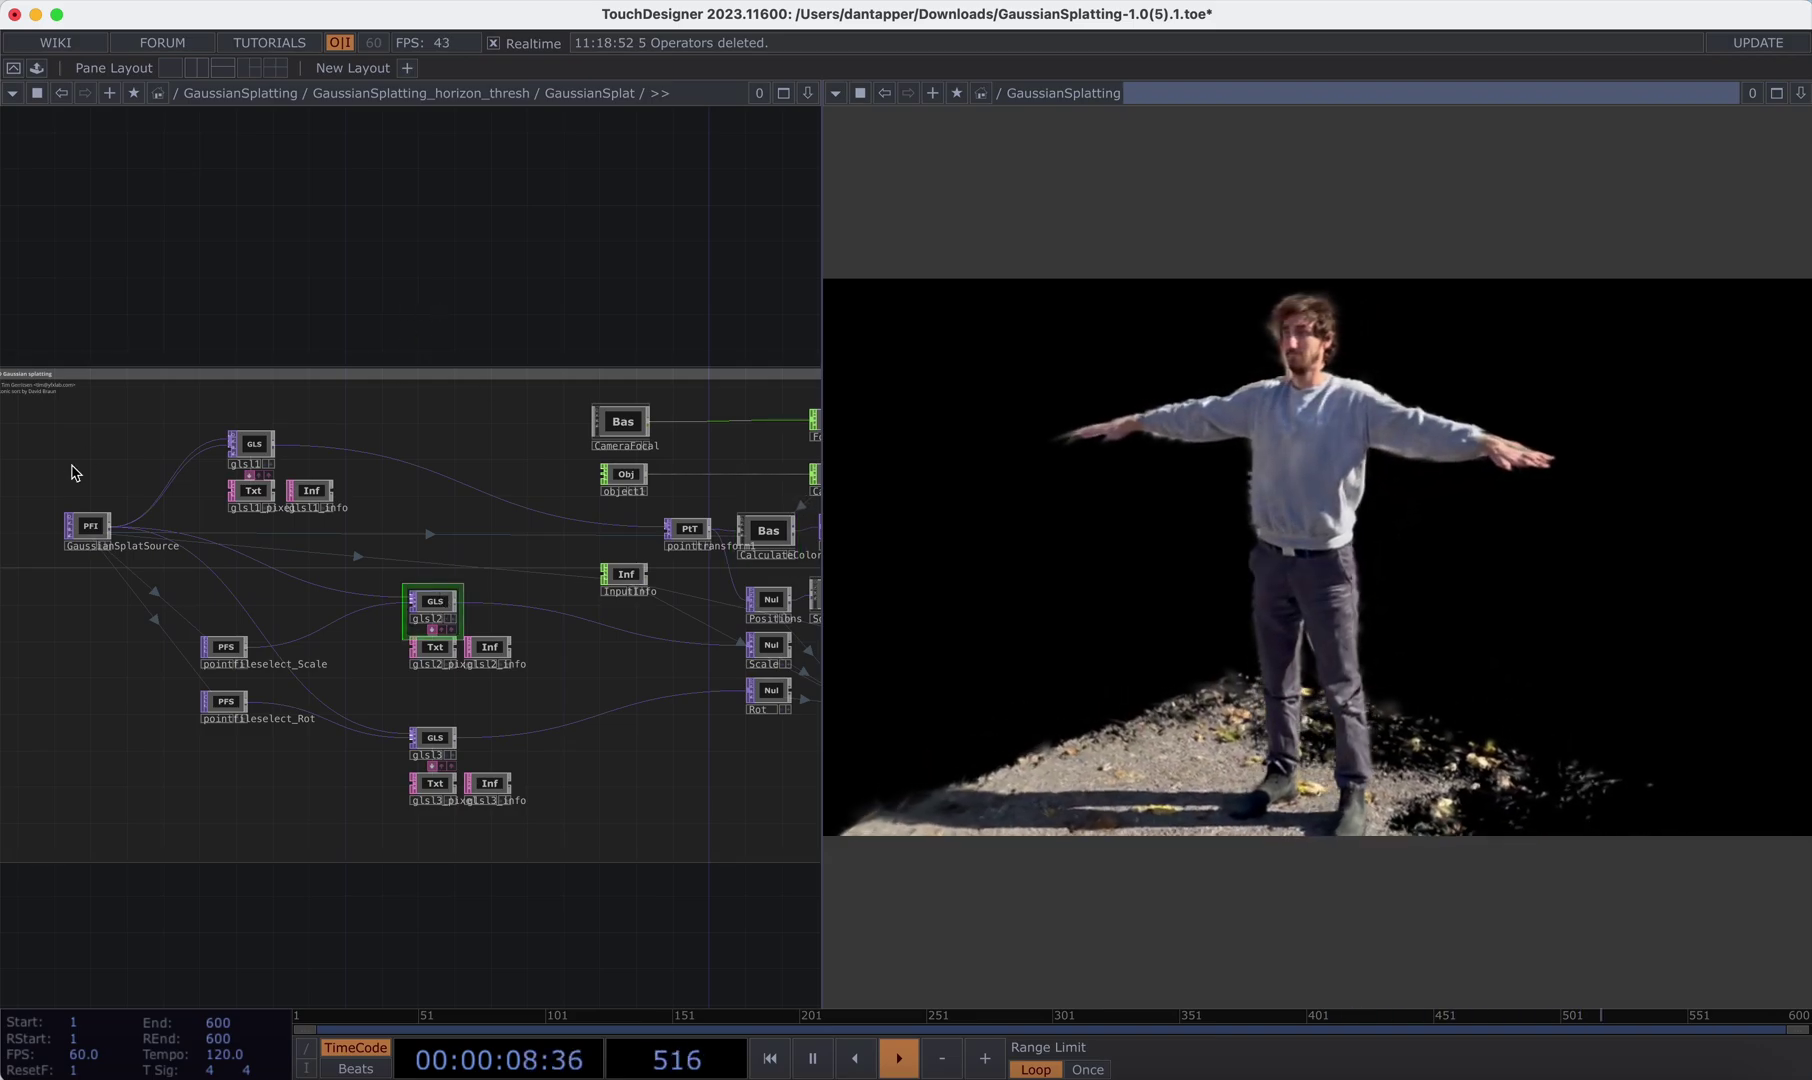
right_click(411, 470)
click(440, 443)
text(n)
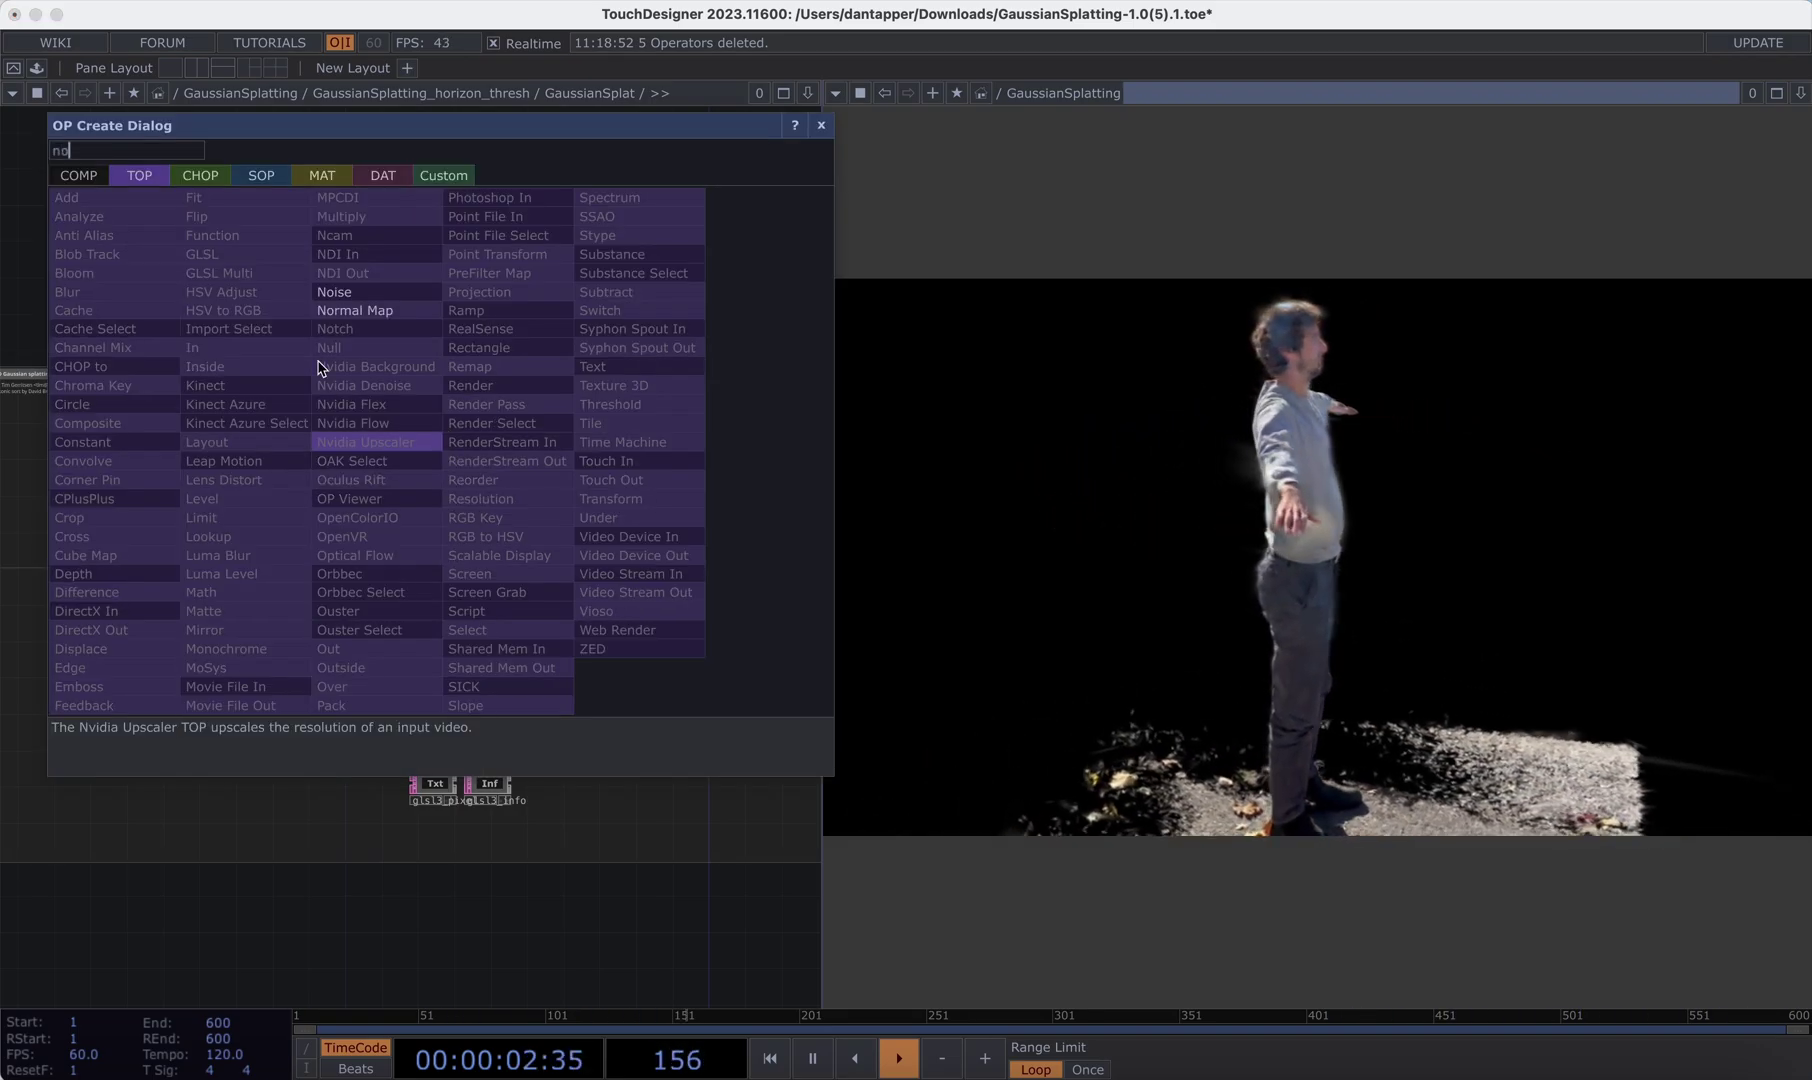
text(o)
click(334, 292)
click(370, 462)
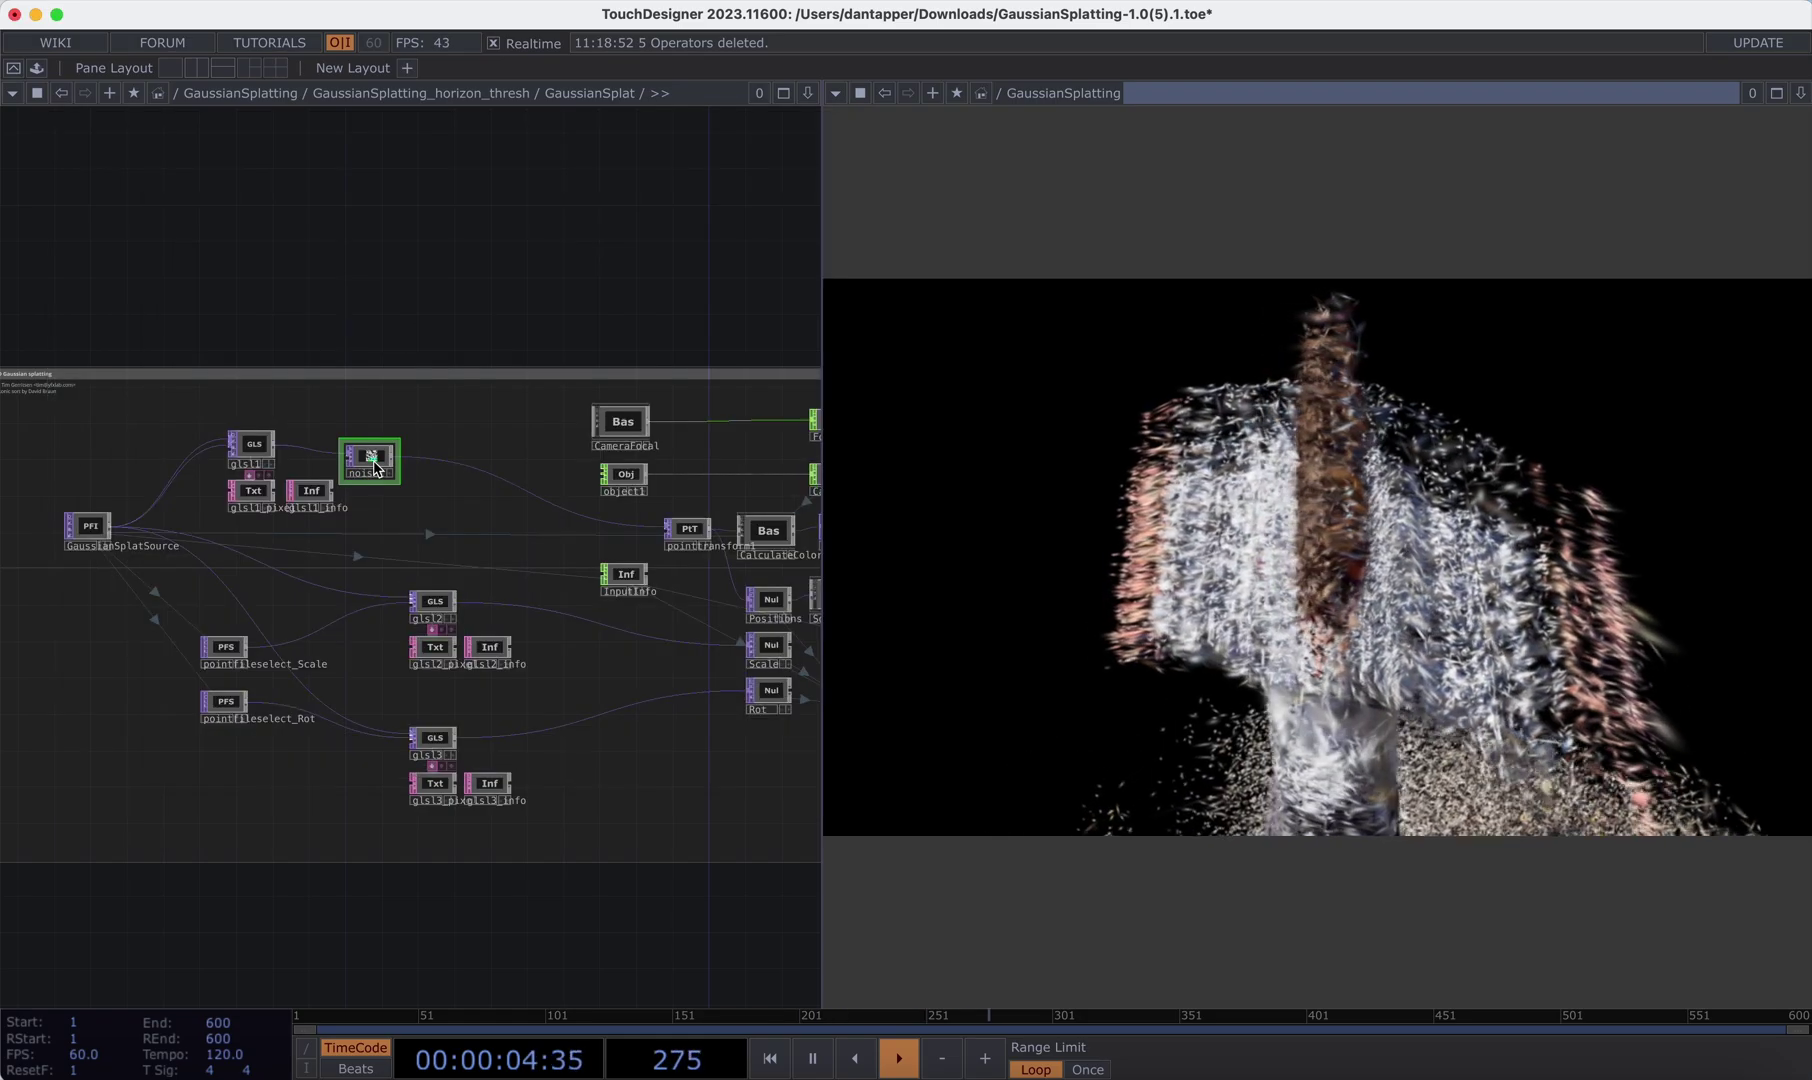
- Lower noise1's amplitude, turn Monochrome off, and set Translate Z to absTime.seconds
key(p)
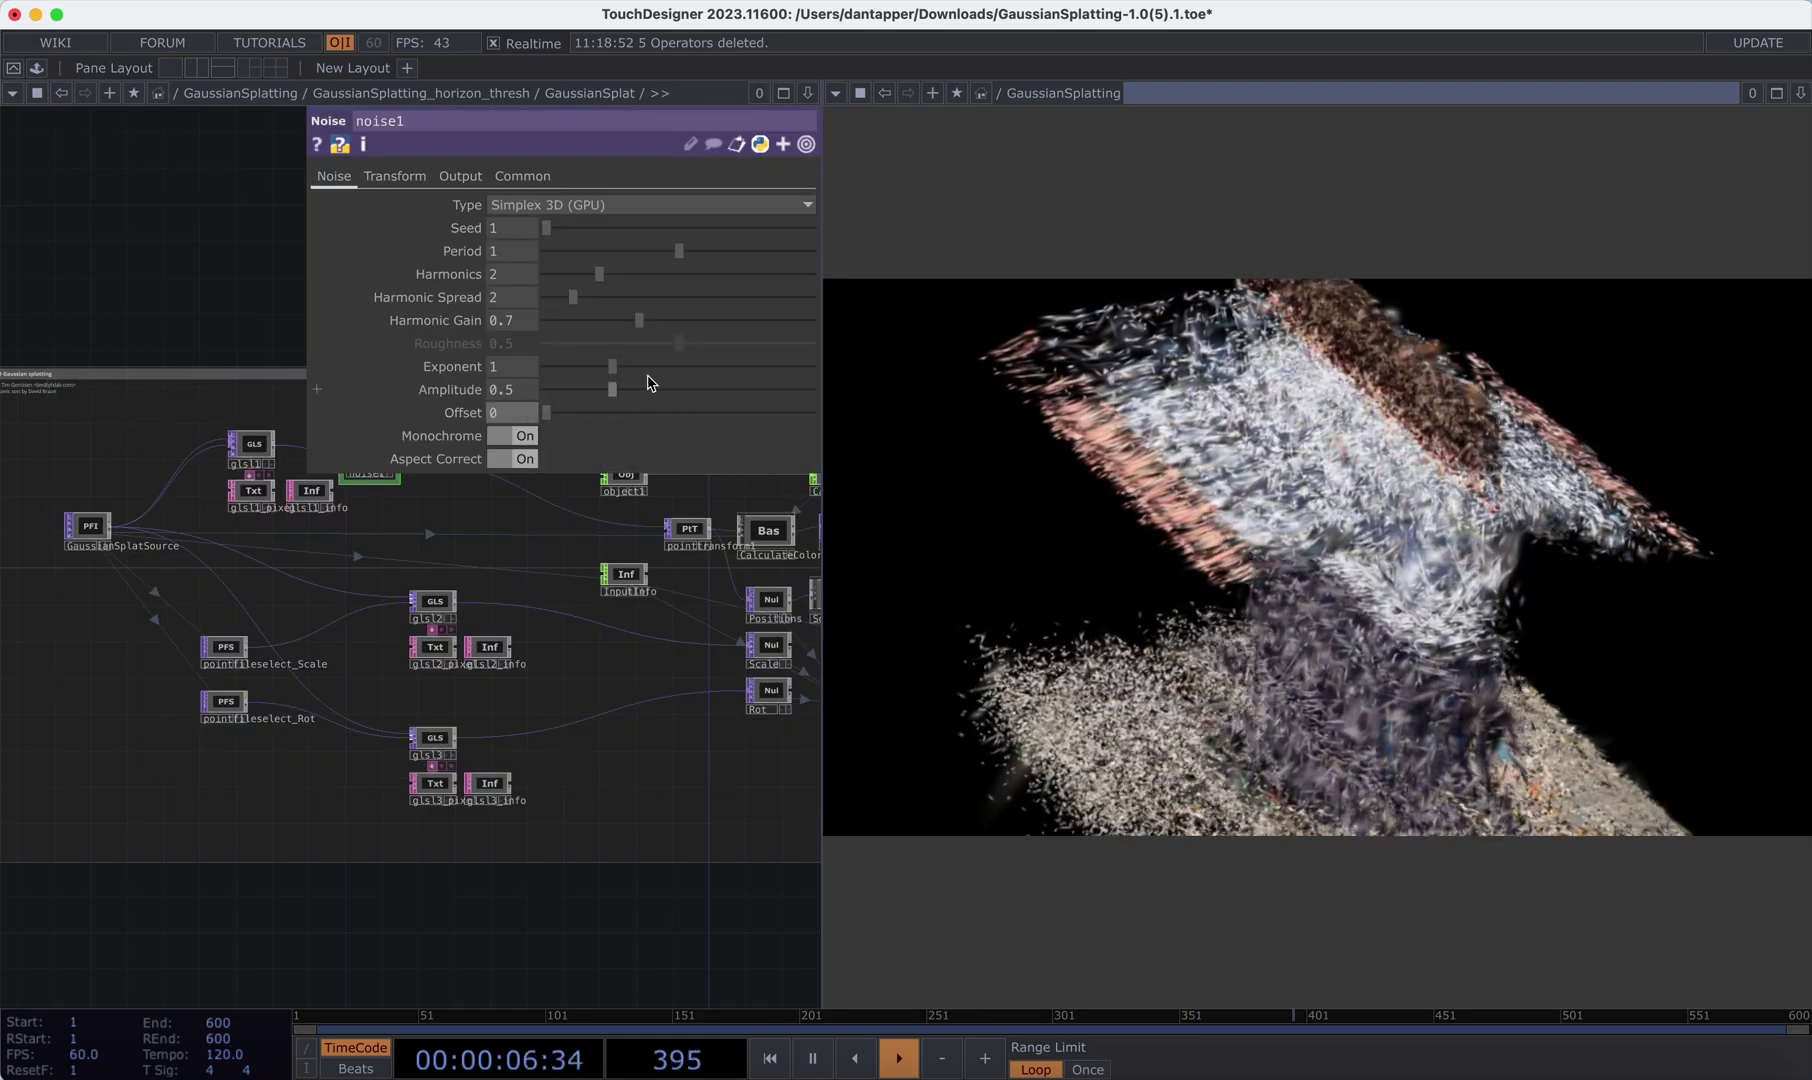
drag(607, 385, 559, 400)
click(512, 436)
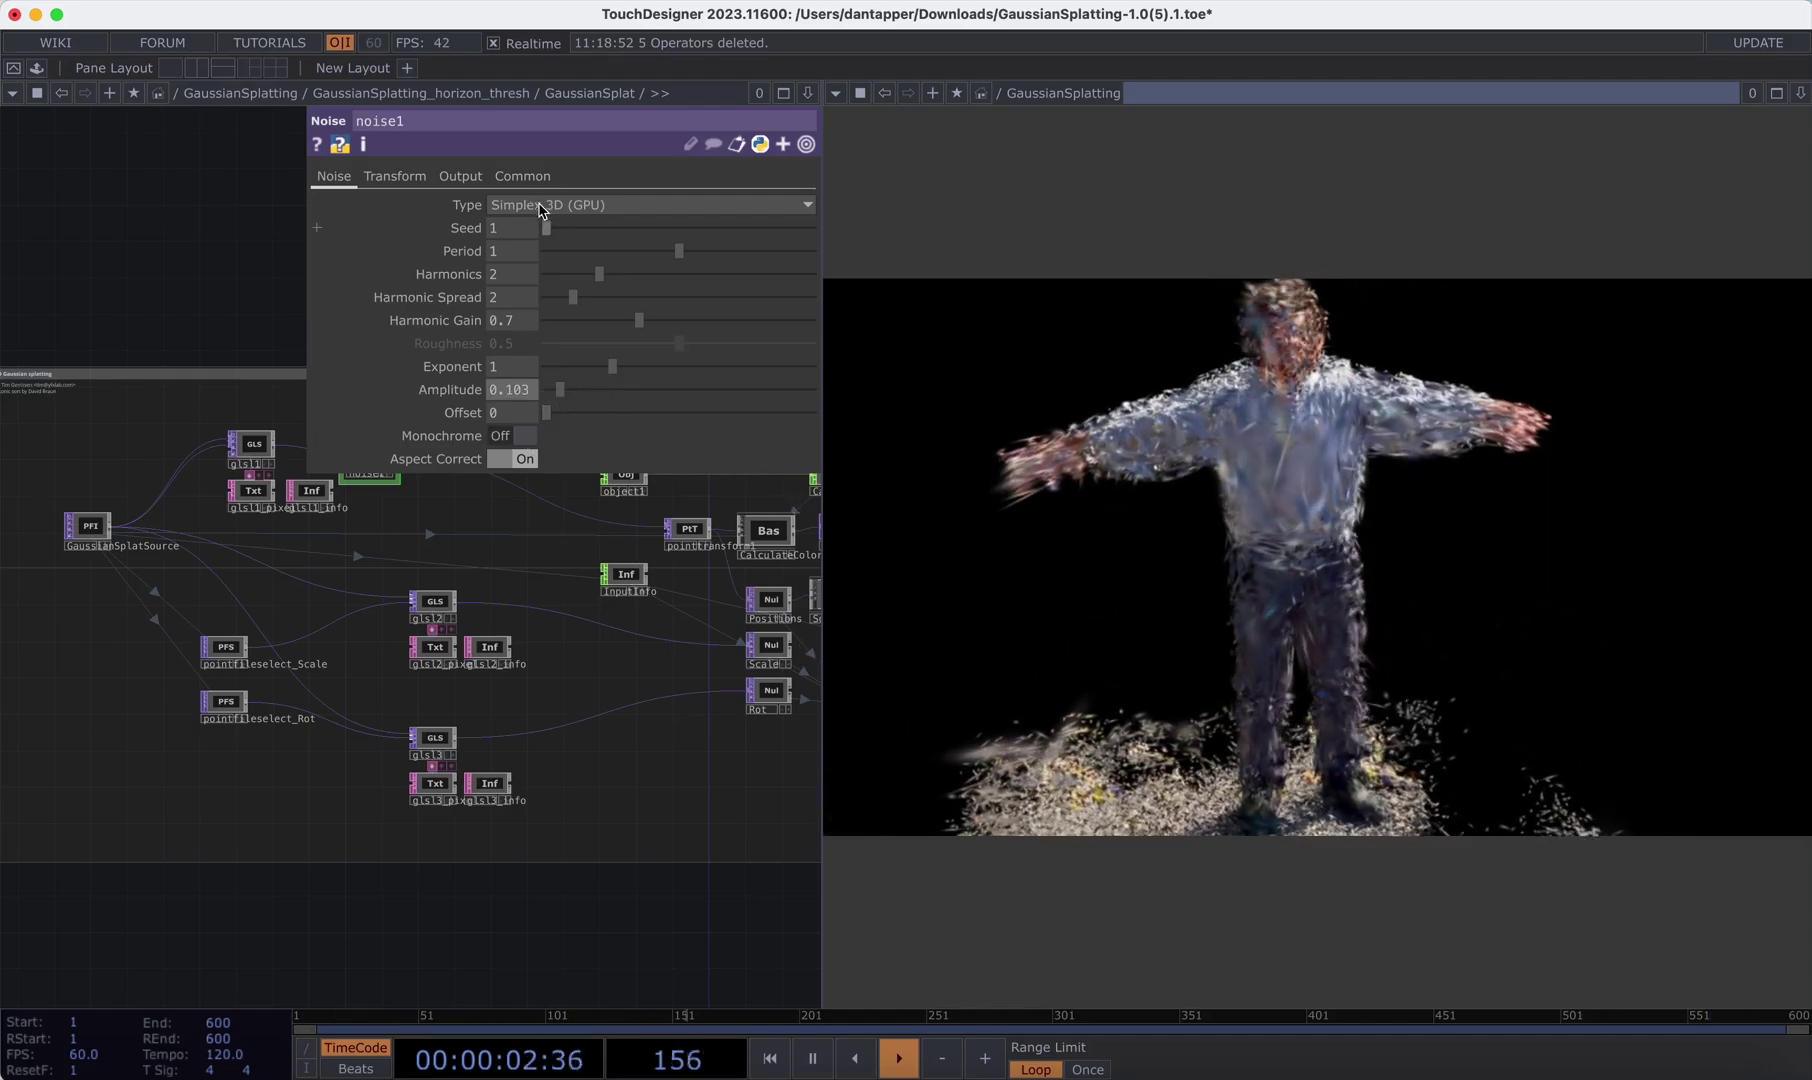
click(395, 176)
text(abs)
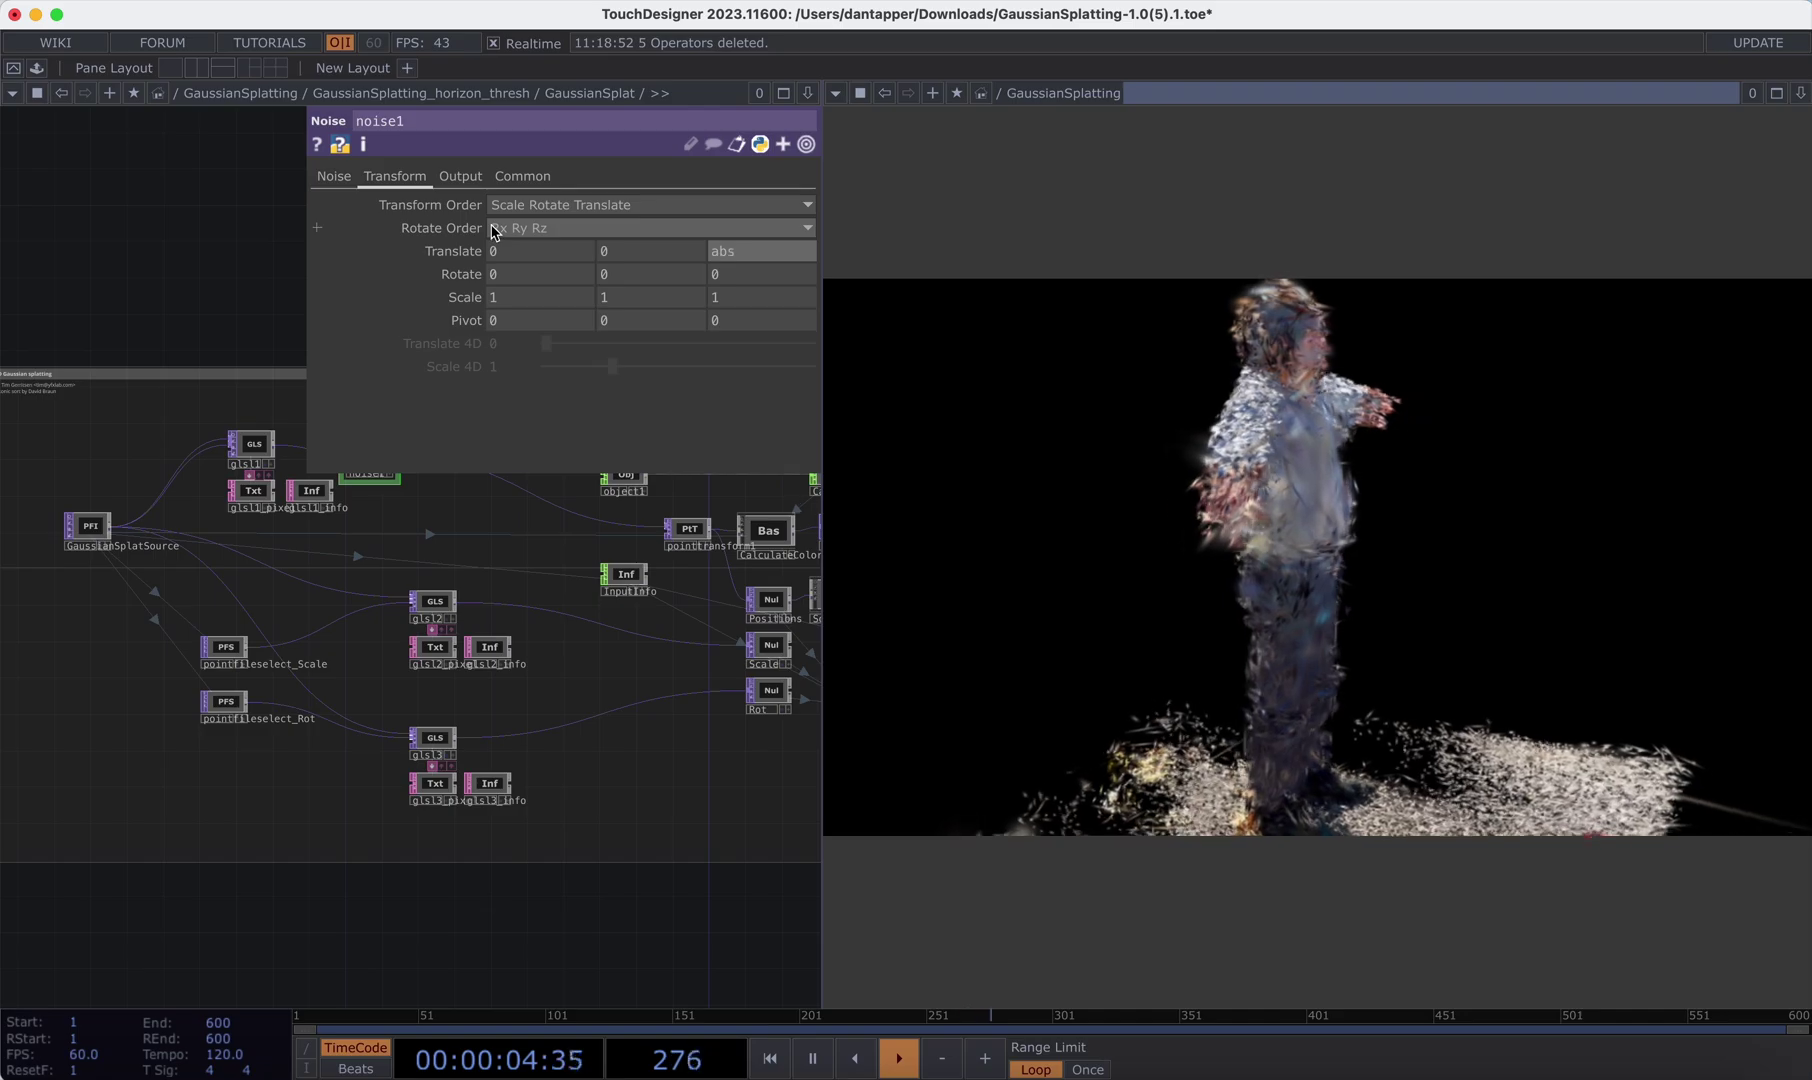
key(Return)
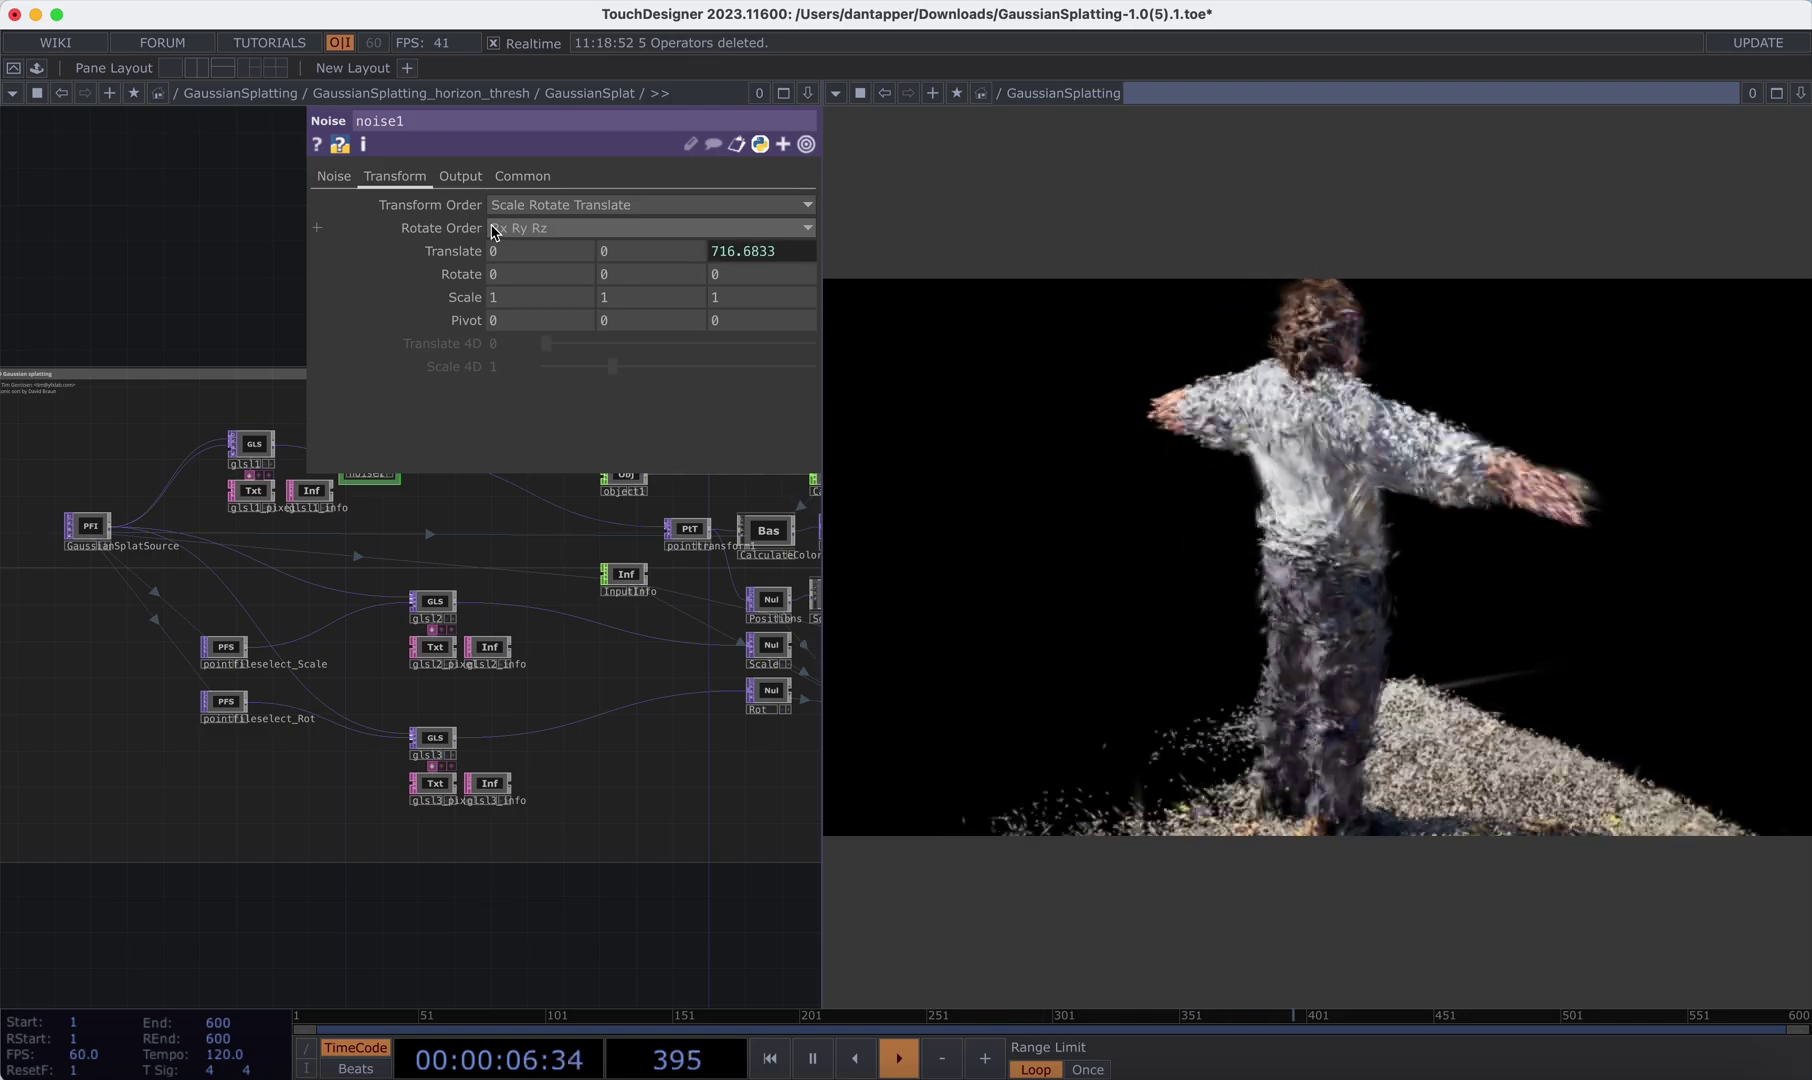
- Drop noise1's Period toward zero, then delete noise1
click(334, 176)
drag(811, 251, 221, 287)
key(p)
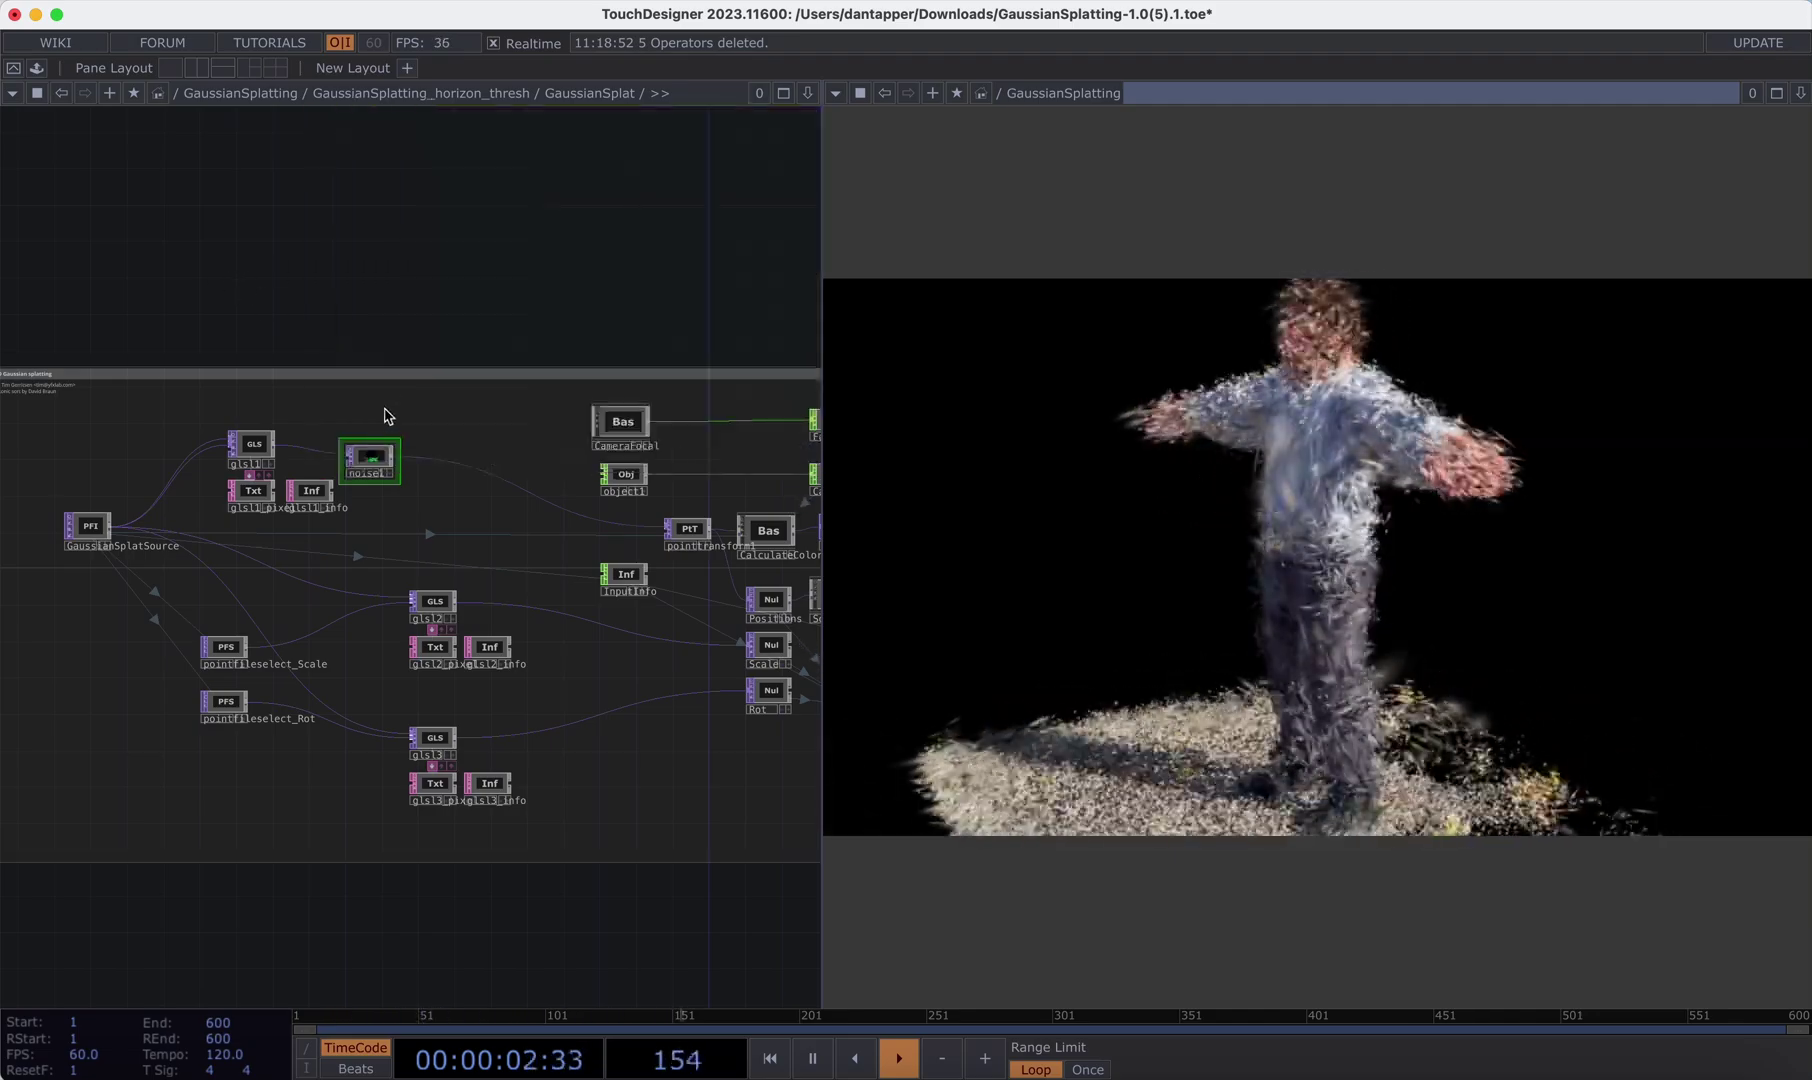
key(space)
- Insert a Feedback TOP after glsl1
key(Delete)
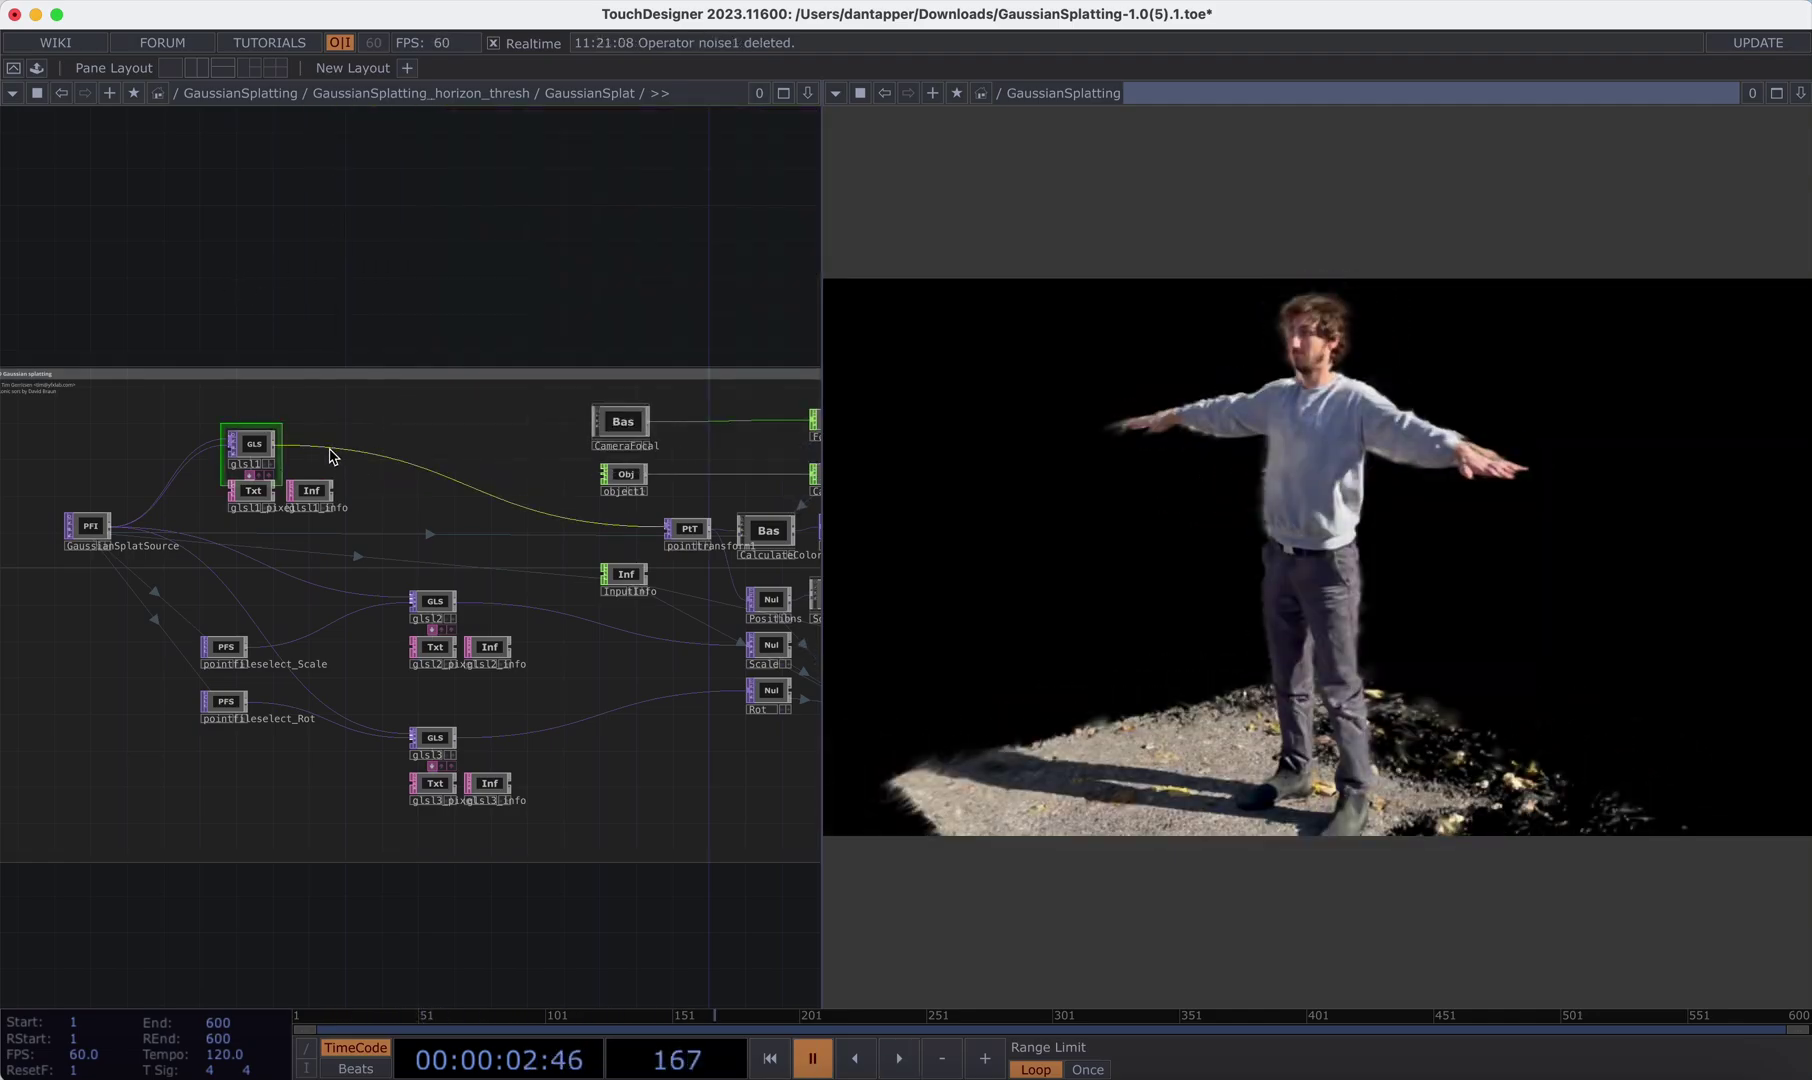
right_click(333, 456)
click(347, 438)
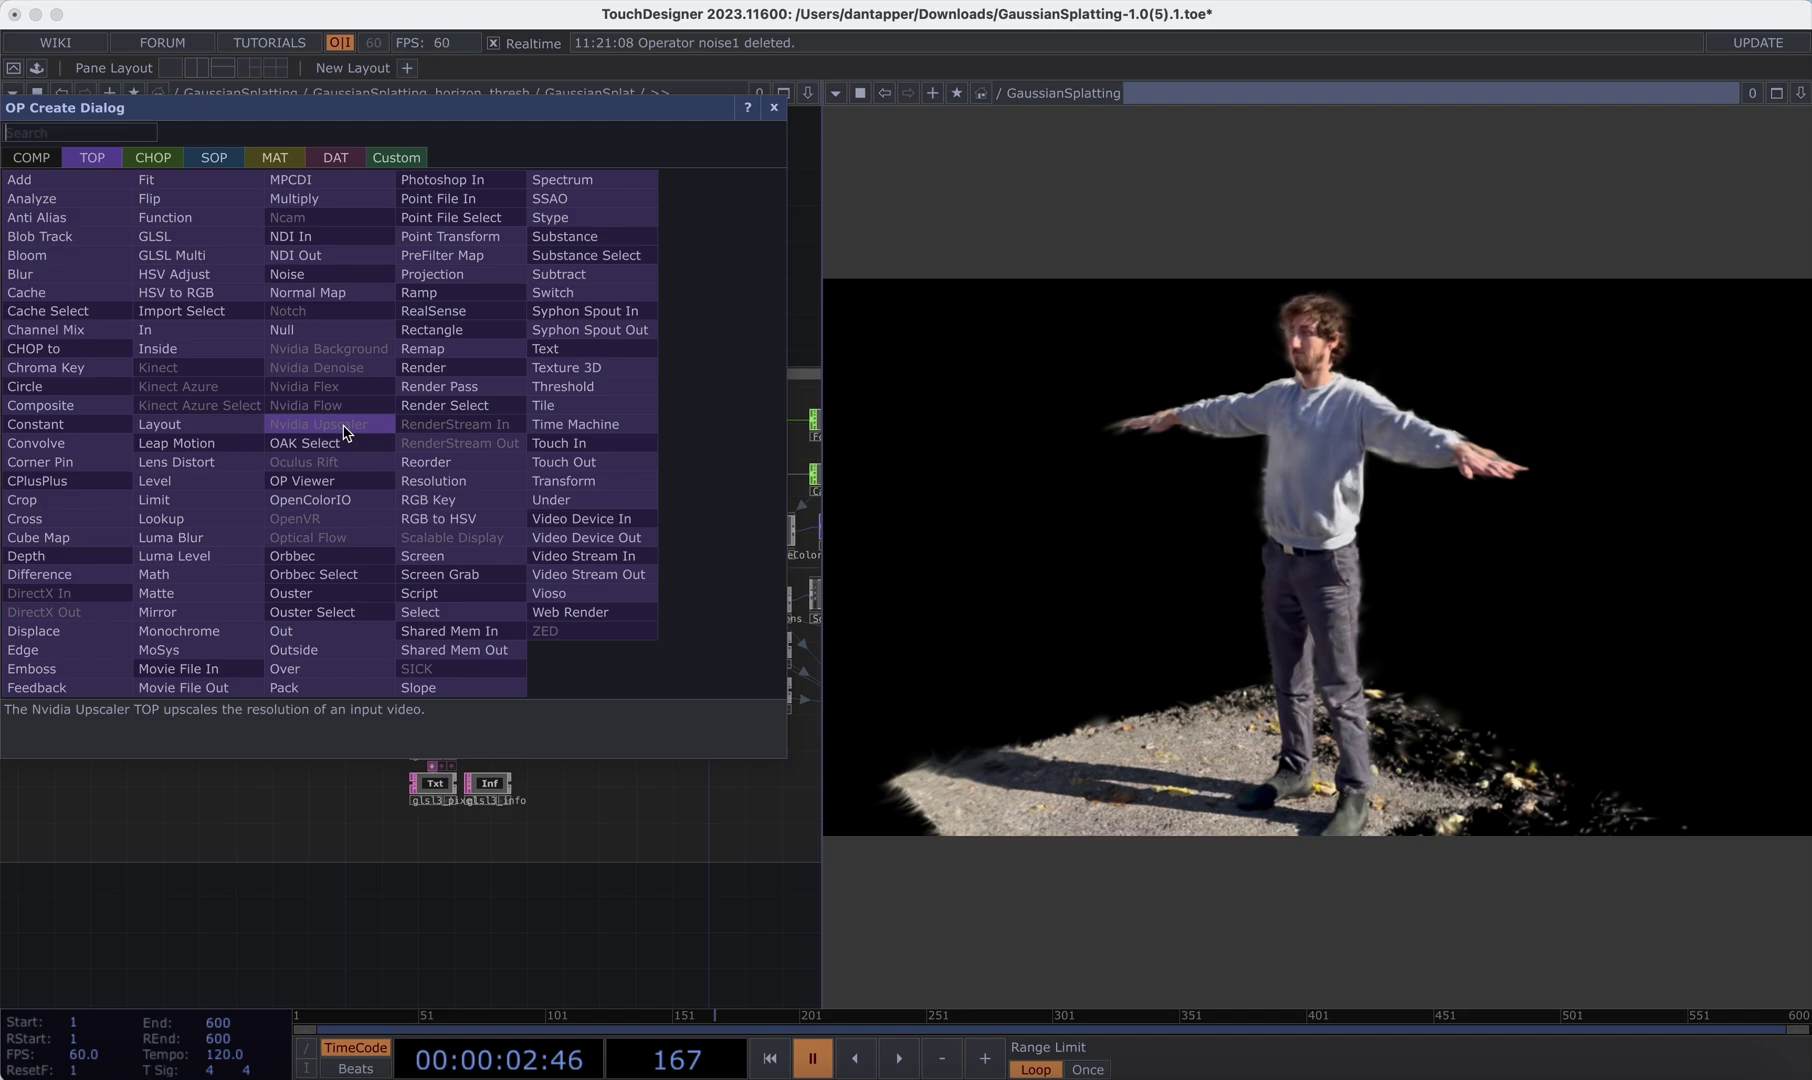
click(37, 688)
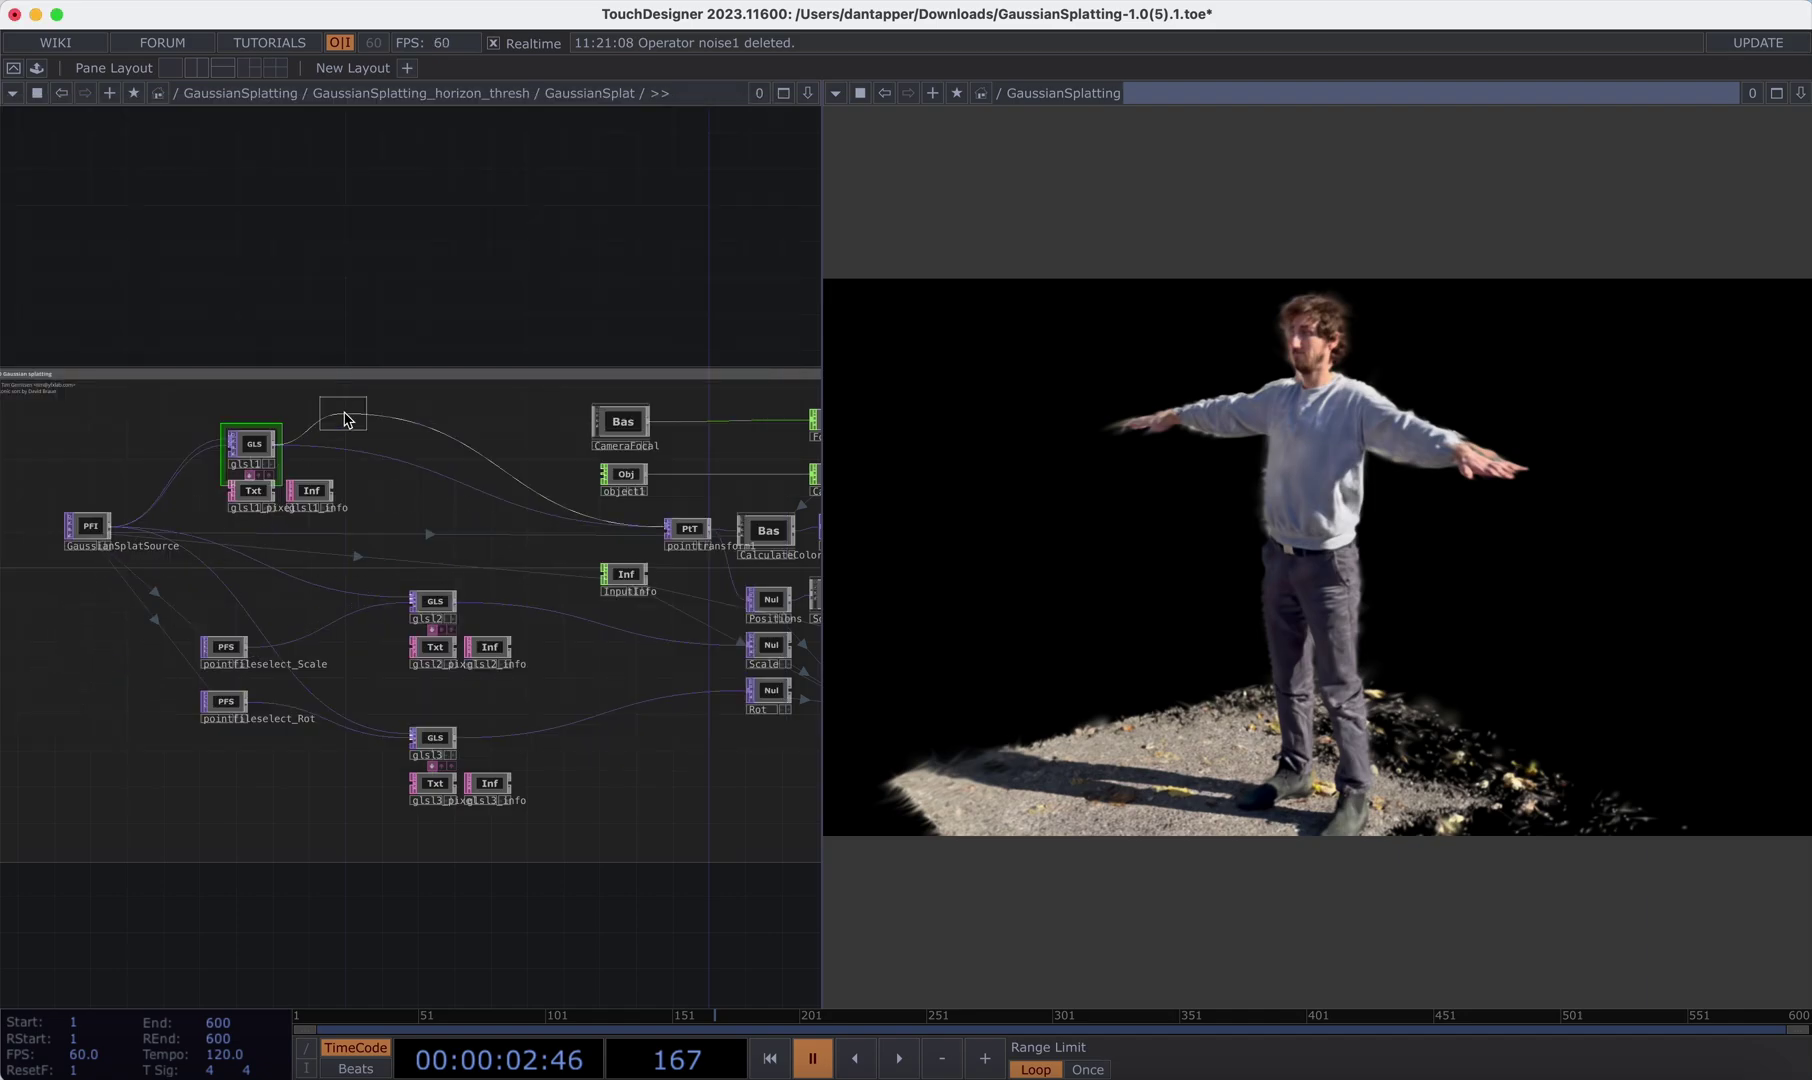
click(330, 443)
- Insert a Noise TOP after feedback1
right_click(391, 445)
click(440, 416)
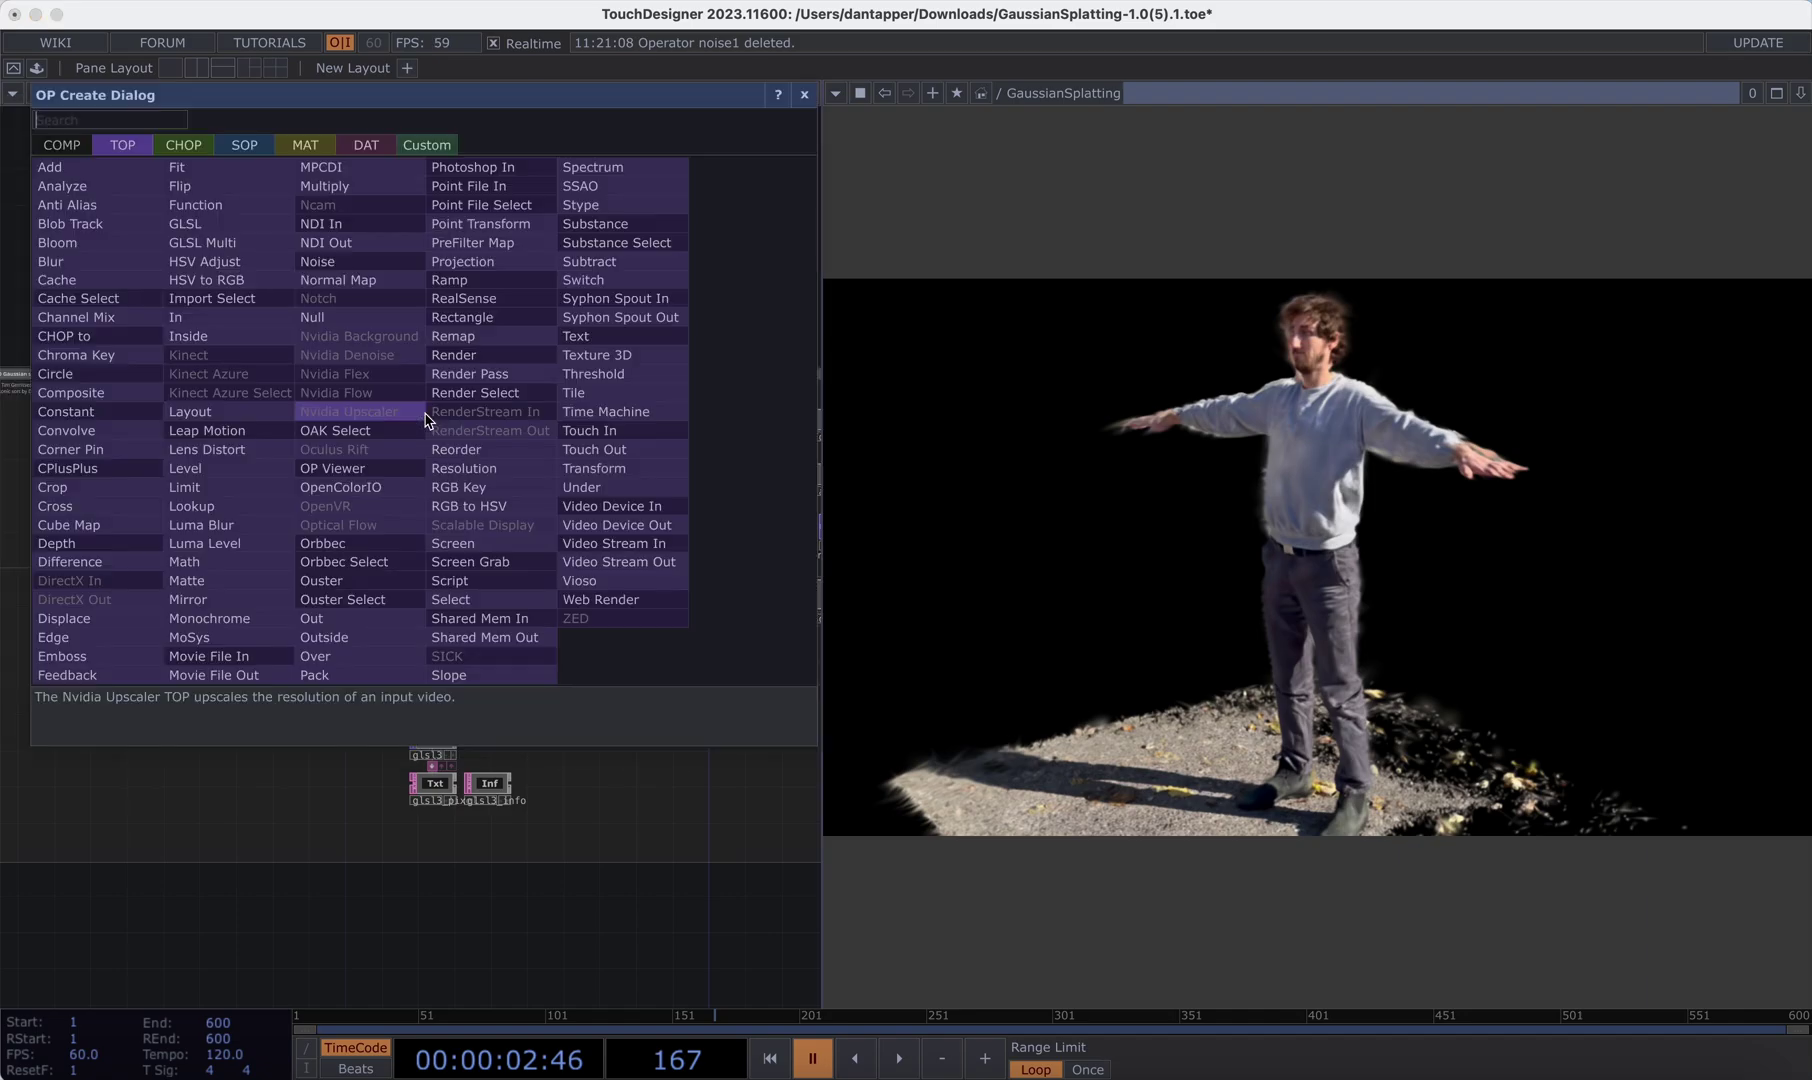
text(no)
click(372, 268)
click(440, 435)
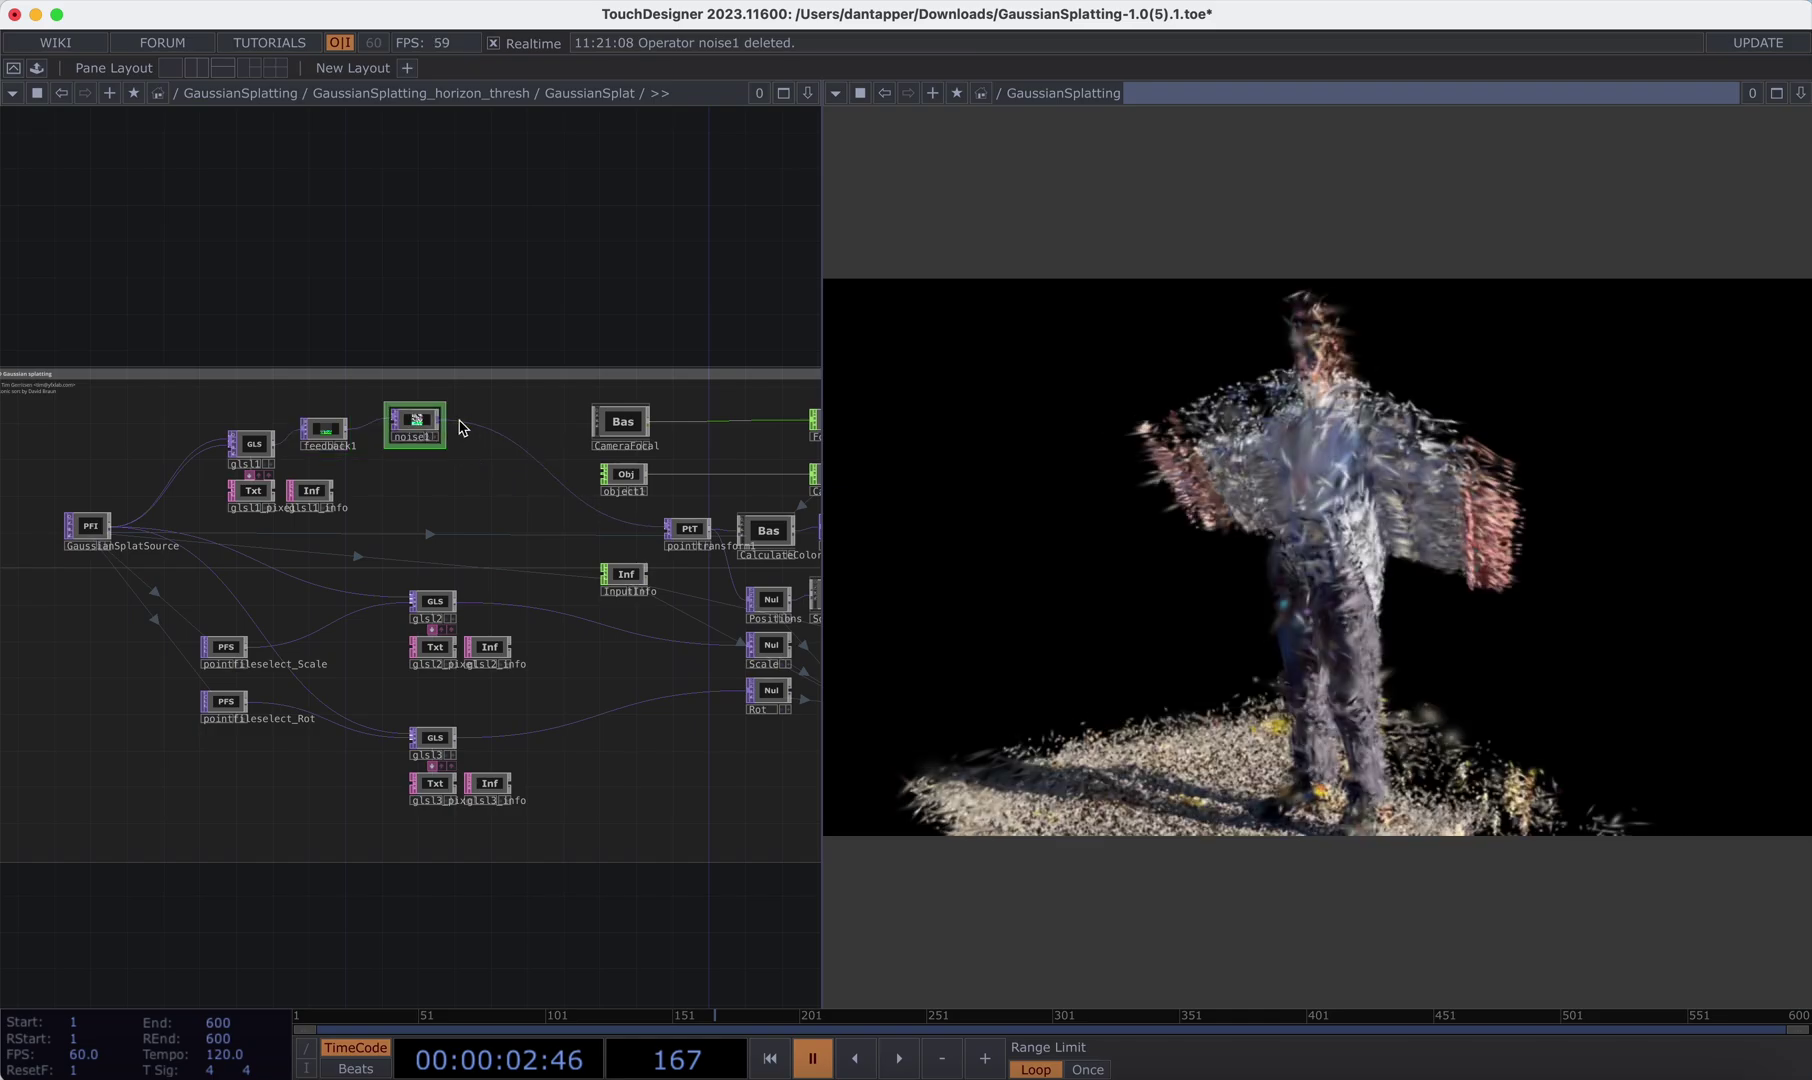
- Insert an Add TOP after noise1
right_click(475, 430)
click(486, 406)
text(add)
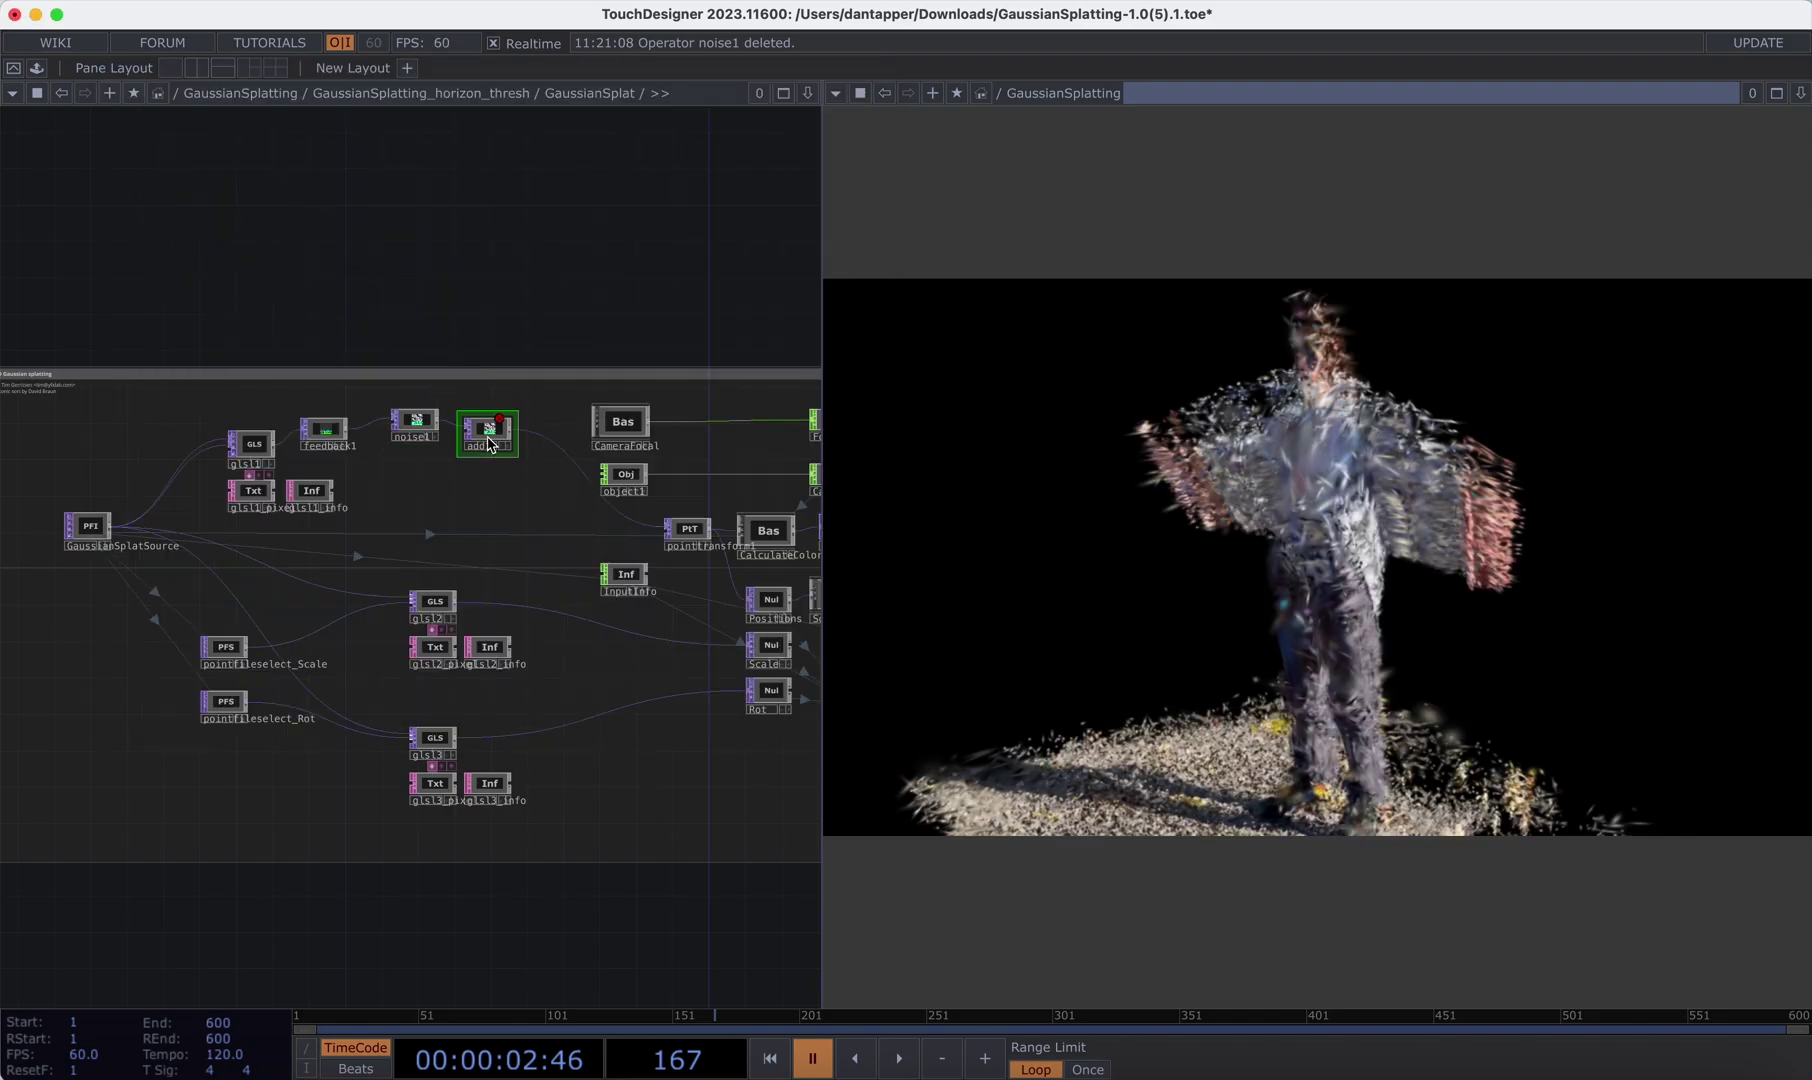
scroll(409, 444, up, 3)
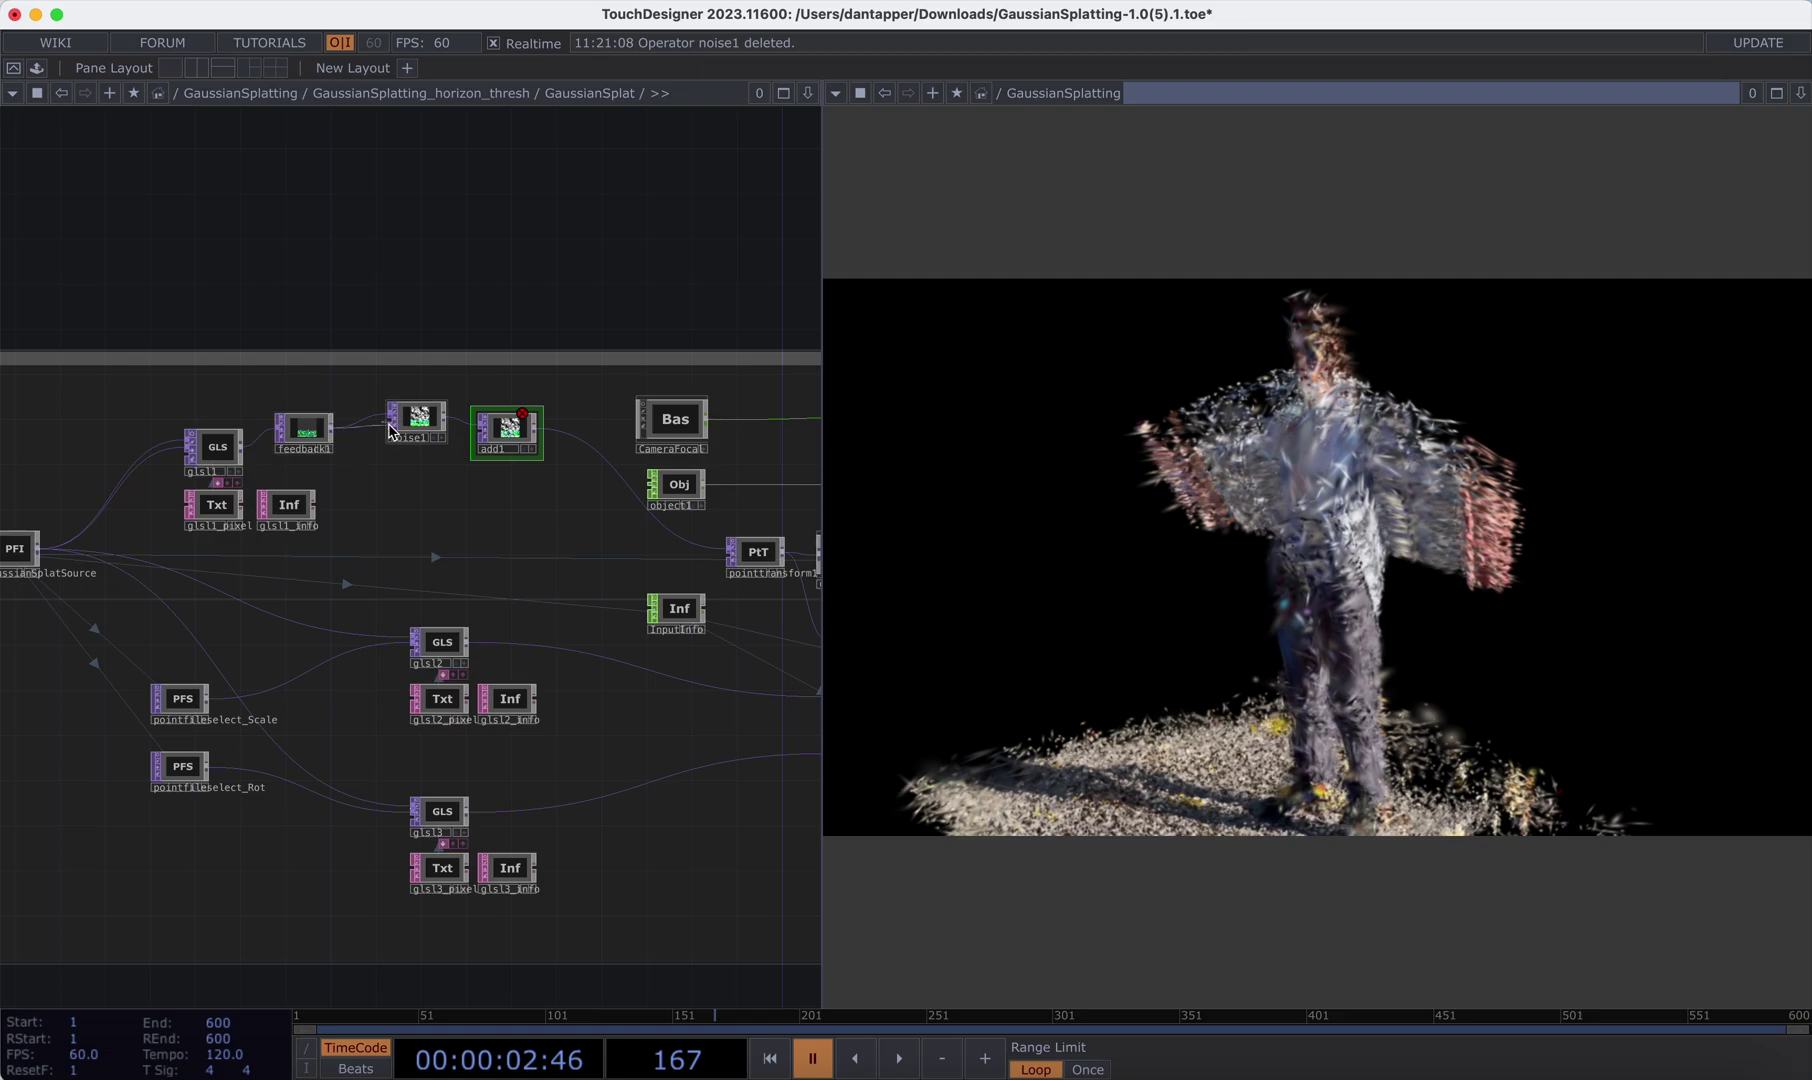
- Set noise1 to colour with Offset 0 and a lowered amplitude
key(p)
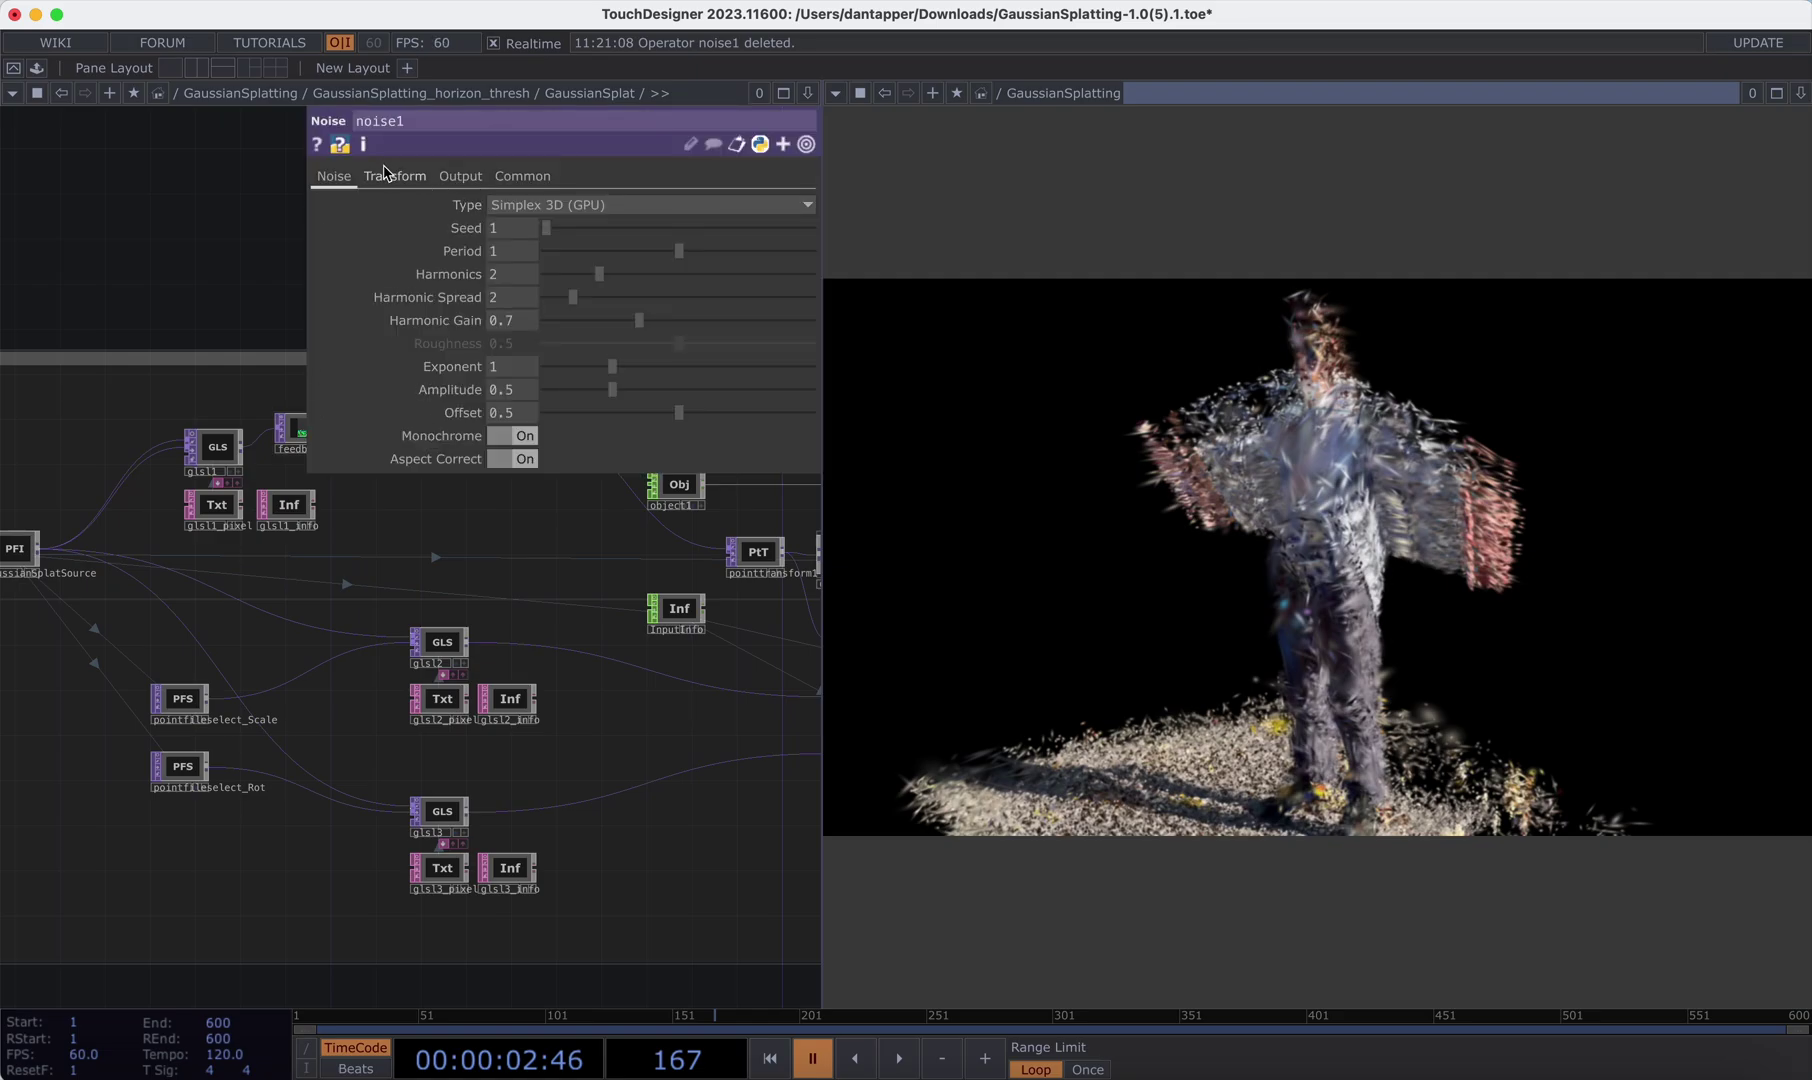
click(388, 176)
click(460, 176)
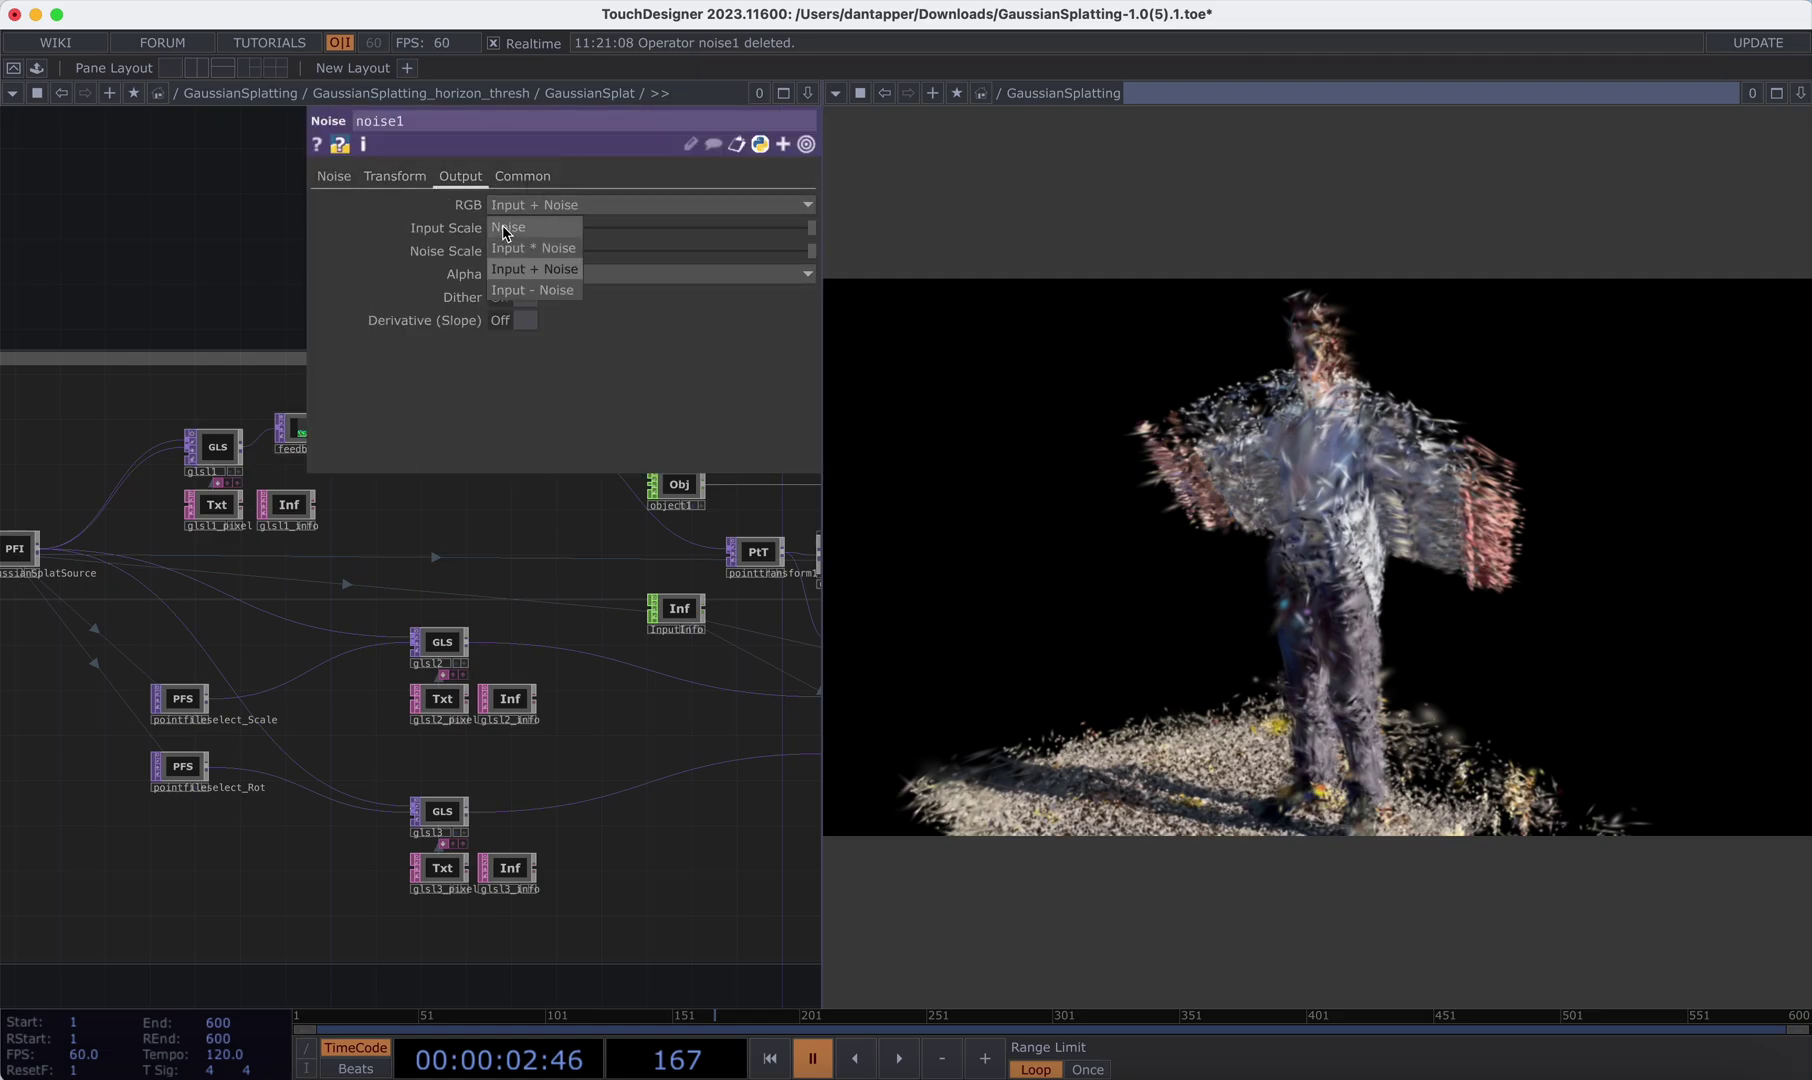
click(334, 176)
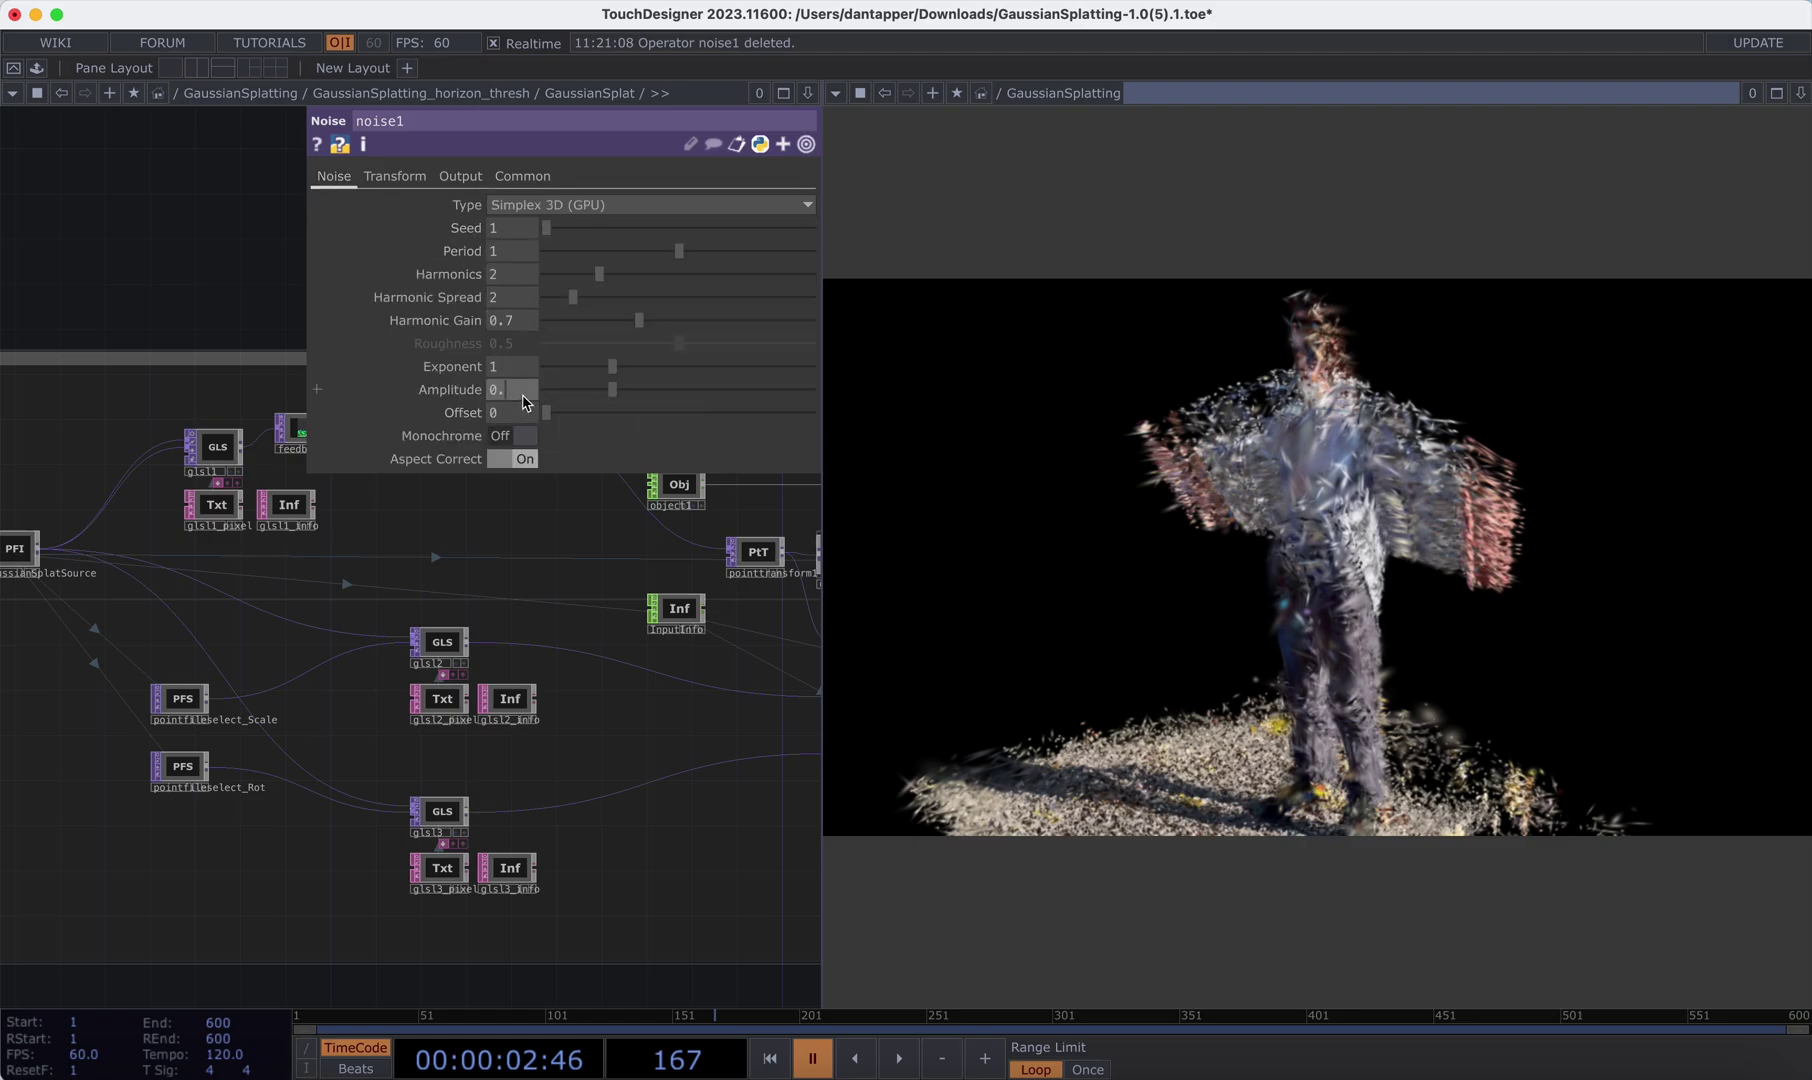
key(Return)
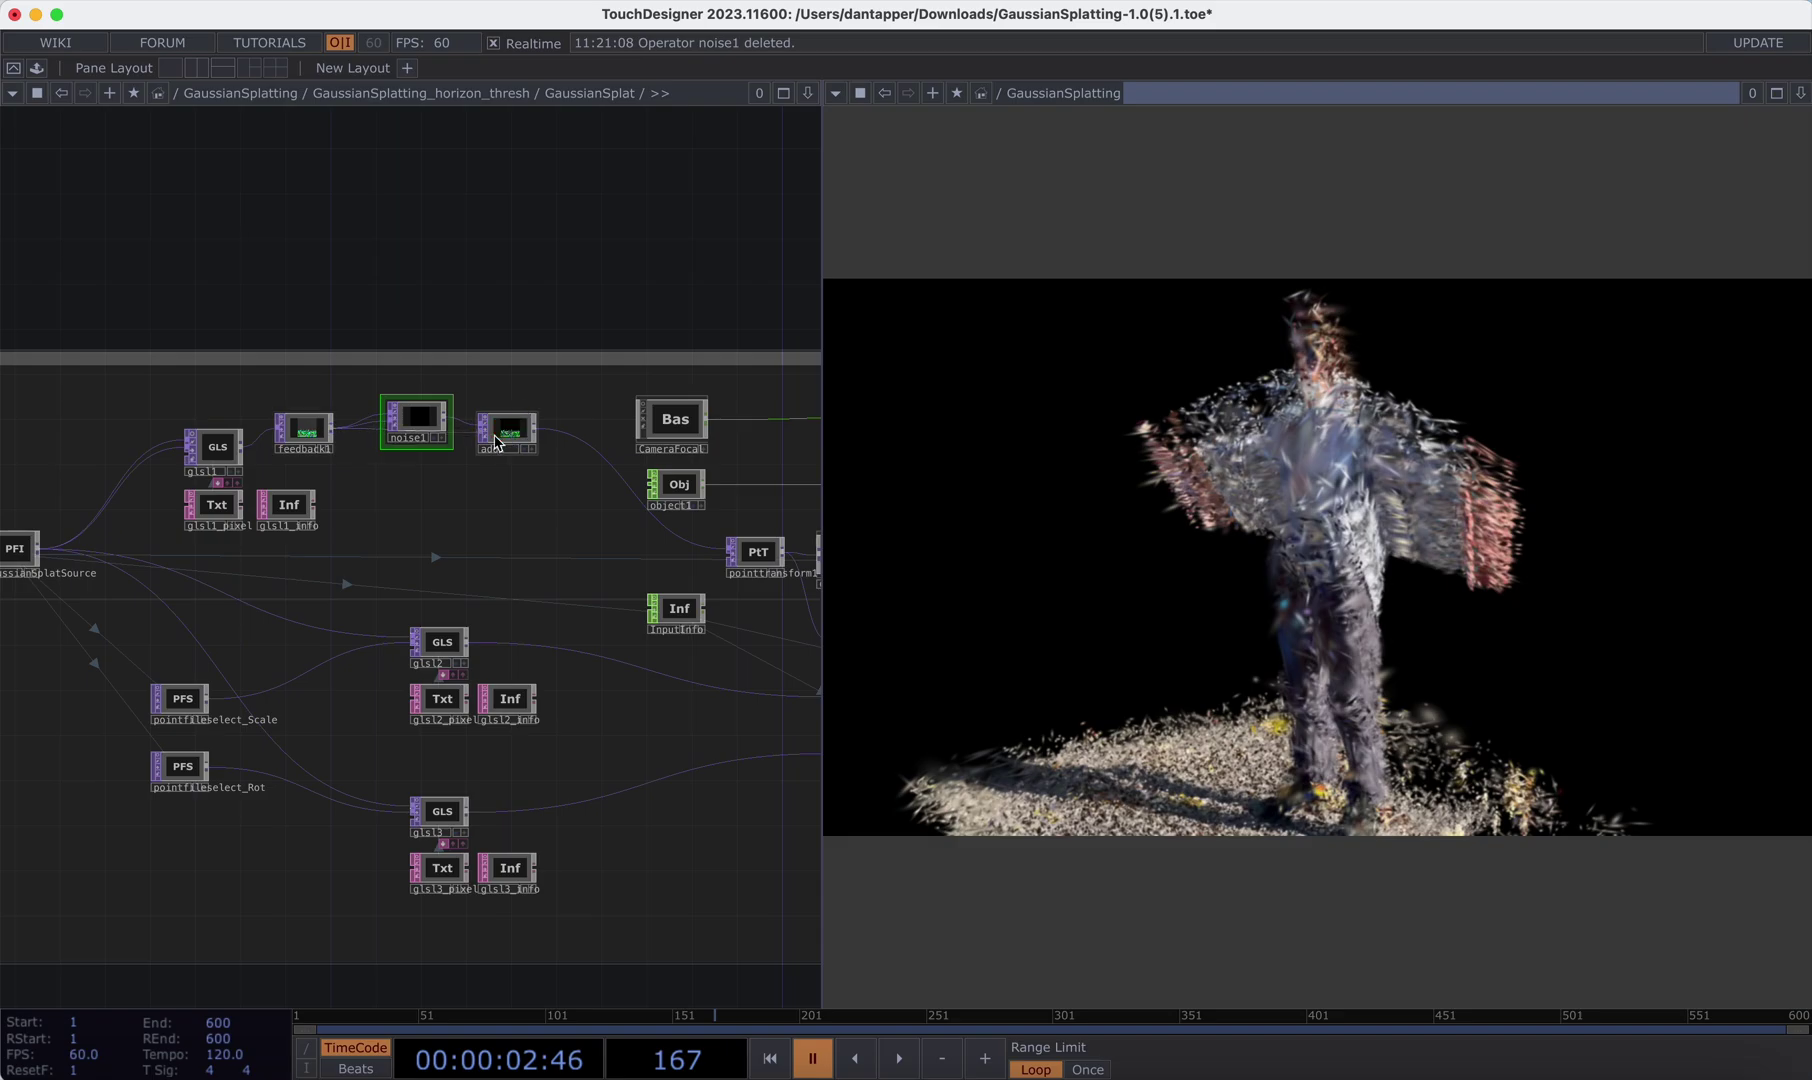
- Set feedback1's Target TOP to add1 and start playback
click(303, 437)
key(p)
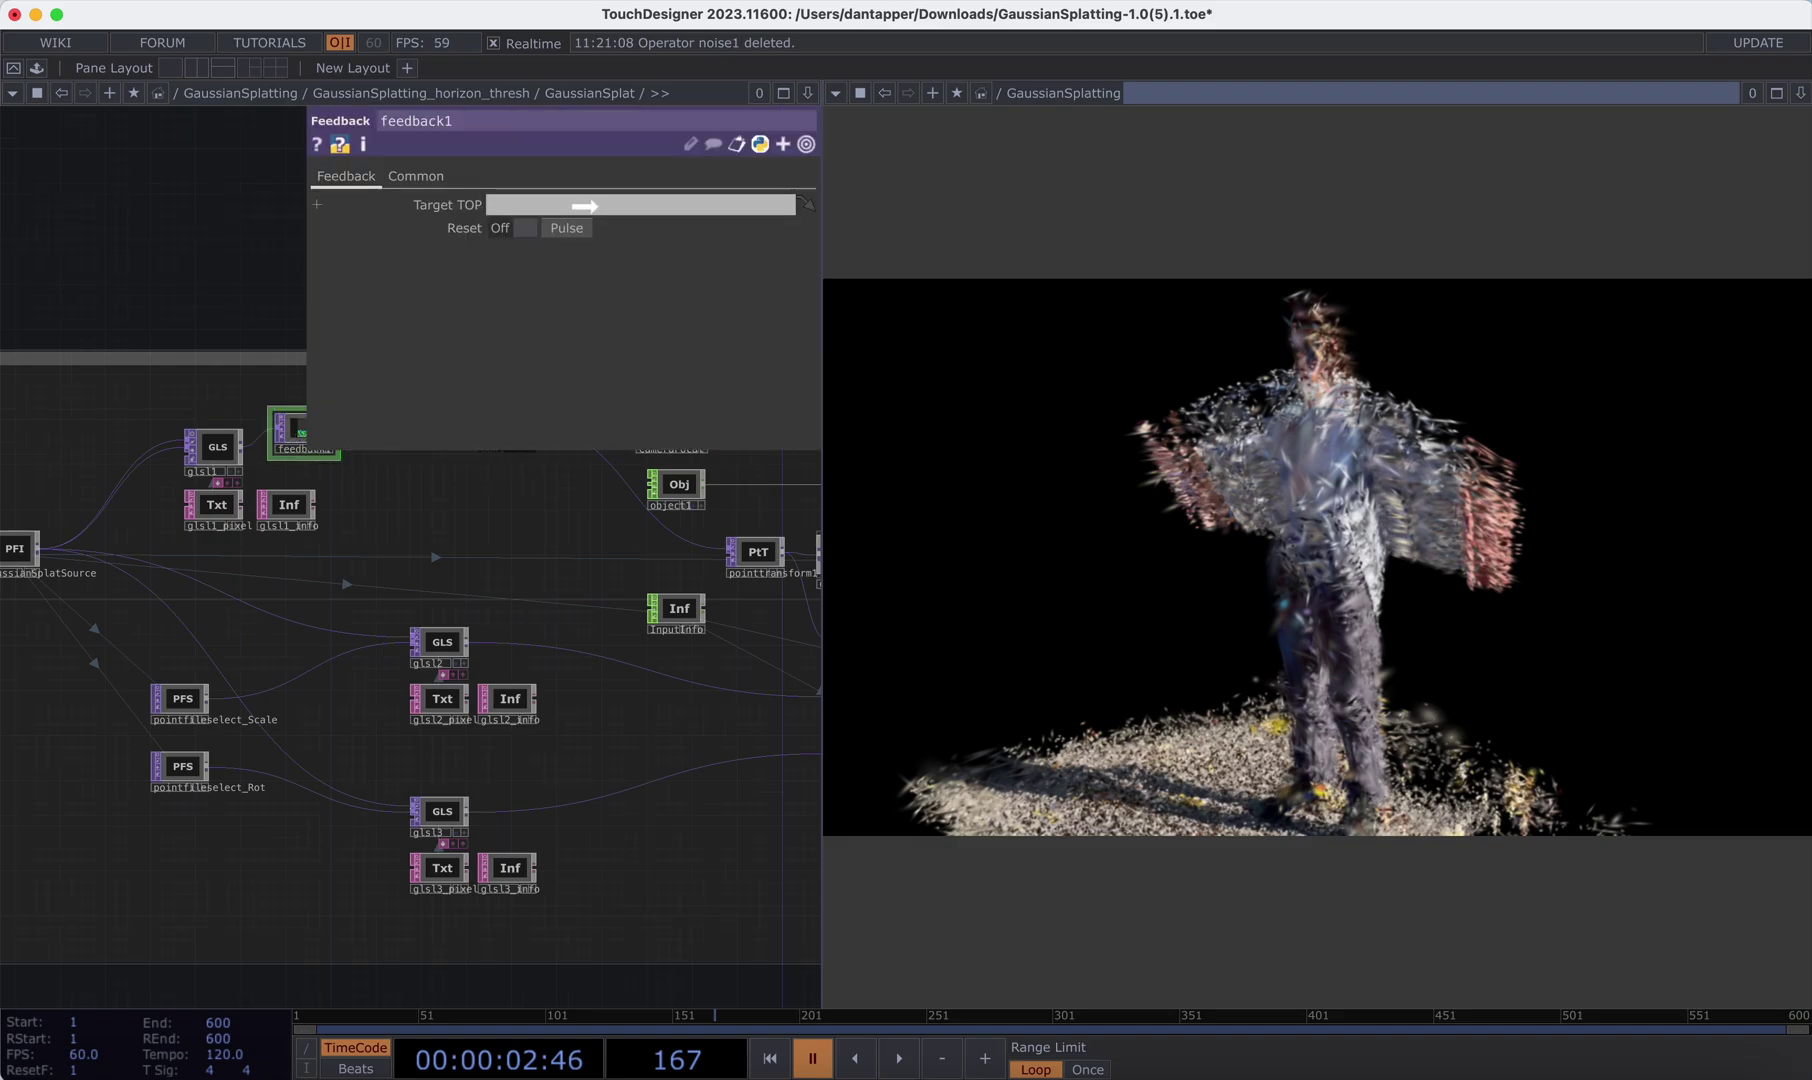
key(space)
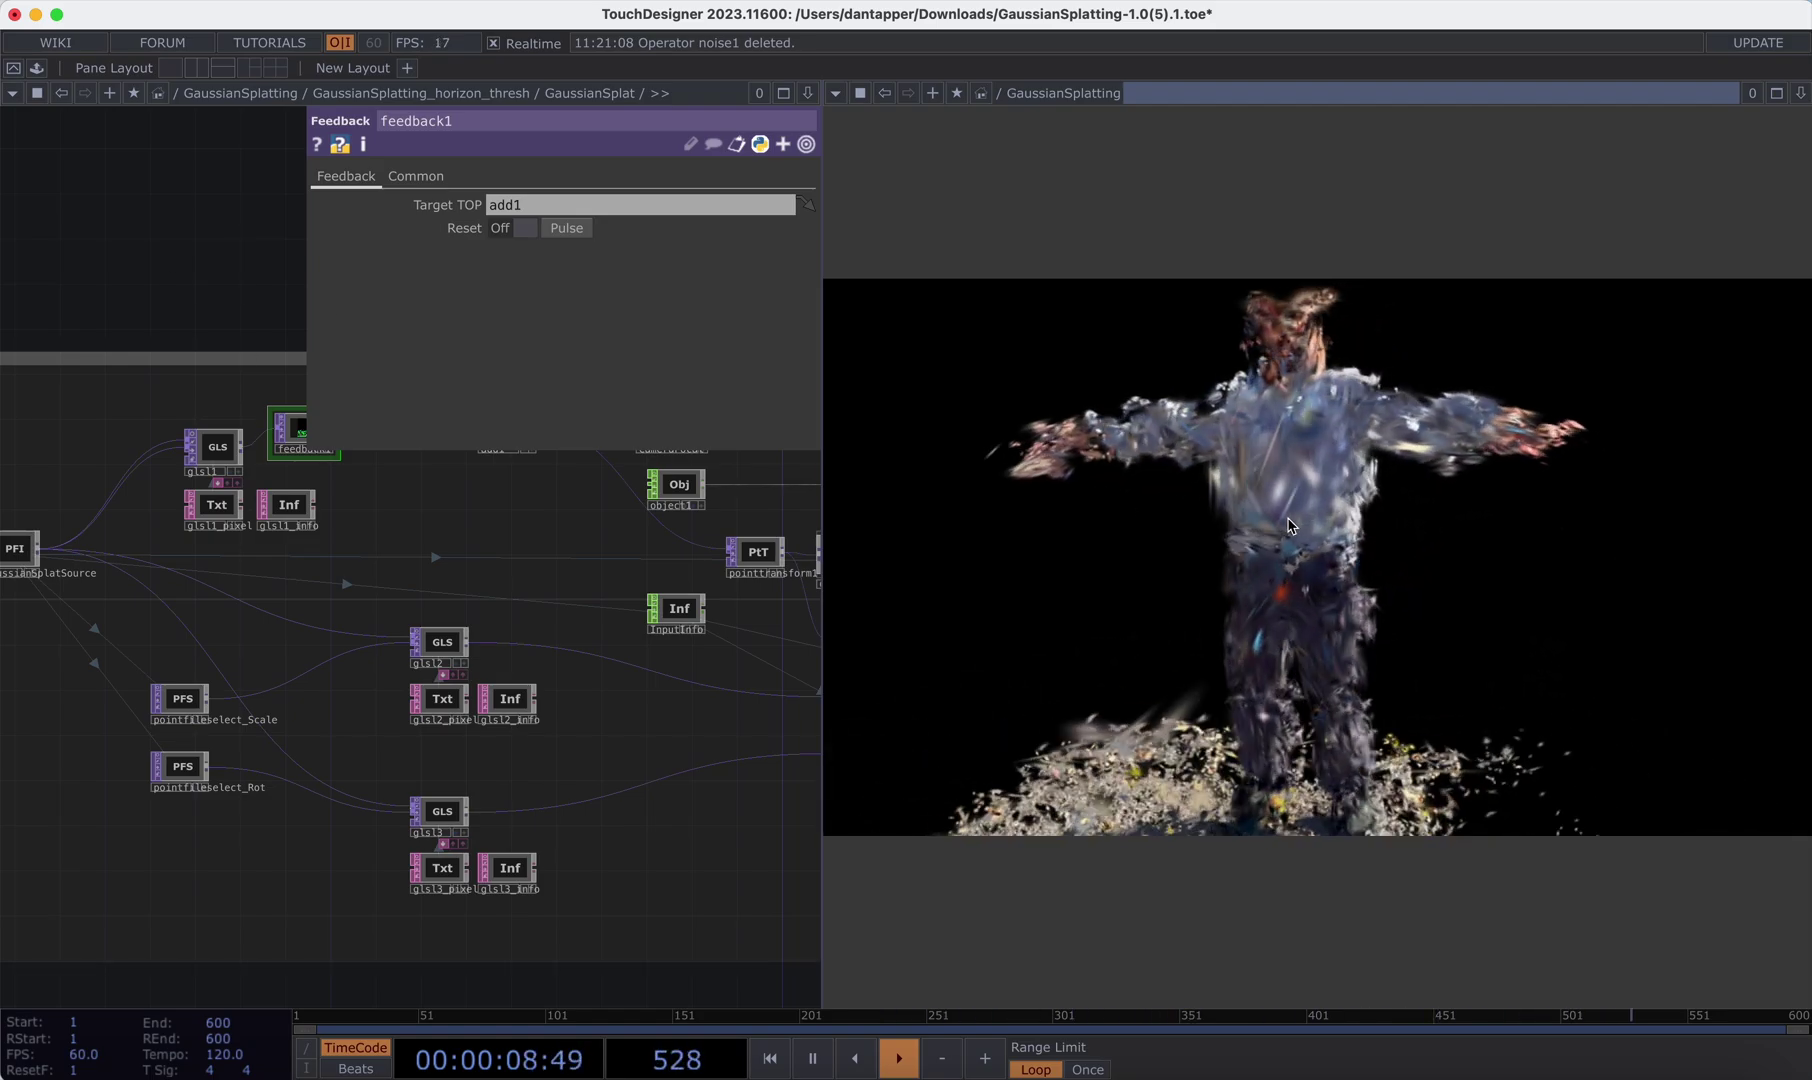
- Give noise1 Amplitude 0.005 and Period 2, then go back up to GaussianSplat
drag(208, 406, 195, 578)
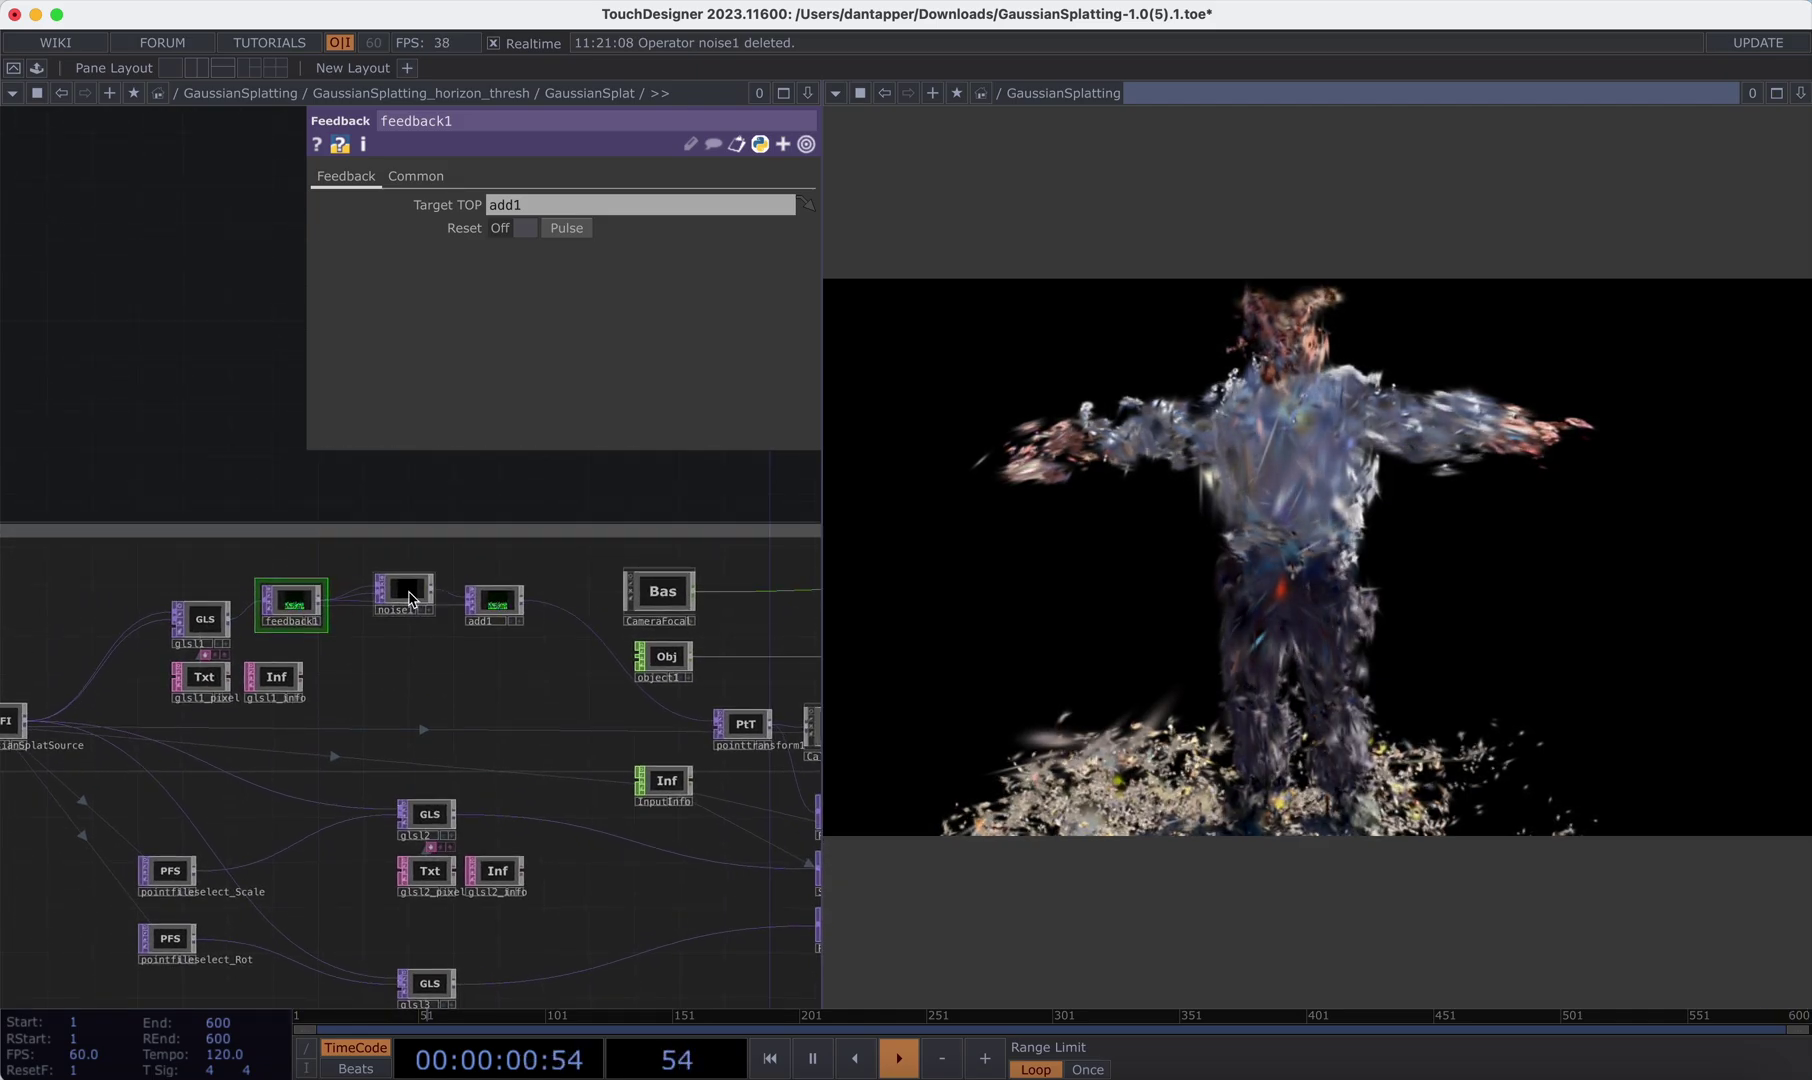
click(410, 598)
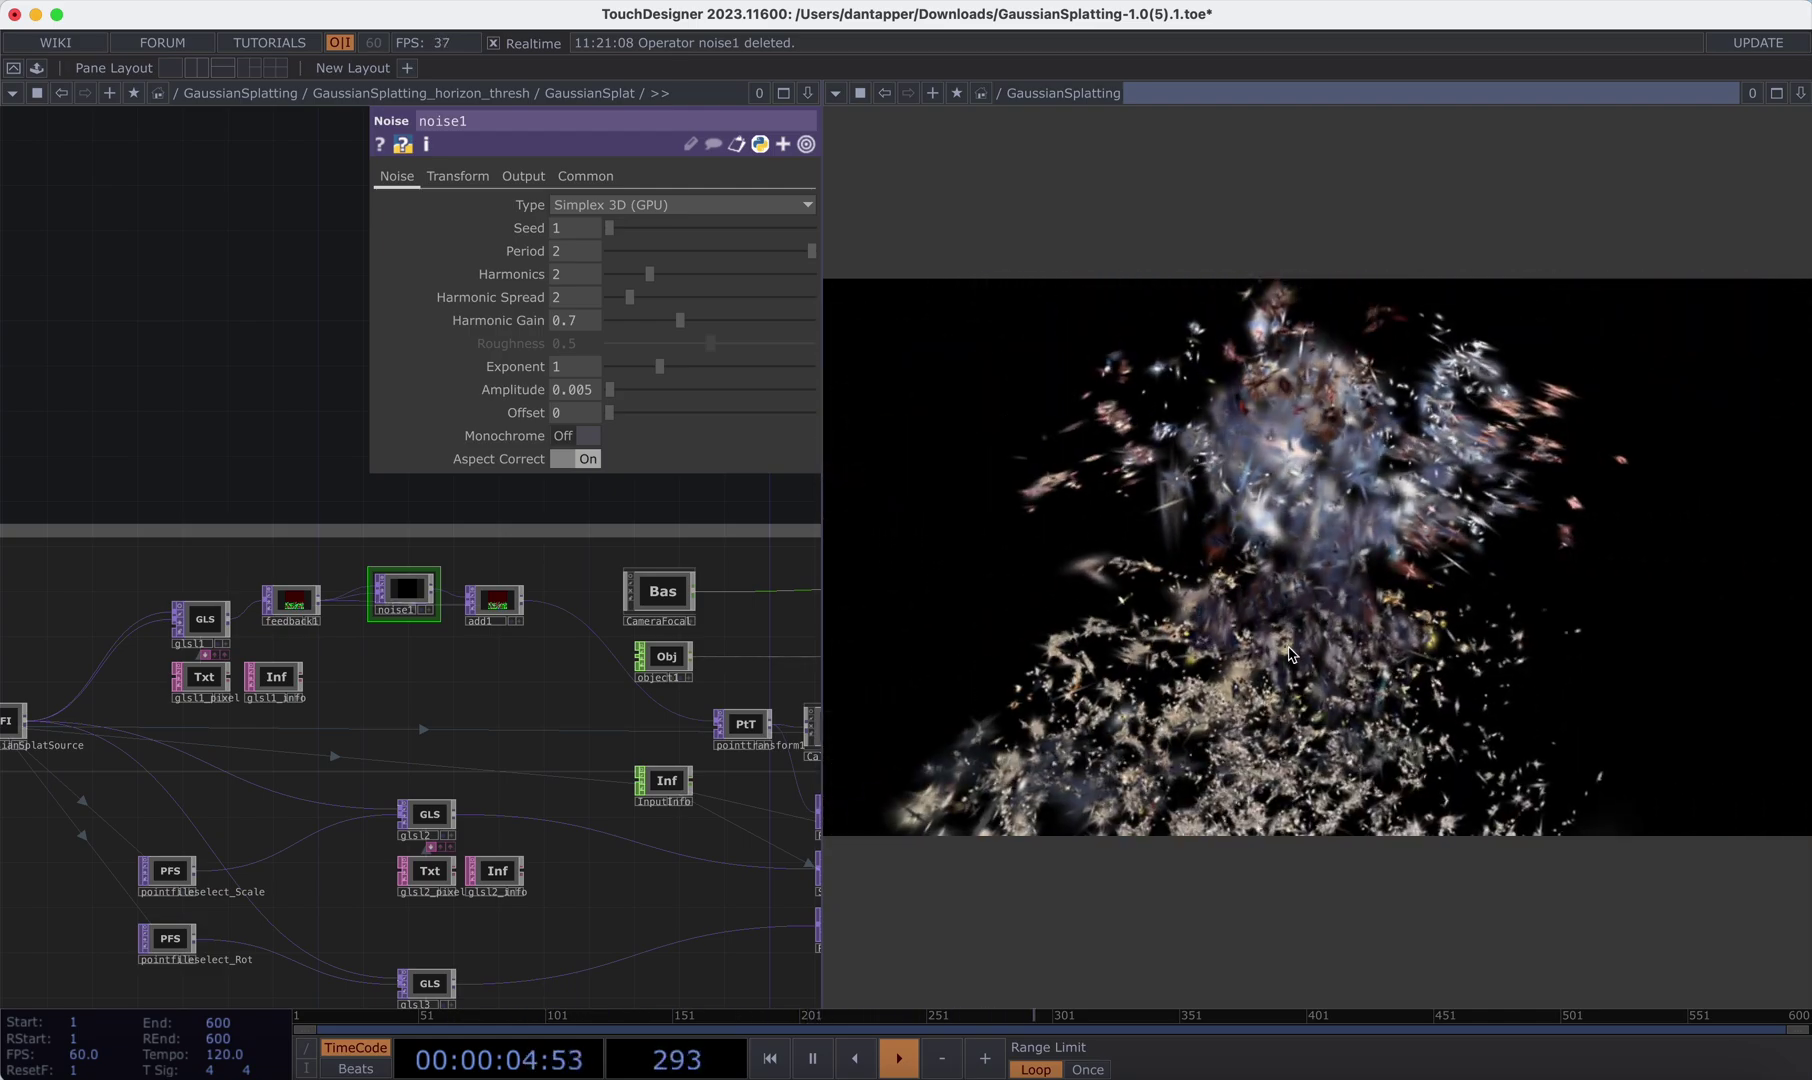
key(u)
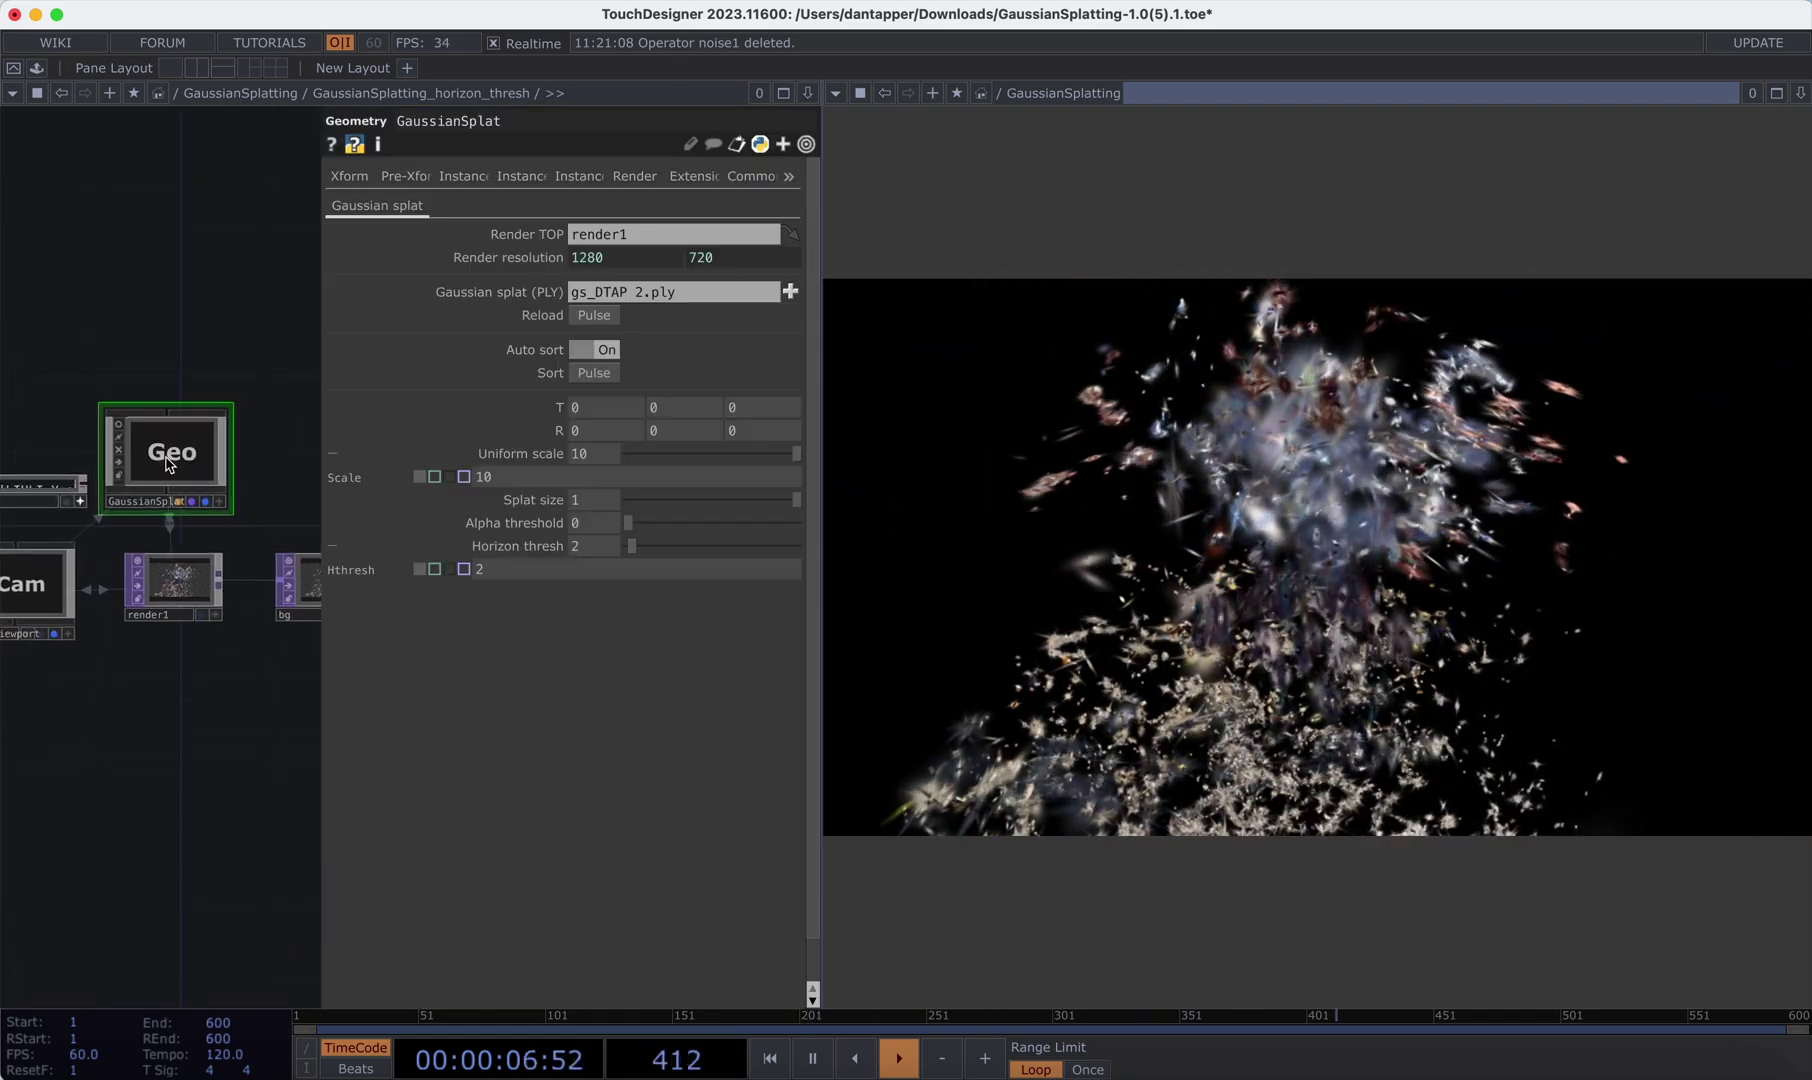
- Raise GaussianSplat's Horizon thresh to 13 and resume playback
click(692, 548)
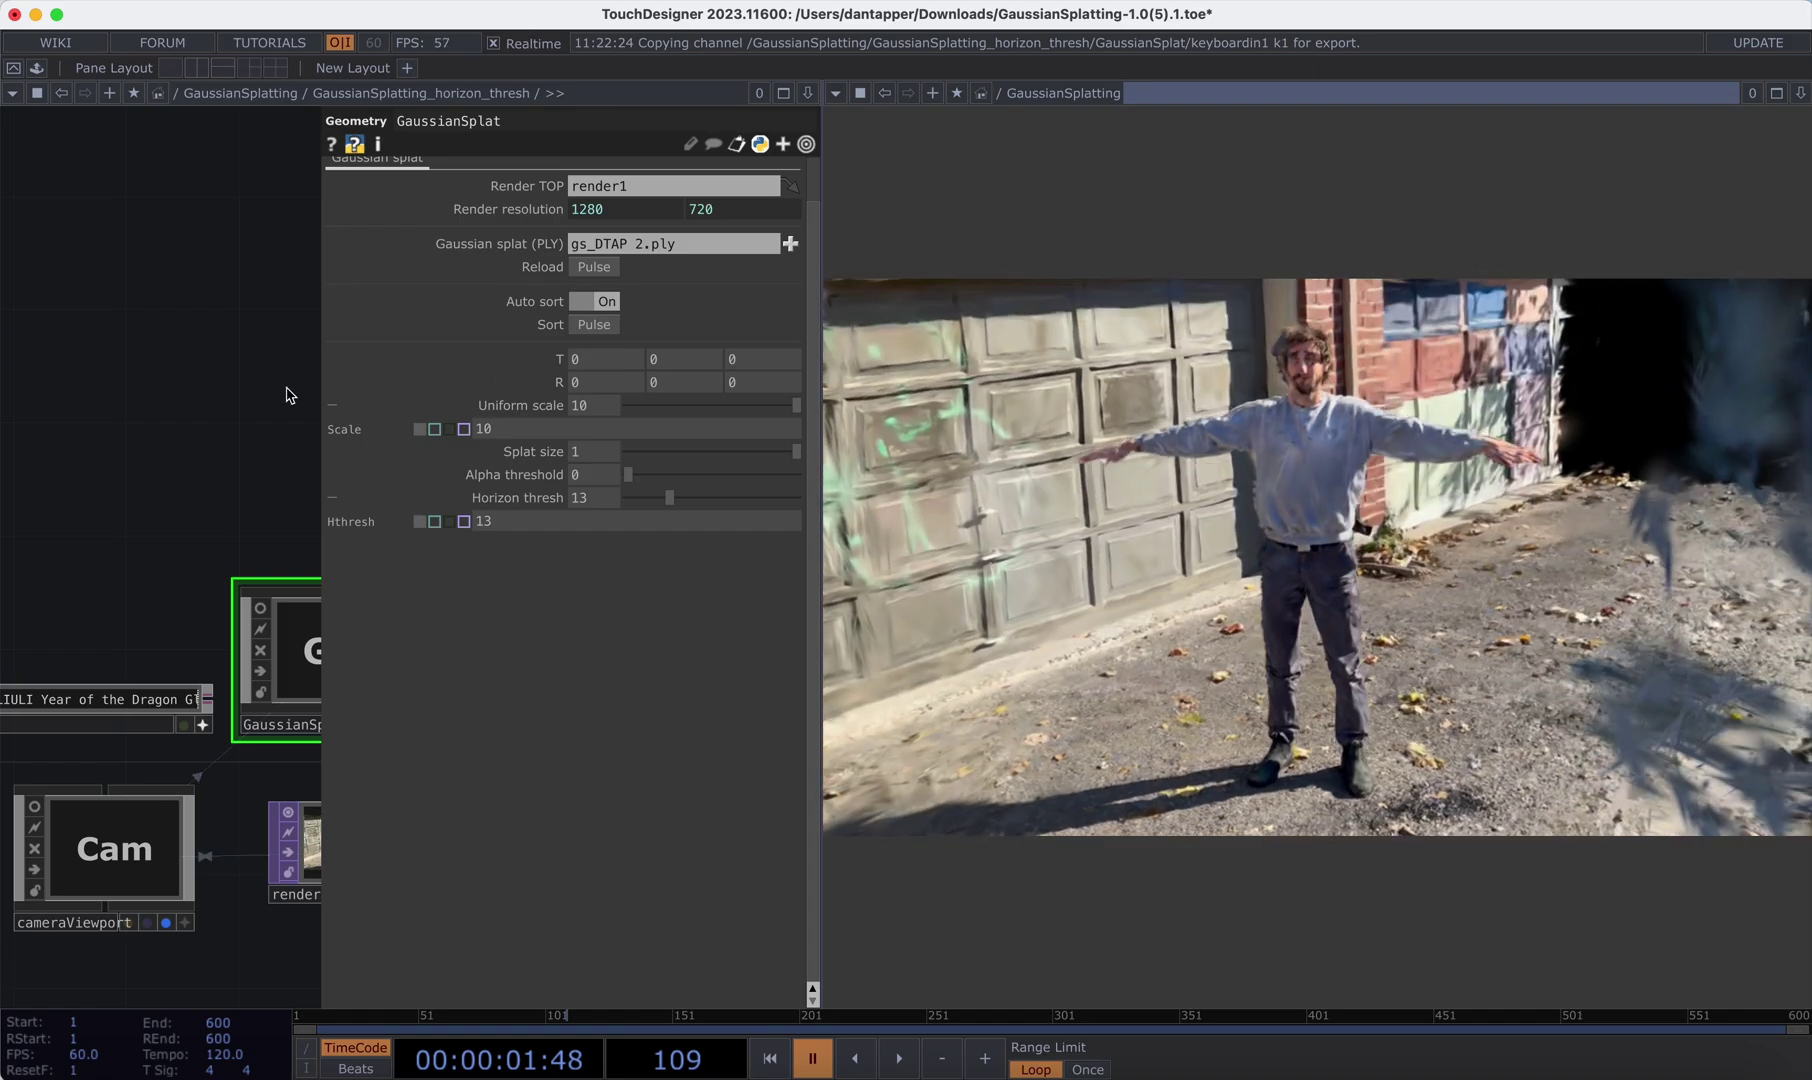
key(space)
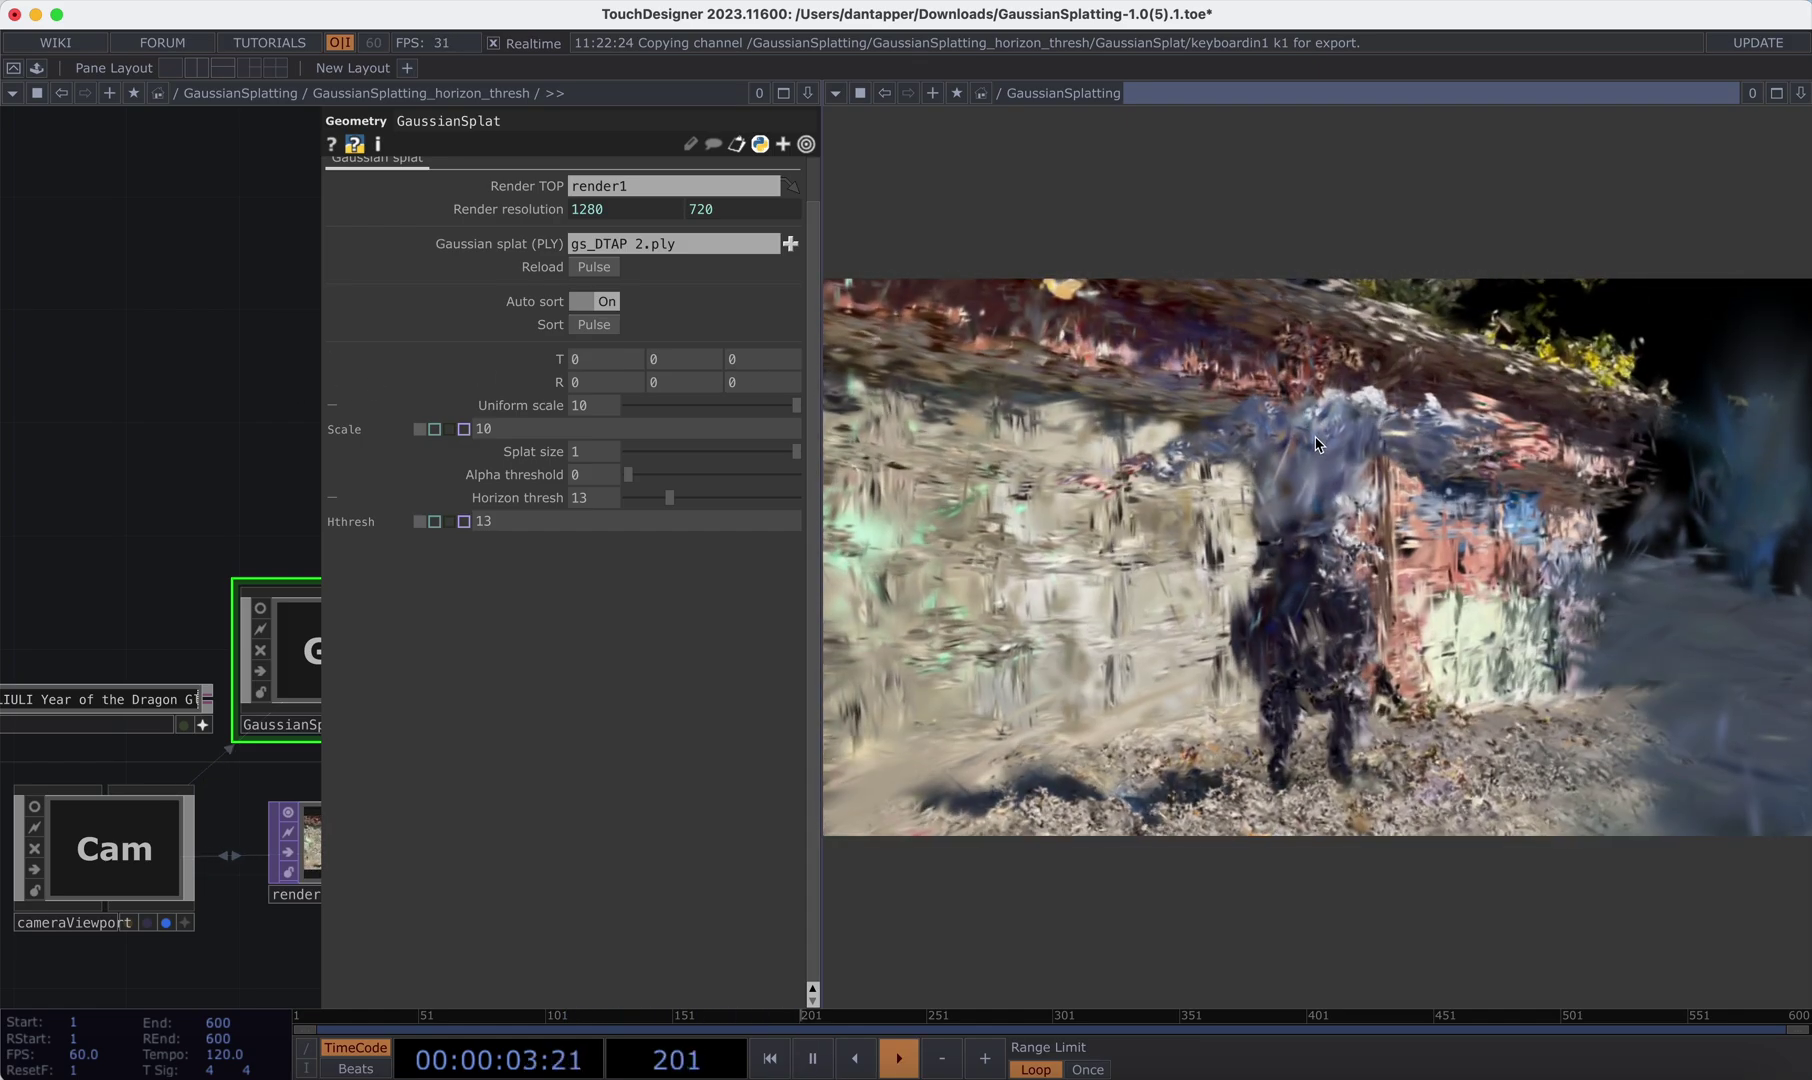